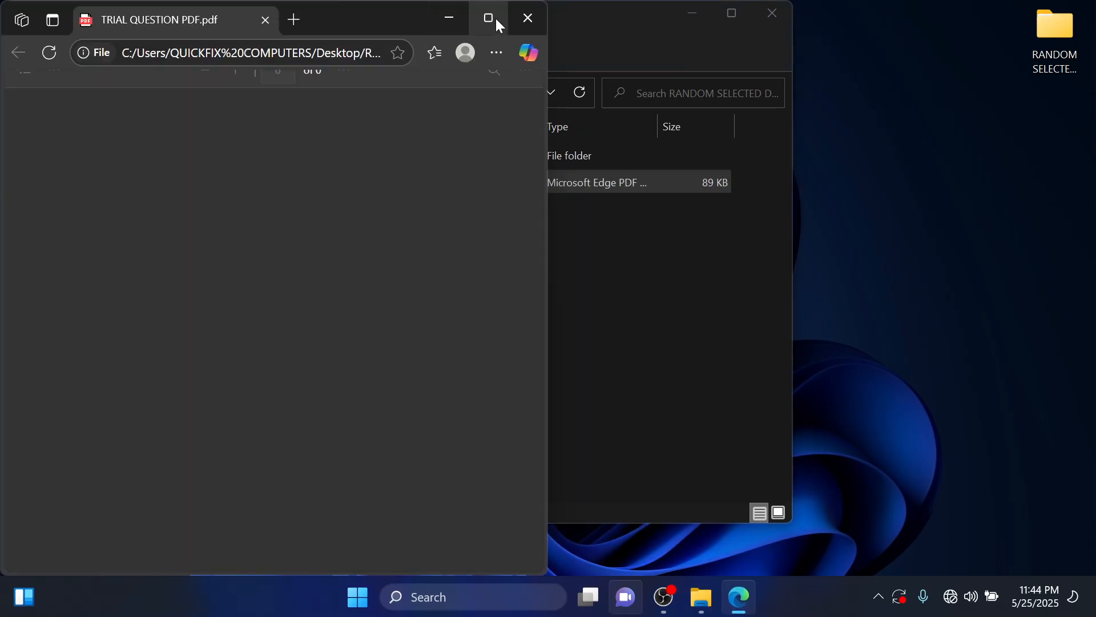
Open TRIAL QUESTION PDF and read through the registration database tasks, from the introduction to the report footer instruction.
click(489, 18)
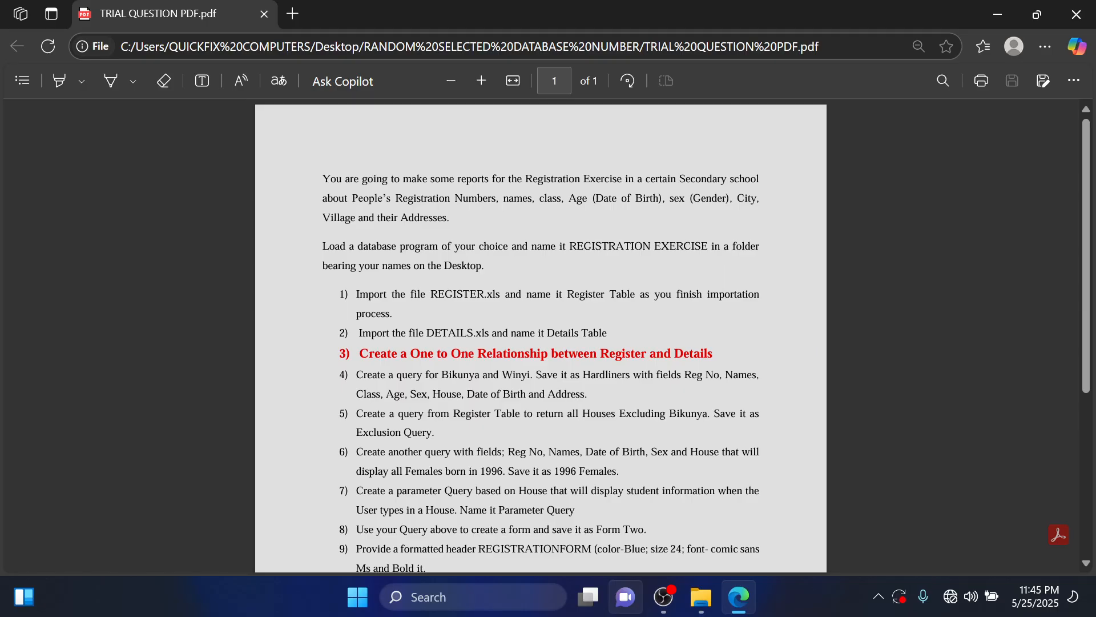
scroll(541, 257, up, 4)
scroll(541, 257, up, 2)
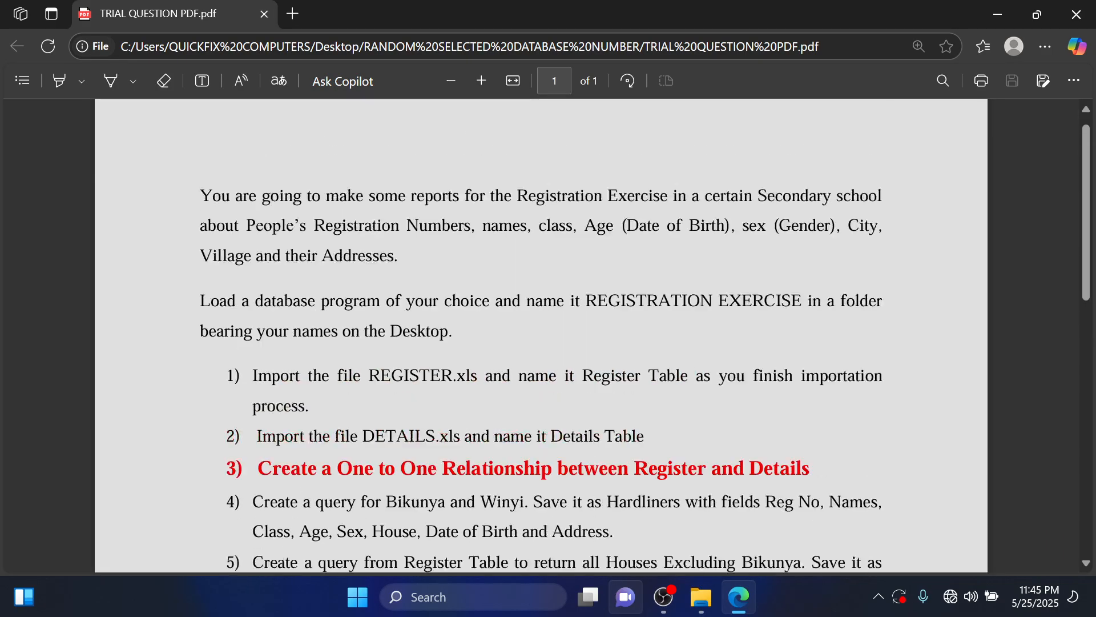
scroll(450, 251, down, 2)
scroll(450, 251, up, 3)
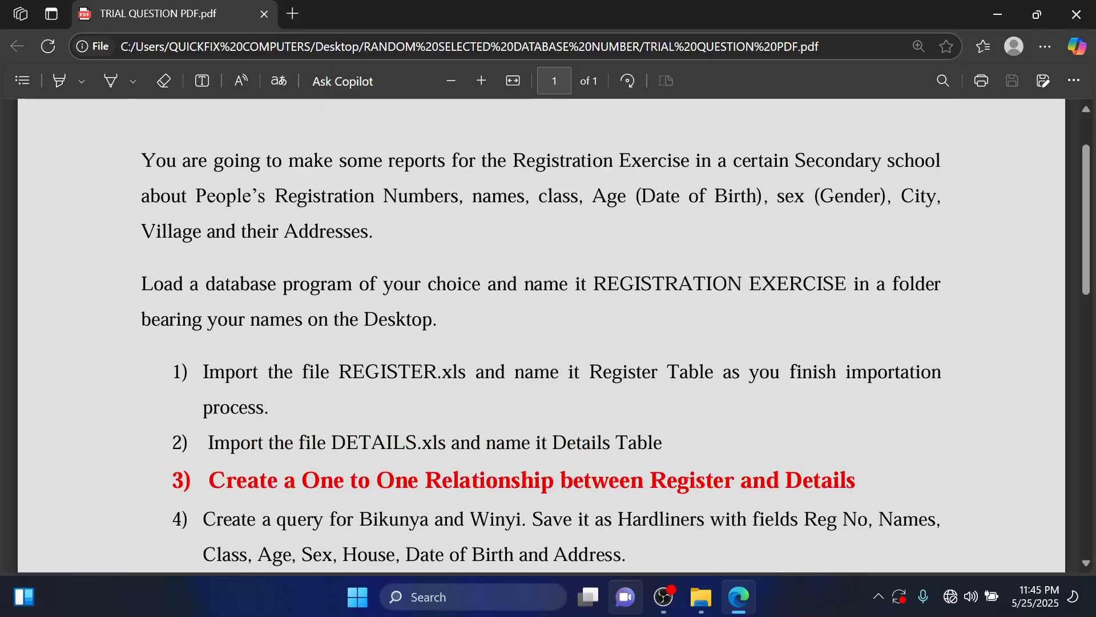
scroll(450, 251, down, 3)
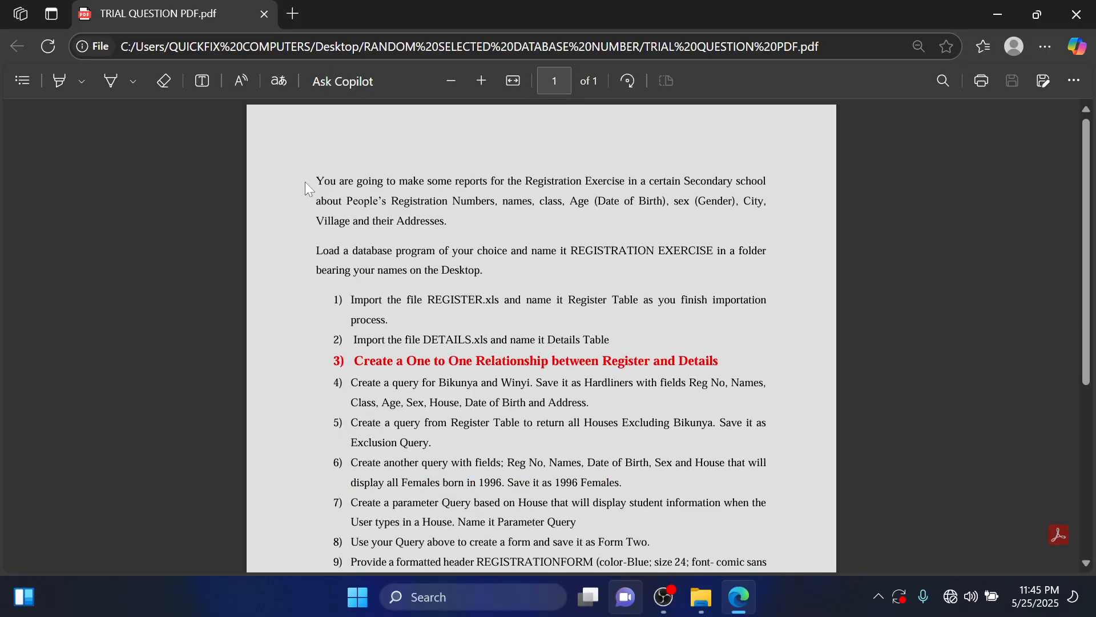
drag(316, 180, 346, 180)
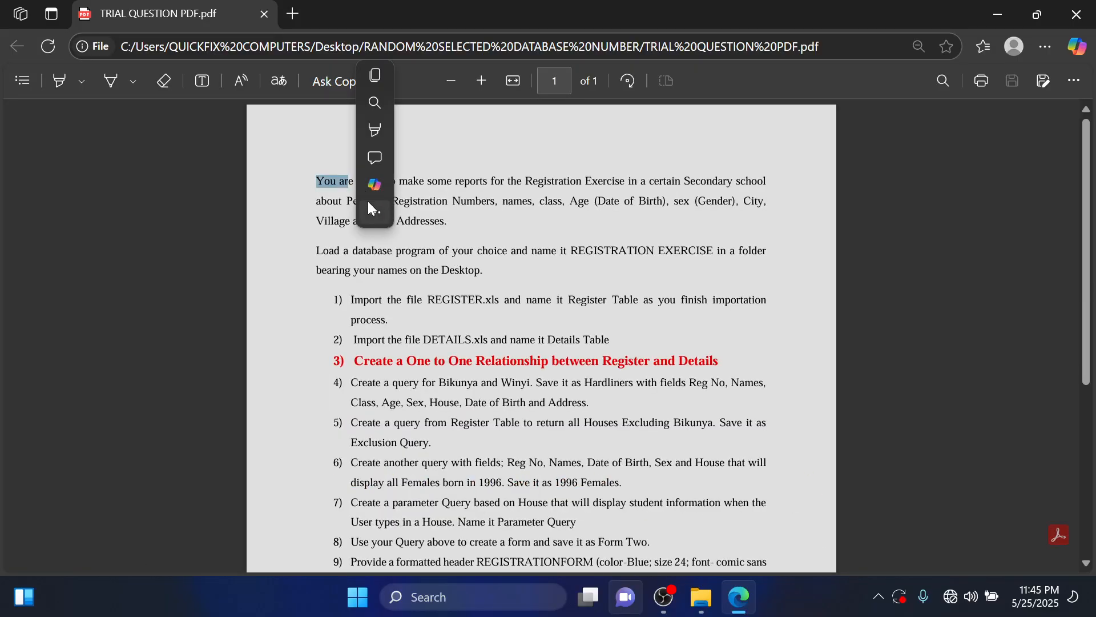
click(582, 236)
scroll(574, 235, down, 5)
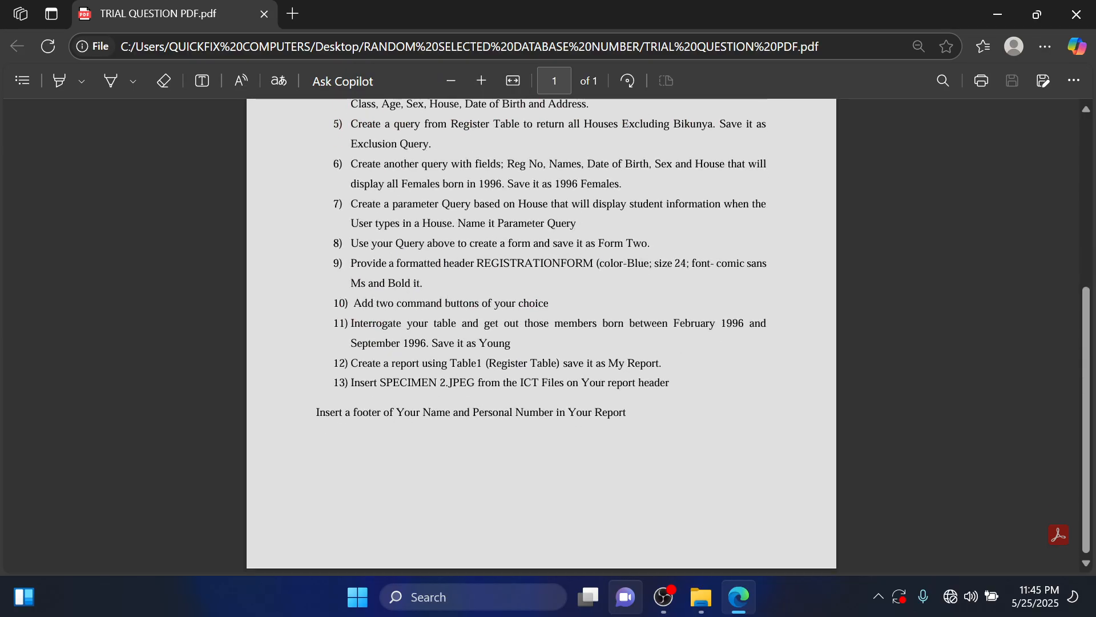
scroll(542, 335, up, 5)
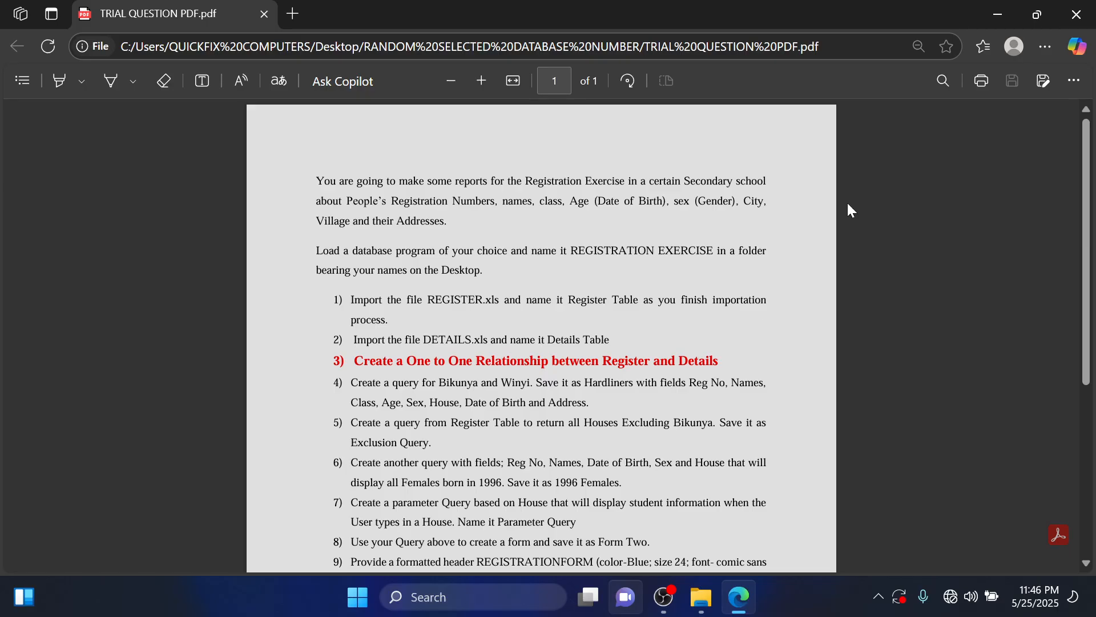
Create a new folder on the desktop, named with the candidate's full name and personal number.
click(982, 10)
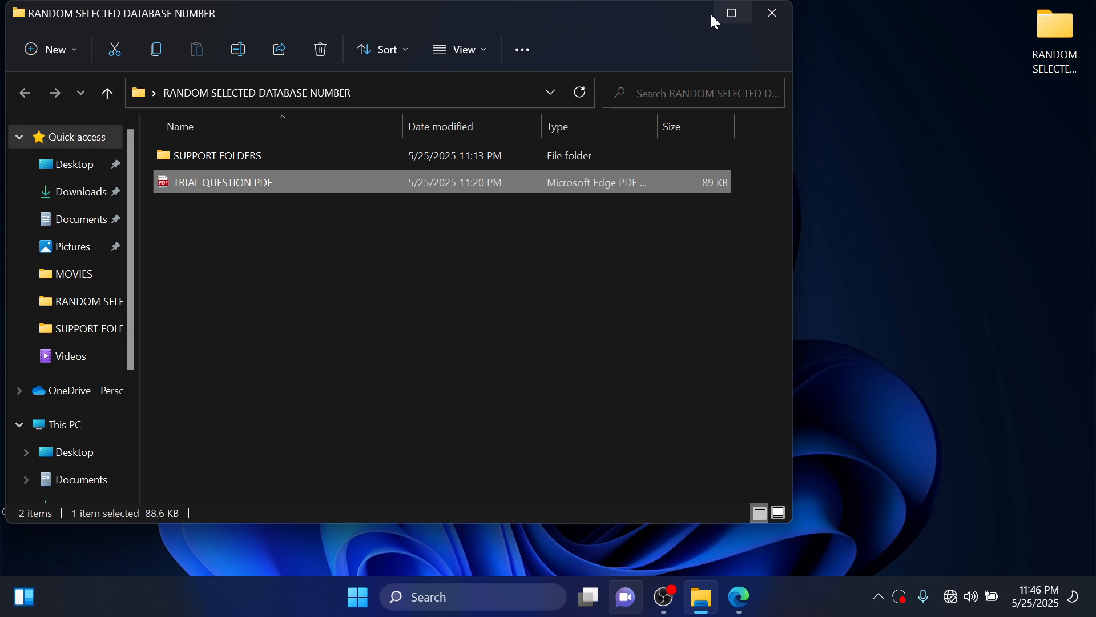
click(692, 12)
right_click(893, 248)
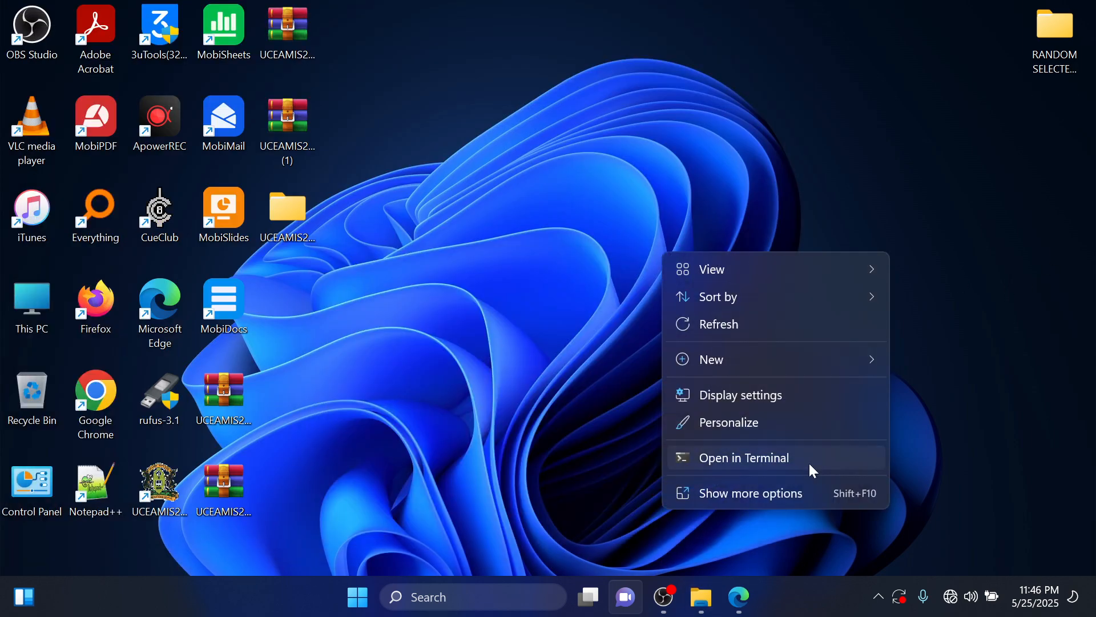
click(807, 491)
mouse_move(892, 428)
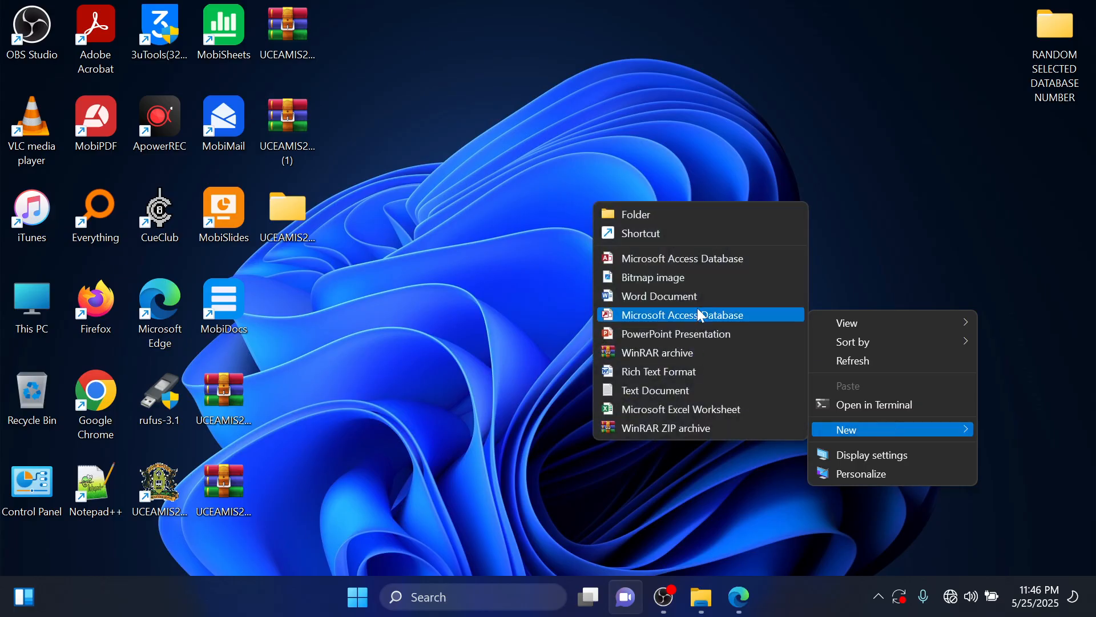
click(694, 215)
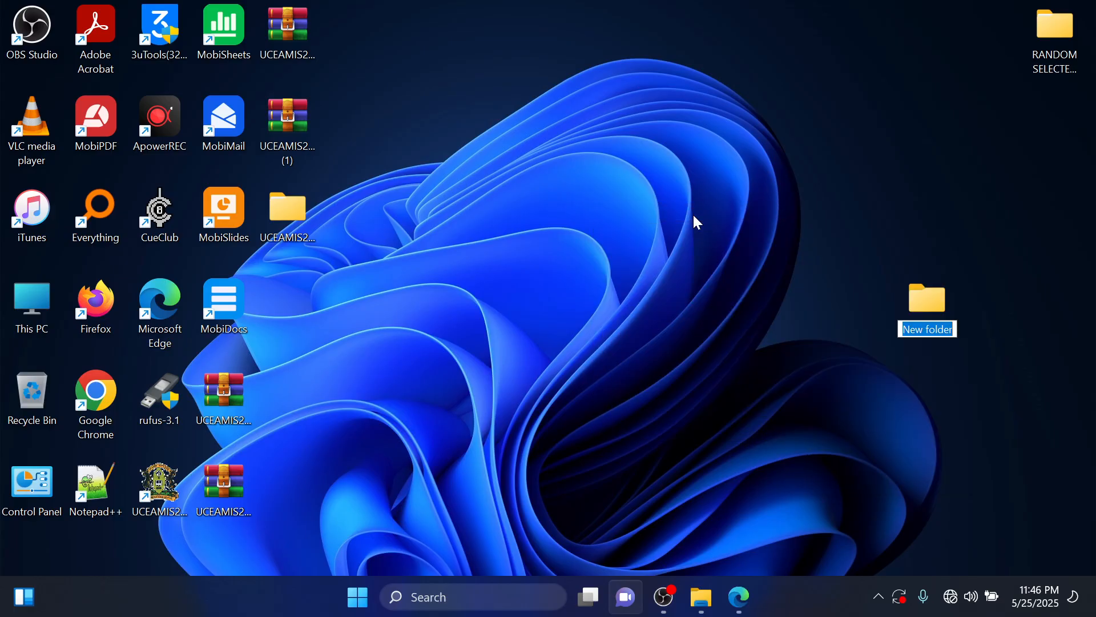
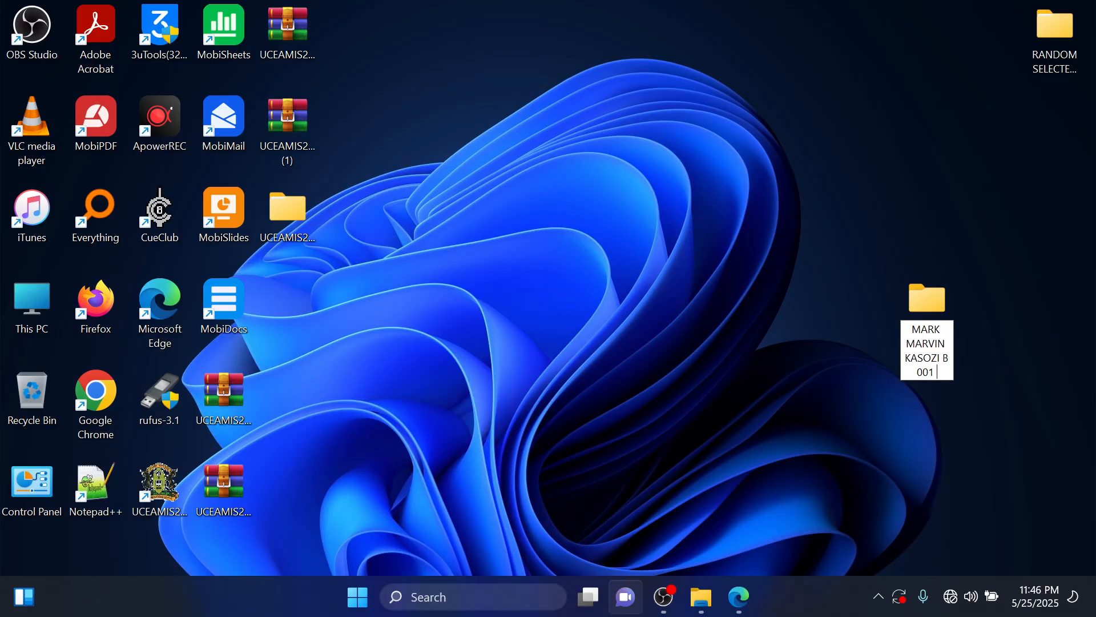
key(Return)
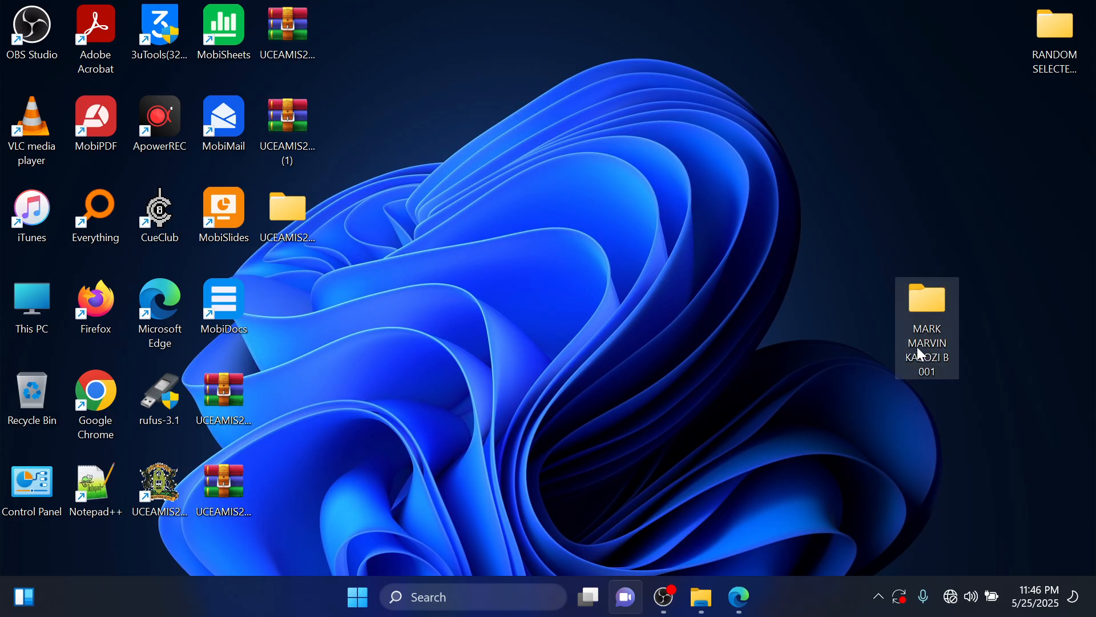
Open the new desktop folder and check the question PDF for the required database name.
double_click(937, 331)
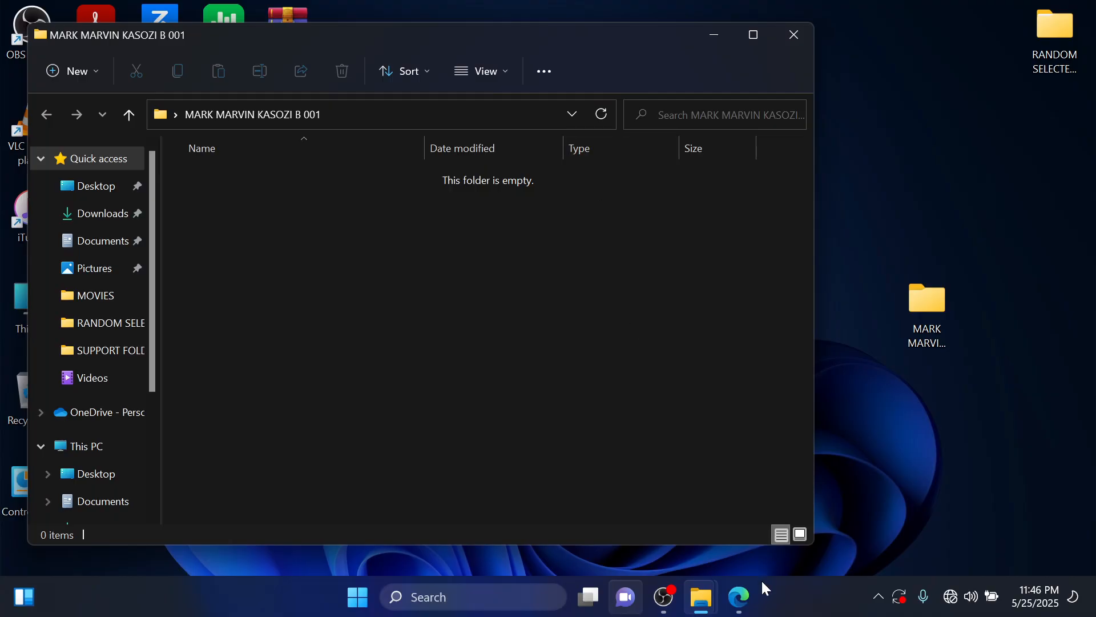
click(738, 597)
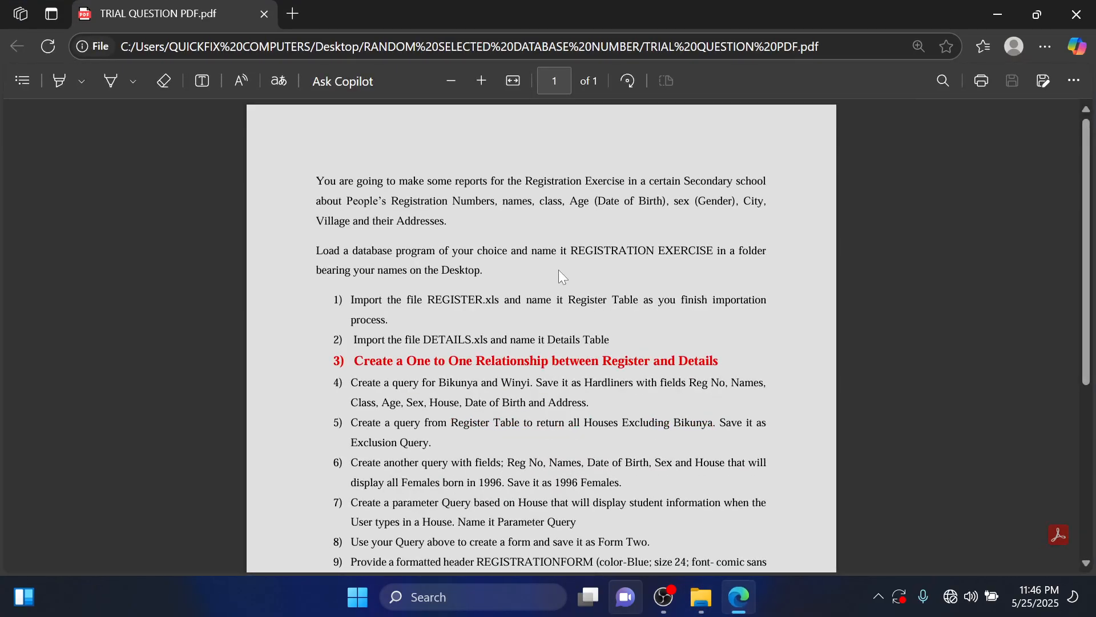
scroll(558, 270, up, 1)
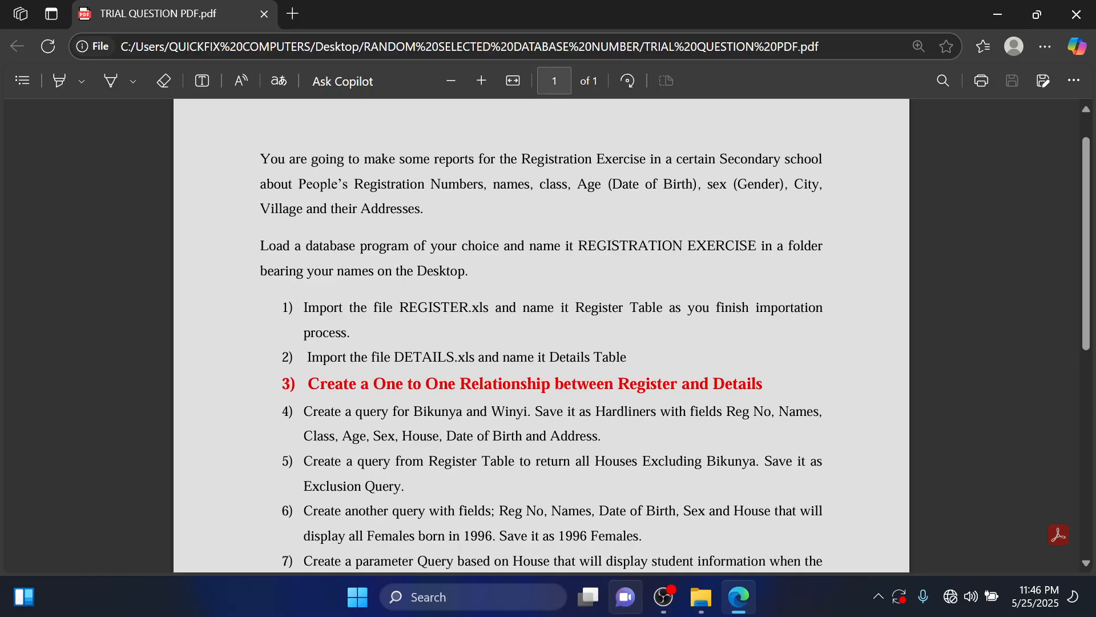
click(998, 13)
Create a Microsoft Access database named REGISTRATION EXERCISE in the candidate's folder.
right_click(360, 253)
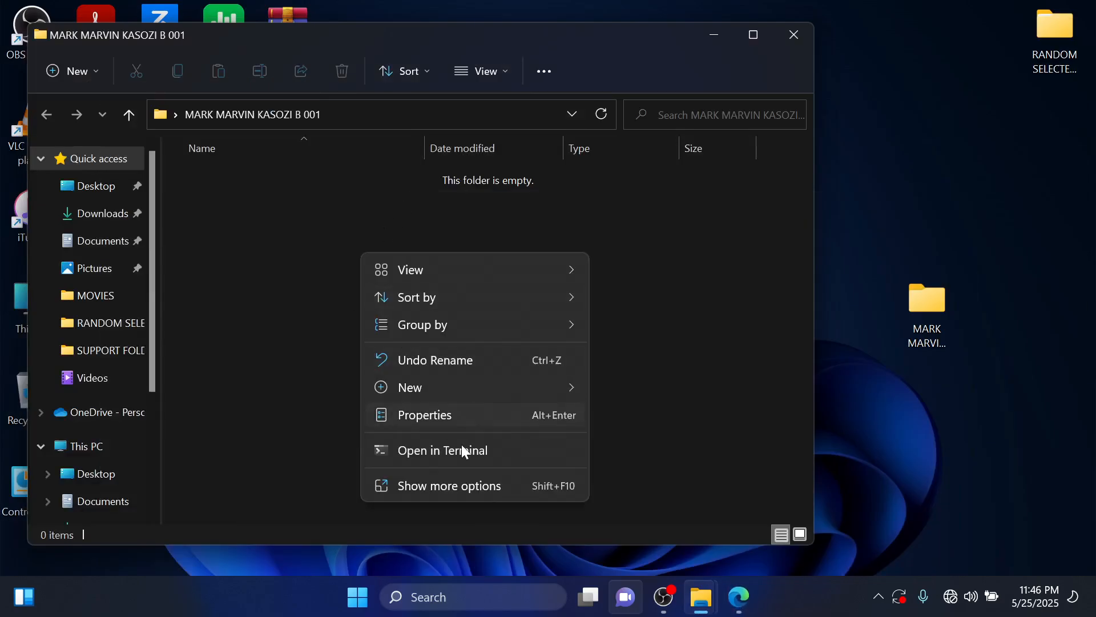
click(510, 489)
mouse_move(596, 452)
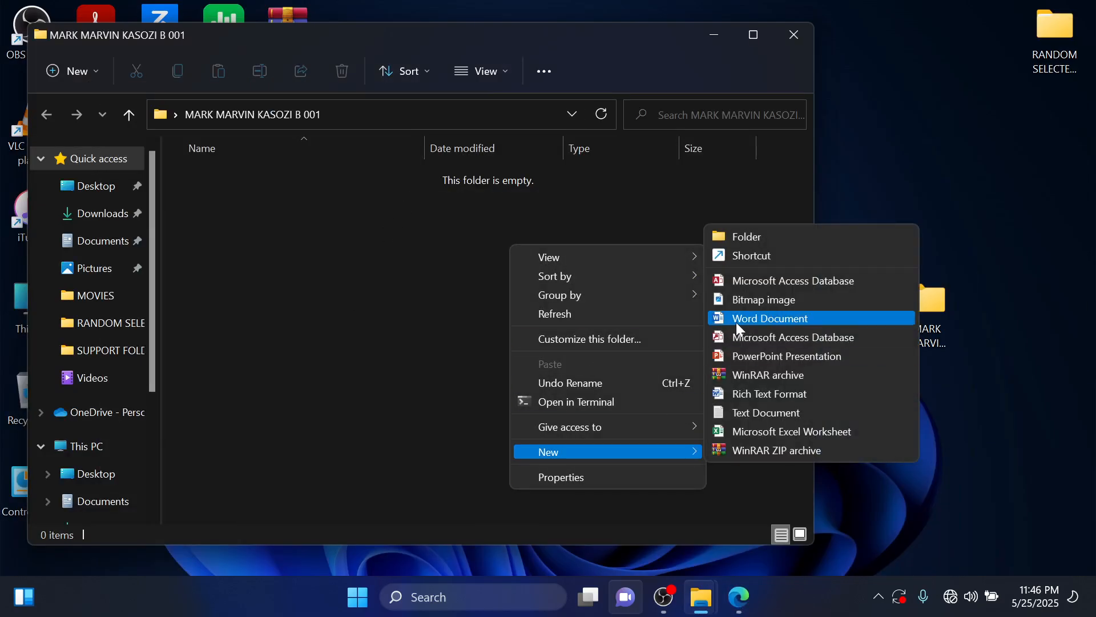
click(769, 279)
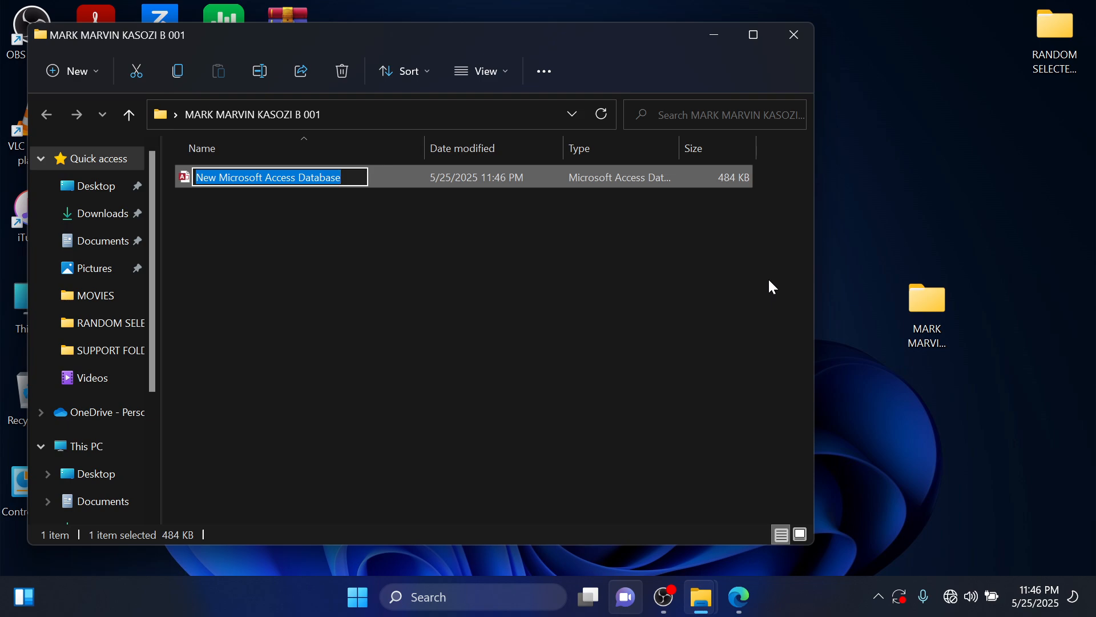
text(REGIST)
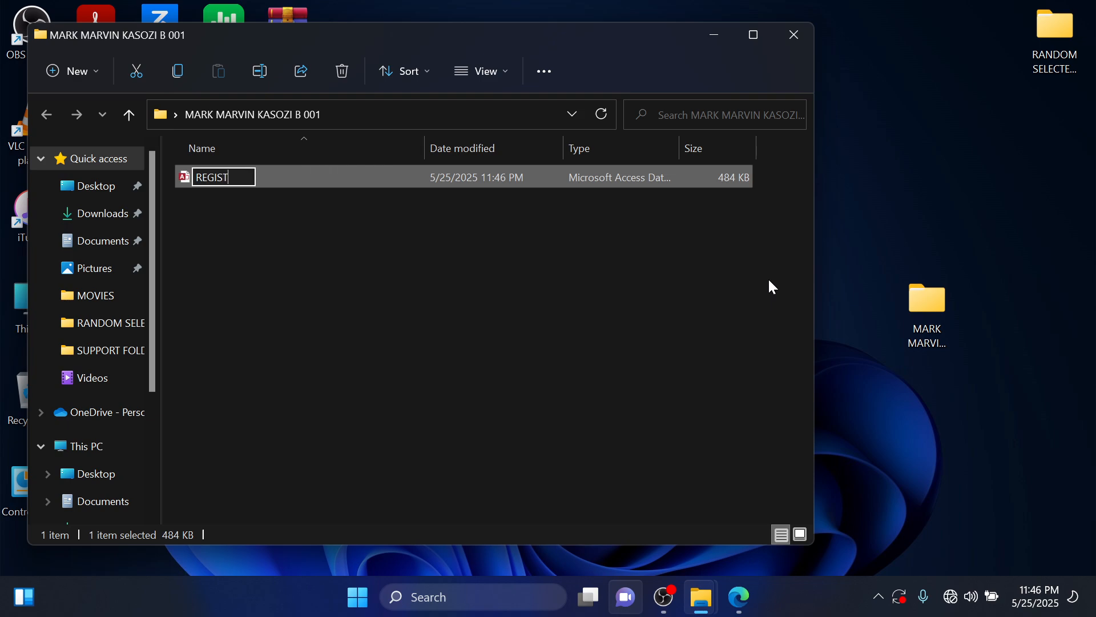
text(RATION )
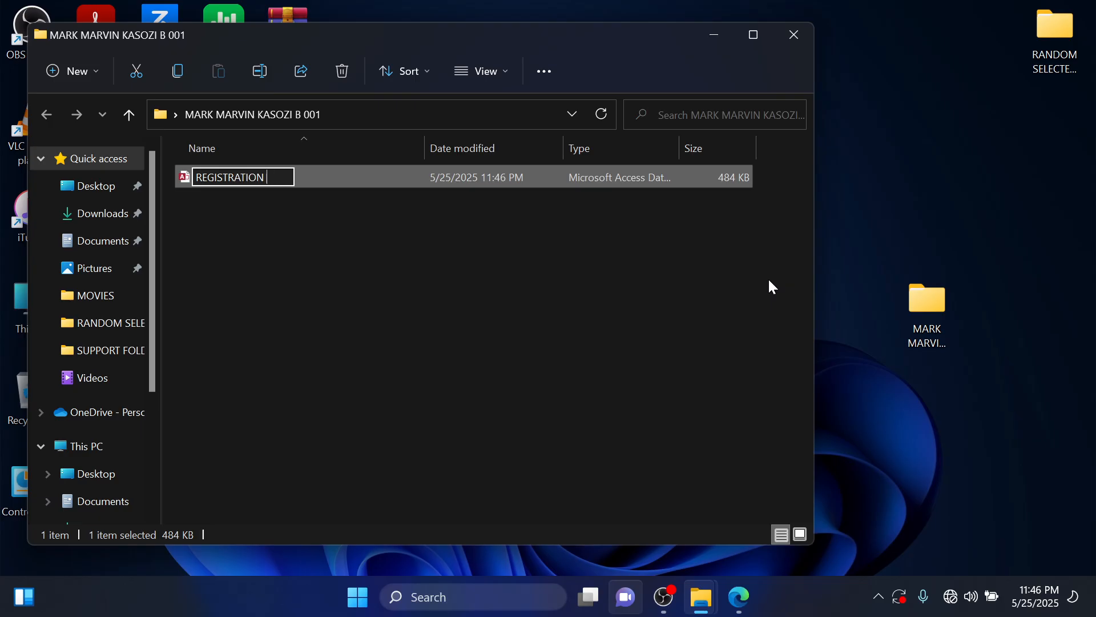
text(EXERC)
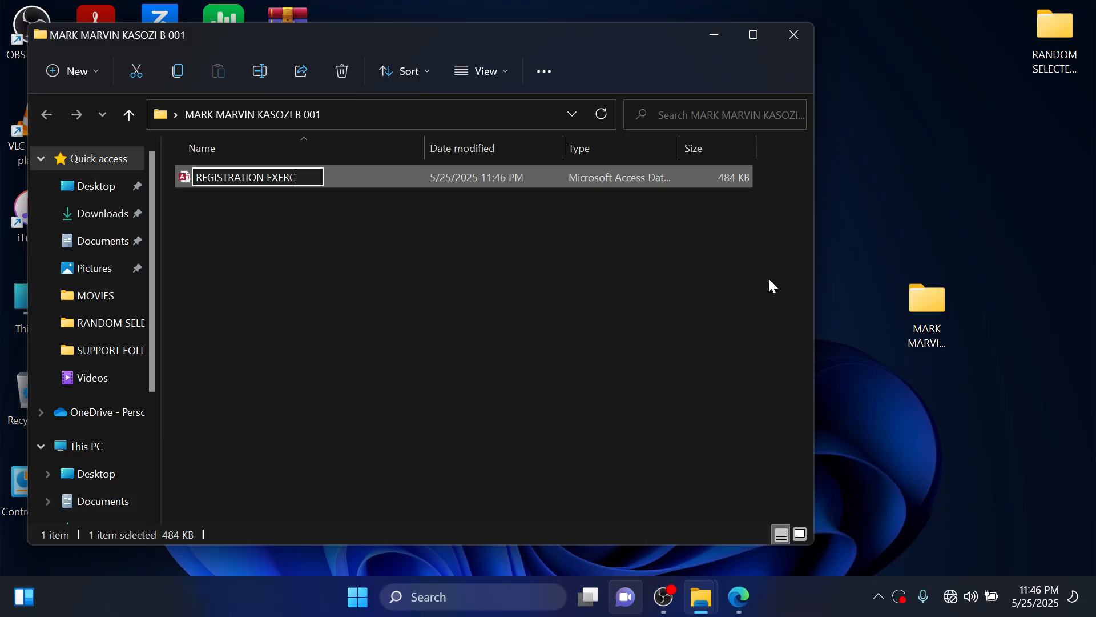
text(ISE)
key(Return)
click(412, 196)
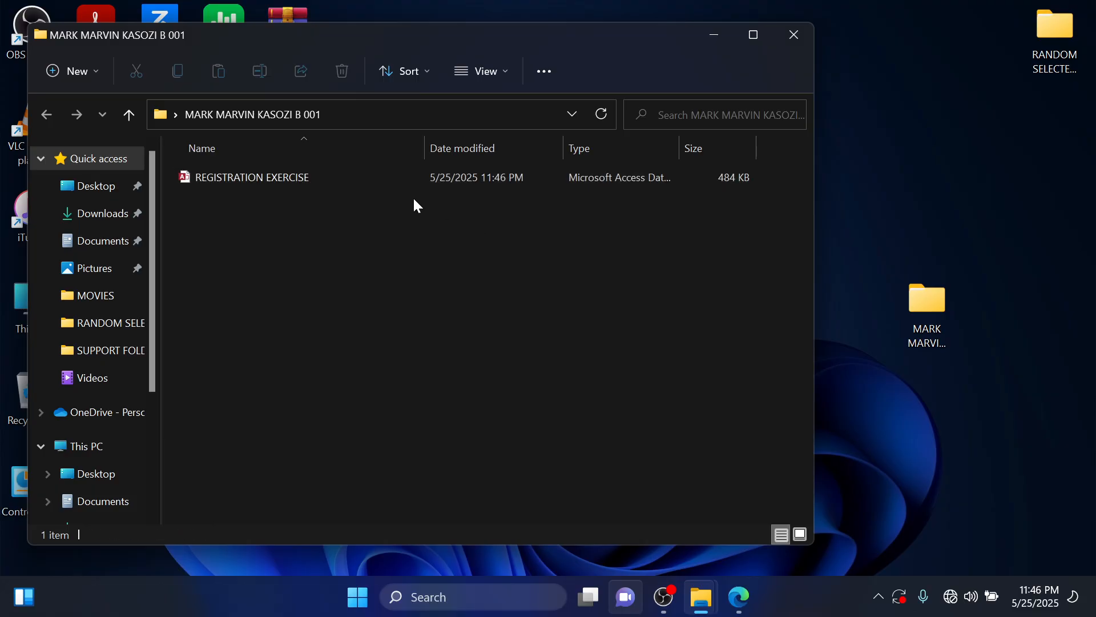
Open the REGISTRATION EXERCISE database in Access and enable its disabled content.
click(739, 598)
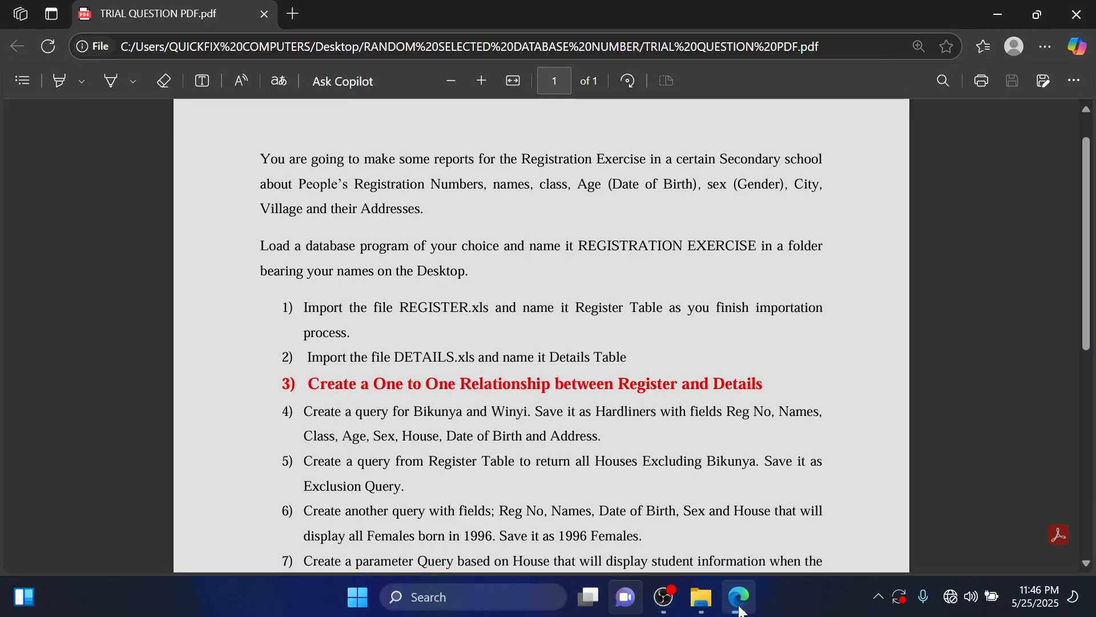
click(738, 598)
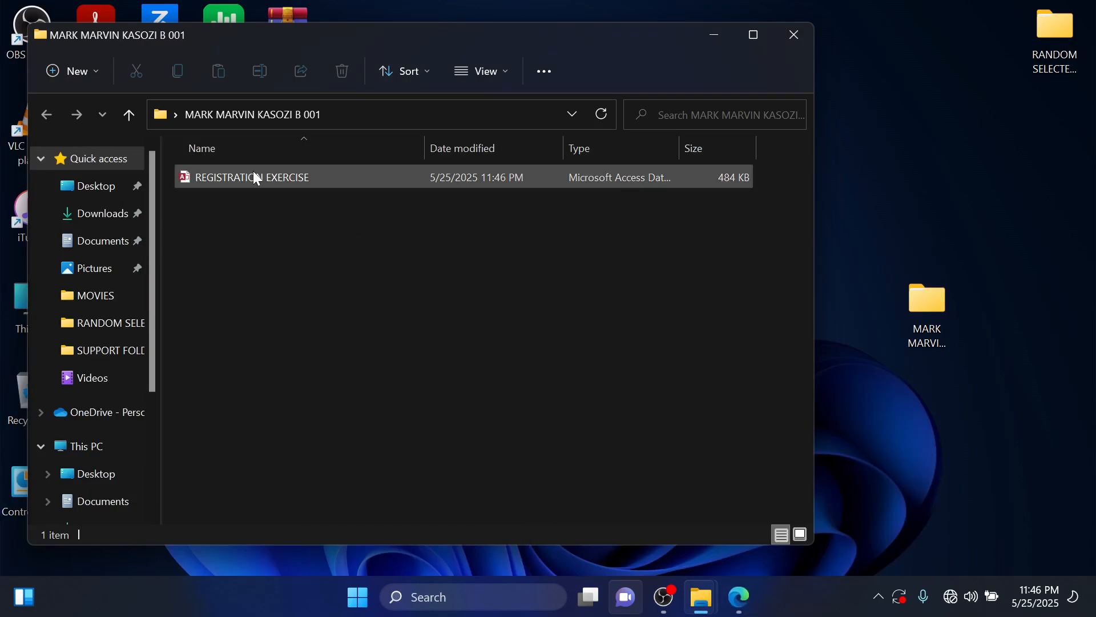
double_click(254, 177)
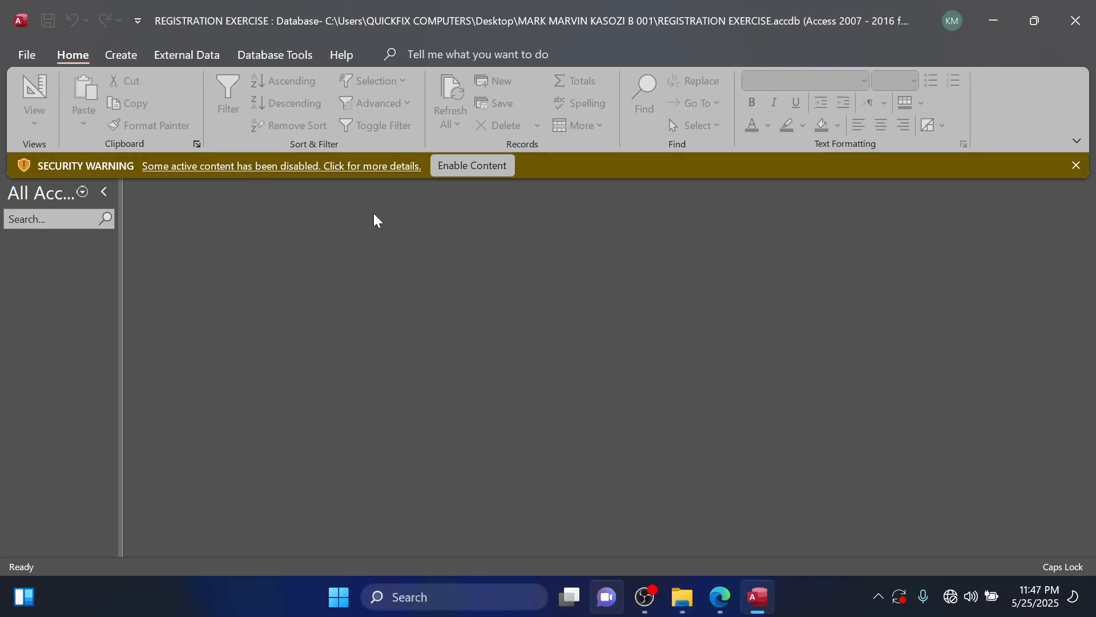
click(460, 167)
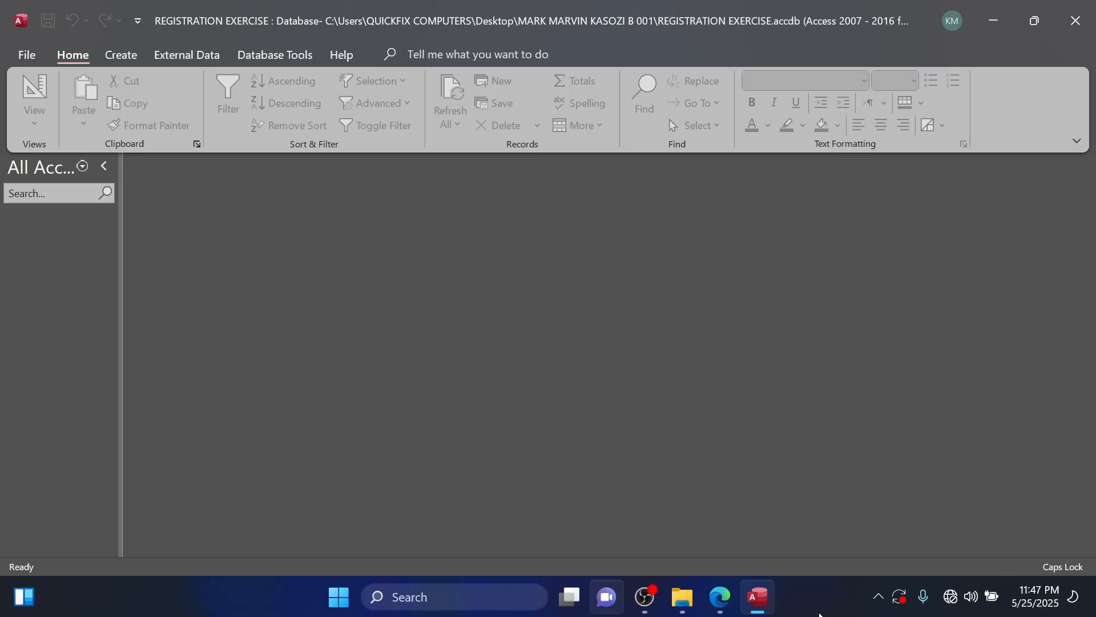
Check the import tasks in the question PDF, then start importing an Excel file as a new data source in Access.
click(733, 597)
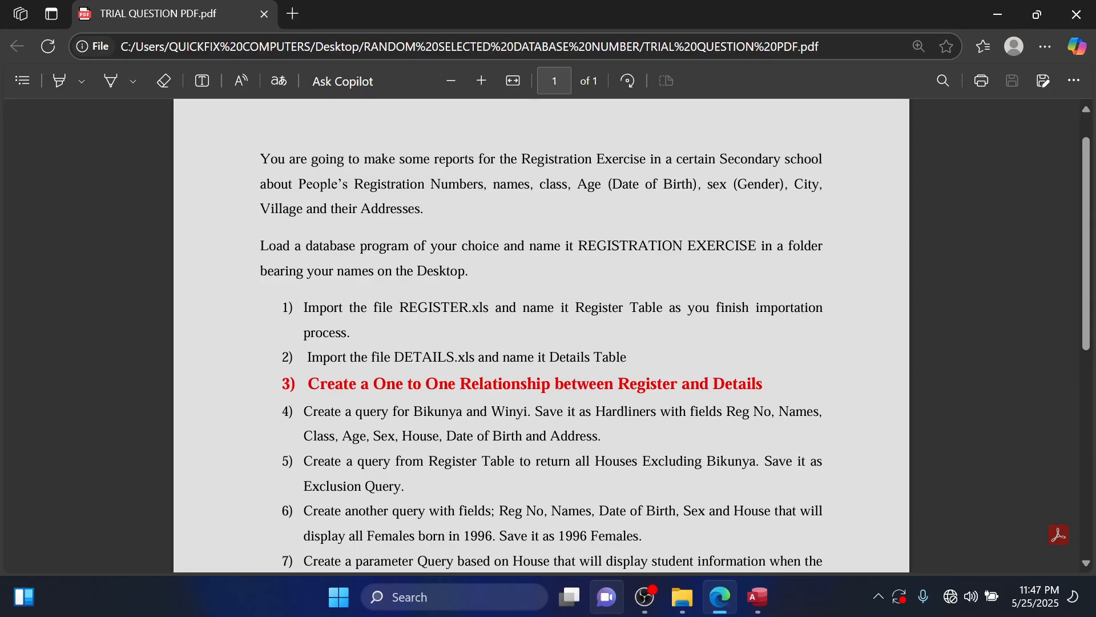
click(1001, 17)
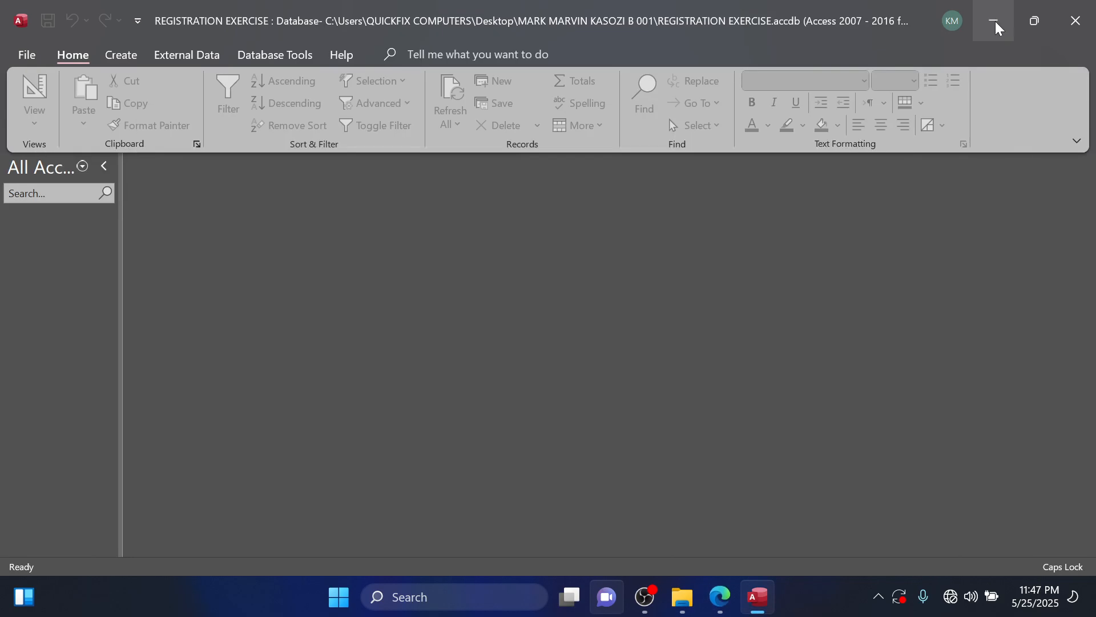
click(213, 57)
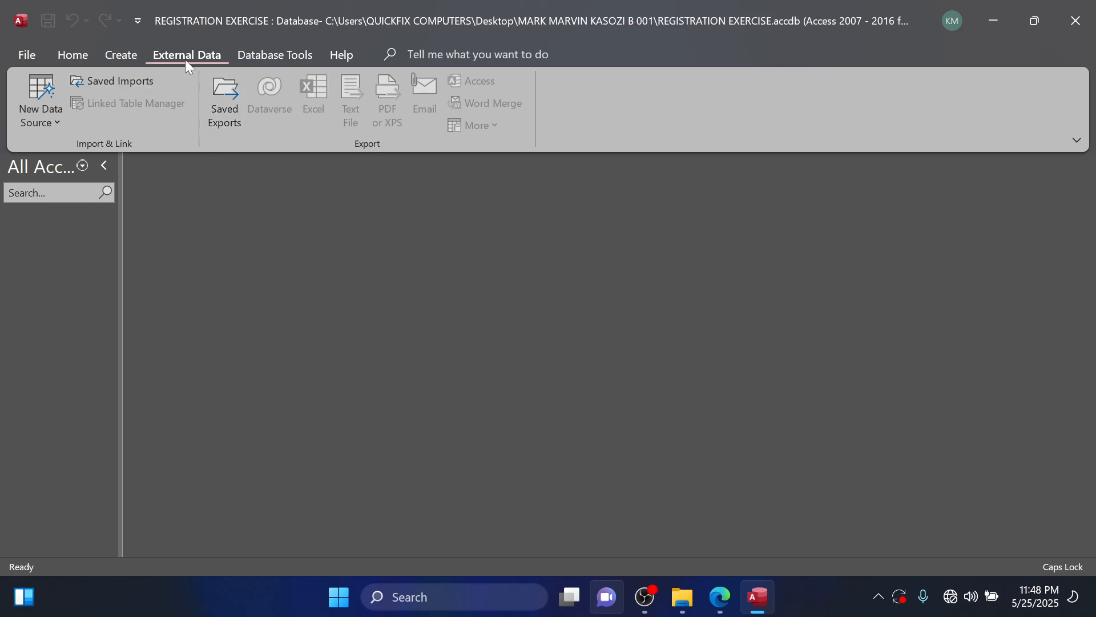
click(49, 119)
mouse_move(102, 197)
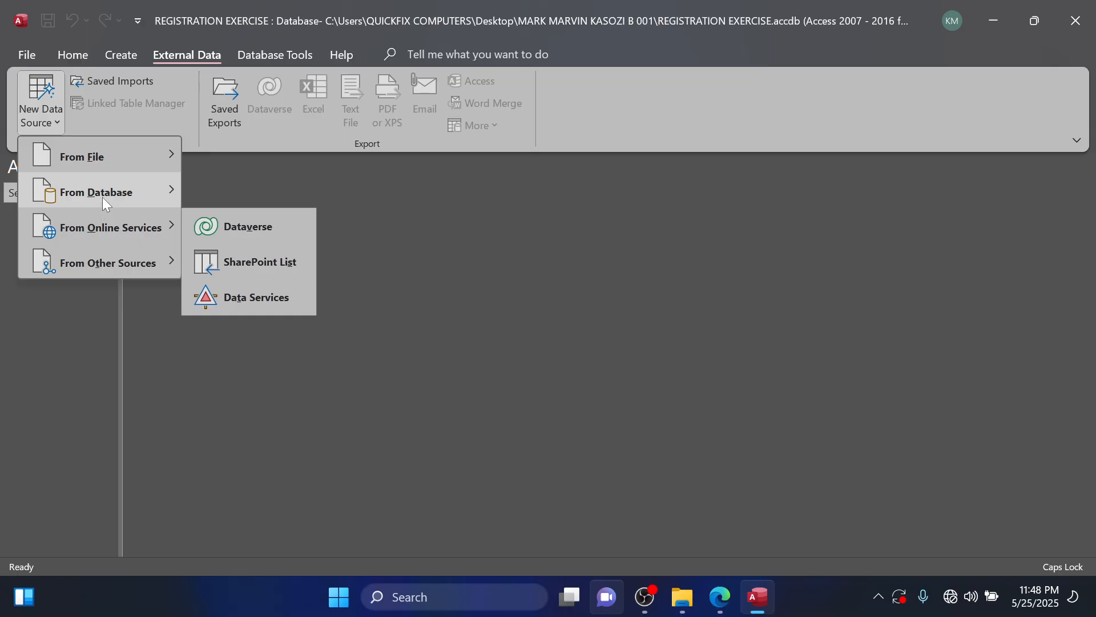
mouse_move(101, 162)
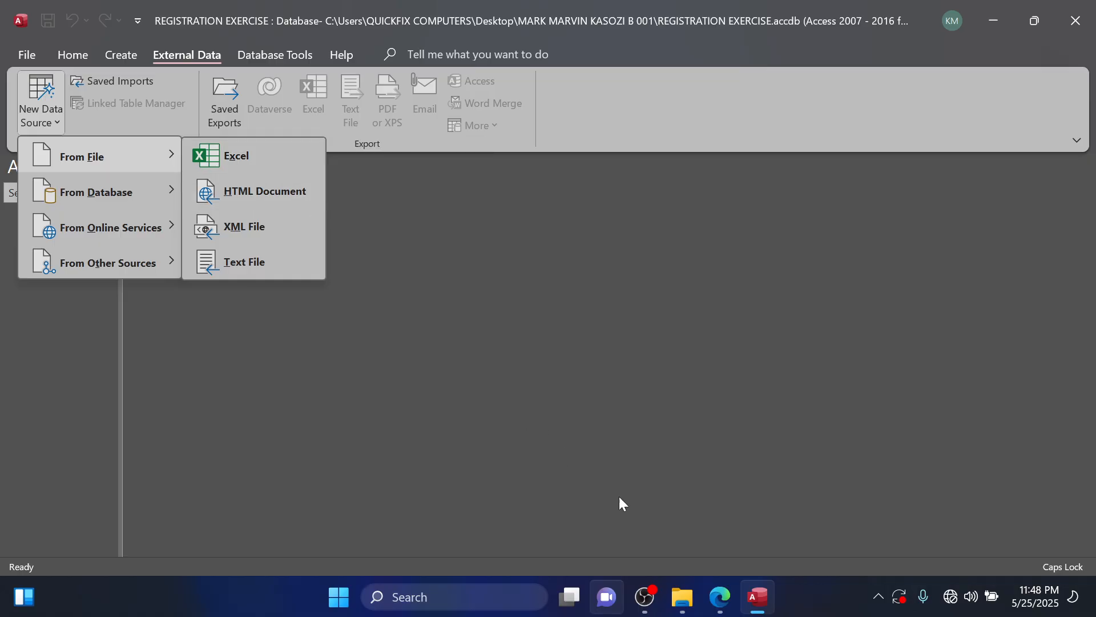
mouse_move(721, 608)
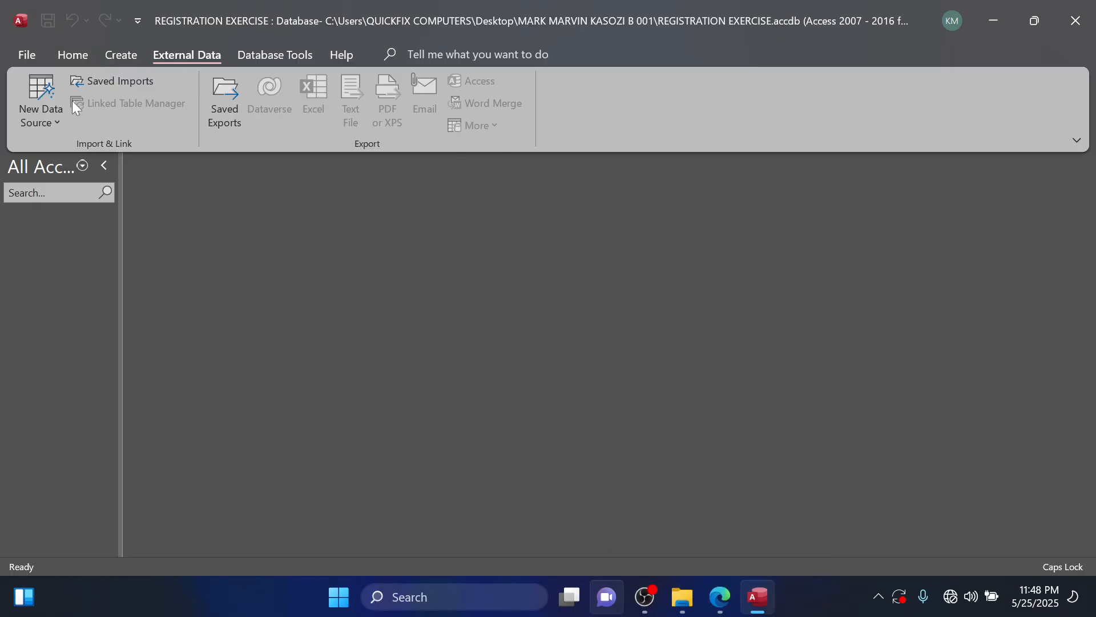
click(57, 119)
mouse_move(150, 153)
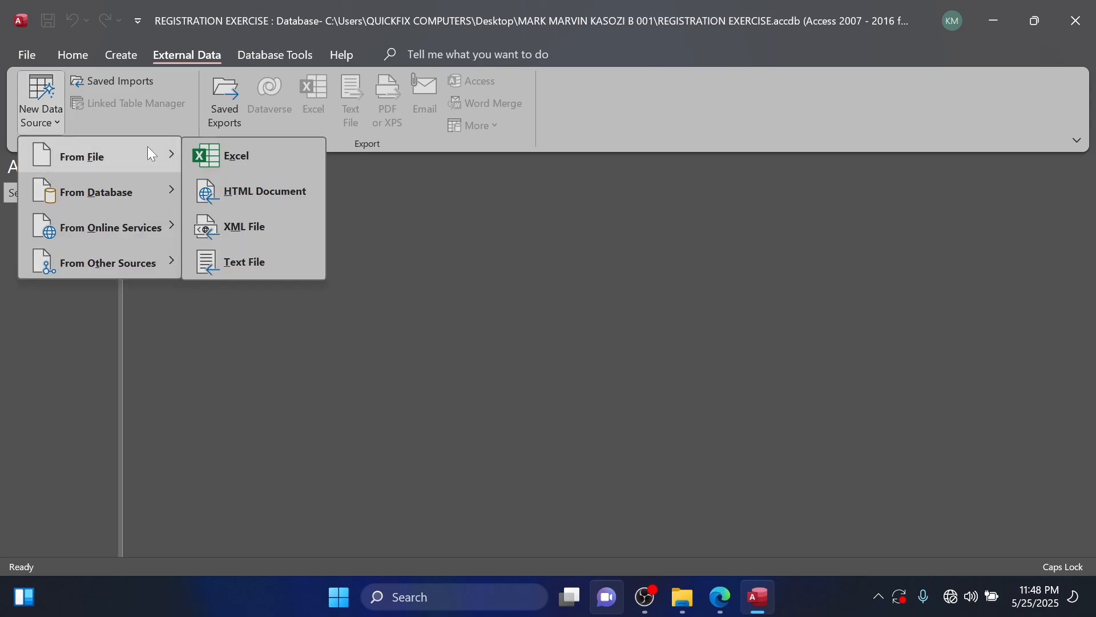
click(205, 147)
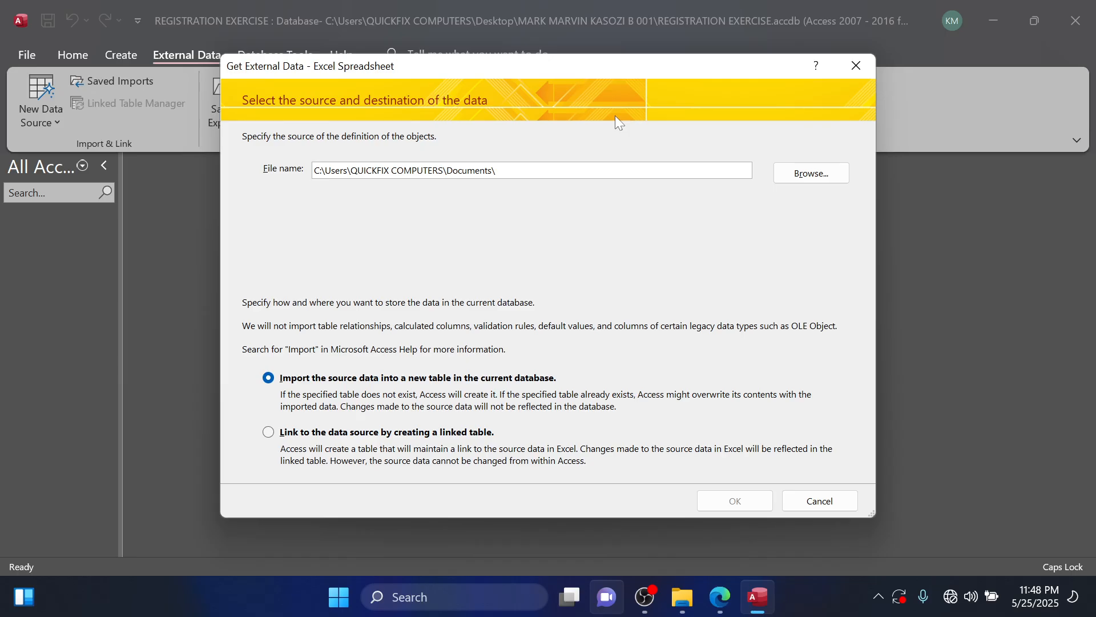
Choose the REGISTER workbook from RANDOM SELECTED DATABASE NUMBER > SUPPORT FOLDERS on the desktop and import it into a new table.
click(811, 172)
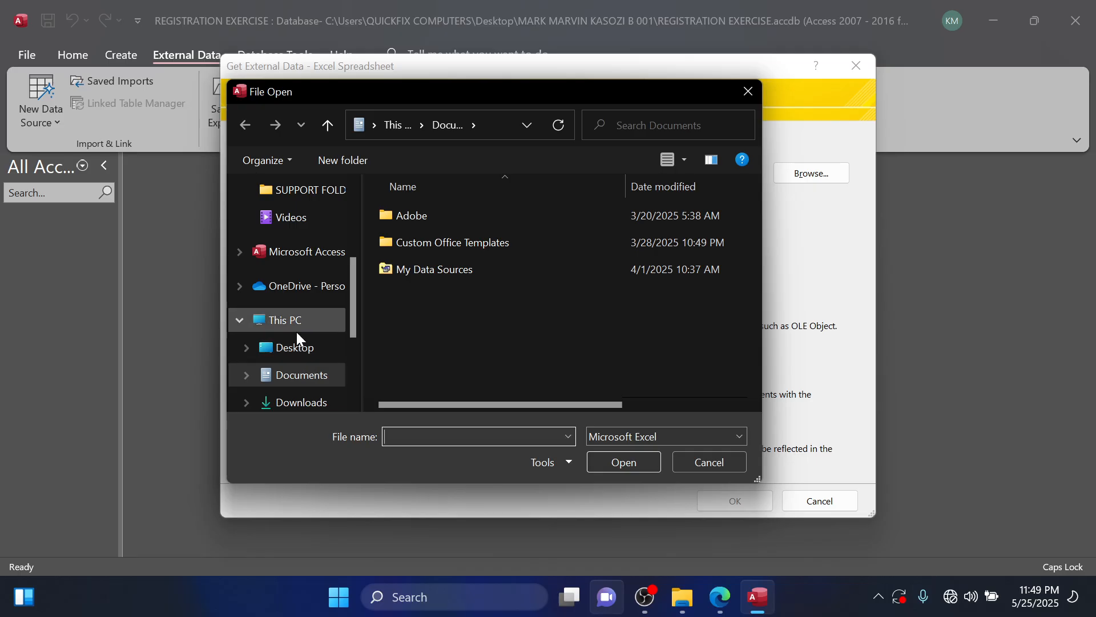
click(294, 353)
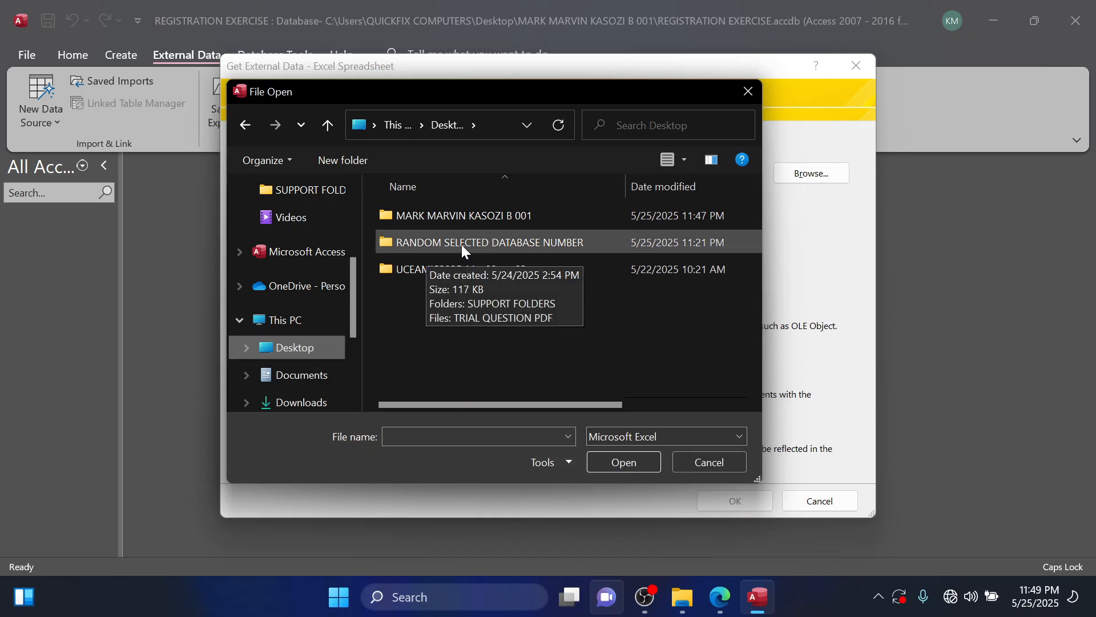
double_click(501, 240)
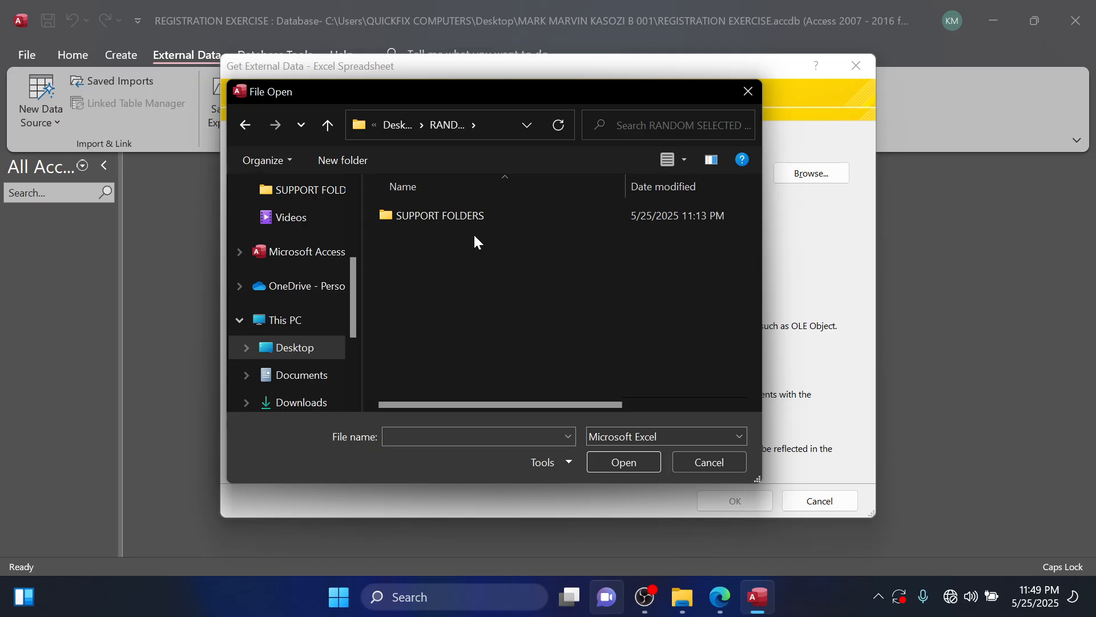
double_click(460, 217)
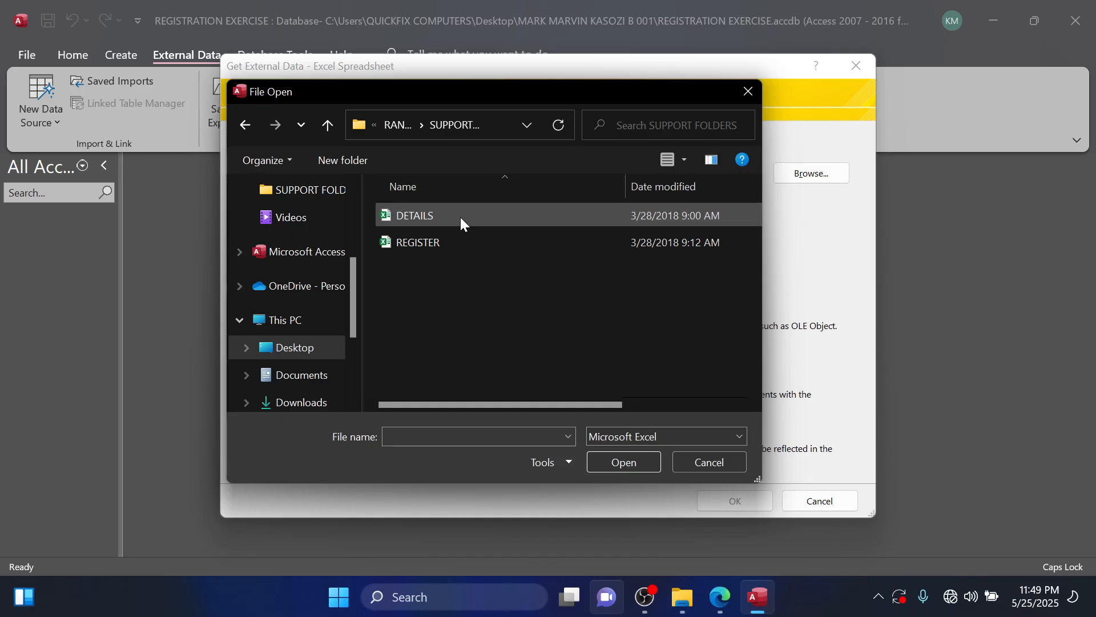
click(423, 241)
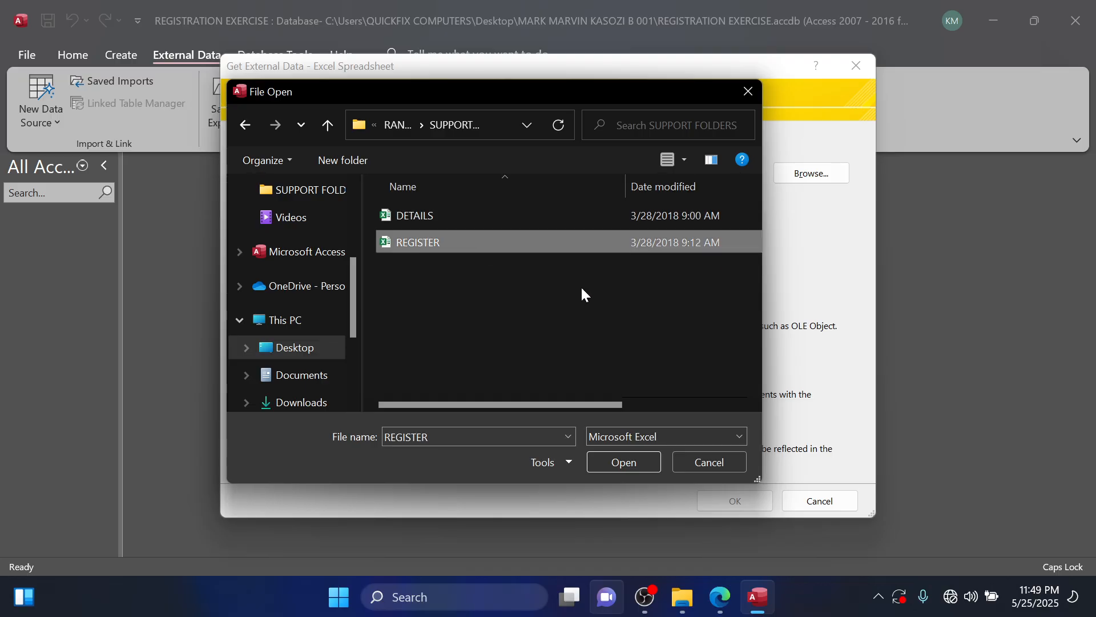
click(622, 463)
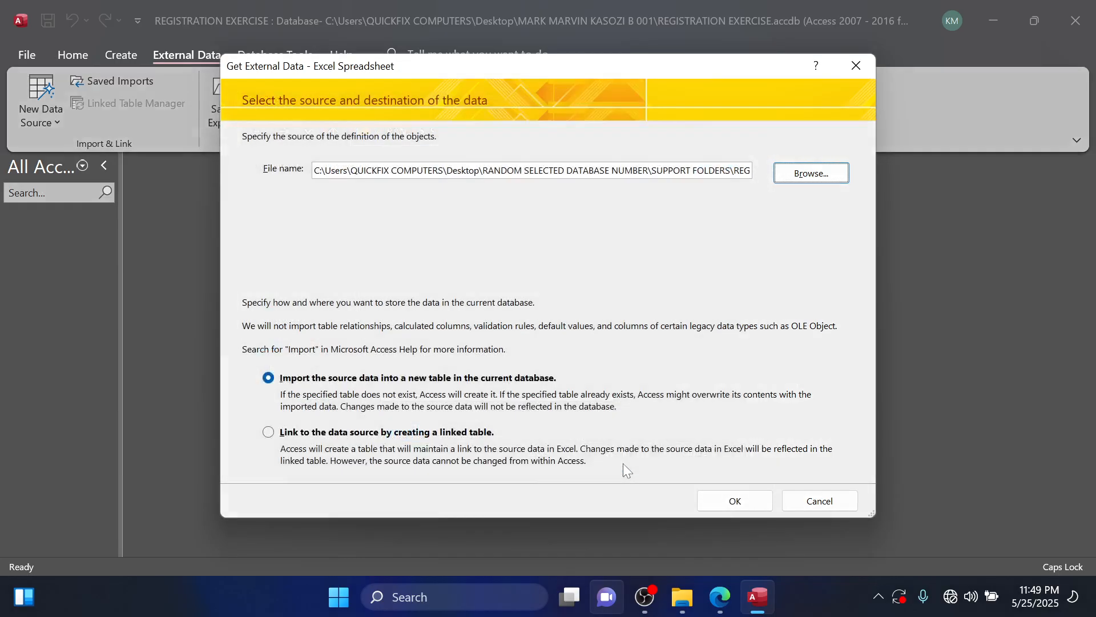
click(740, 510)
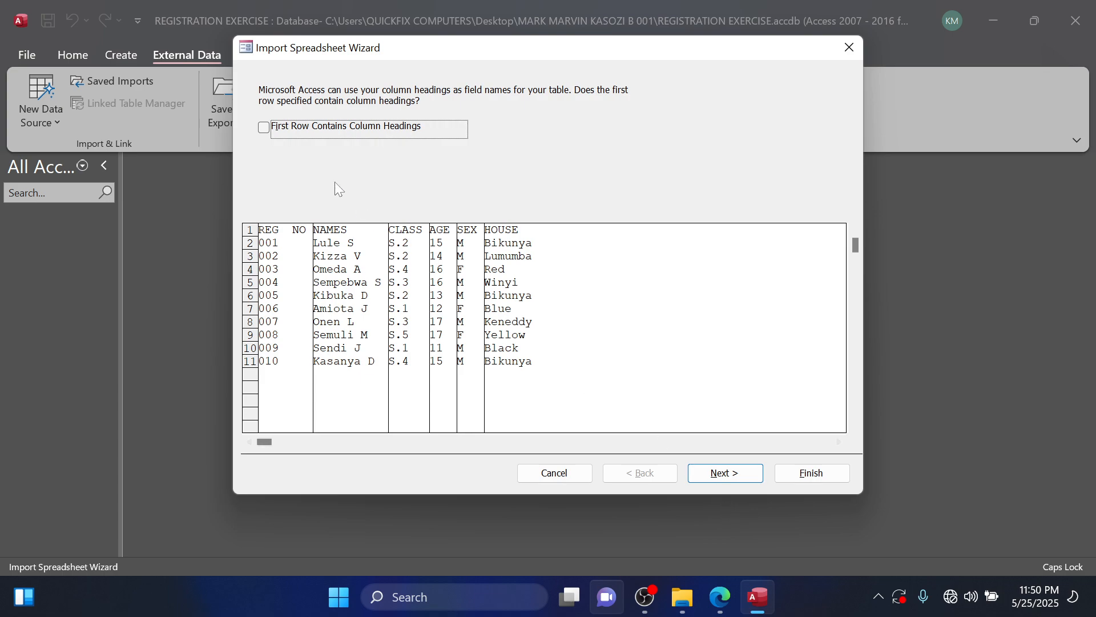
Use the first row as column headings and keep the REG NO field's data type as Short Text.
click(262, 128)
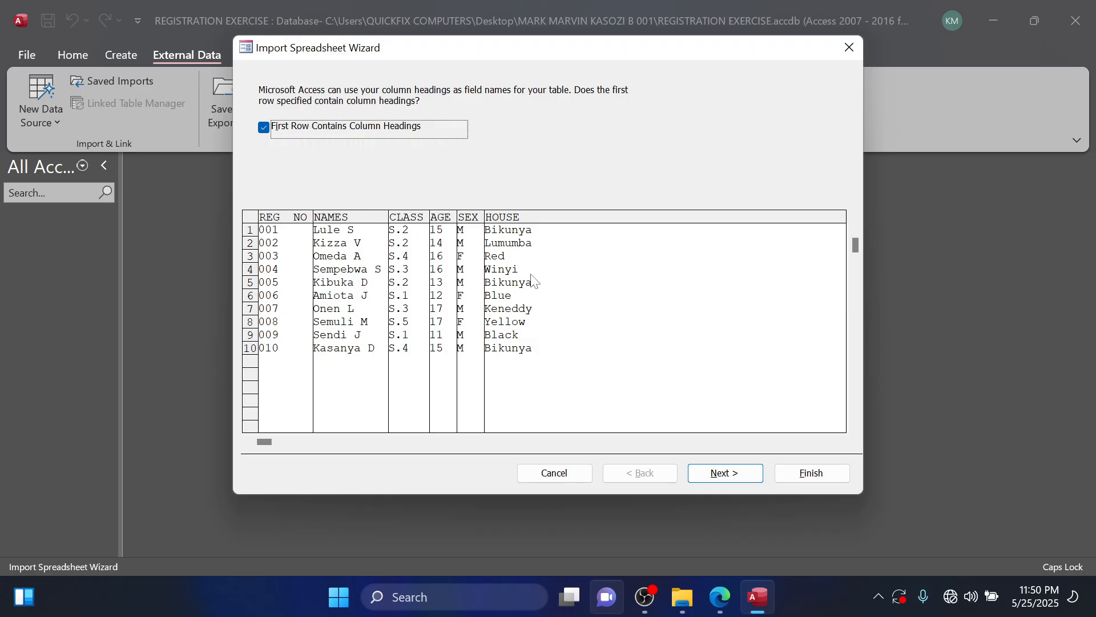
click(725, 478)
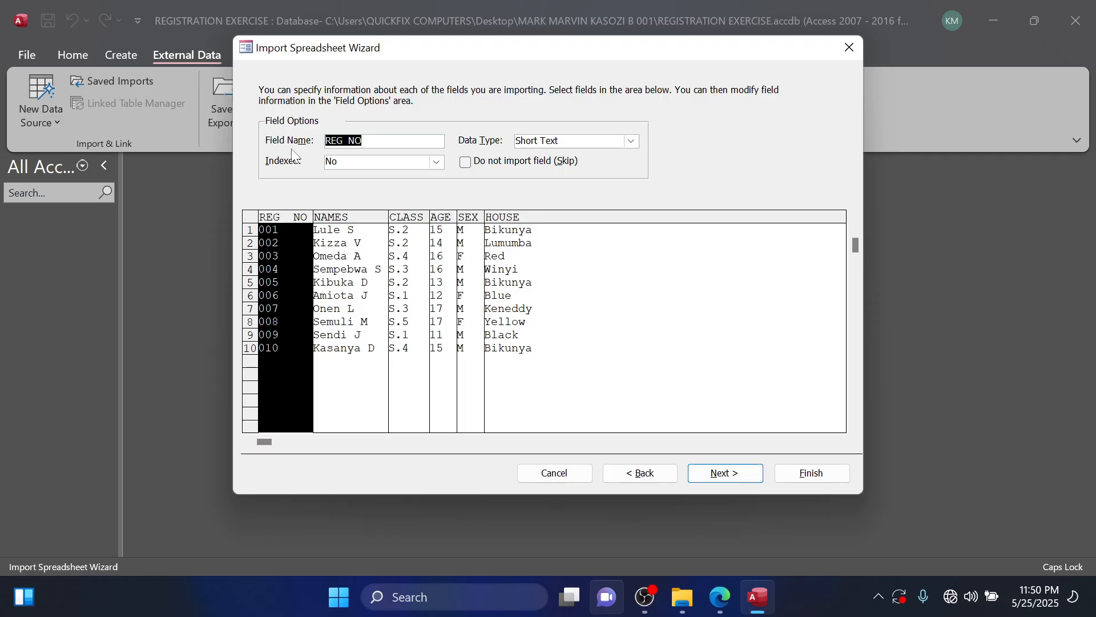
click(631, 143)
click(630, 143)
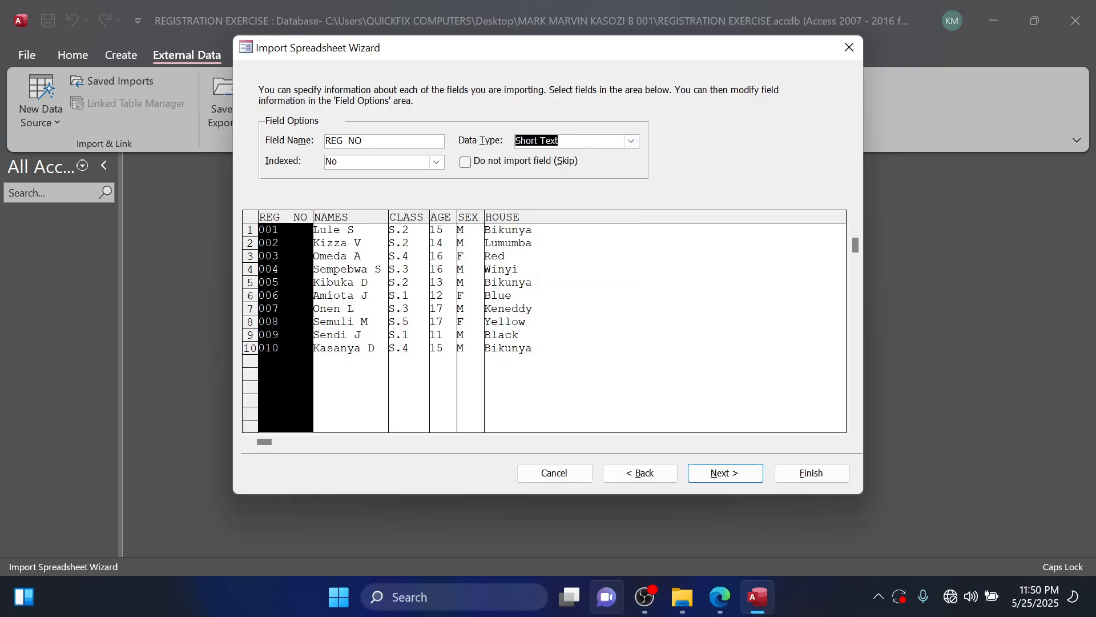
click(720, 474)
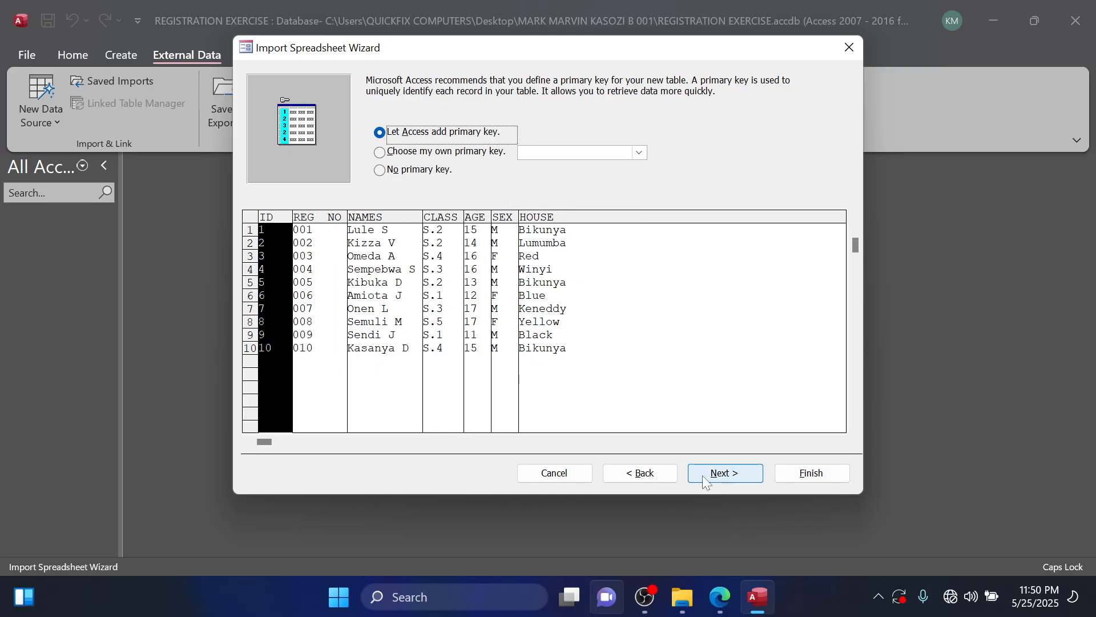
Return to the field options and review the settings of the NAMES, CLASS and REG NO fields.
click(640, 474)
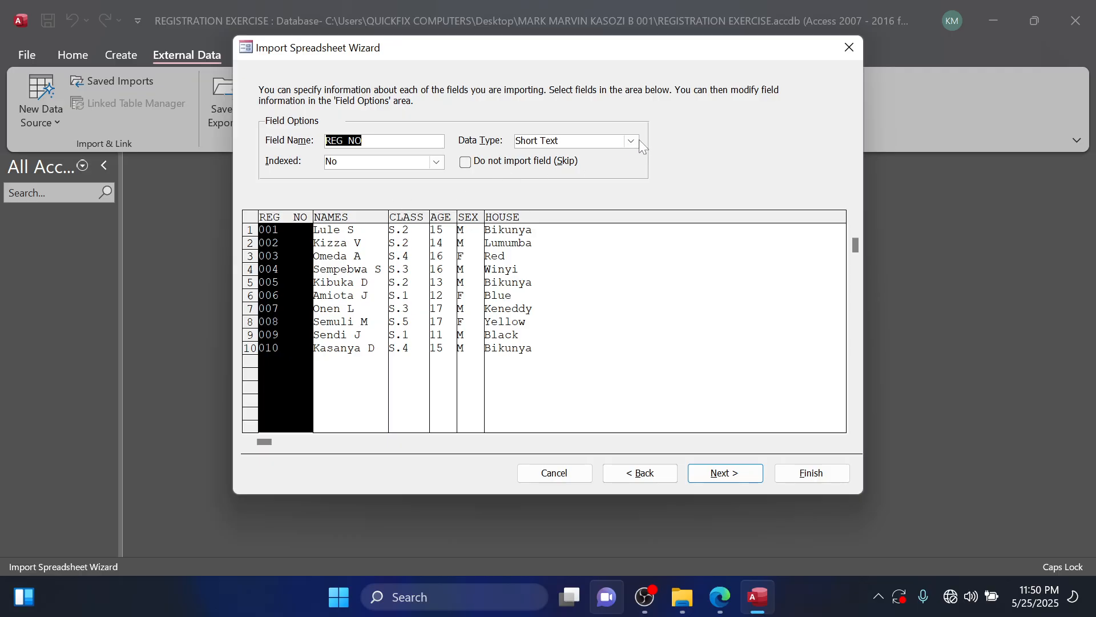
click(367, 219)
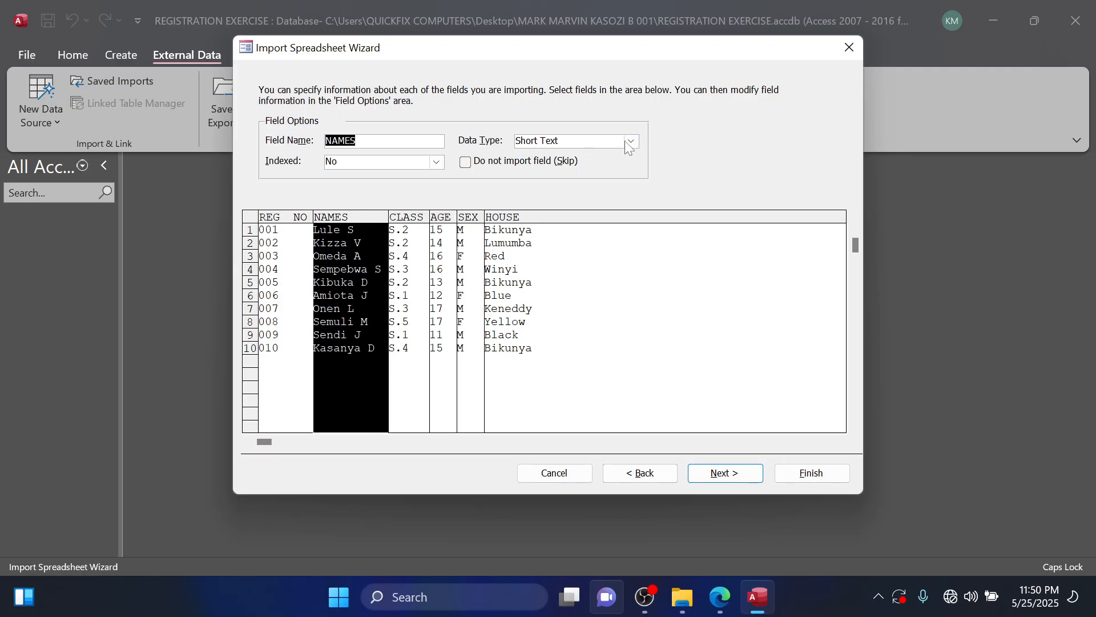
click(409, 220)
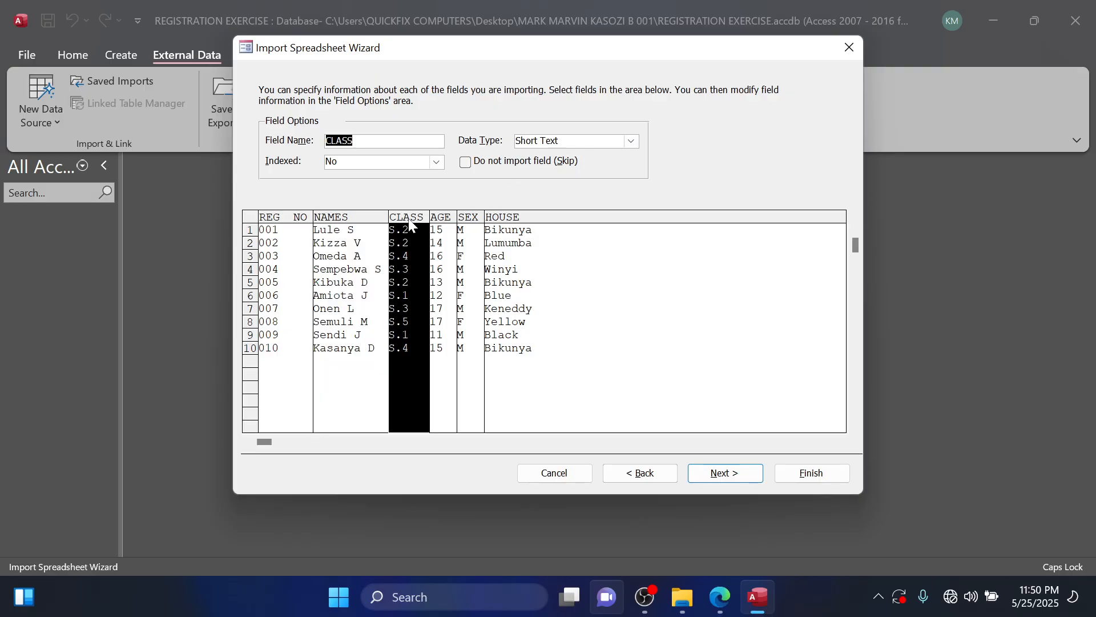
click(294, 218)
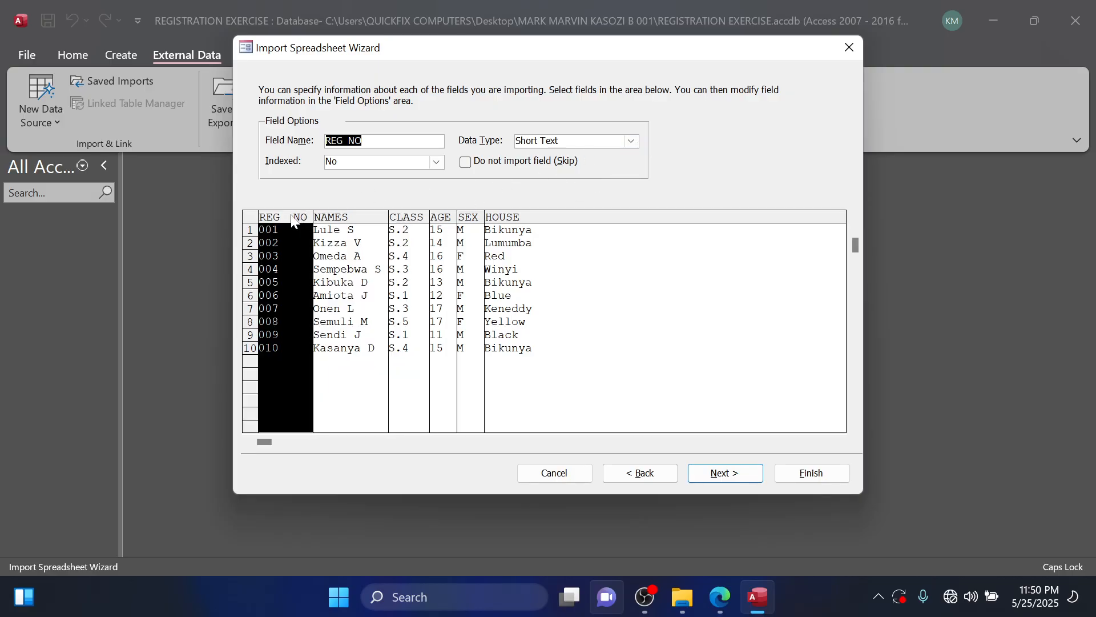
click(733, 478)
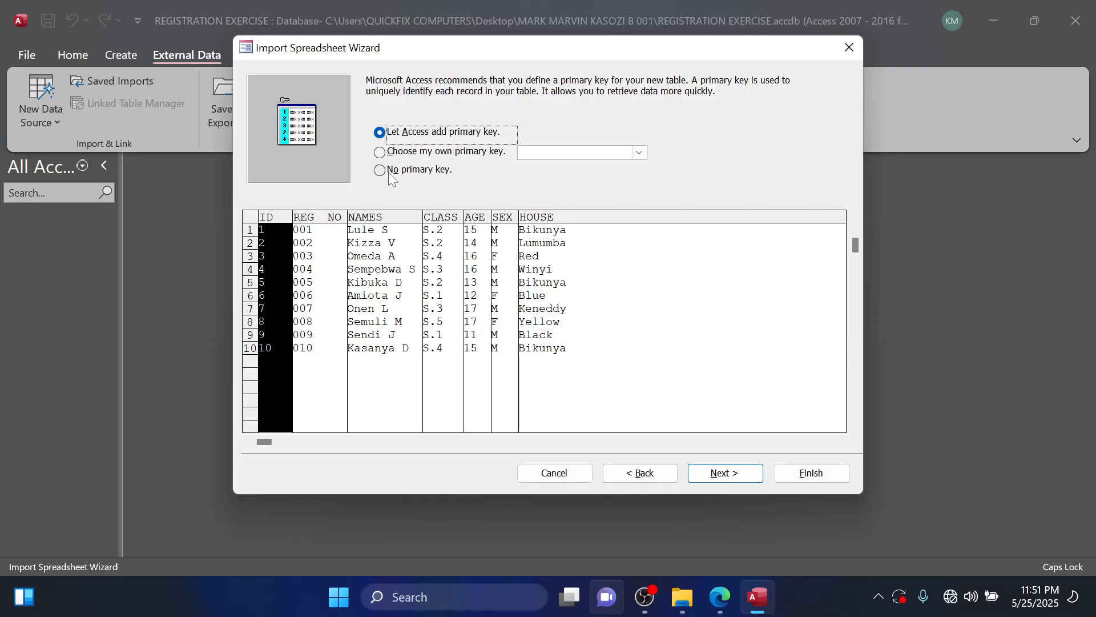
Choose REG NO as the imported table's own primary key.
click(386, 152)
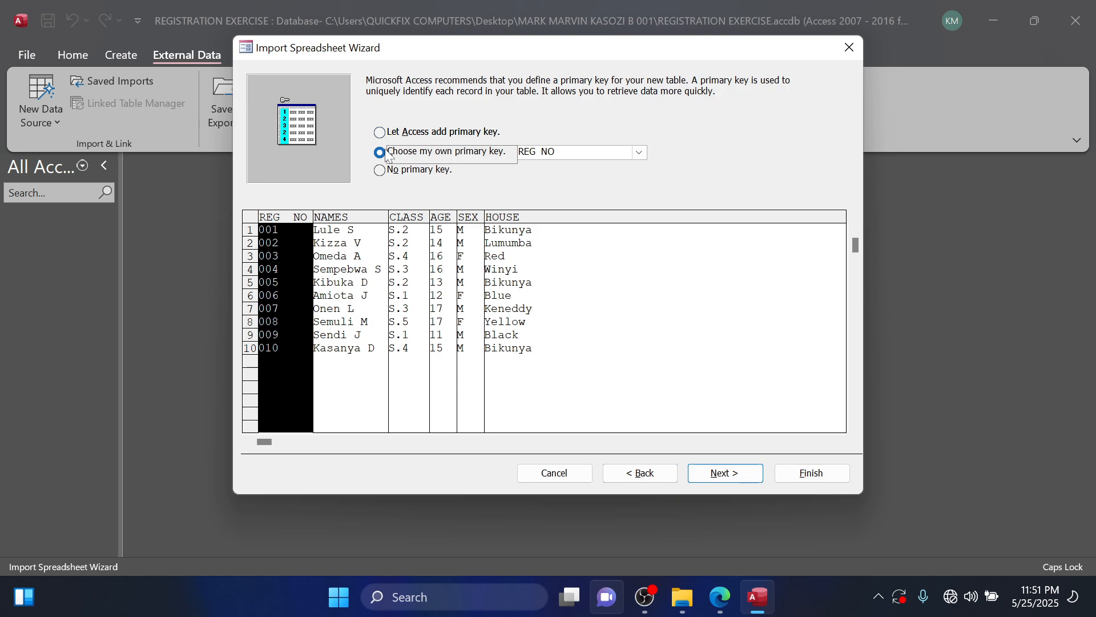
click(647, 158)
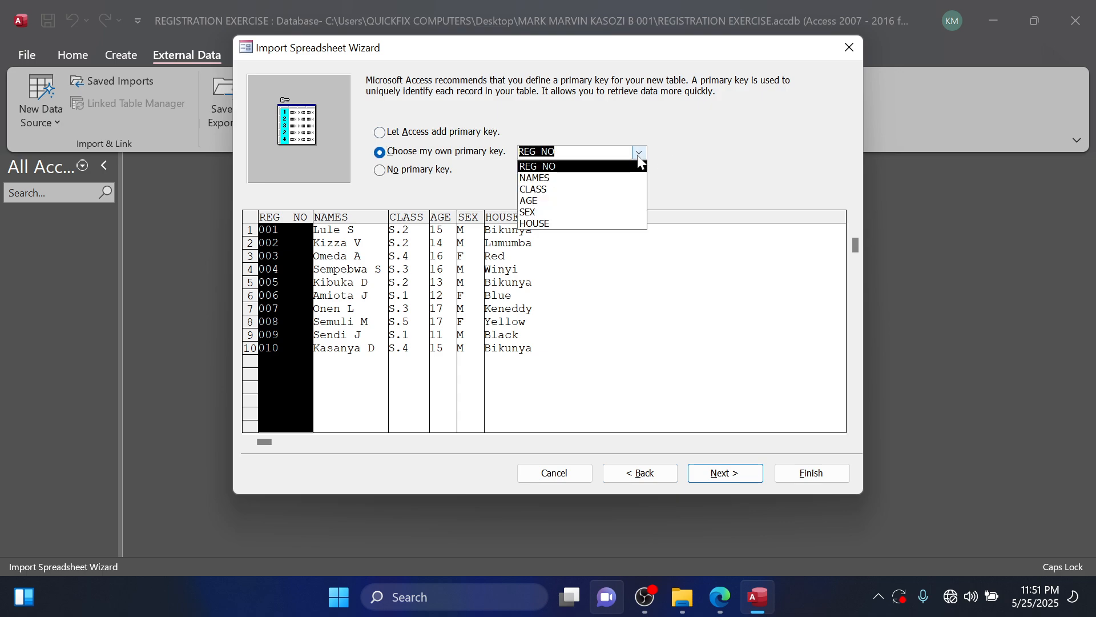
click(537, 162)
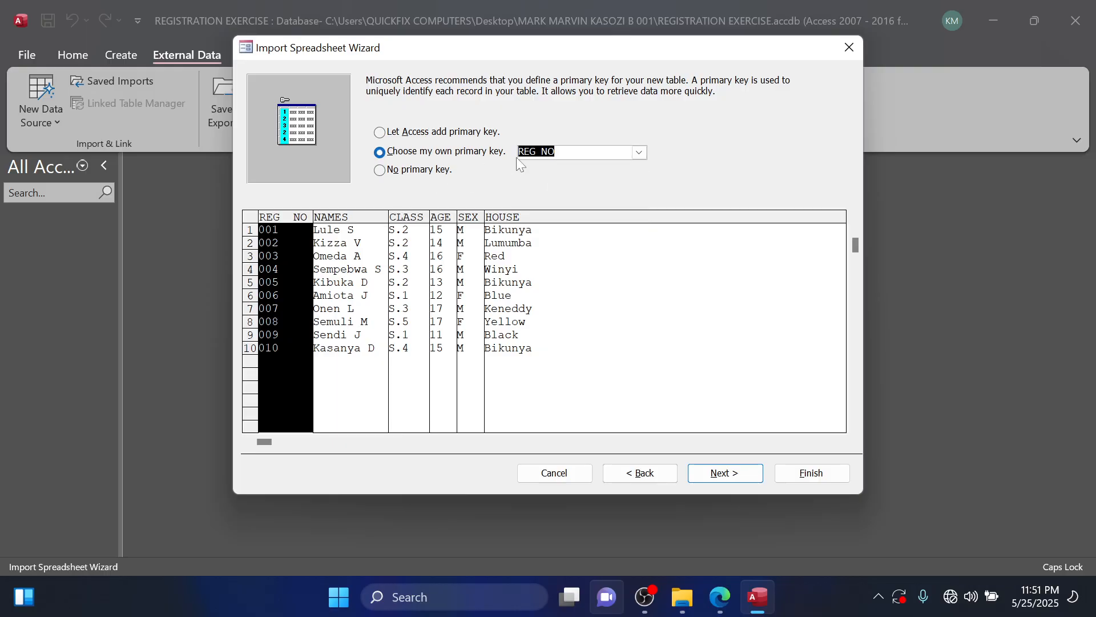
click(735, 476)
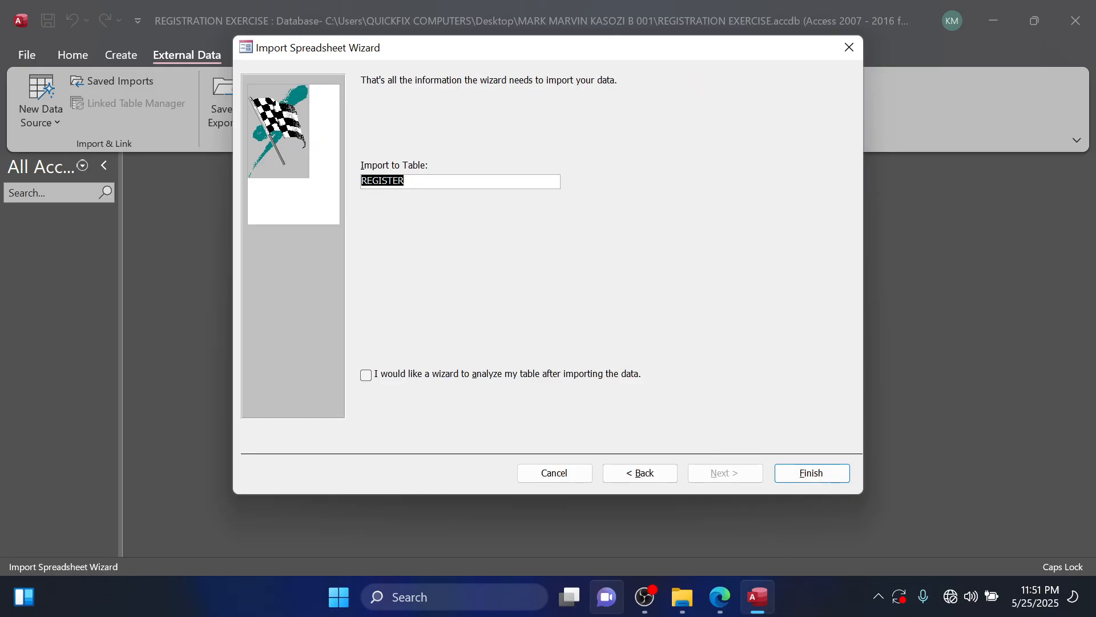
Check the required table name in the question PDF, name the table REGISTER TABLE and finish the import.
click(416, 180)
click(720, 597)
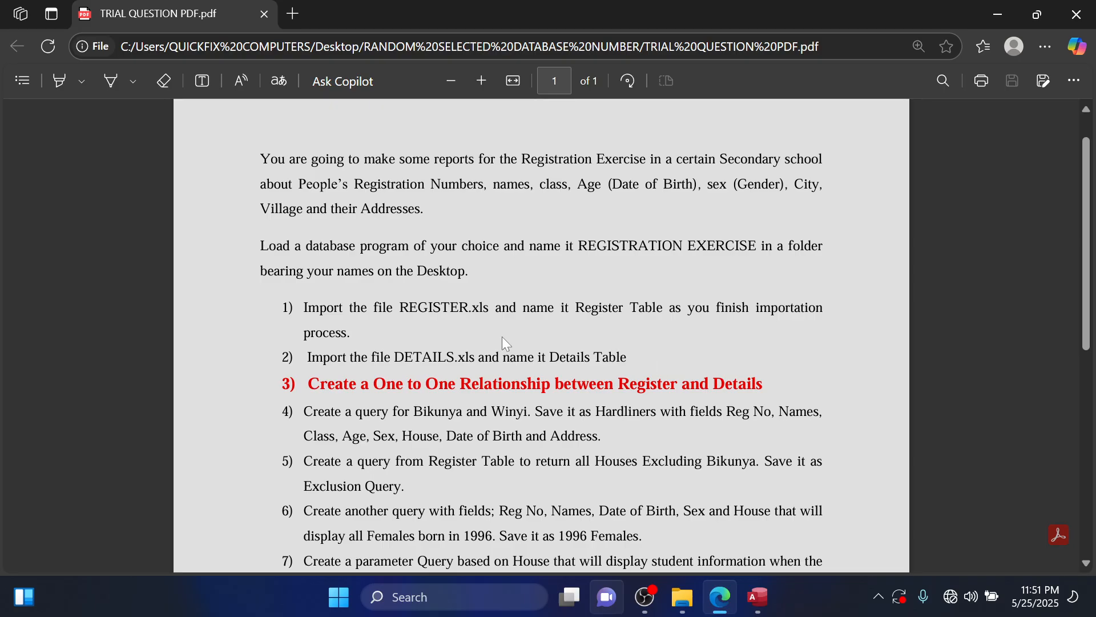
click(1000, 13)
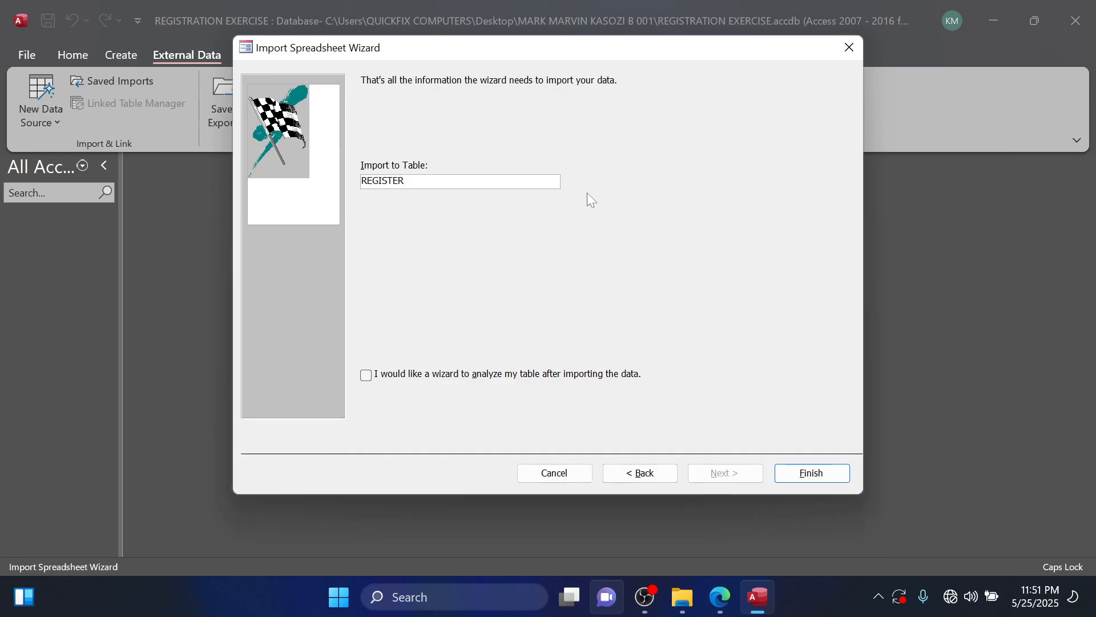
text(TABLE)
click(824, 471)
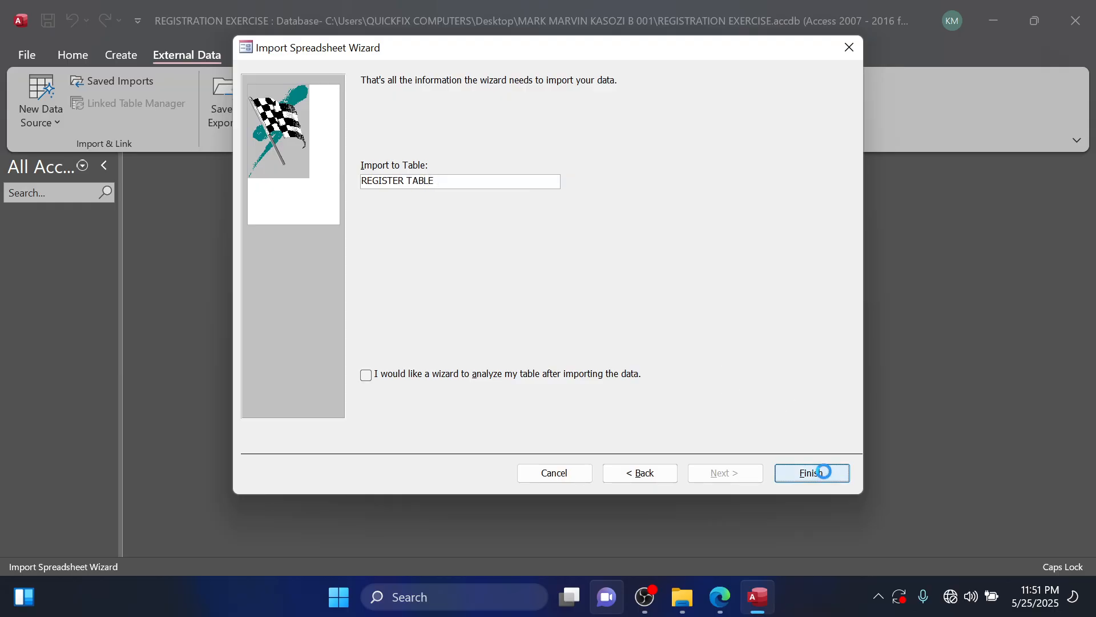
Save the import steps as Import-REGISTER and open REGISTER TABLE to view its records.
click(278, 216)
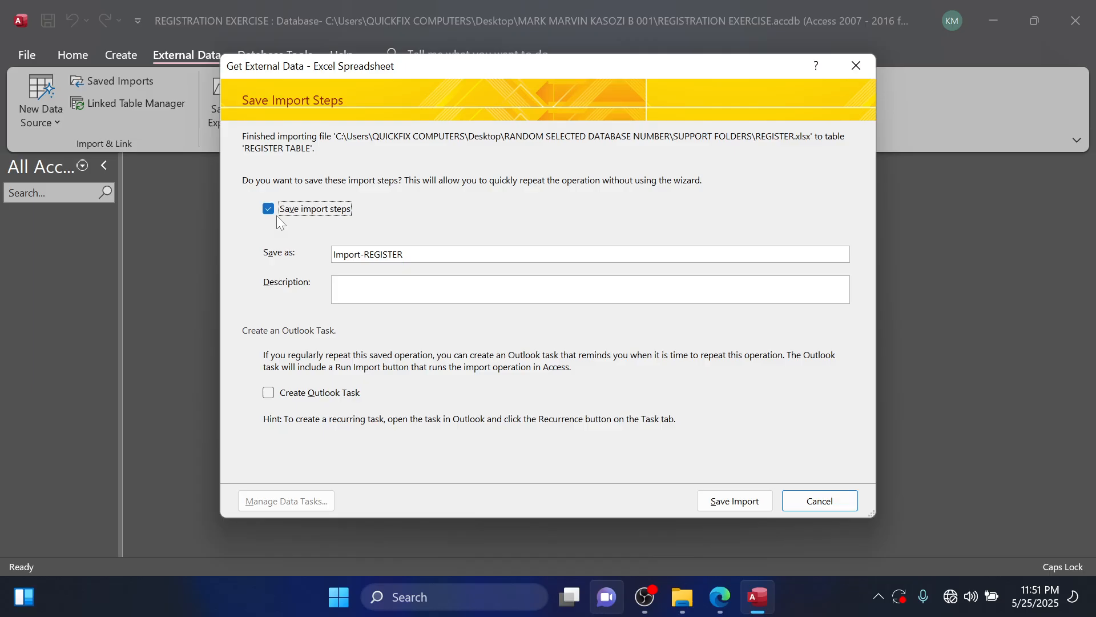
click(732, 510)
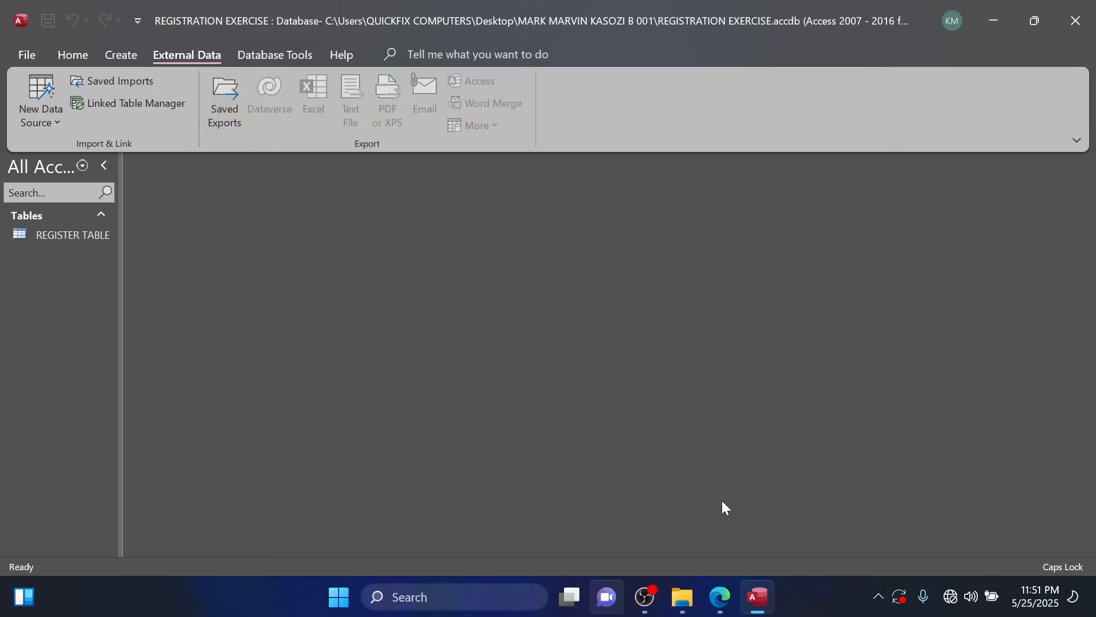
double_click(92, 242)
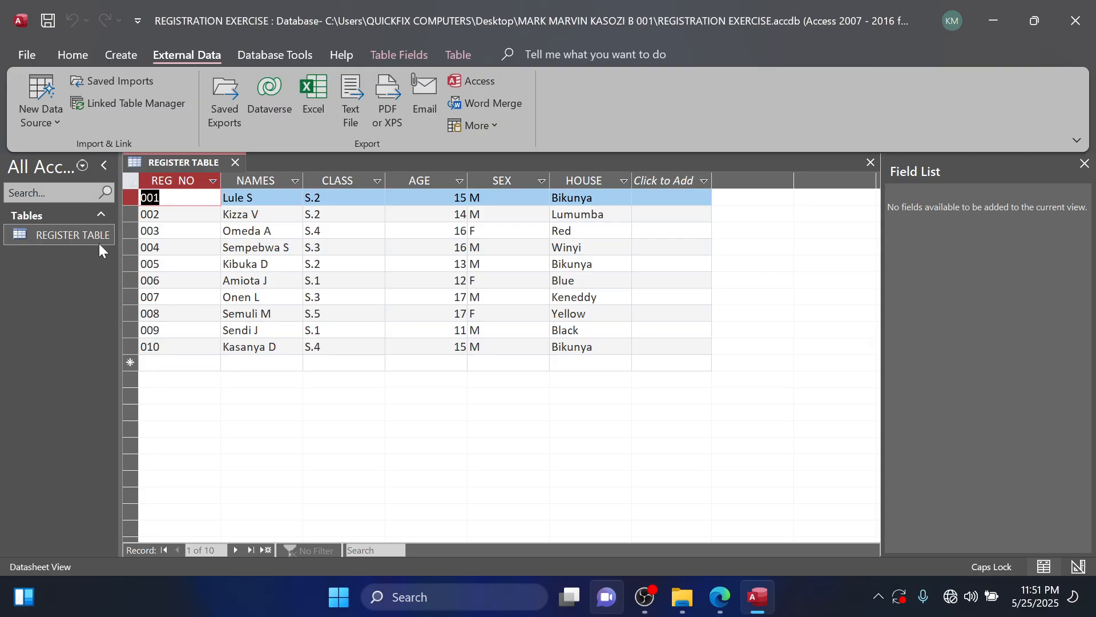
Close REGISTER TABLE and read the DETAILS import instruction in the question PDF, returning to the database.
click(235, 162)
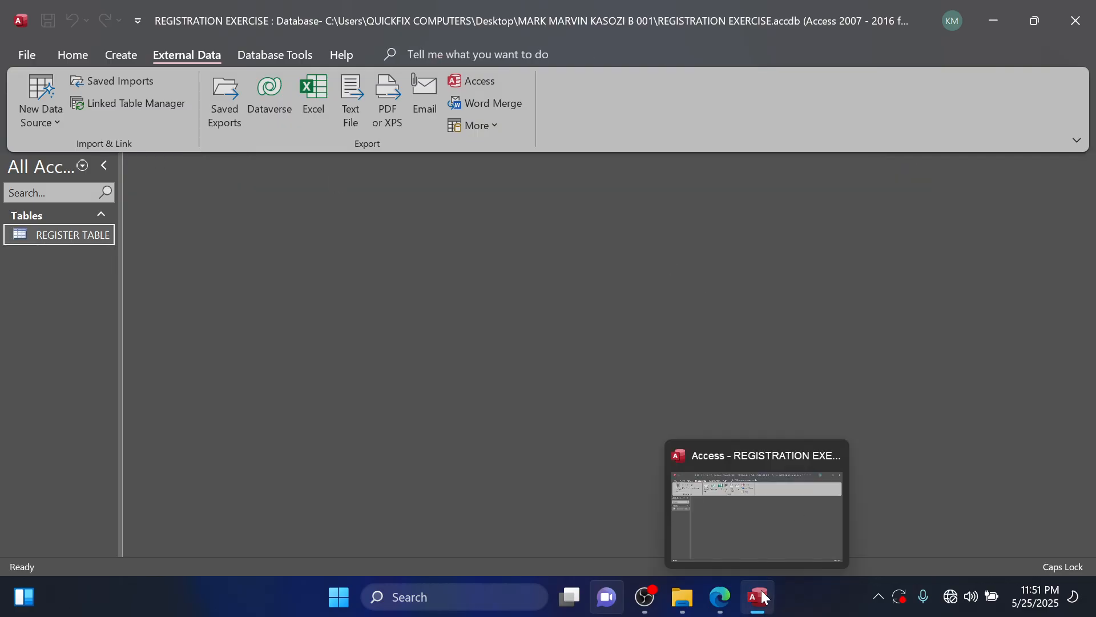
click(719, 596)
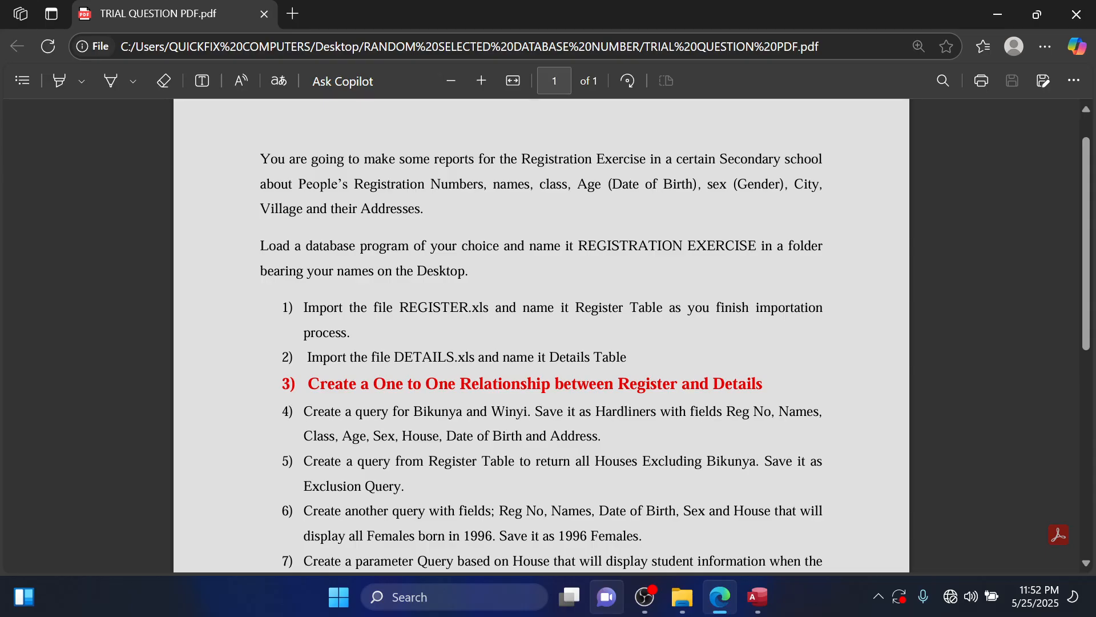
click(758, 607)
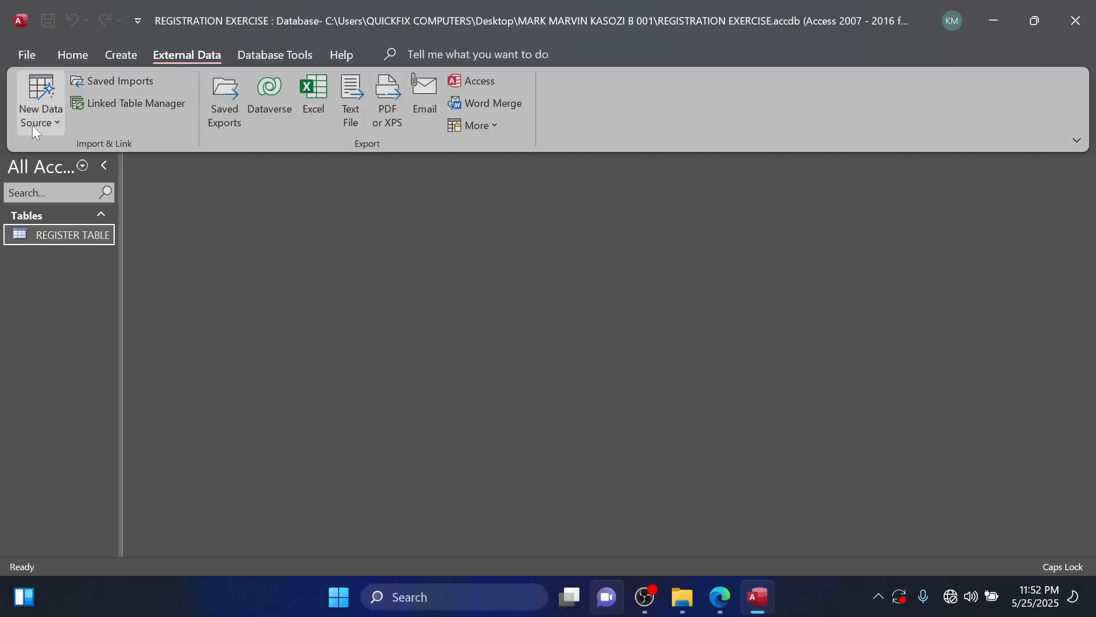
Start an Excel import into a new table, using the DETAILS file from the SUPPORT FOLDERS folder as source.
click(54, 124)
mouse_move(142, 154)
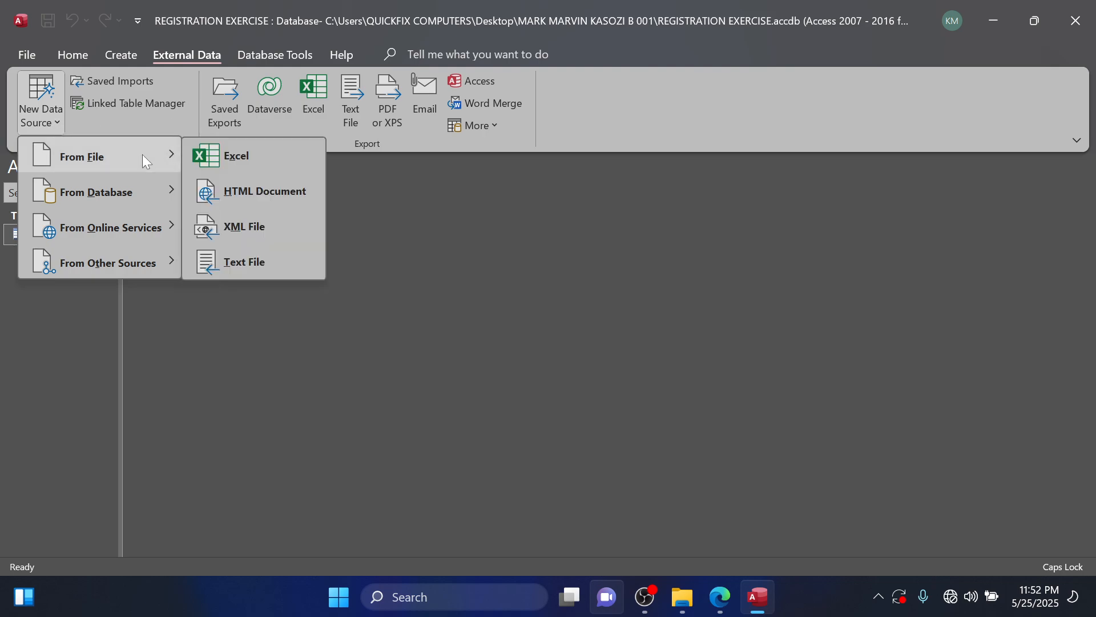
click(233, 160)
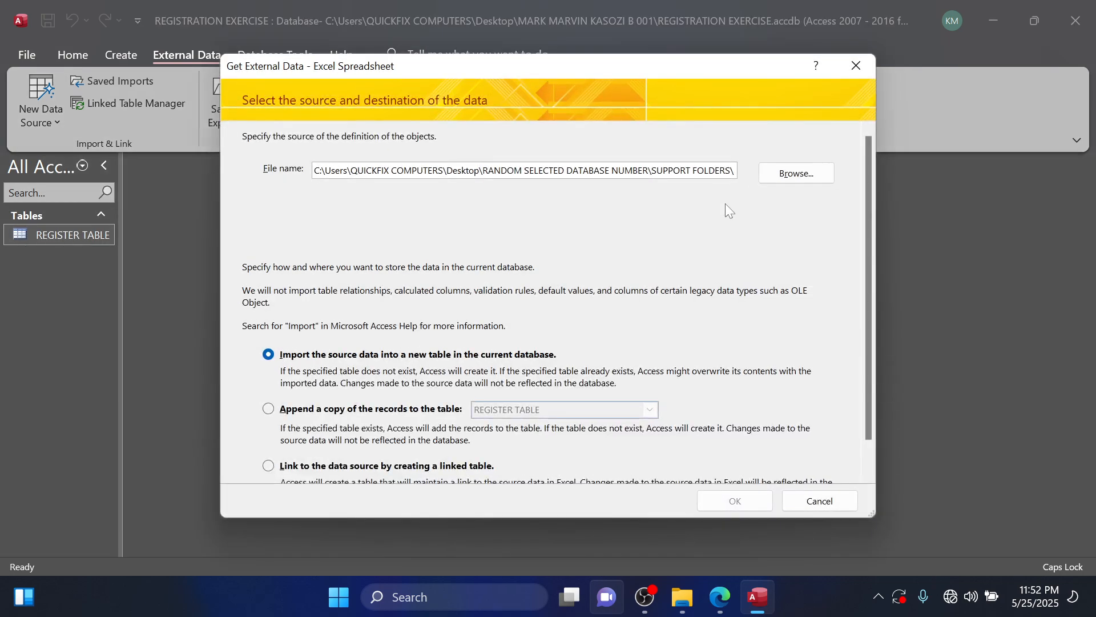
click(772, 173)
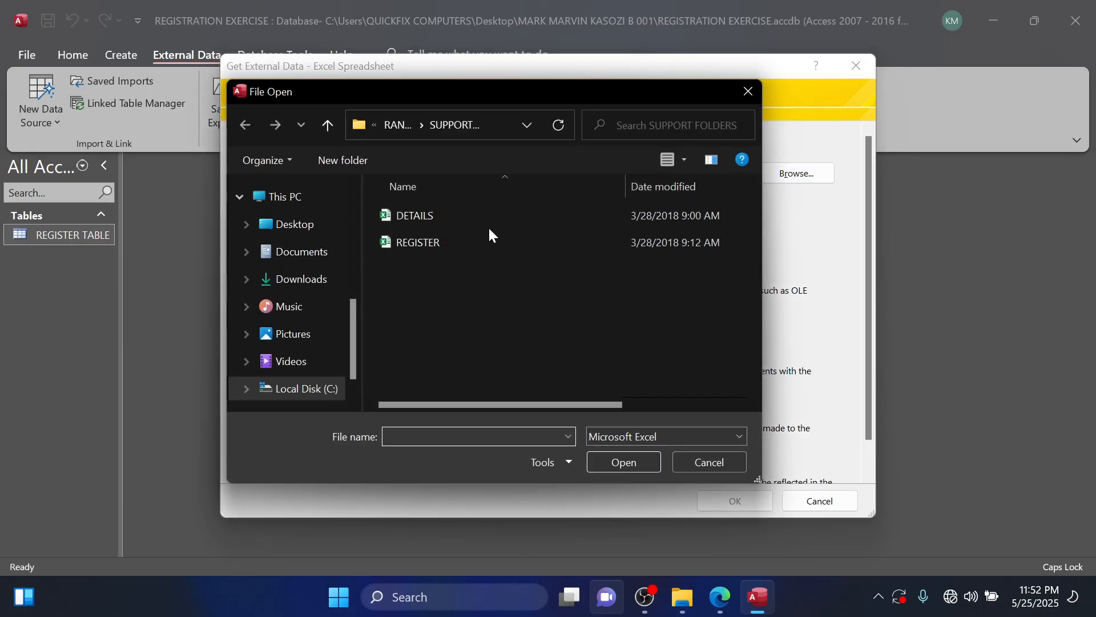
click(443, 223)
click(640, 461)
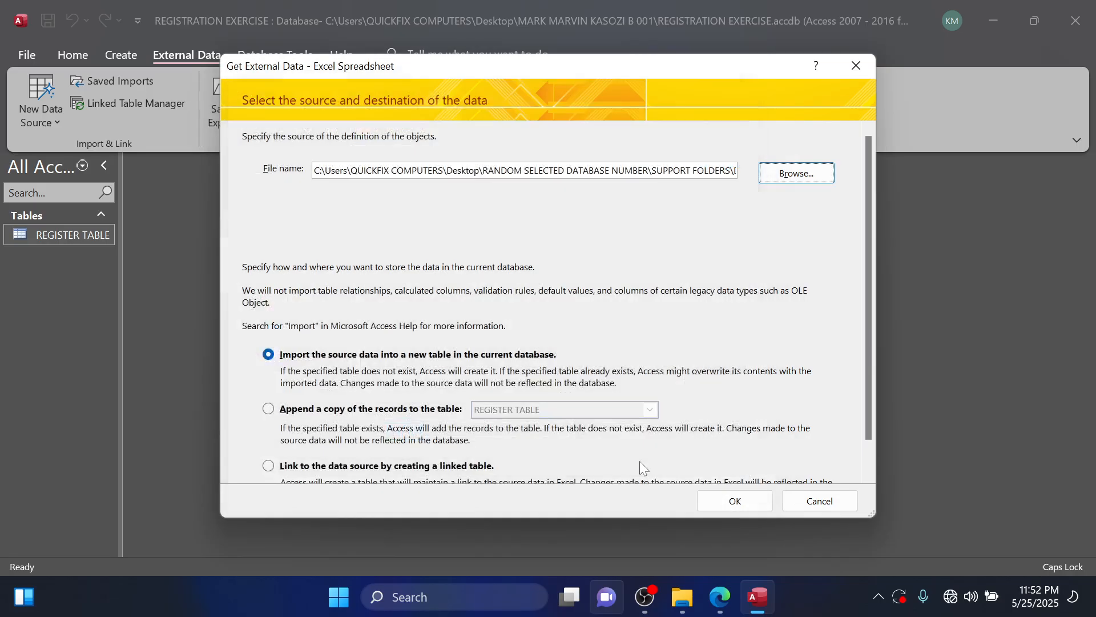
click(721, 506)
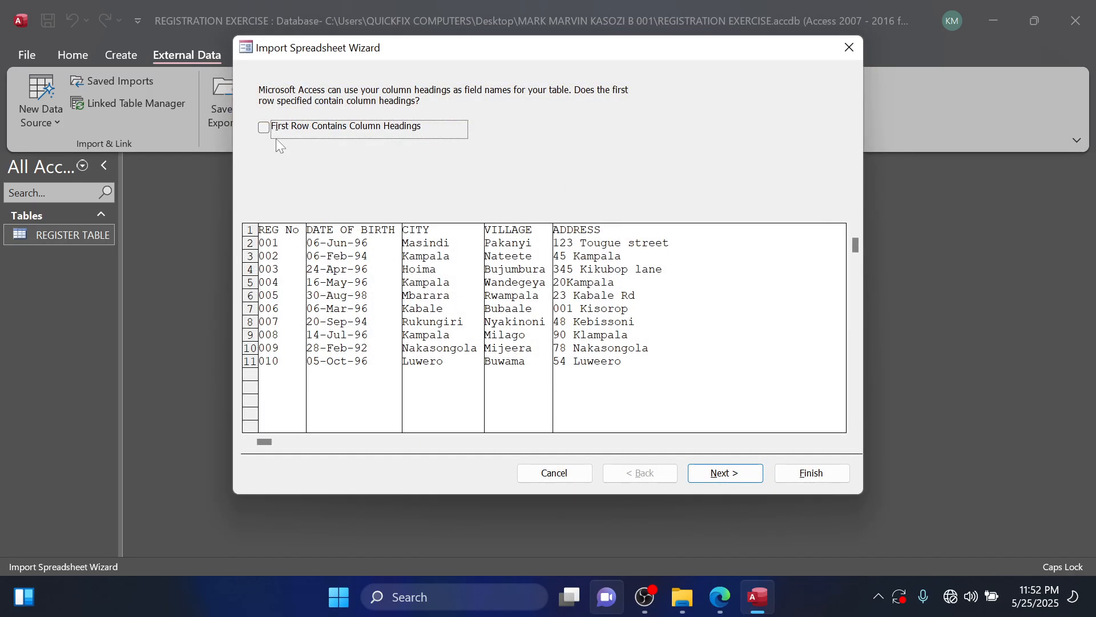
Use the first row as column headings, accept the field options and choose REG No as the table's own primary key.
click(264, 131)
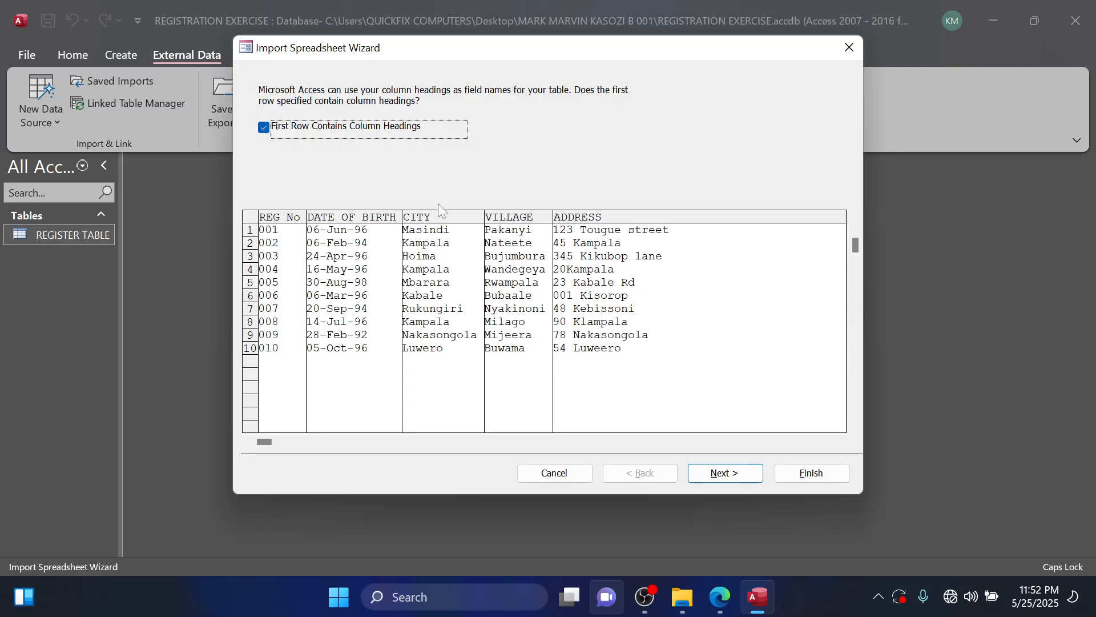
click(739, 474)
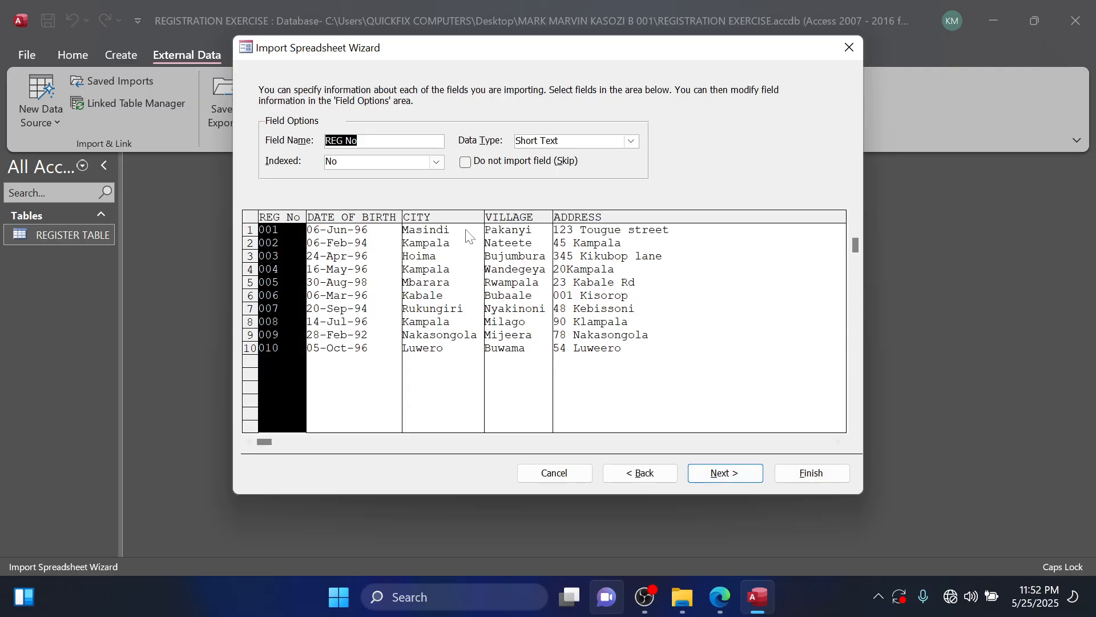
click(748, 473)
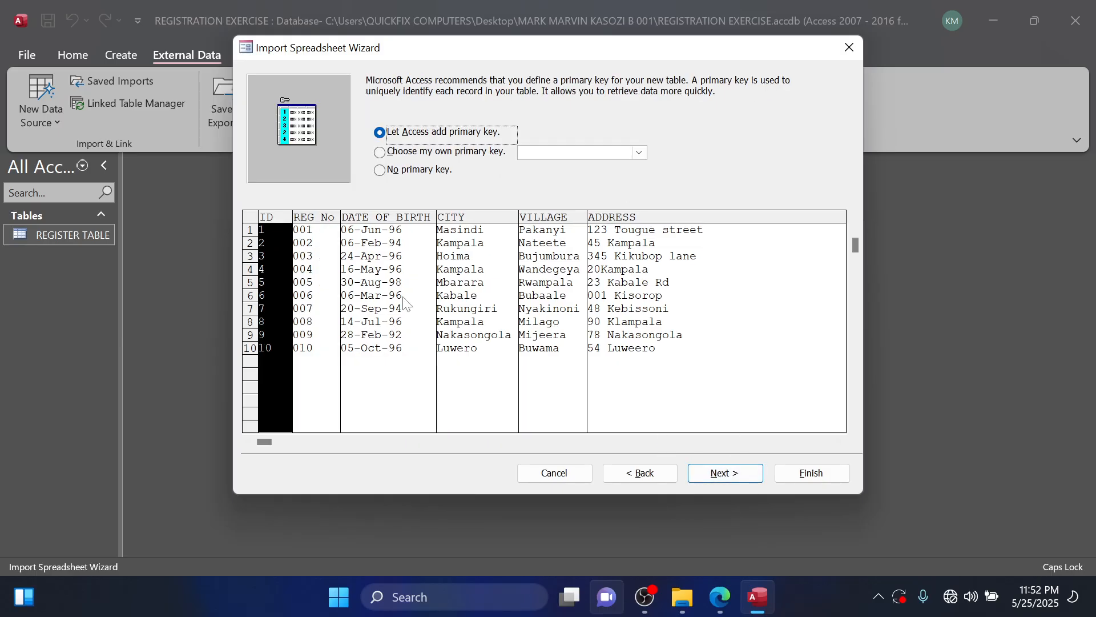
click(377, 156)
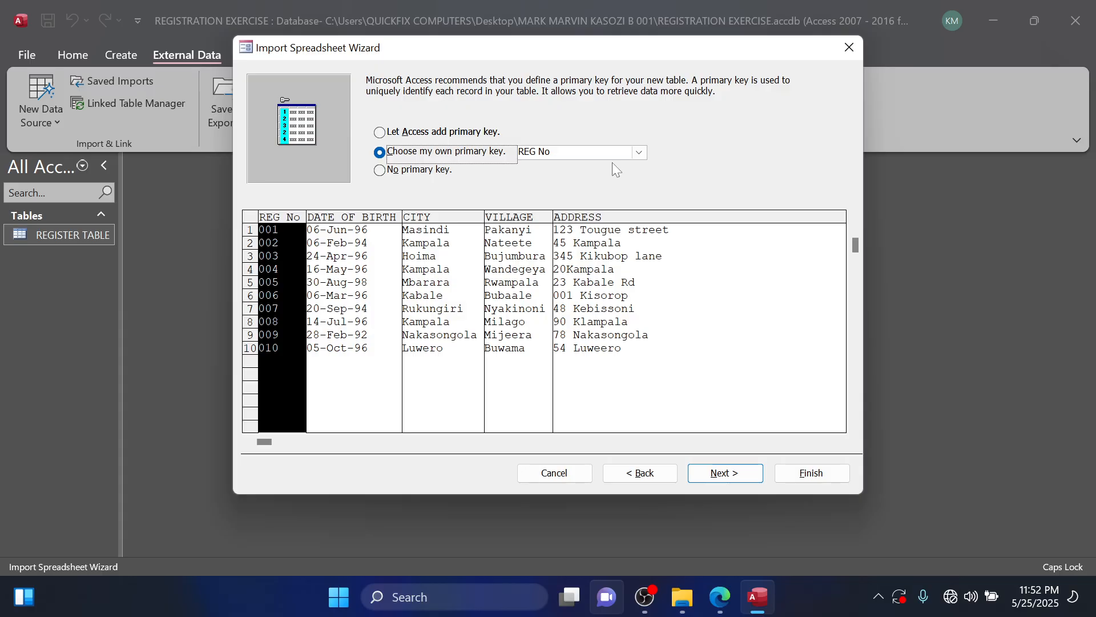
click(727, 472)
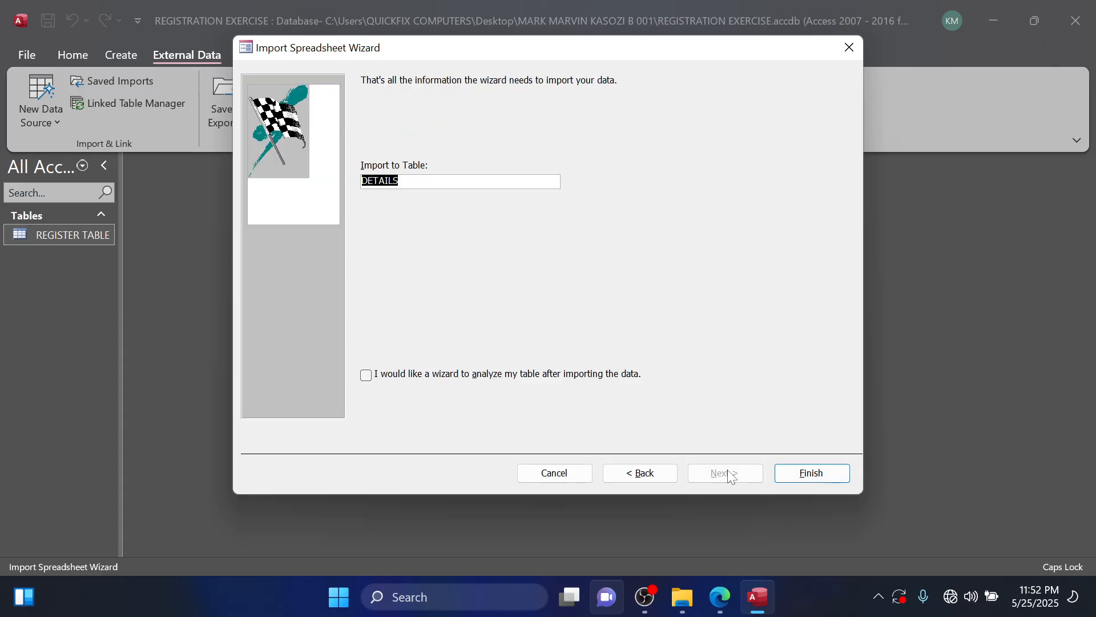
Check the required table name in the question PDF, name the imported table DETAILS TABLE and finish the import.
click(412, 181)
click(719, 597)
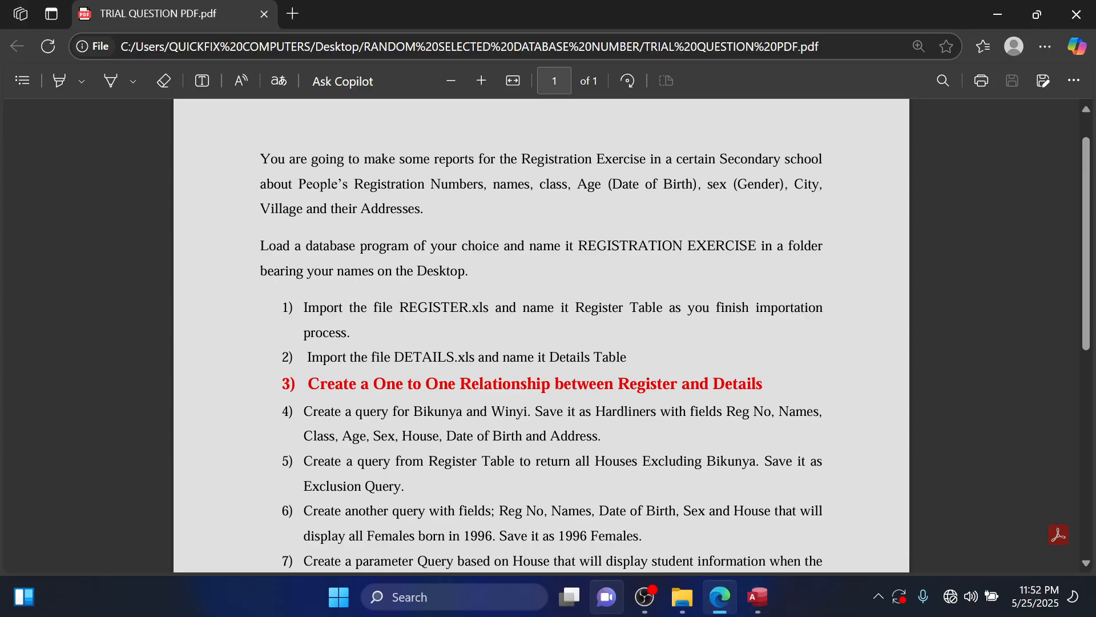
click(998, 15)
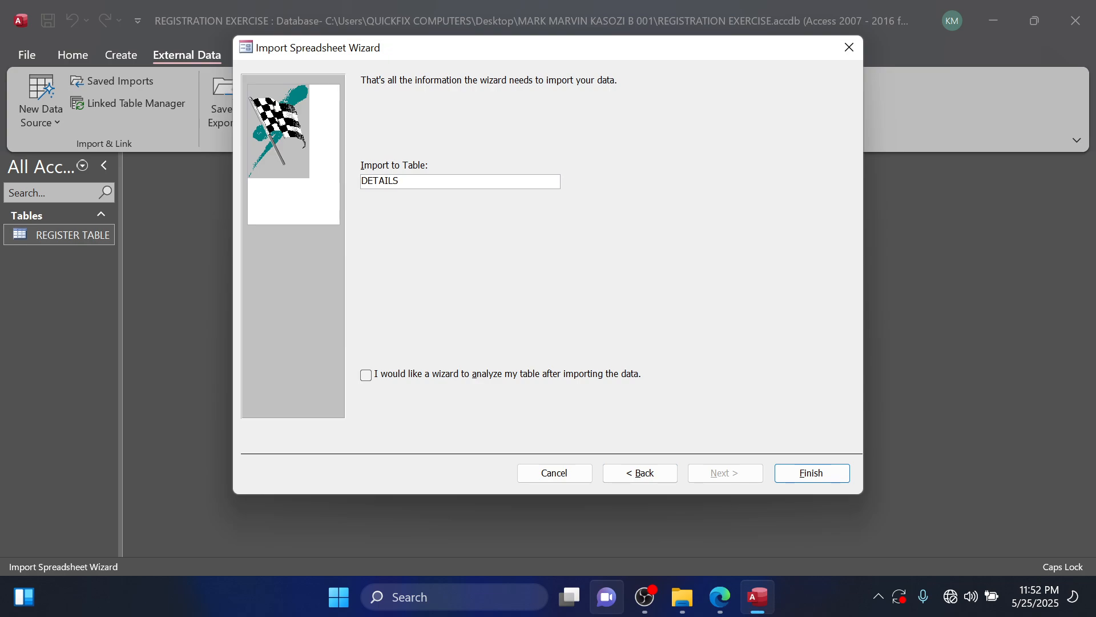
text(TABLE)
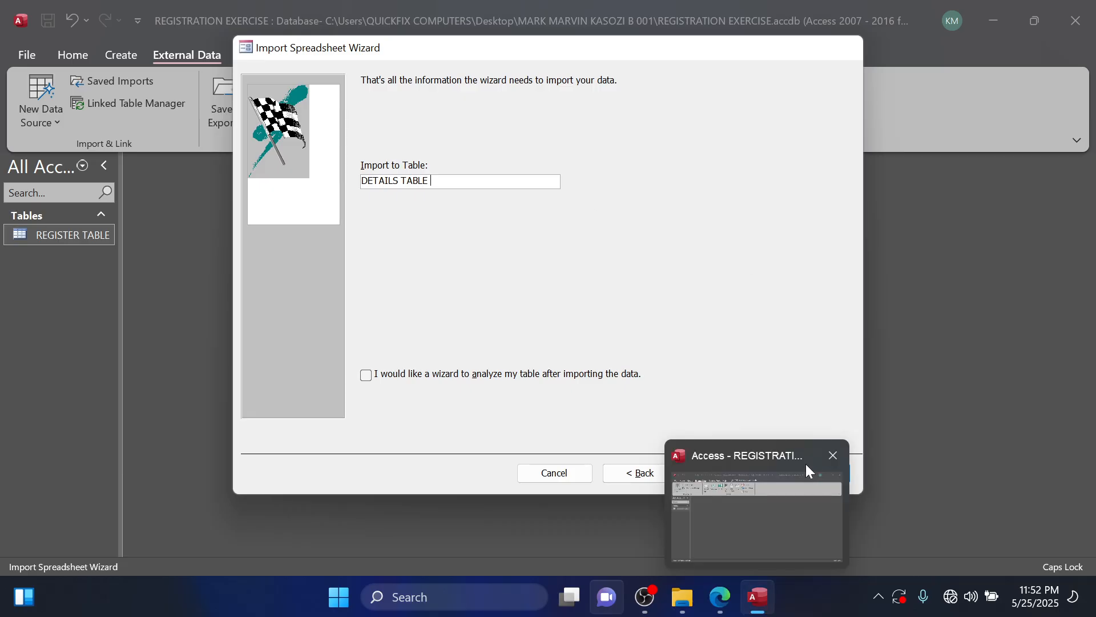
click(818, 475)
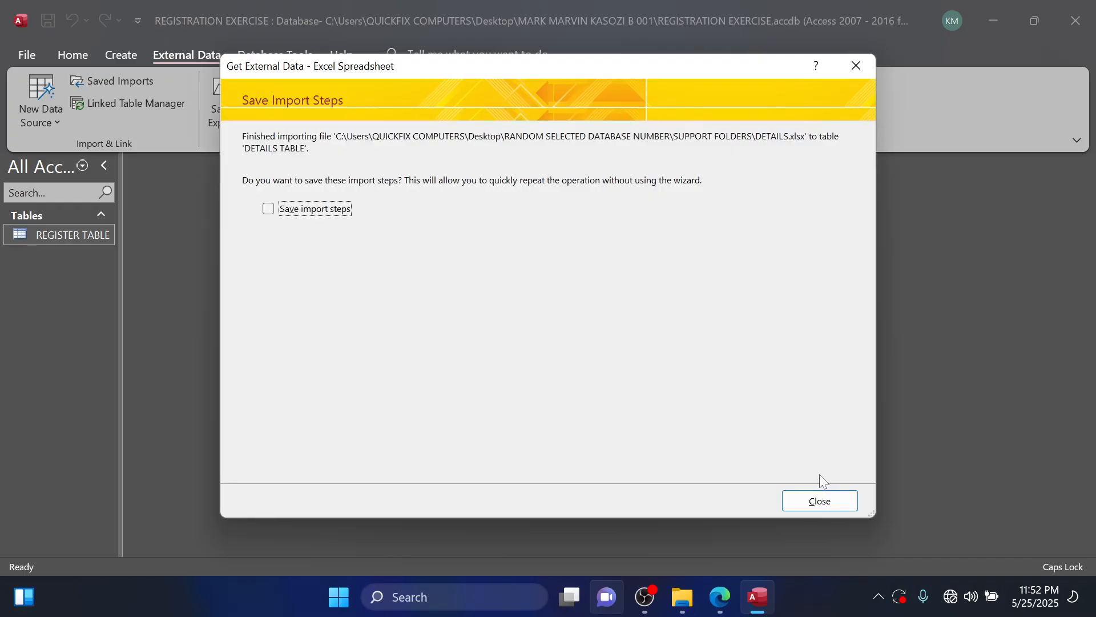
Save the import steps as Import-DETAILS, and open DETAILS TABLE to view its records before closing it.
click(270, 211)
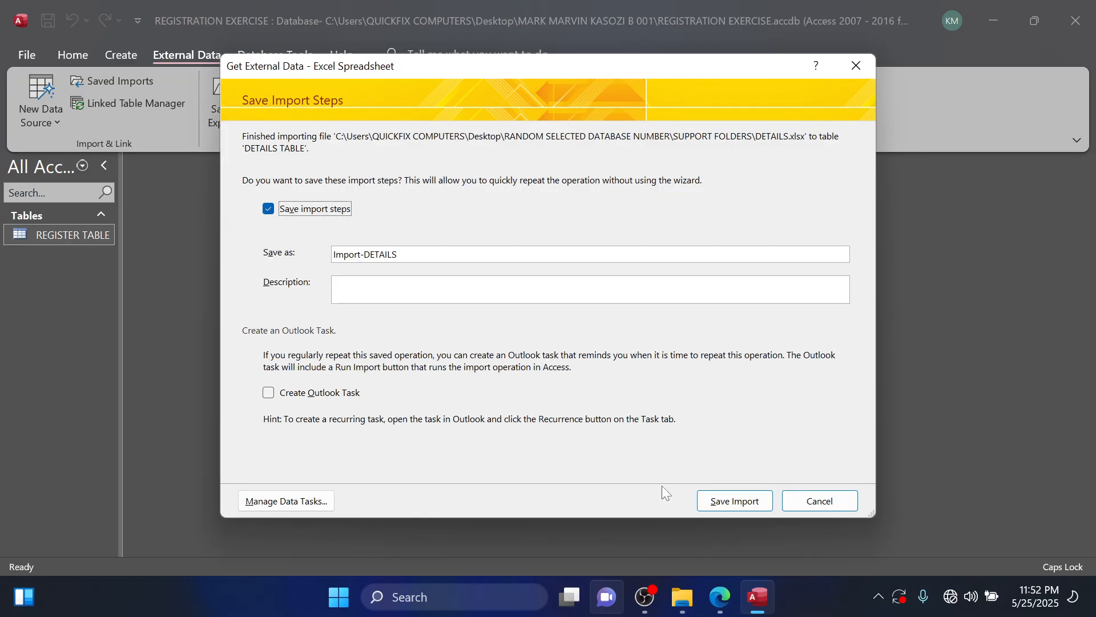
click(741, 504)
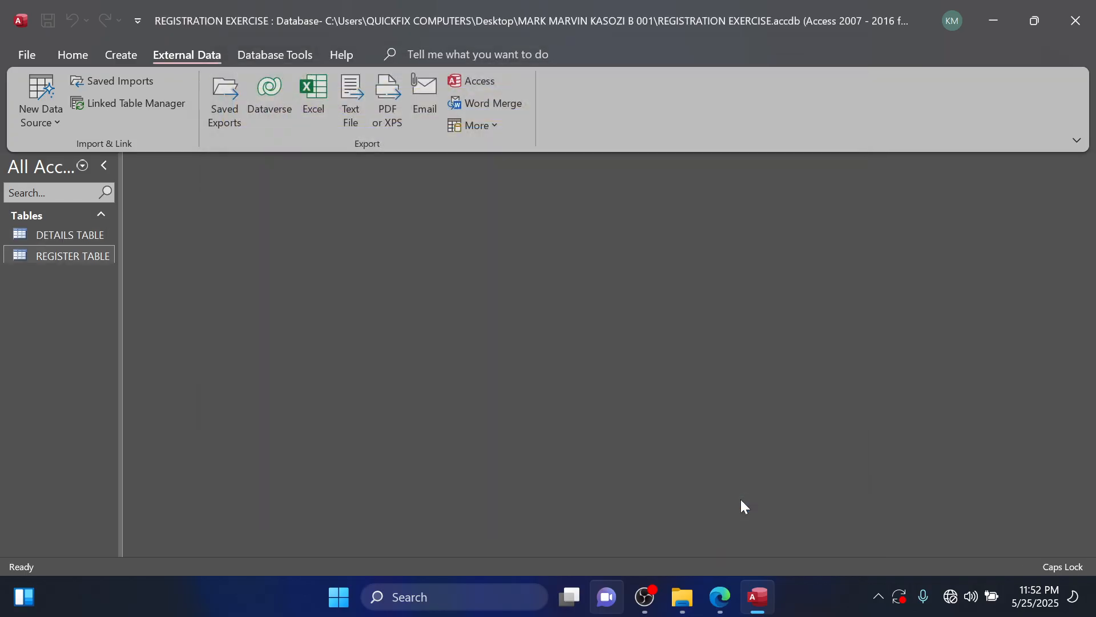
double_click(82, 238)
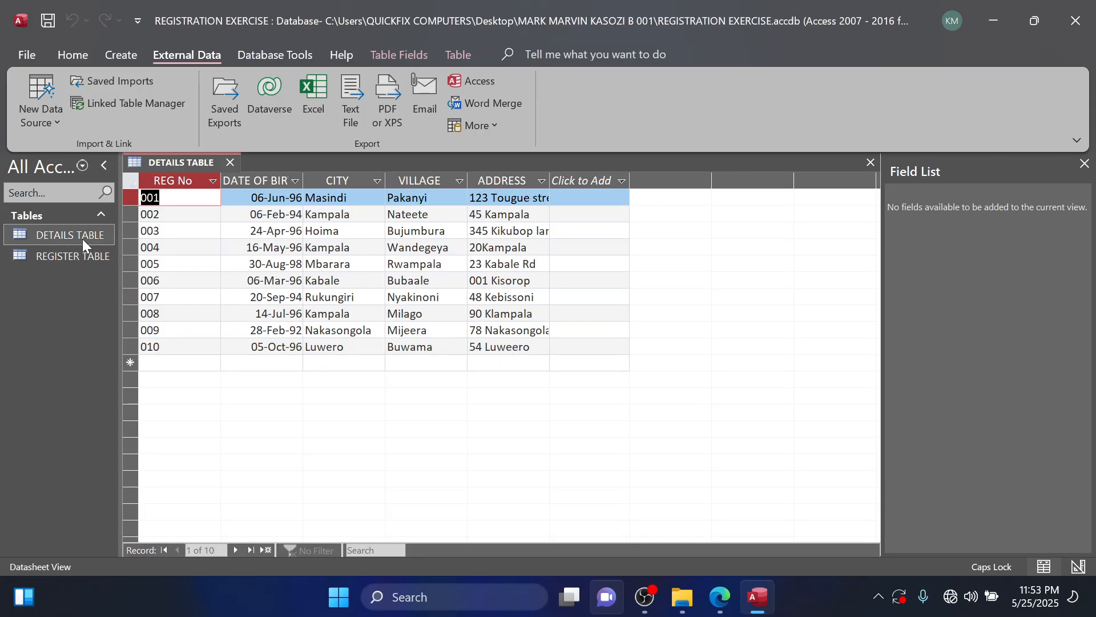
click(869, 163)
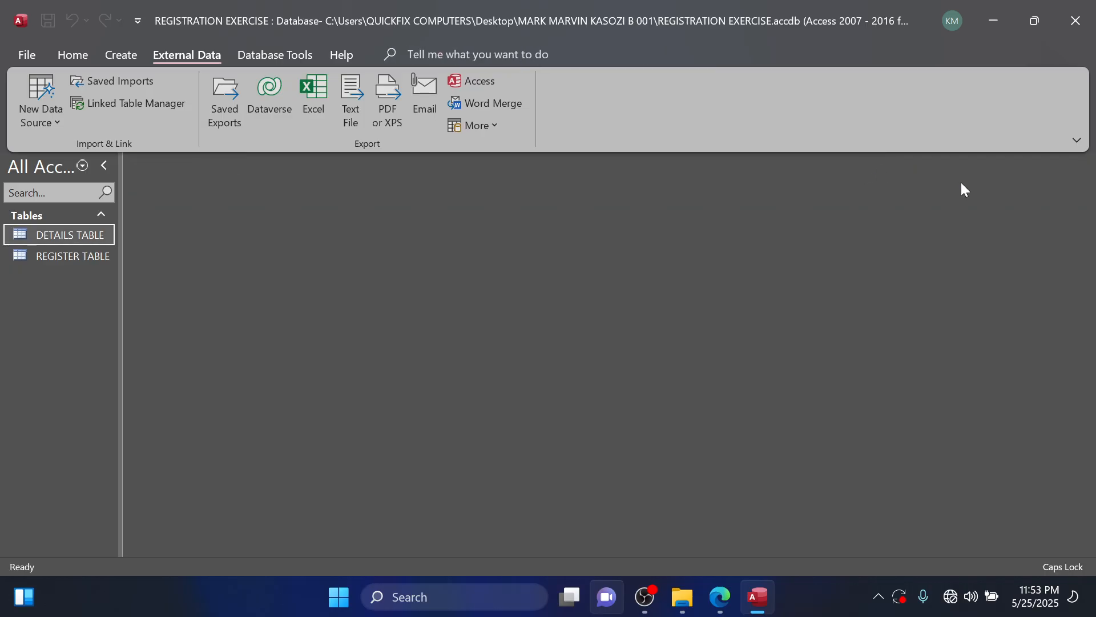
Read the relationship task in the question PDF and compare the fields of DETAILS TABLE and REGISTER TABLE, closing both tables.
click(724, 607)
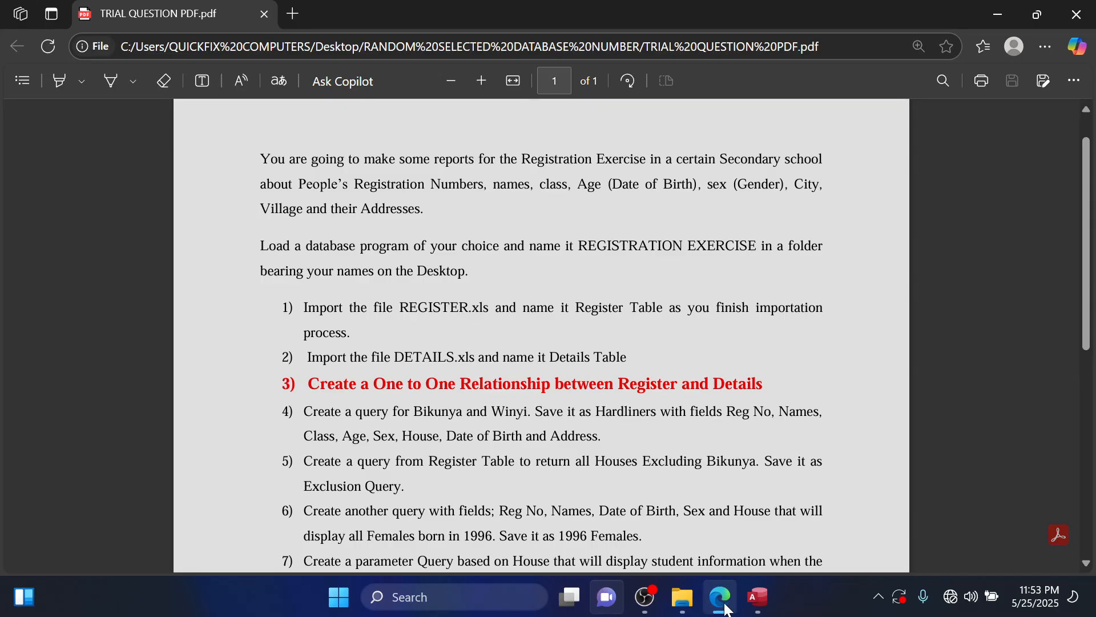
click(758, 597)
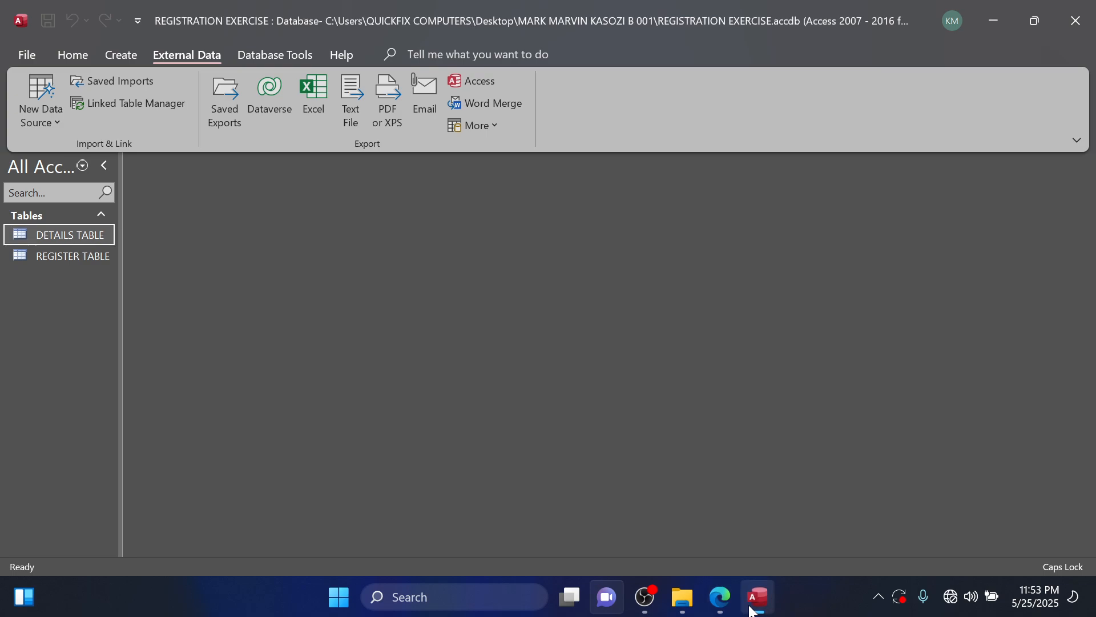
double_click(80, 233)
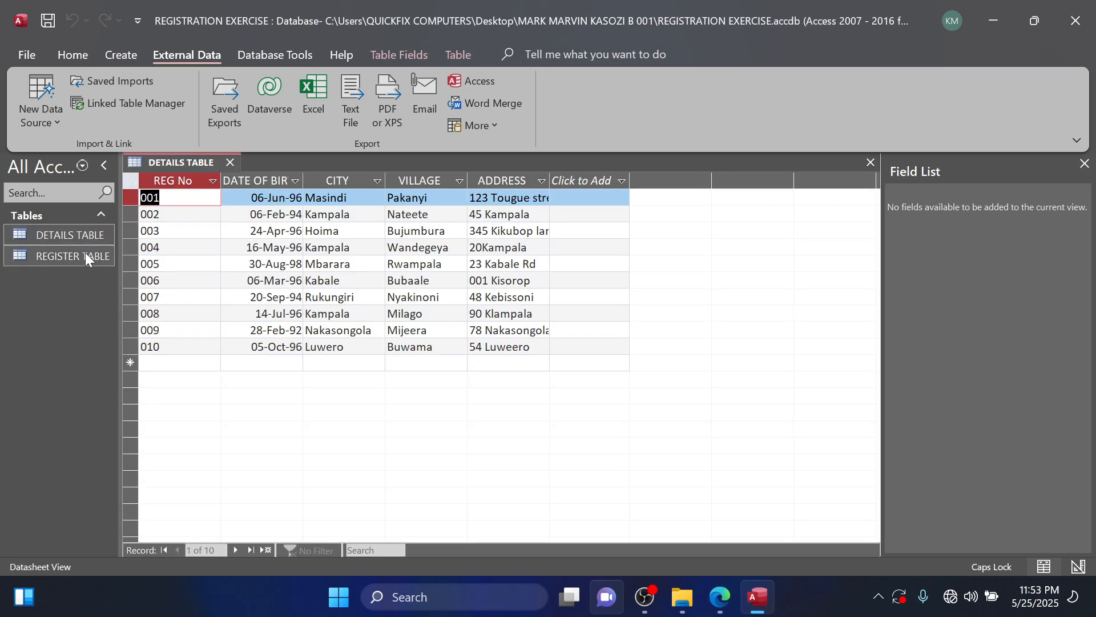
double_click(86, 258)
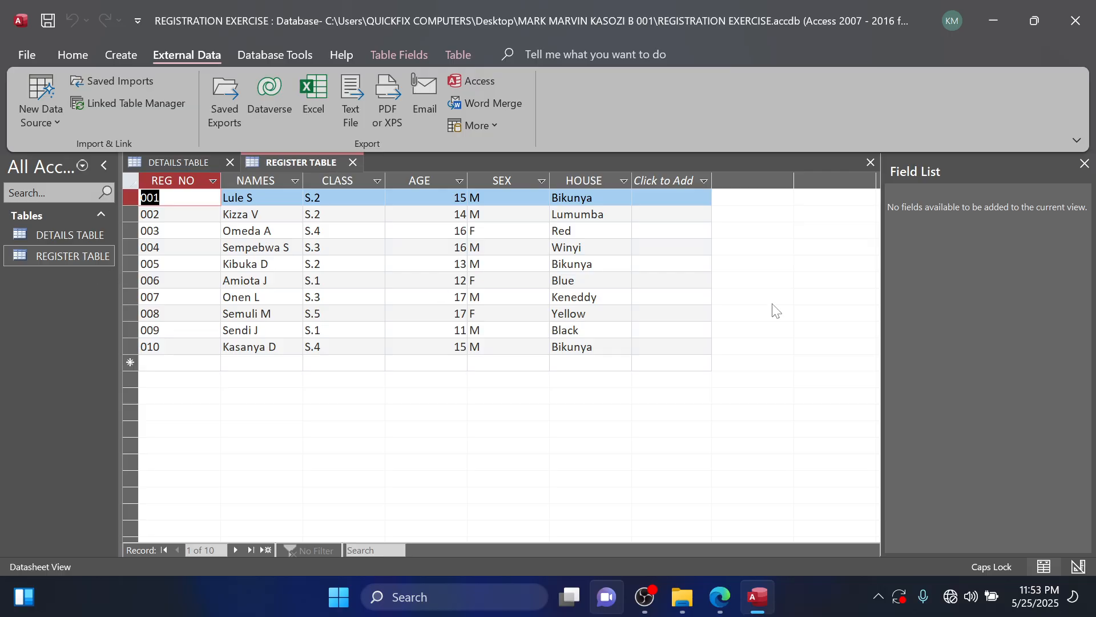
click(870, 163)
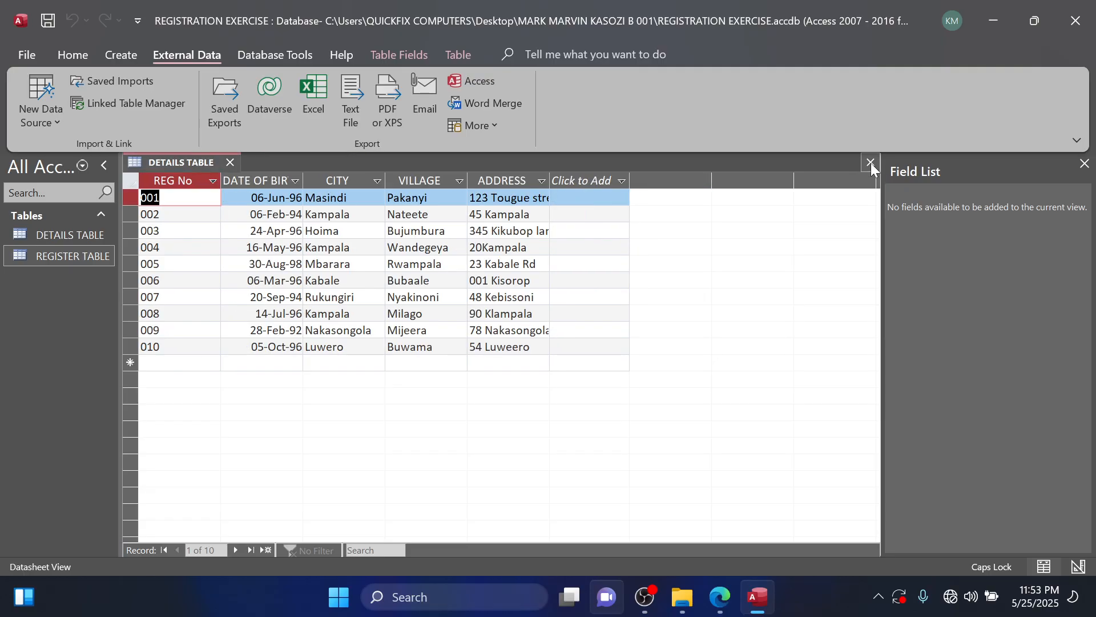
click(870, 162)
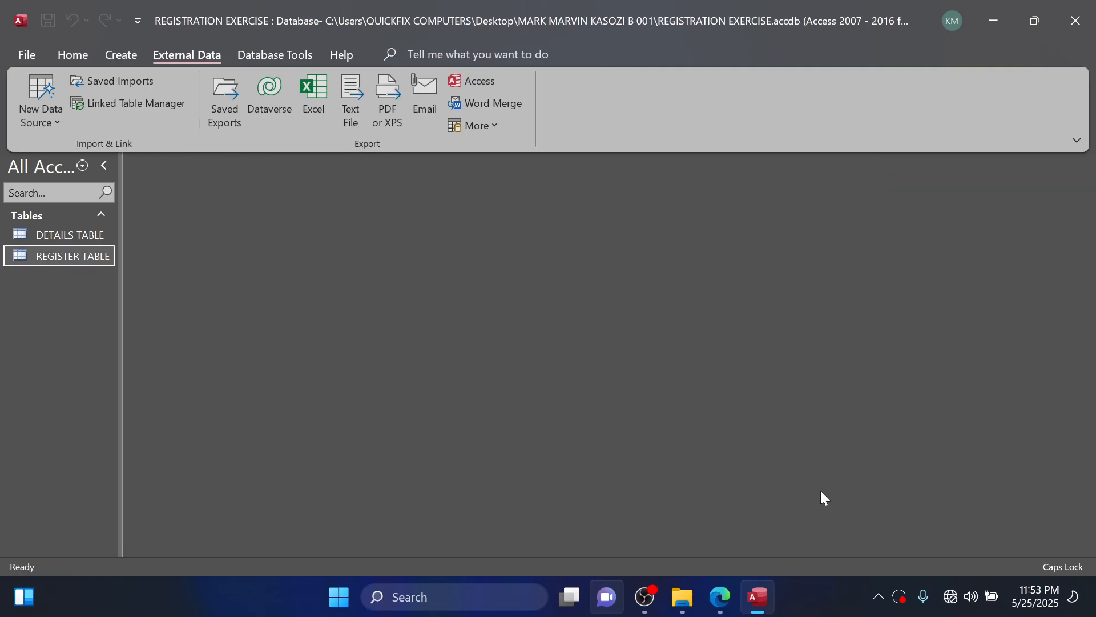
Reread the one-to-one relationship instruction in the question PDF and return to the database.
click(727, 609)
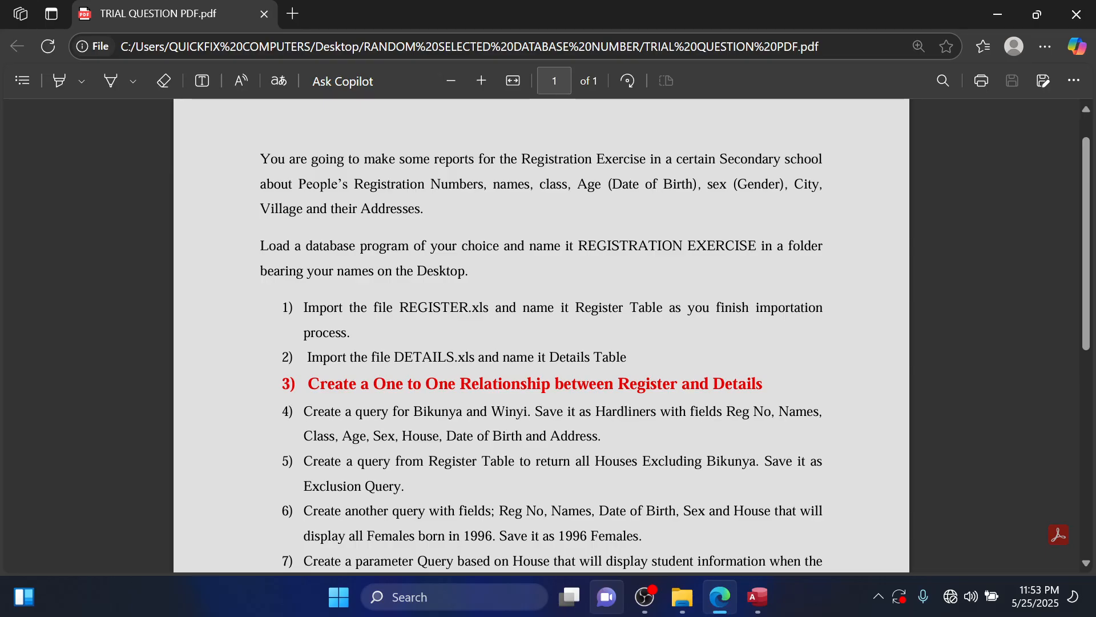
click(745, 604)
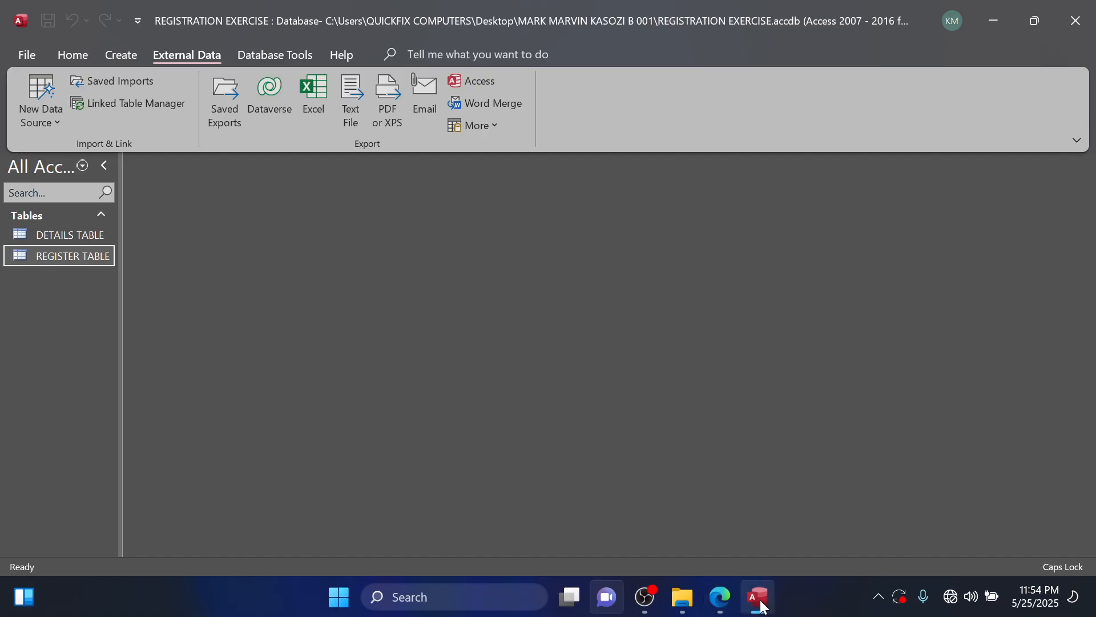
click(729, 595)
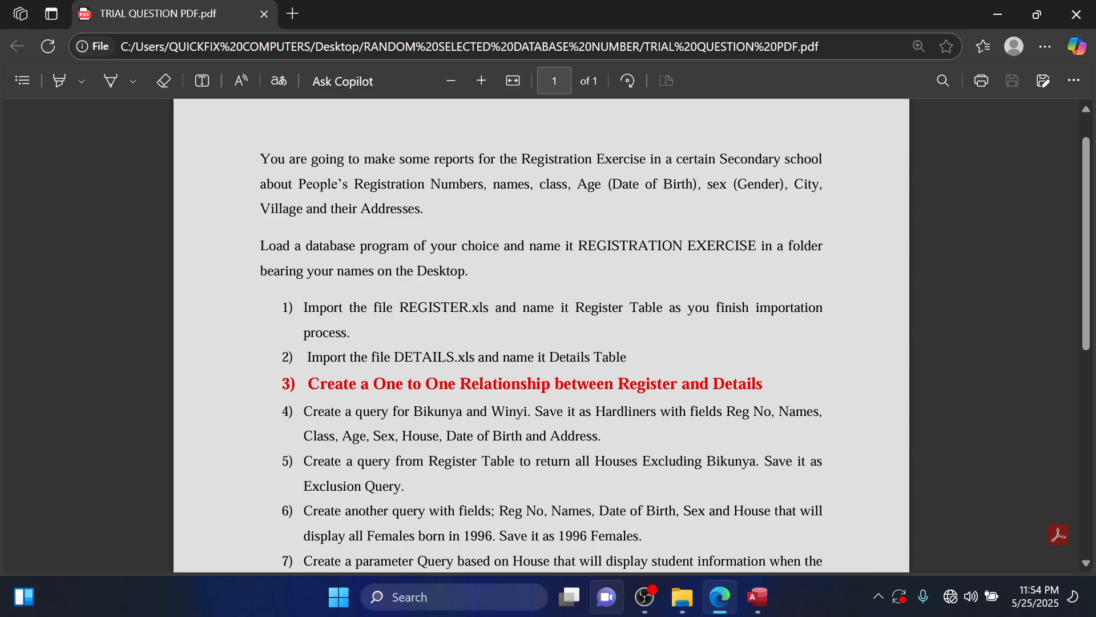
click(994, 10)
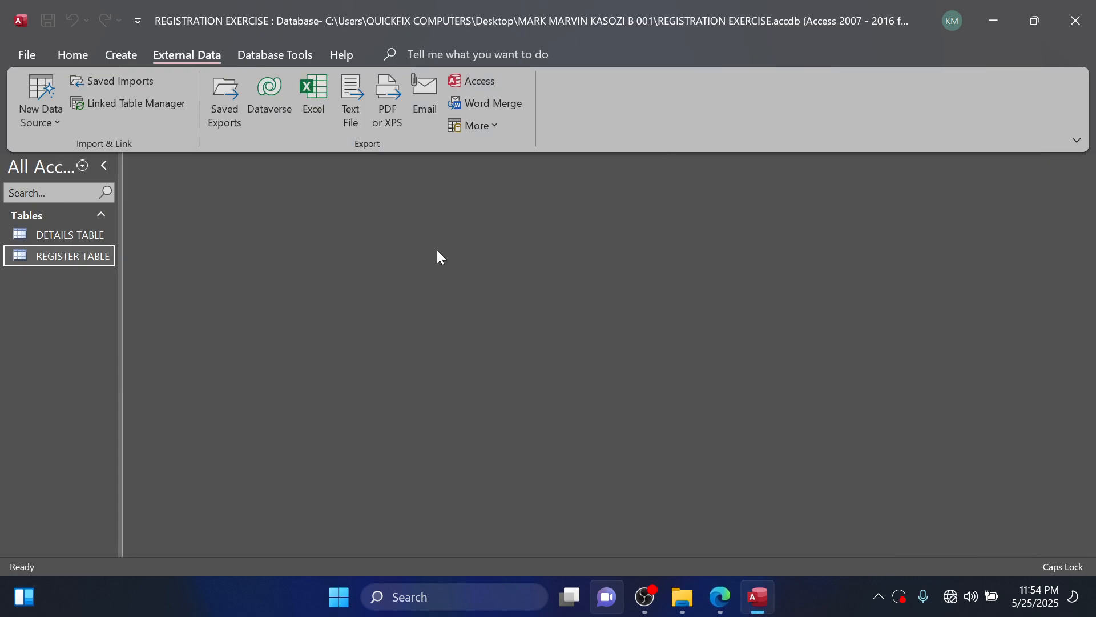
Open the database's relationships layout and add DETAILS TABLE and REGISTER TABLE to it.
click(255, 56)
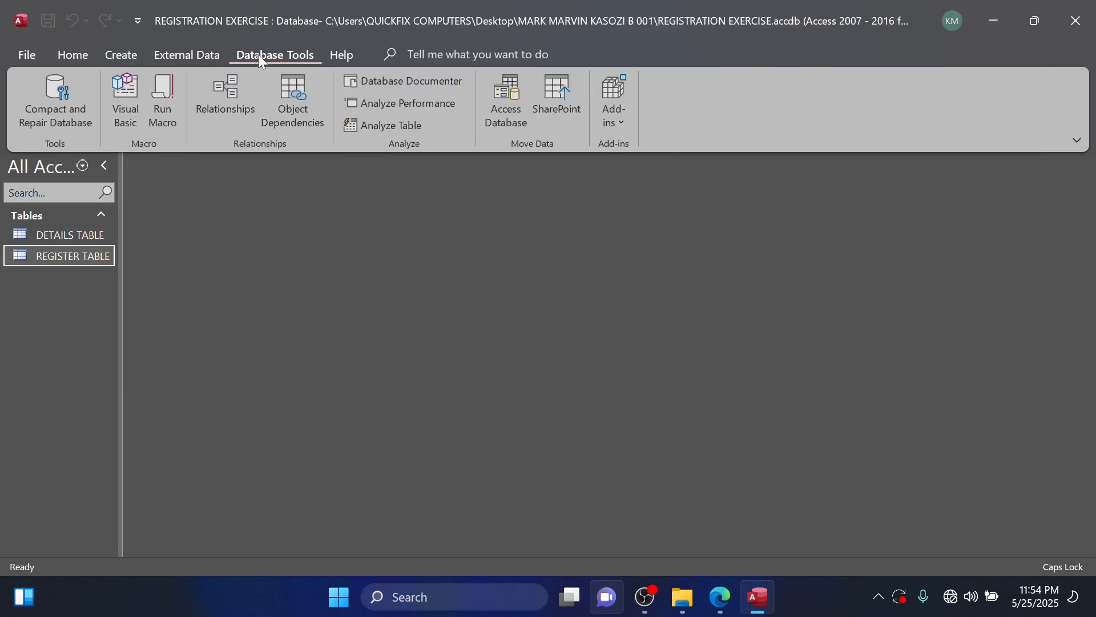
click(230, 115)
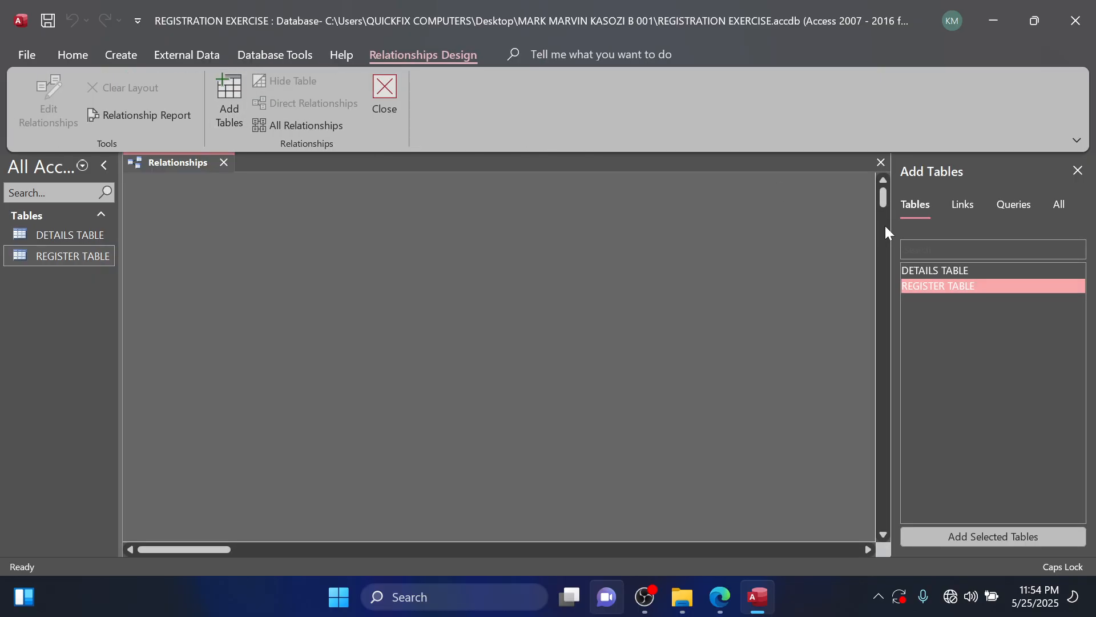
double_click(943, 269)
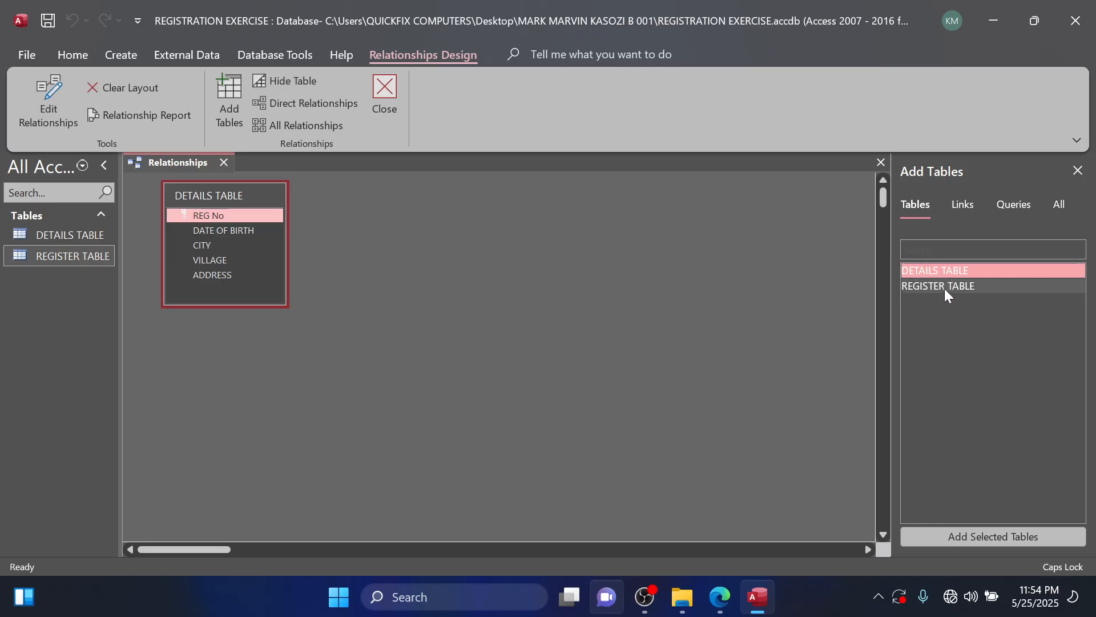
double_click(944, 289)
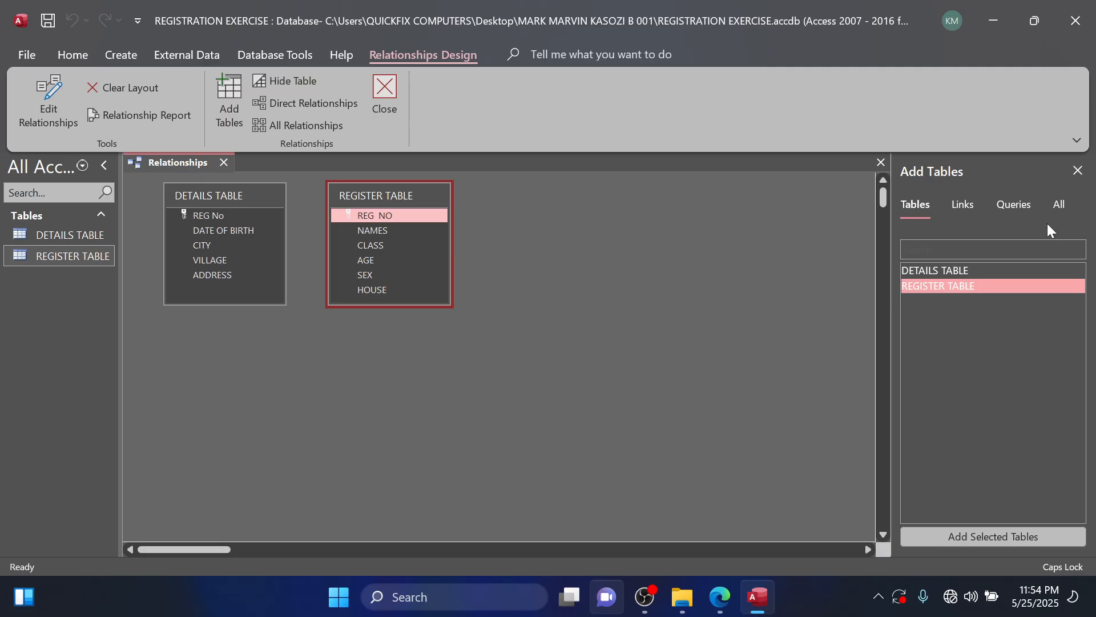
Create a one-to-one relationship linking REG No in DETAILS TABLE to REG NO in REGISTER TABLE, spacing the two tables apart in the layout.
click(1077, 171)
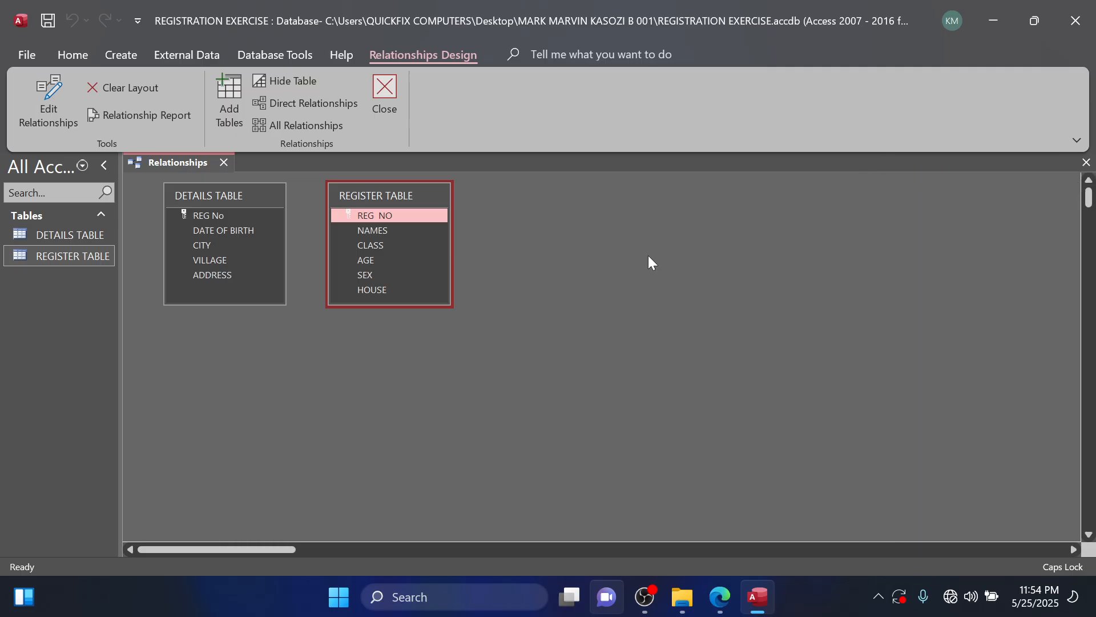
drag(419, 193, 562, 241)
drag(261, 204, 230, 240)
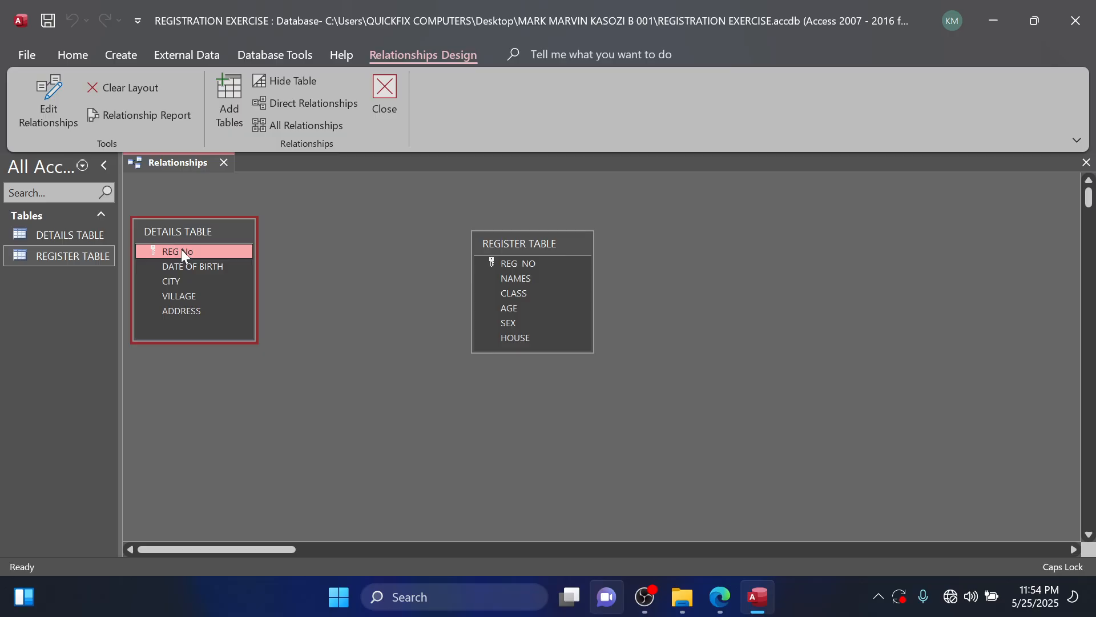
drag(183, 249, 500, 264)
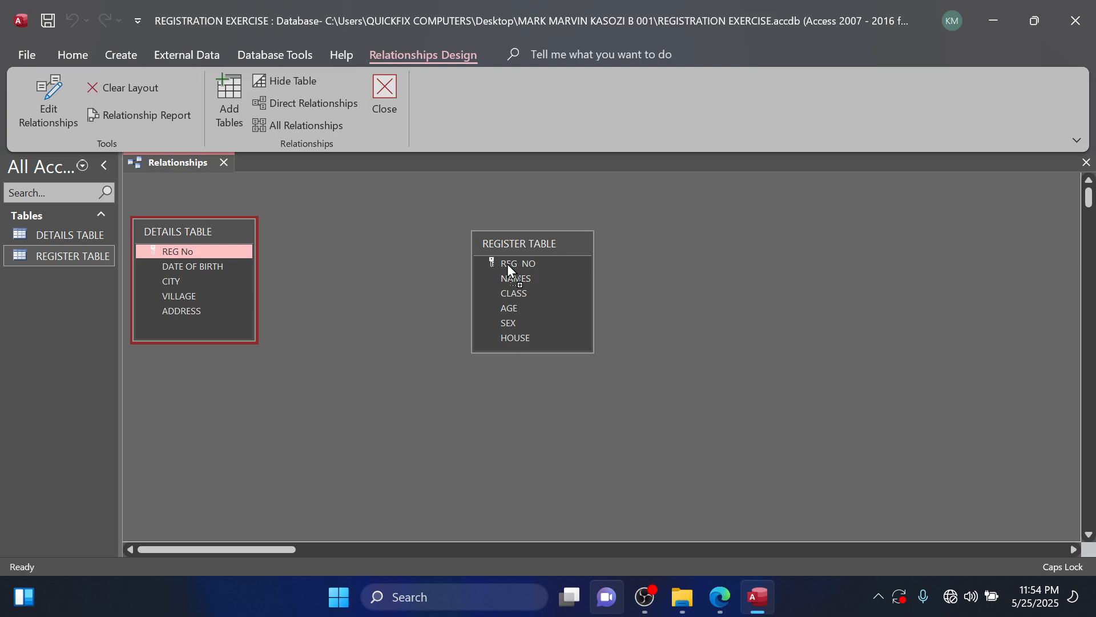
drag(507, 264, 507, 264)
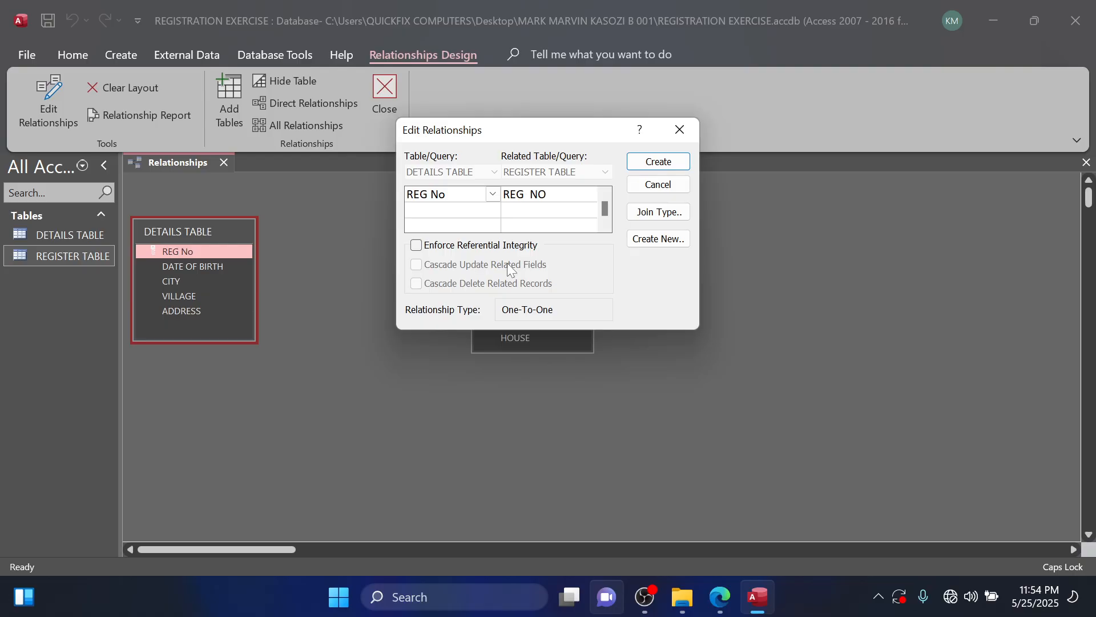
click(655, 162)
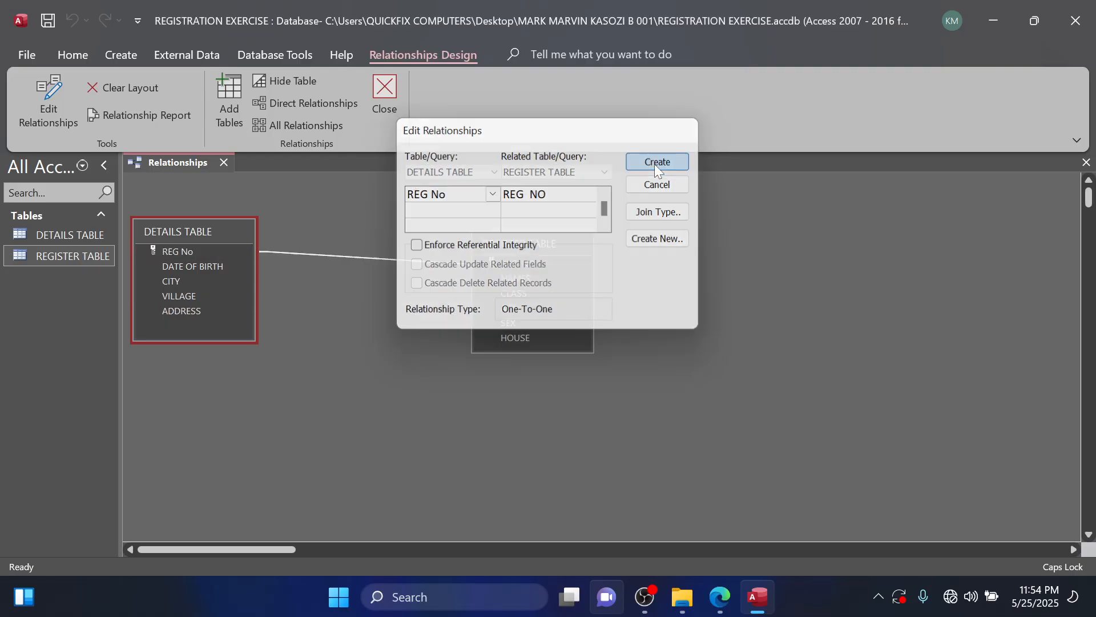
drag(546, 240, 530, 303)
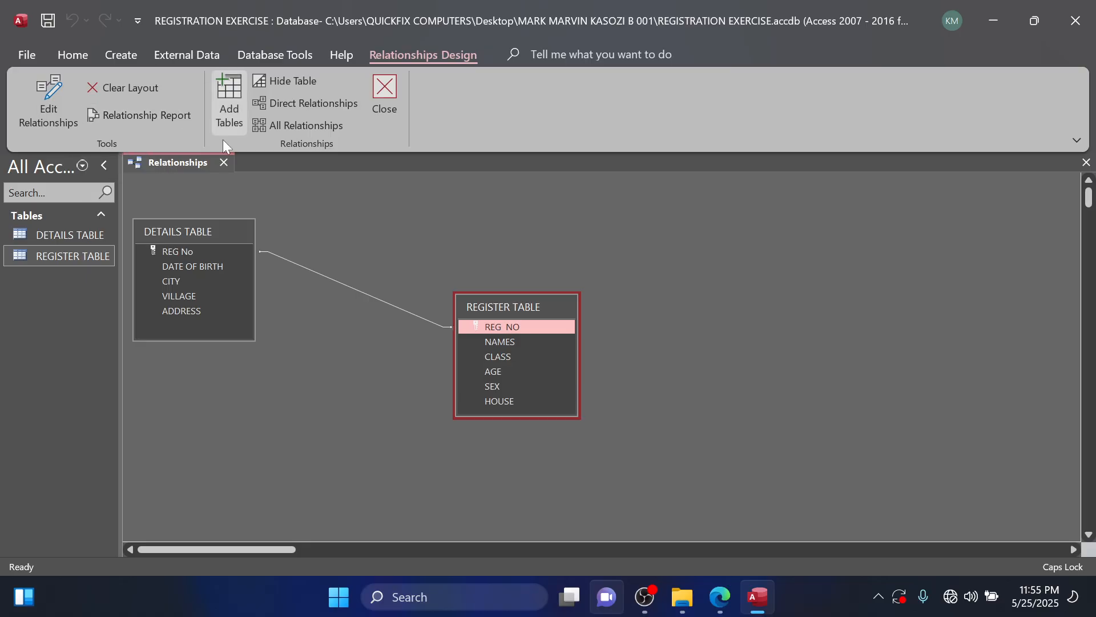
Close the relationships layout, reopen it to check the link between the two tables, and close it again.
click(230, 163)
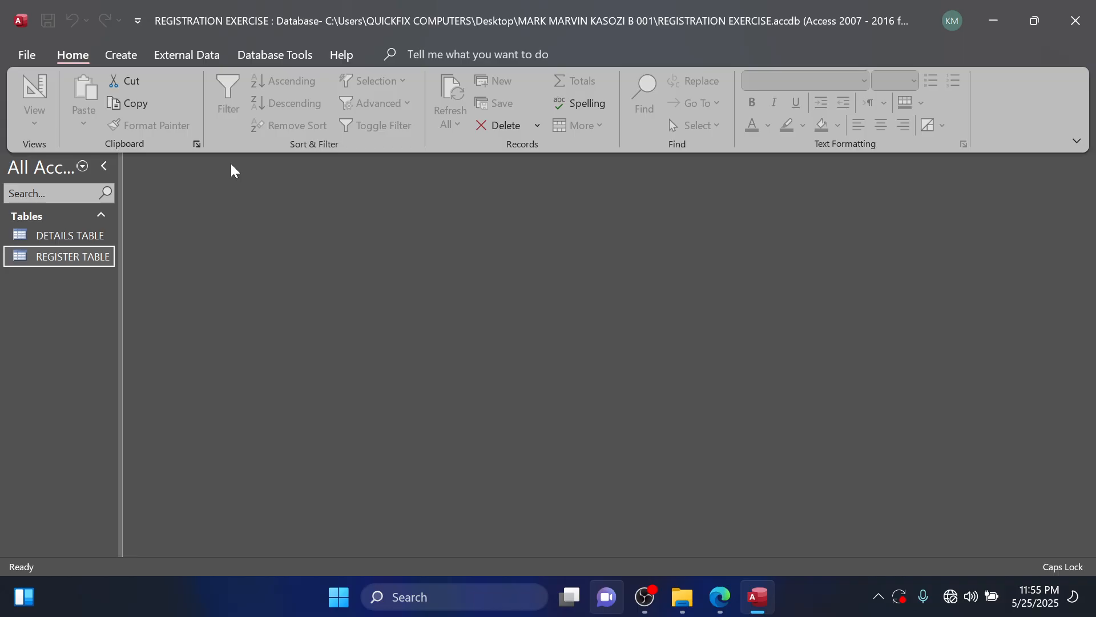
click(266, 54)
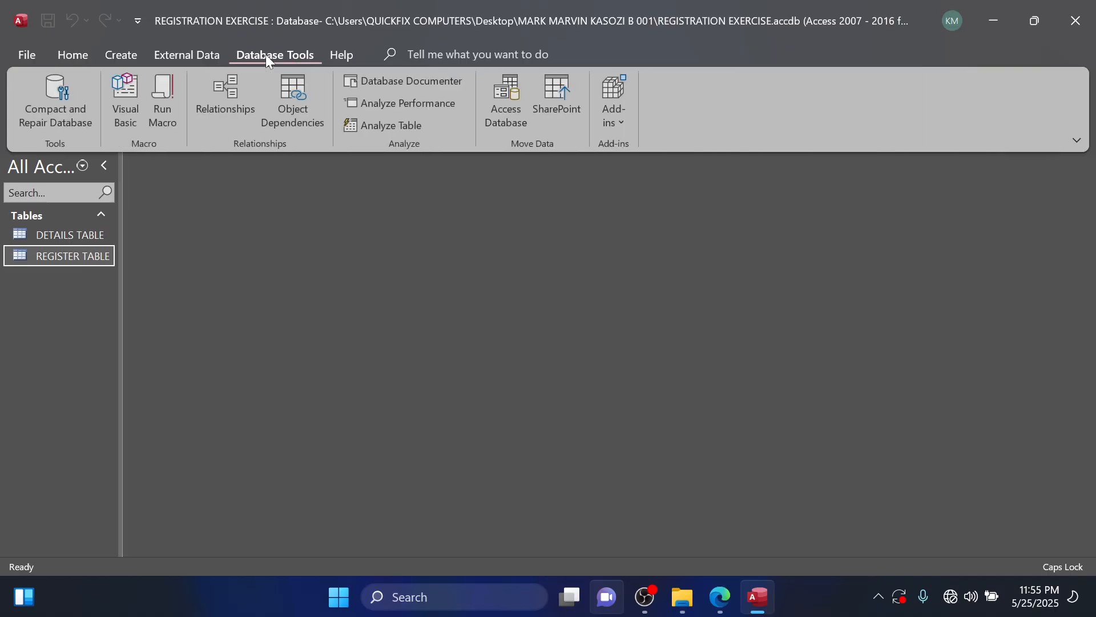
click(232, 97)
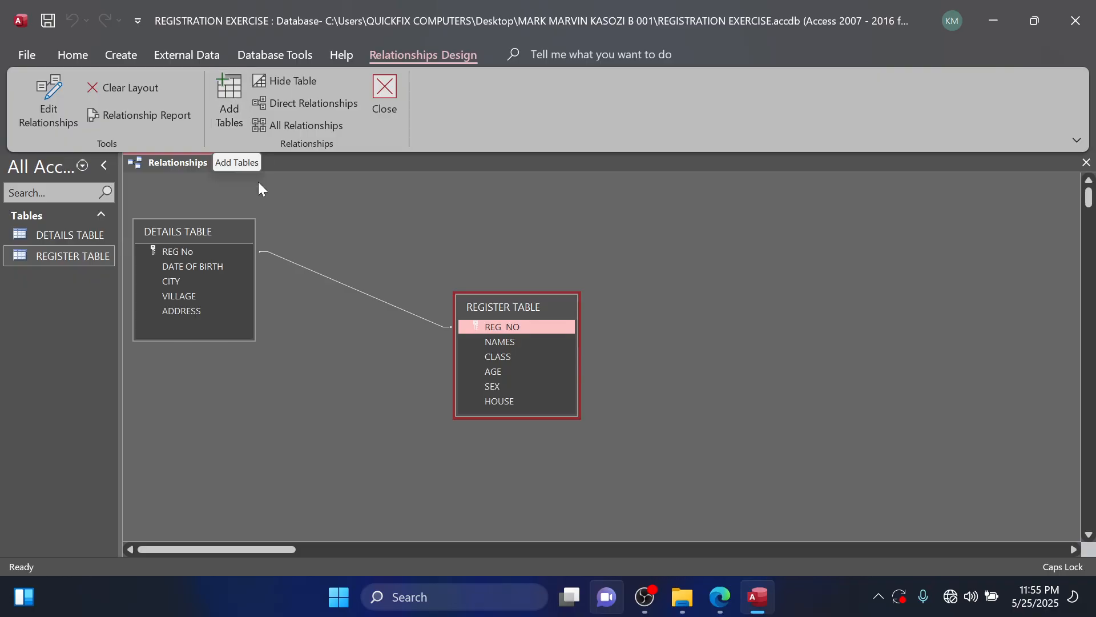
click(224, 164)
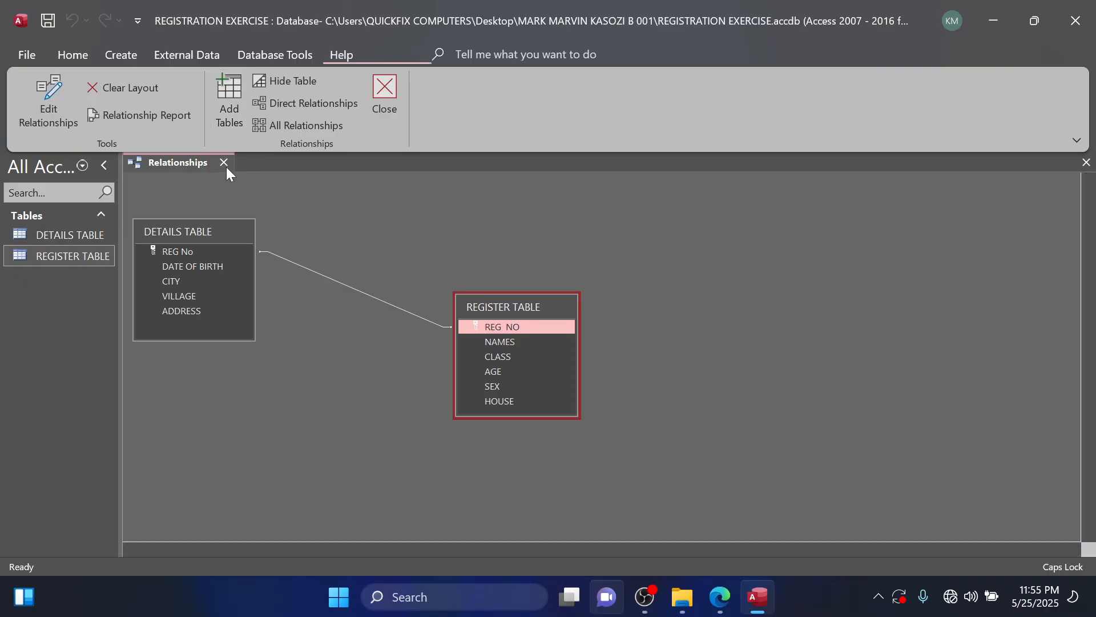
Read the Hardliners query task in the question PDF and review the fields of DETAILS TABLE and REGISTER TABLE, closing both tables.
click(718, 604)
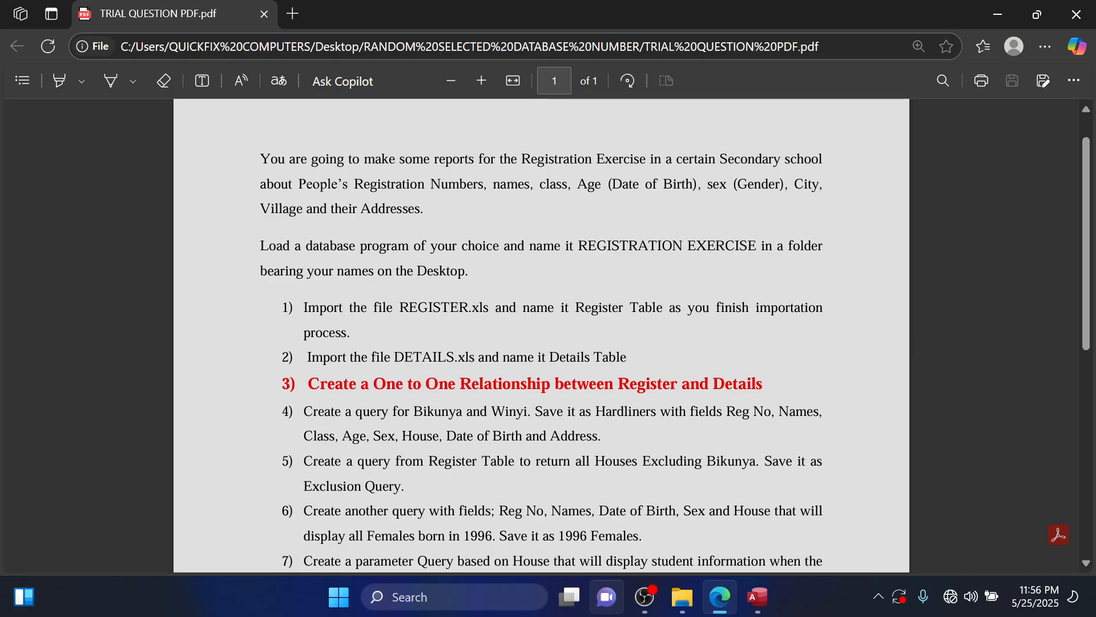
click(758, 597)
double_click(67, 242)
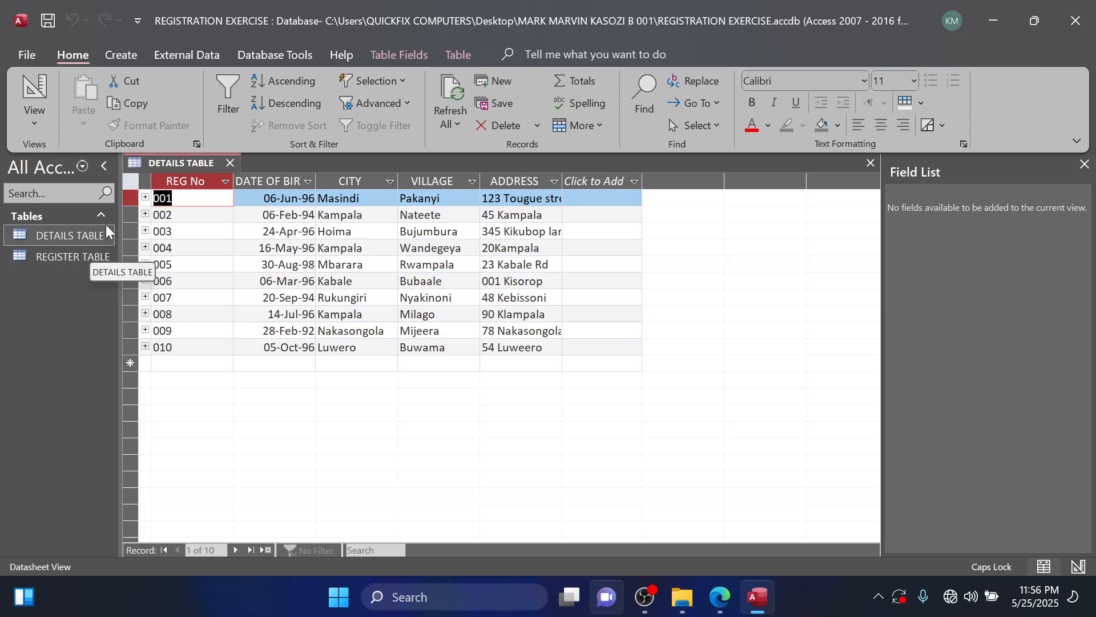
double_click(62, 257)
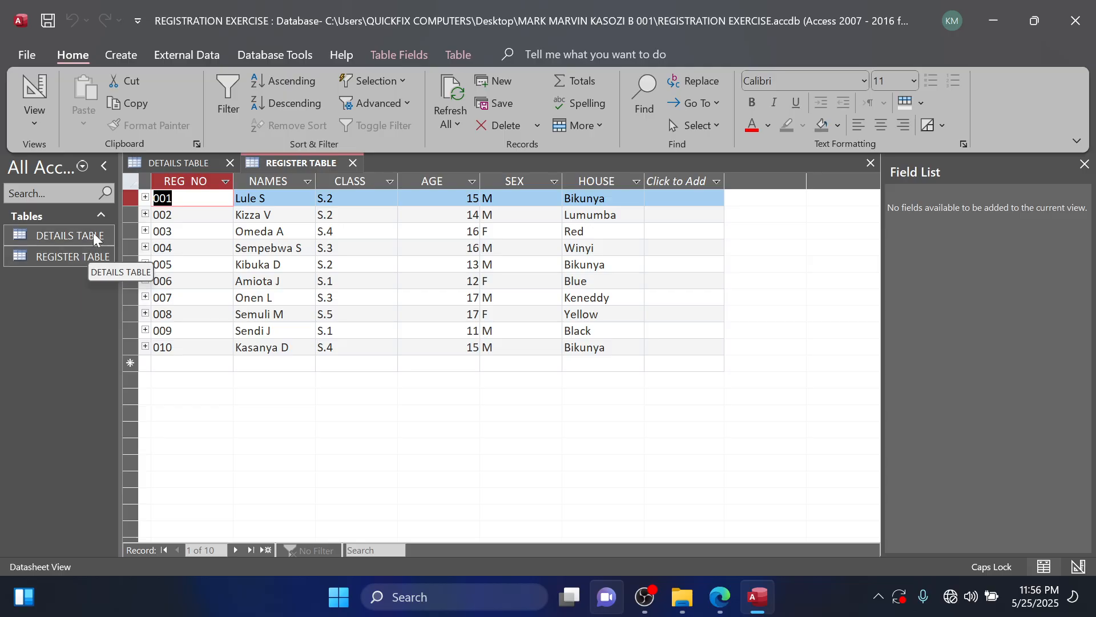
click(719, 597)
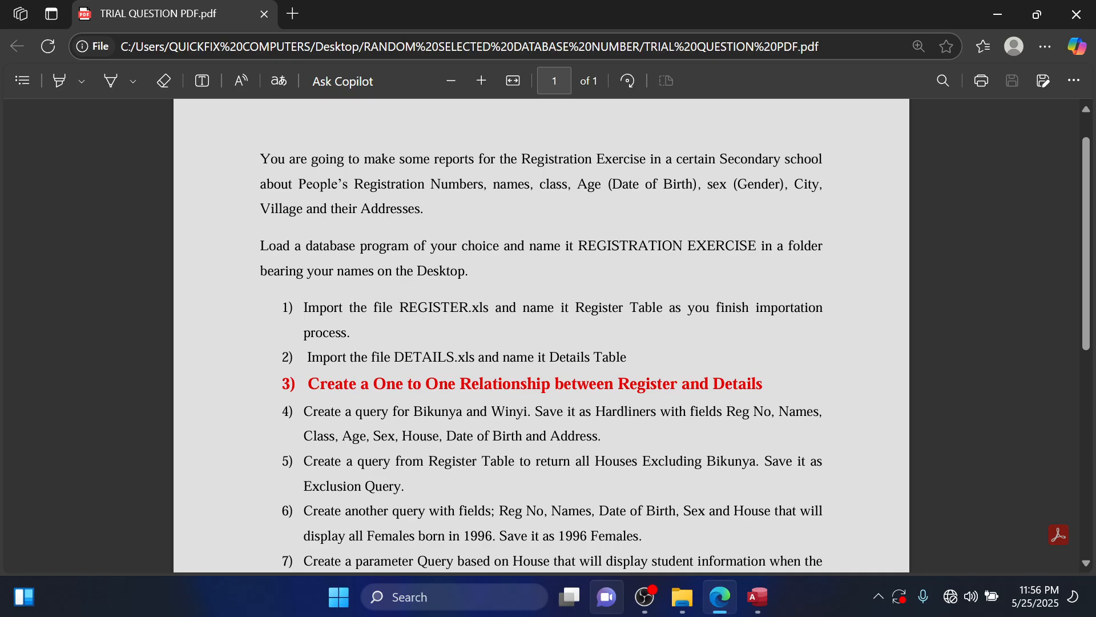
click(764, 581)
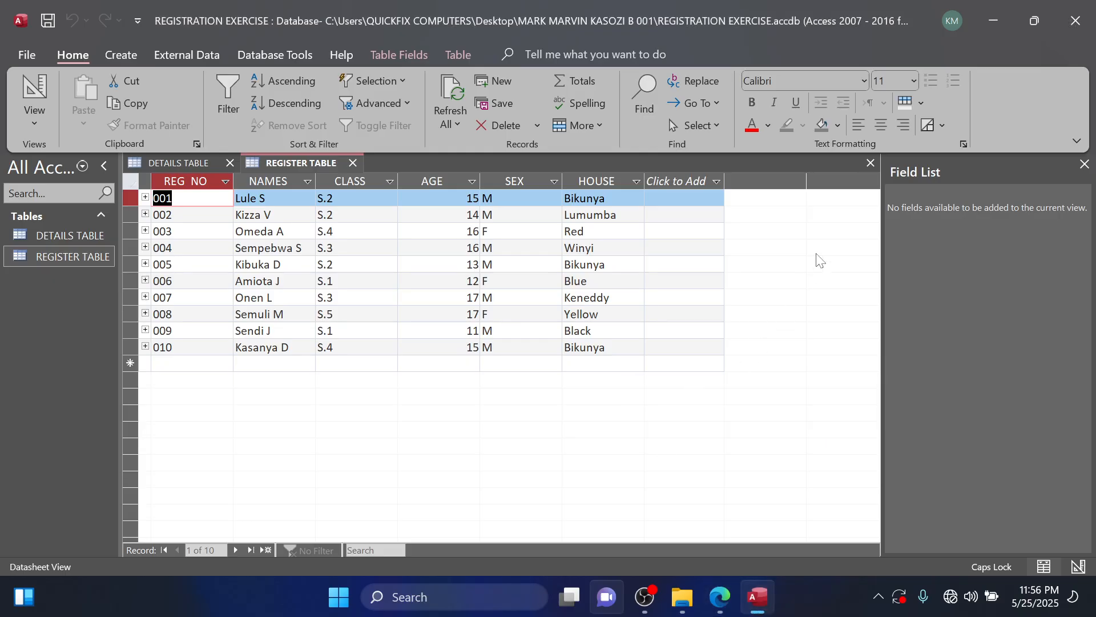
click(869, 163)
click(869, 163)
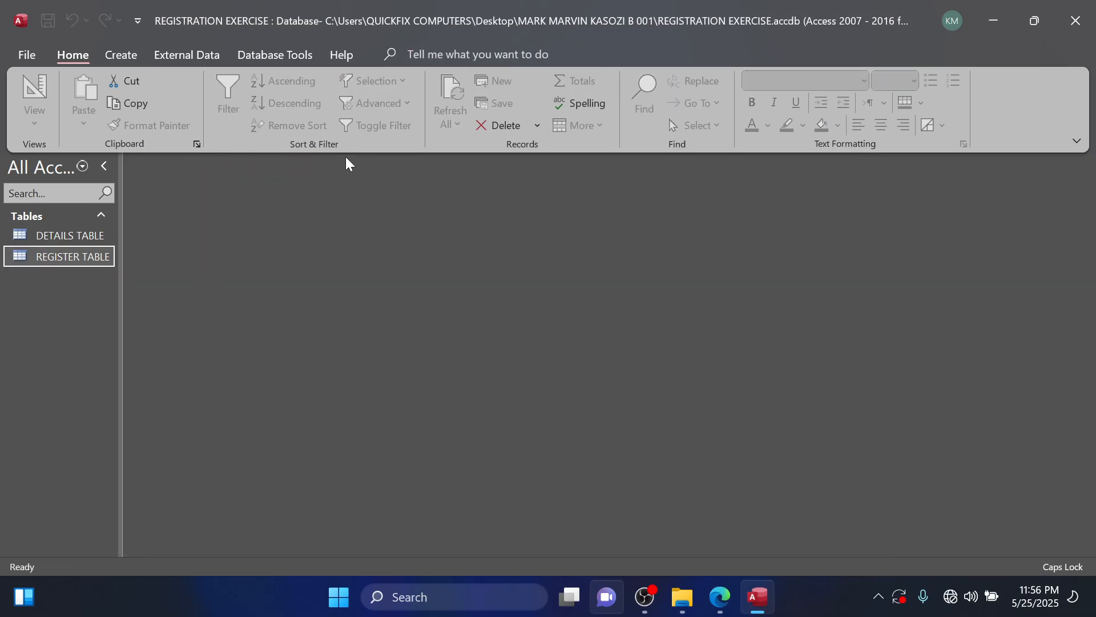
Create a new query in design view and add REGISTER TABLE to it.
click(129, 53)
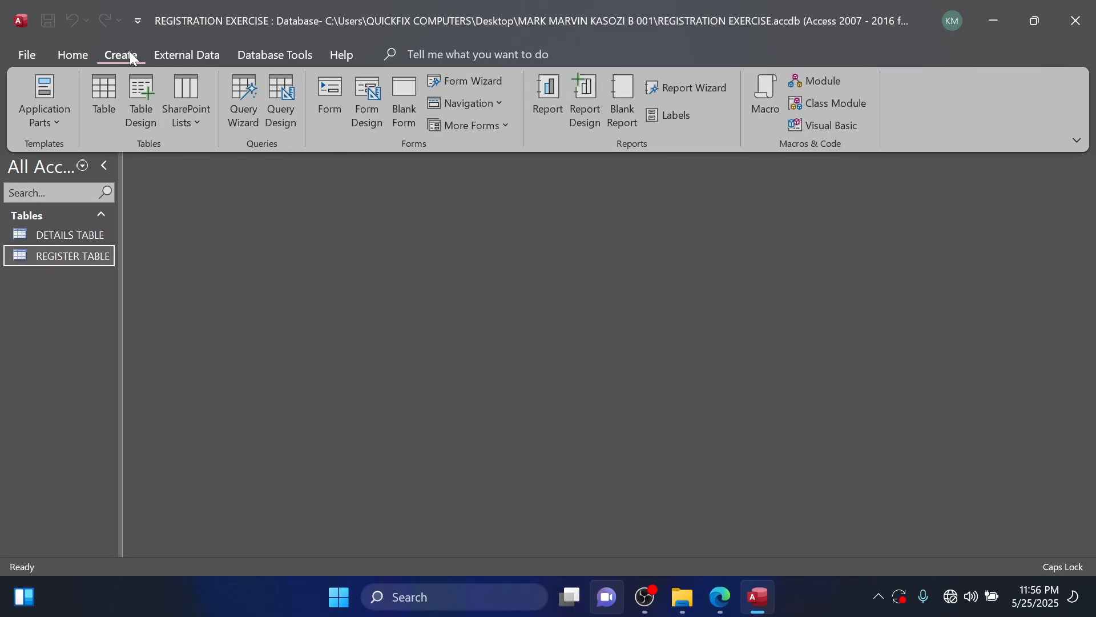
click(288, 108)
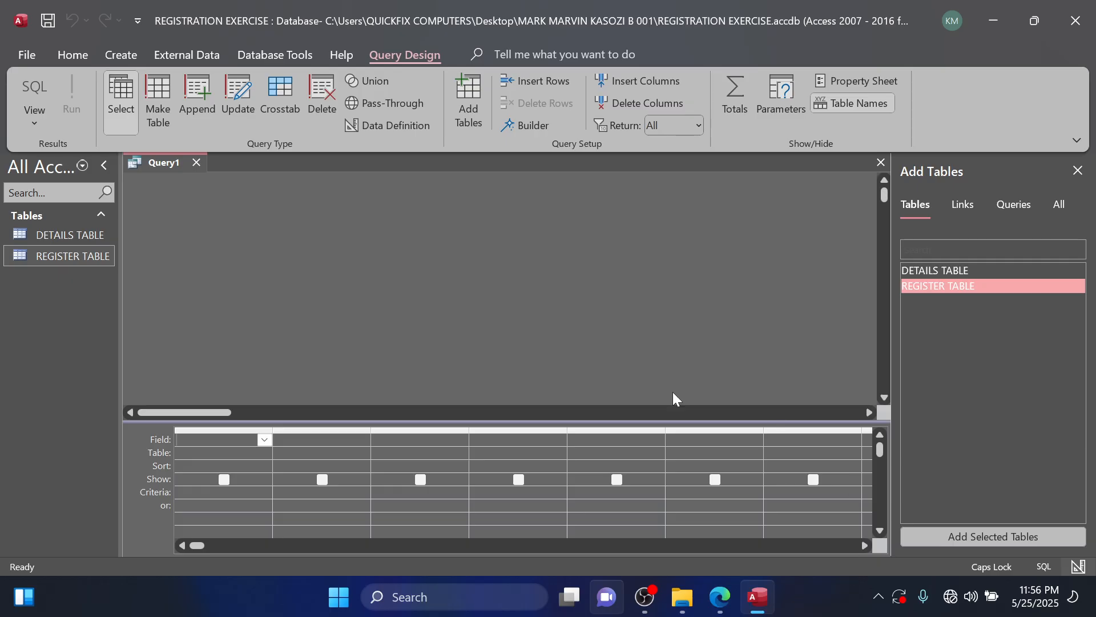
double_click(939, 287)
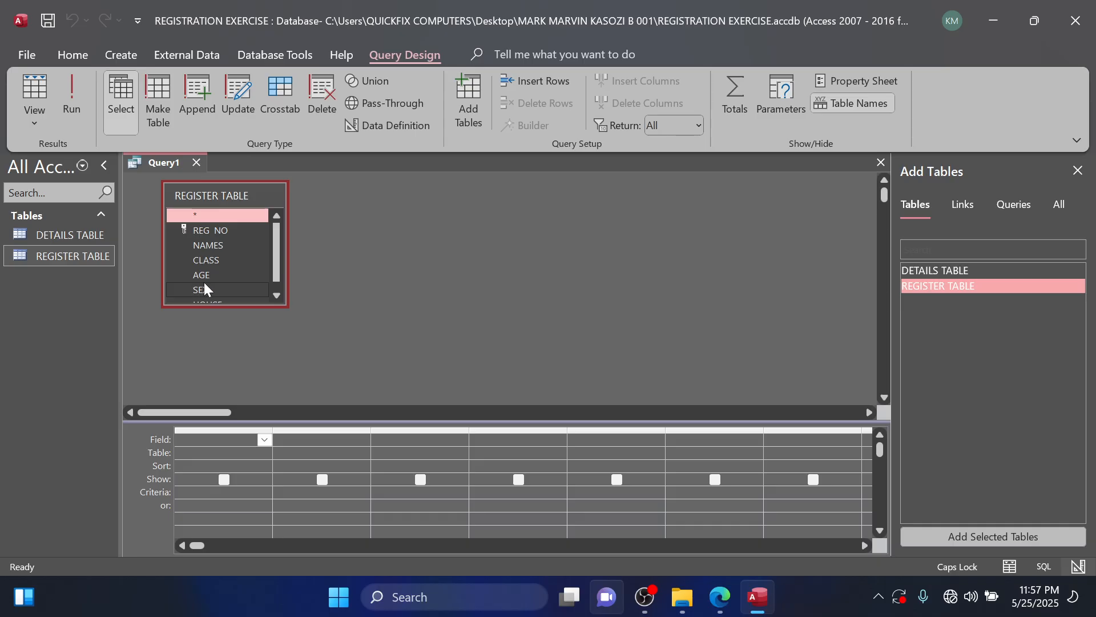
scroll(206, 286, down, 1)
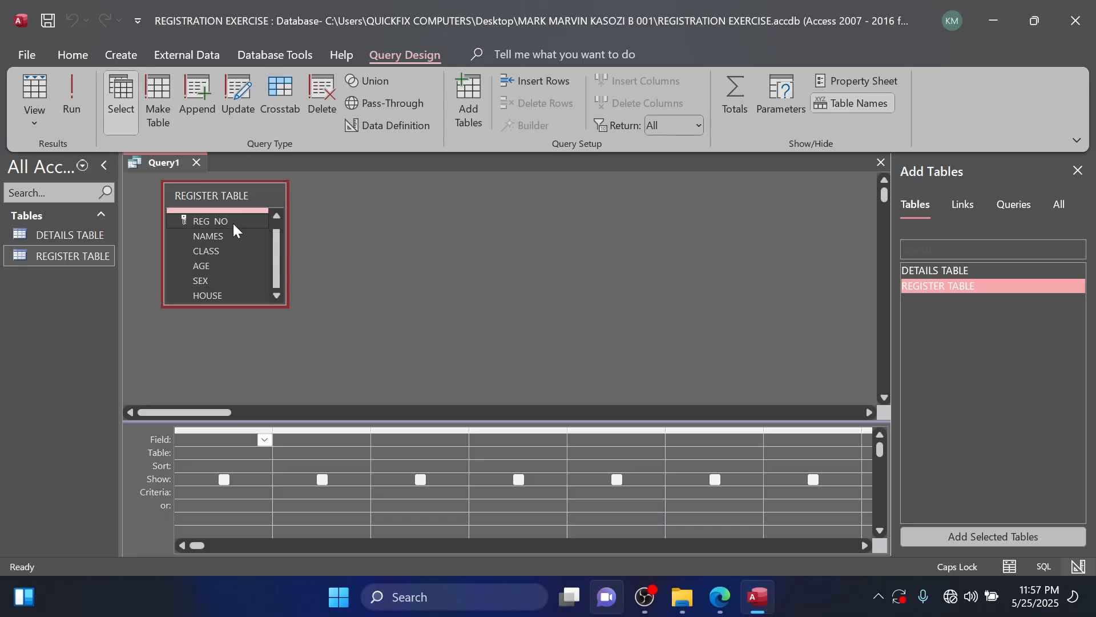
scroll(201, 228, up, 1)
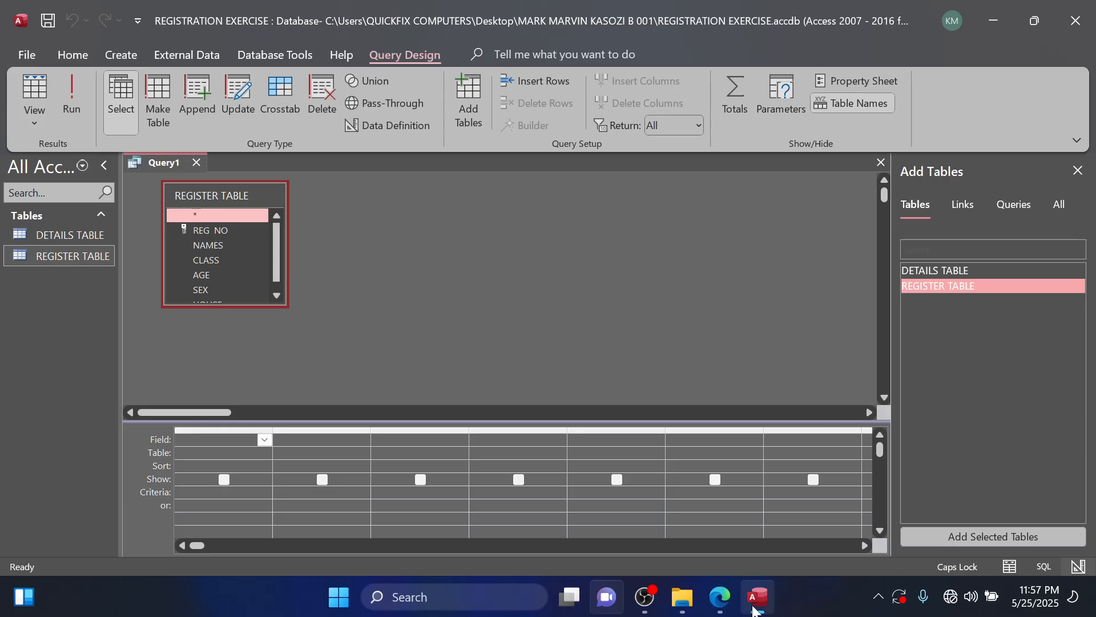
Check the required fields in the question PDF and add REG NO, NAMES and CLASS from REGISTER TABLE to the query.
mouse_move(722, 610)
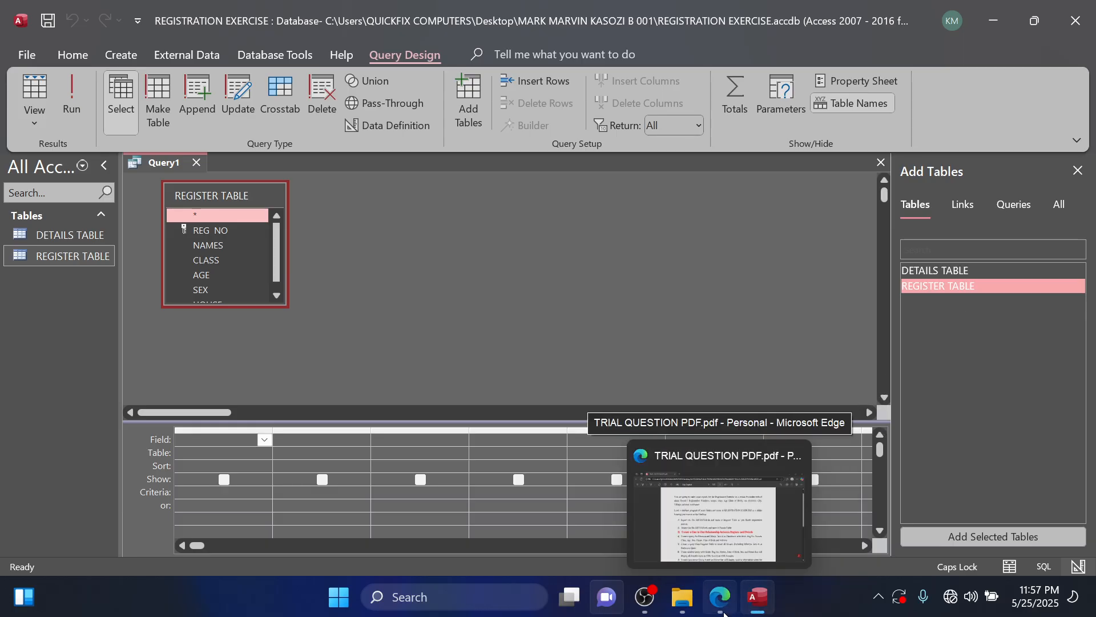
click(720, 525)
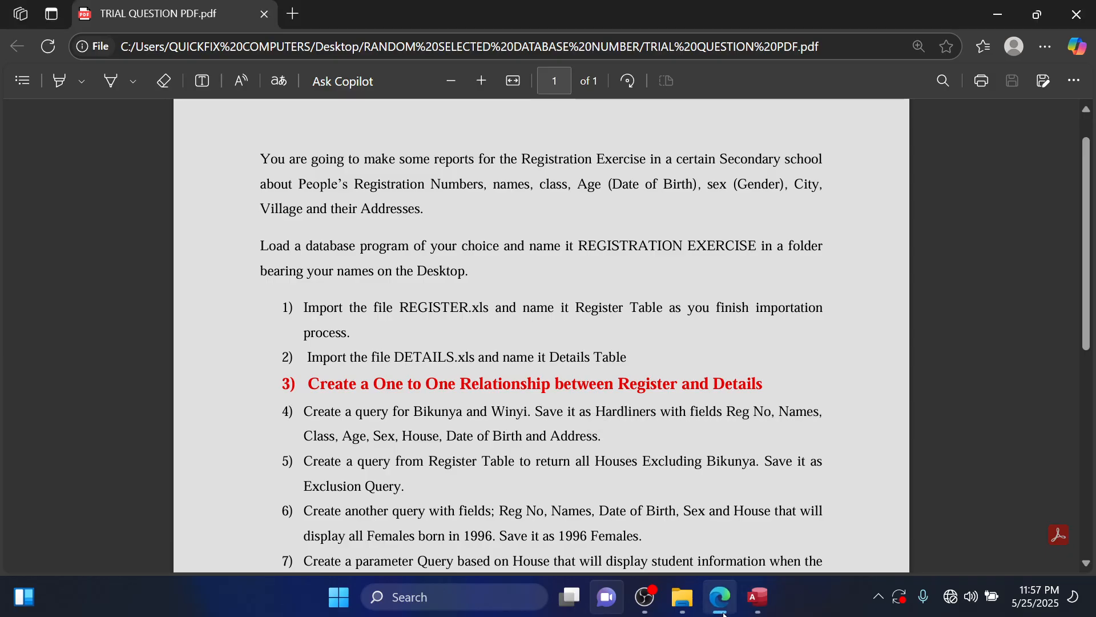
click(719, 612)
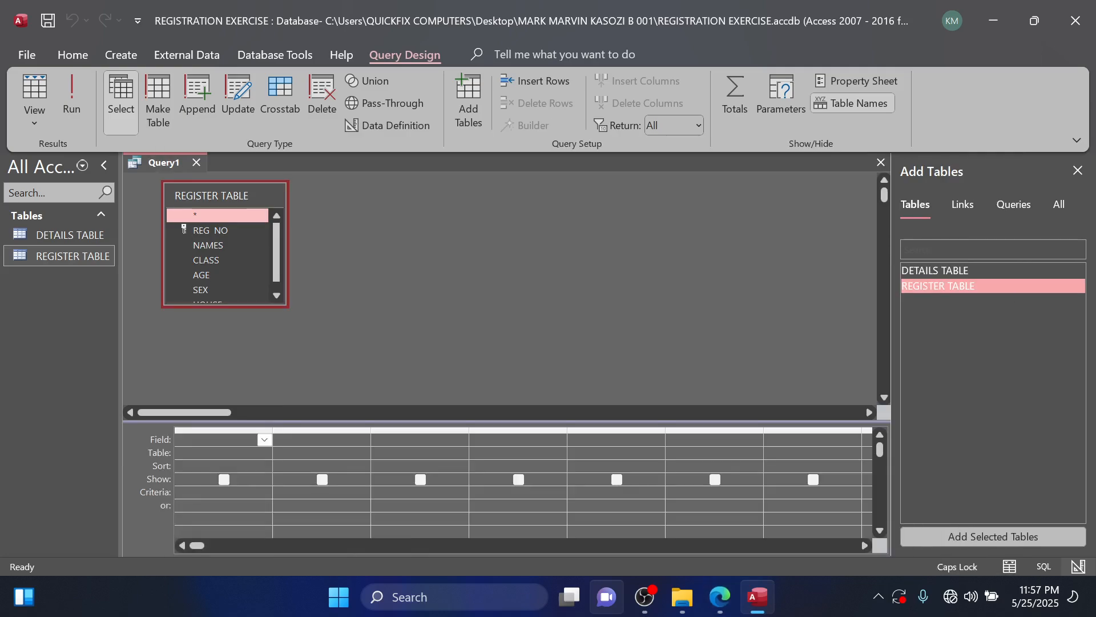
click(215, 230)
double_click(214, 231)
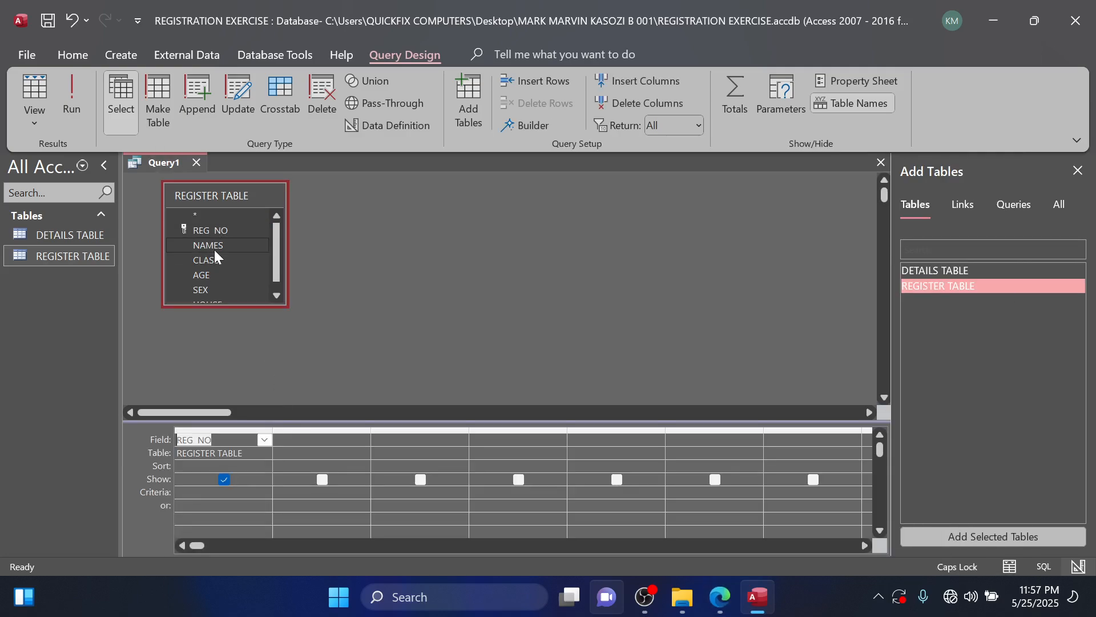
double_click(216, 246)
double_click(220, 260)
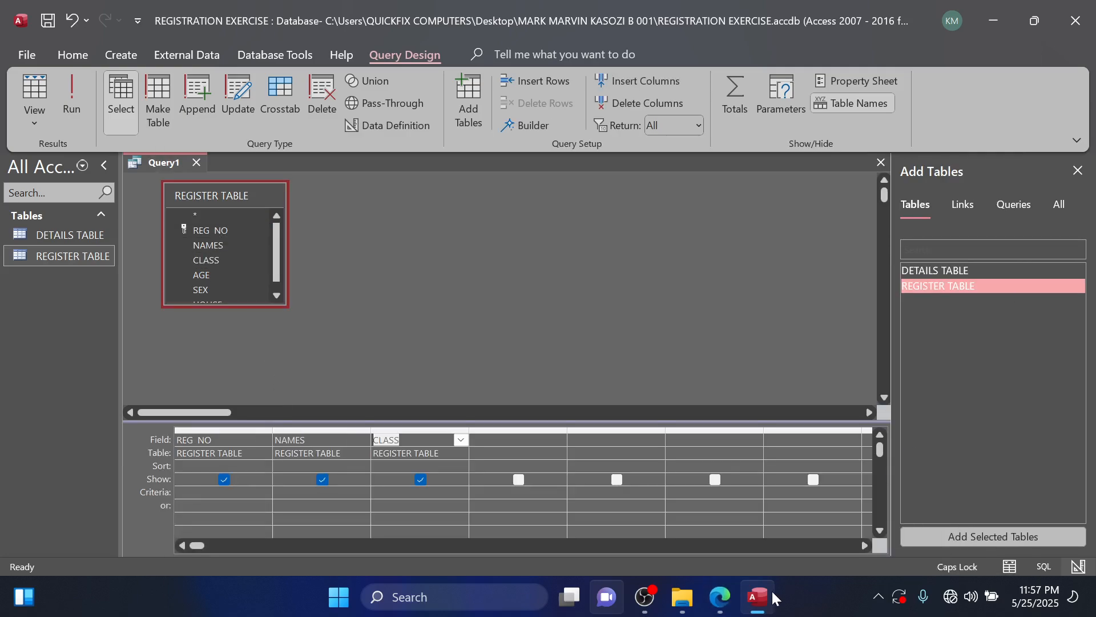
Recheck the field list in the question PDF and add AGE, SEX and HOUSE from REGISTER TABLE to the query.
click(720, 605)
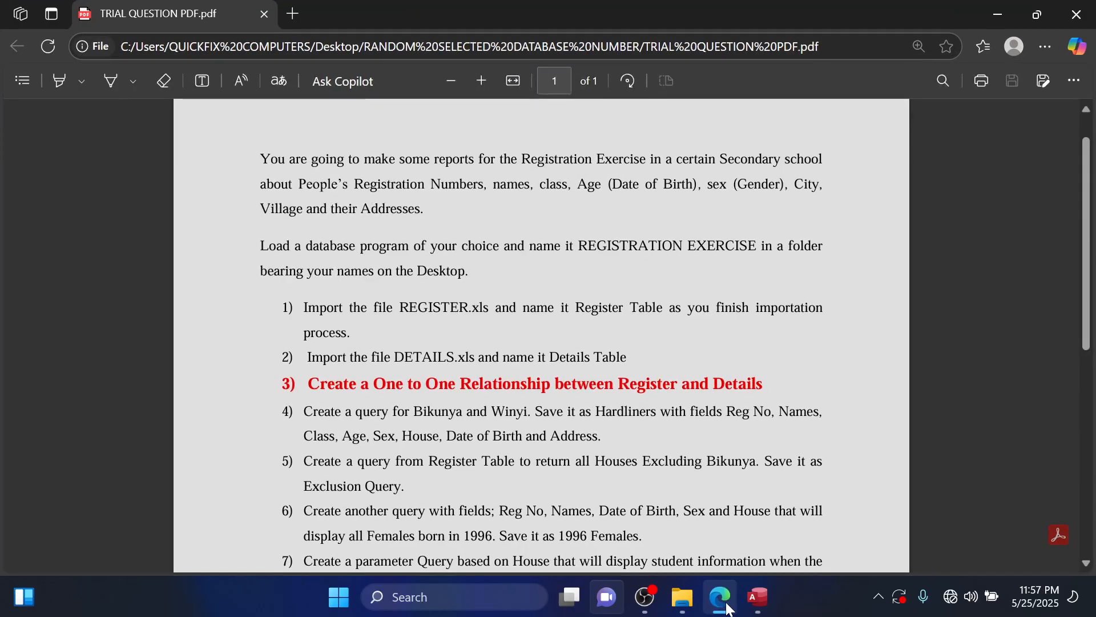
click(728, 609)
double_click(210, 275)
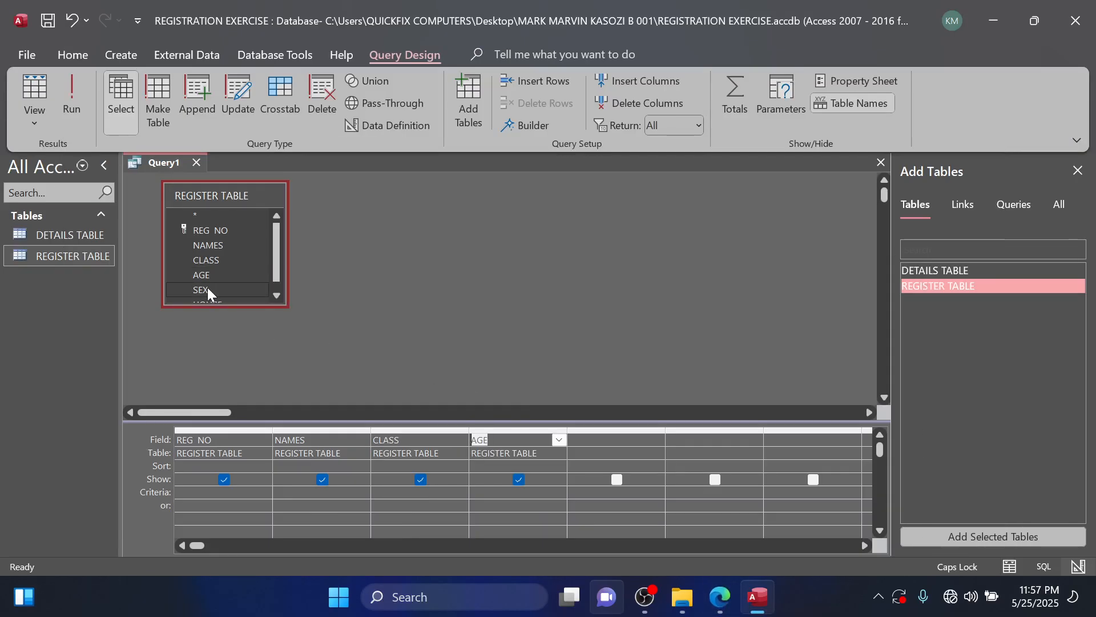
scroll(207, 288, down, 1)
double_click(210, 279)
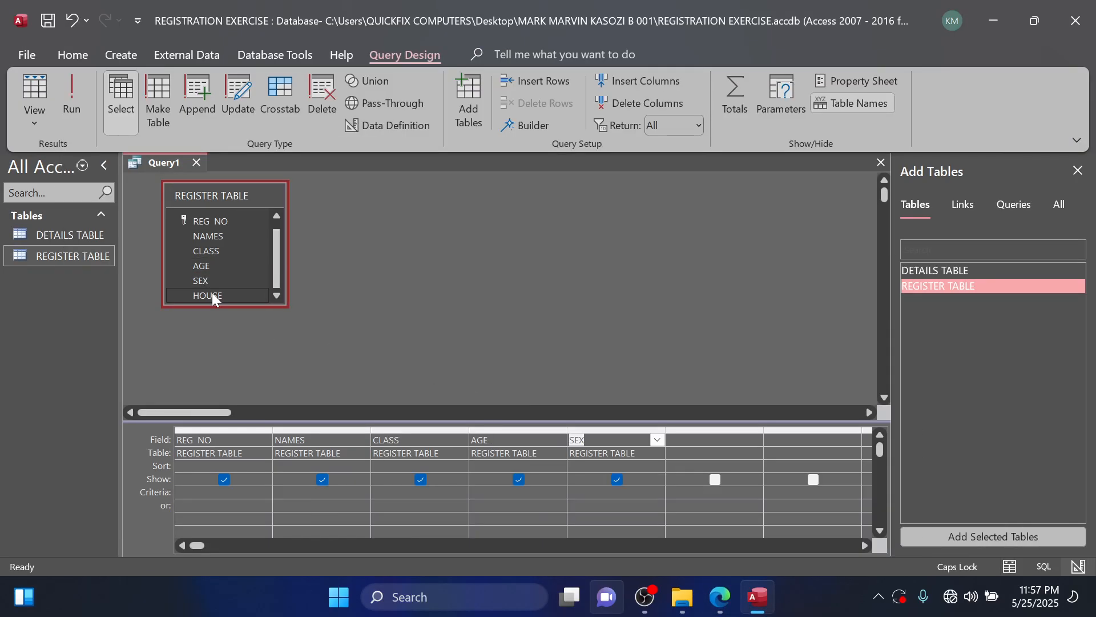
double_click(210, 295)
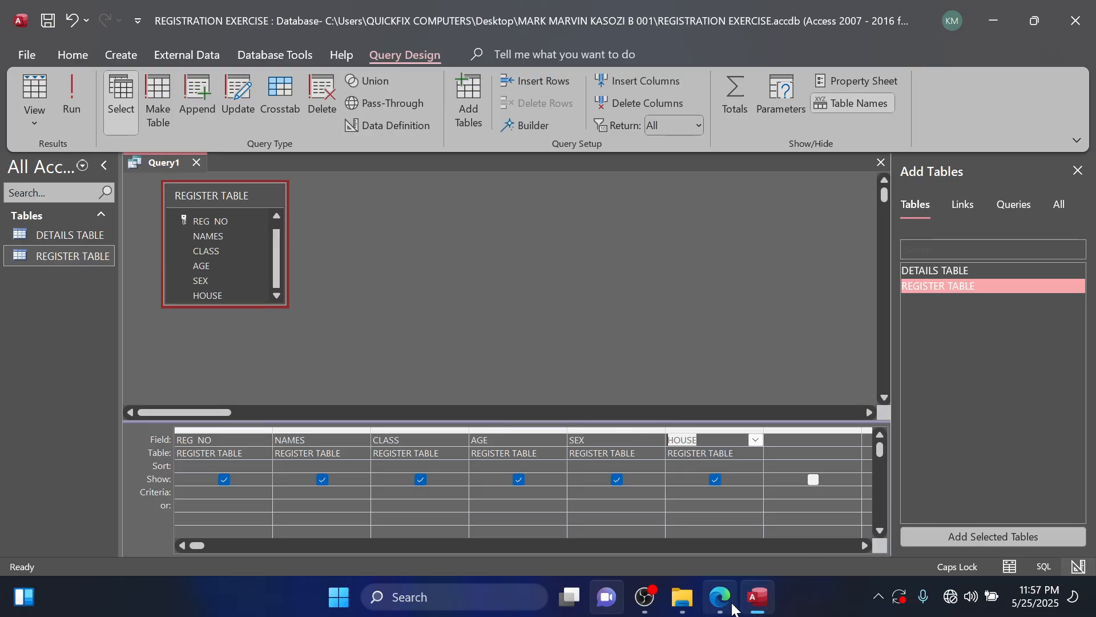
Check the remaining fields in the question PDF, then add DETAILS TABLE to the query and place it farther from REGISTER TABLE.
click(719, 597)
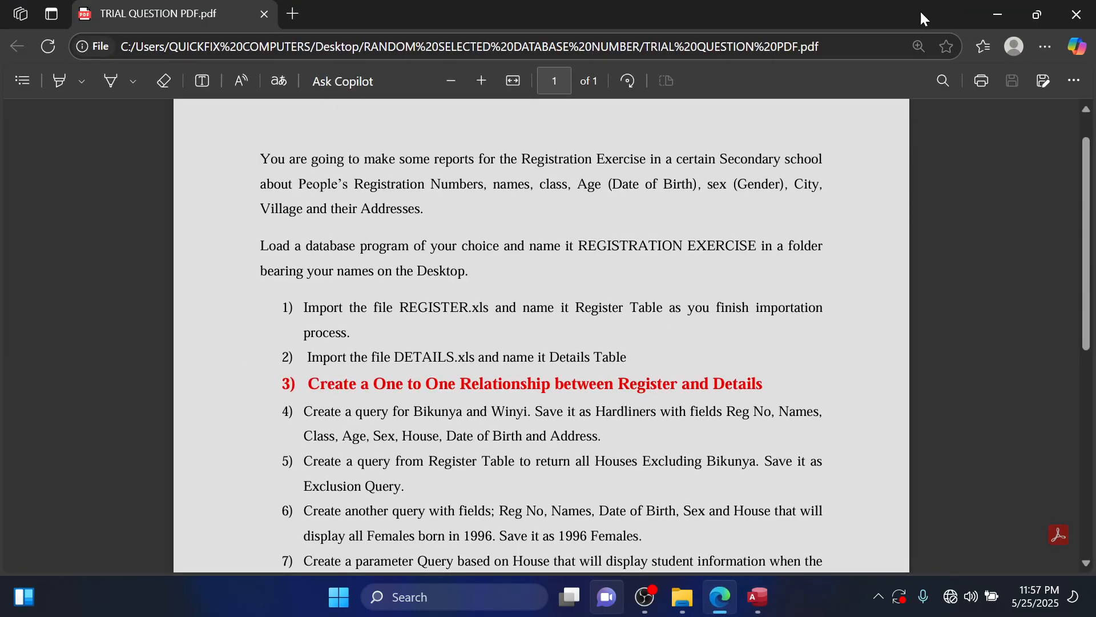
click(998, 14)
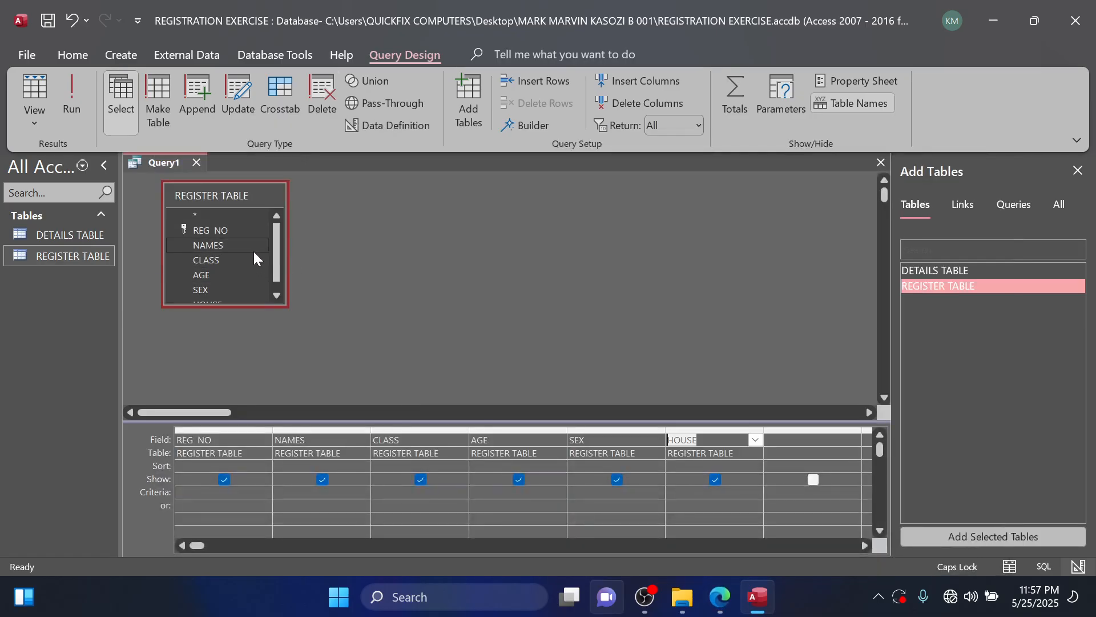
scroll(254, 251, down, 1)
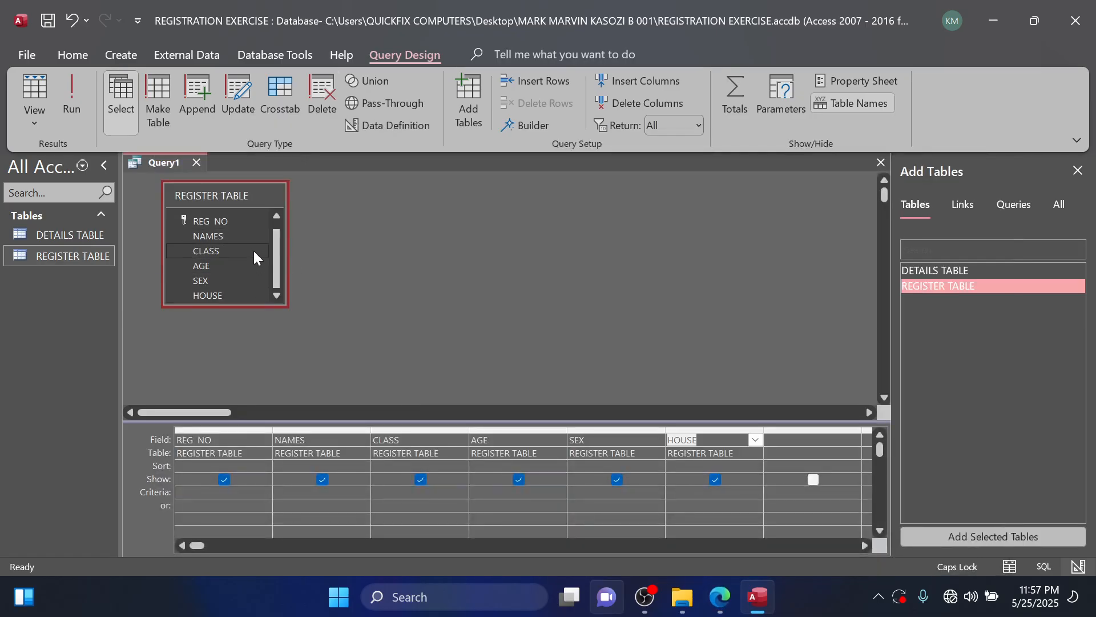
double_click(951, 272)
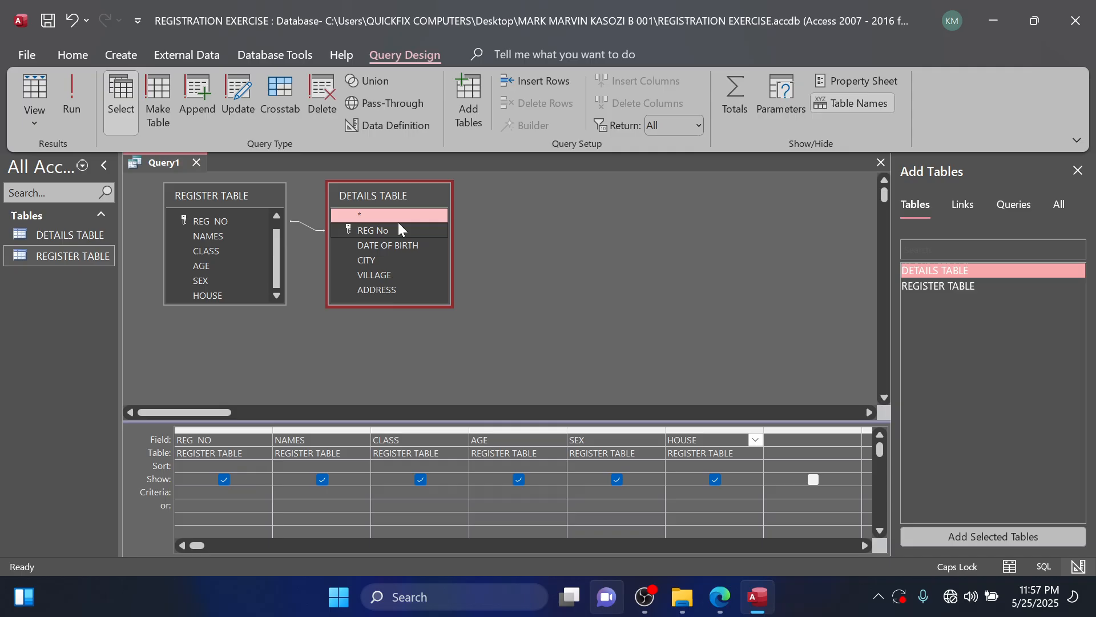
drag(414, 200, 502, 234)
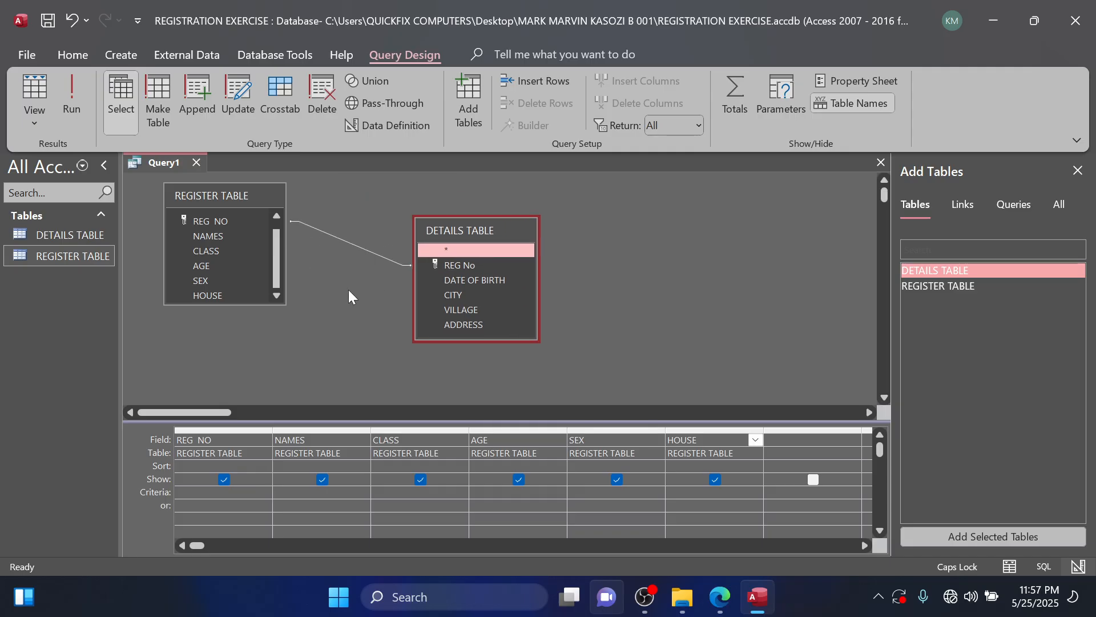
Add DATE OF BIRTH and ADDRESS from DETAILS TABLE to the query.
double_click(485, 279)
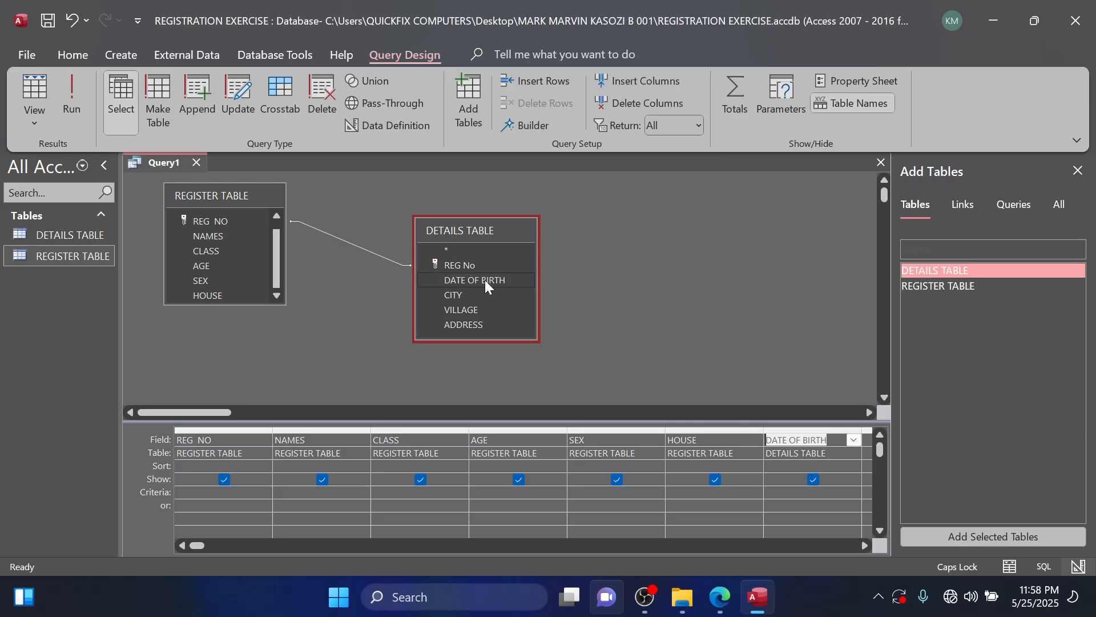
click(863, 544)
click(472, 325)
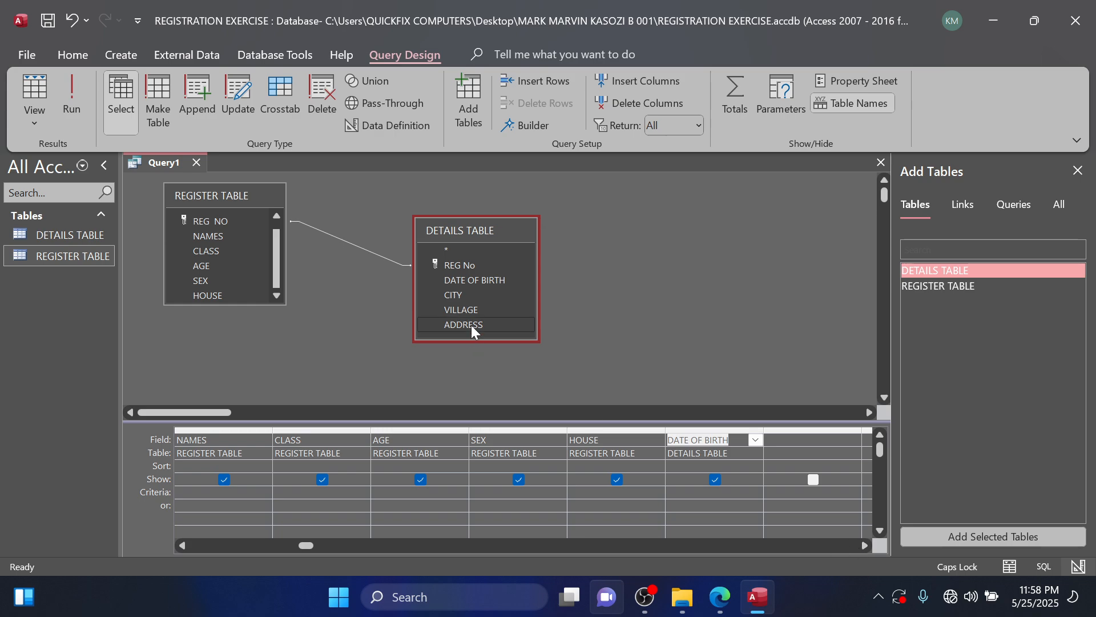
double_click(471, 325)
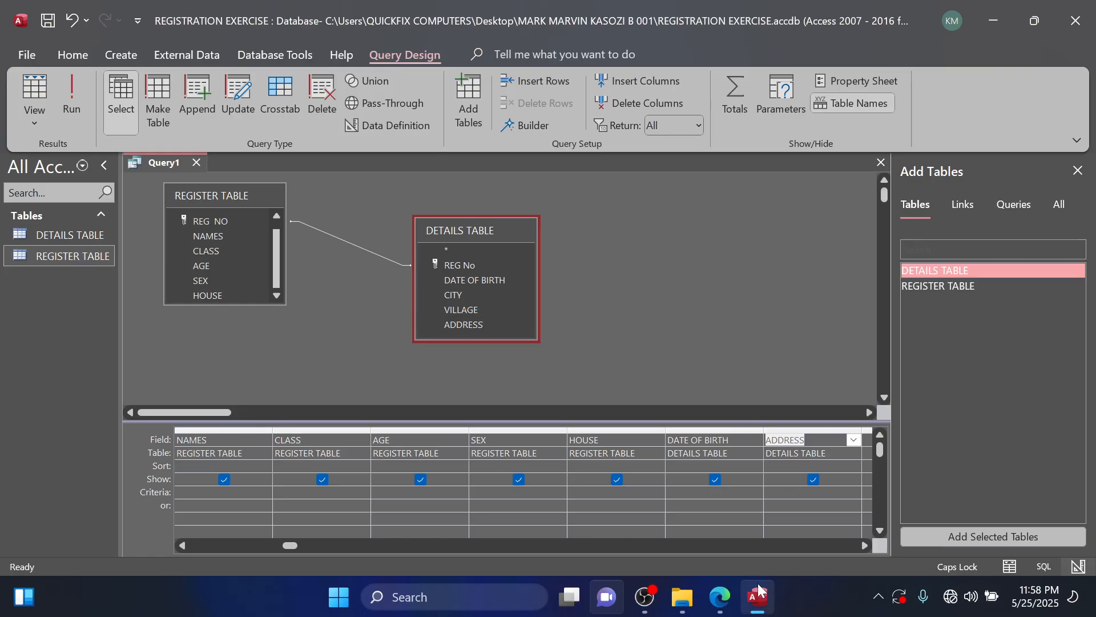
Check the house names in the question PDF, filter HOUSE to Bikunya or Winyi, and run the query.
click(721, 606)
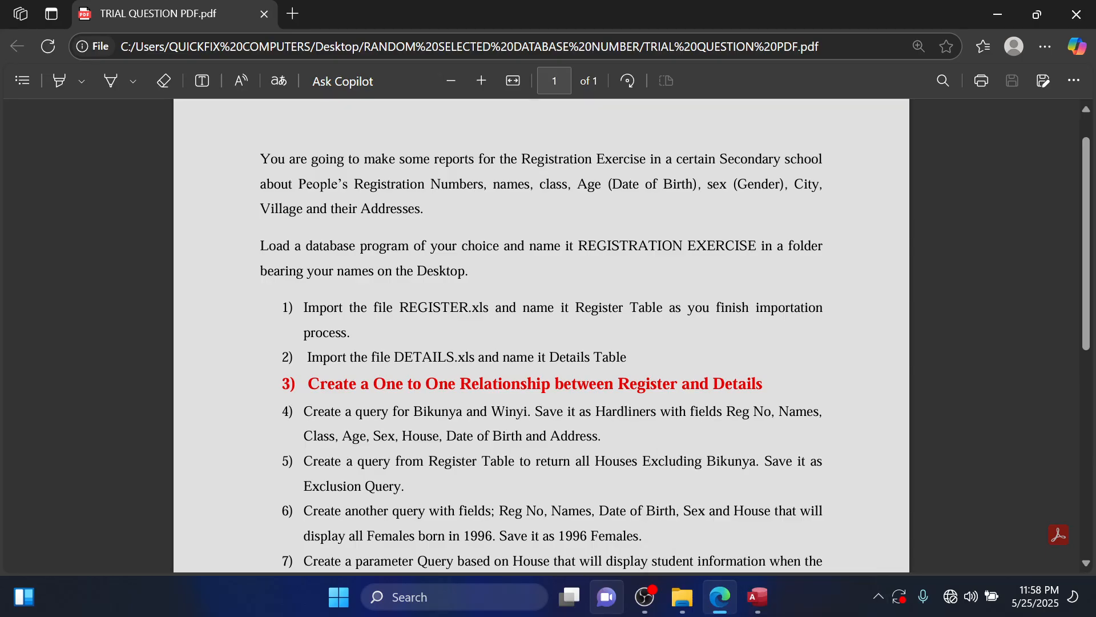
click(757, 597)
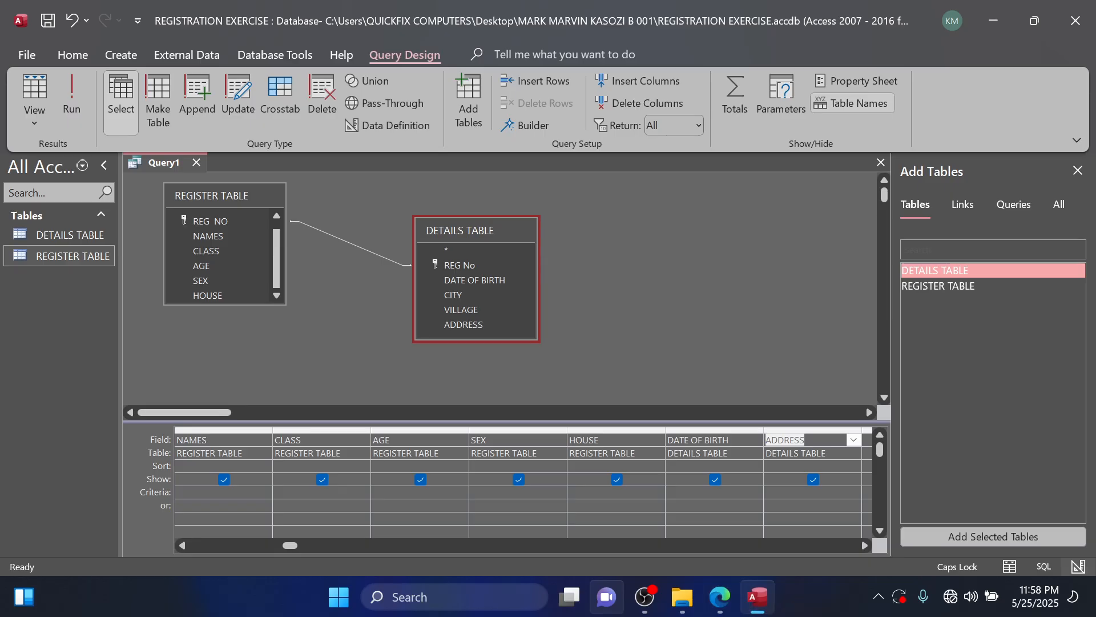
click(589, 491)
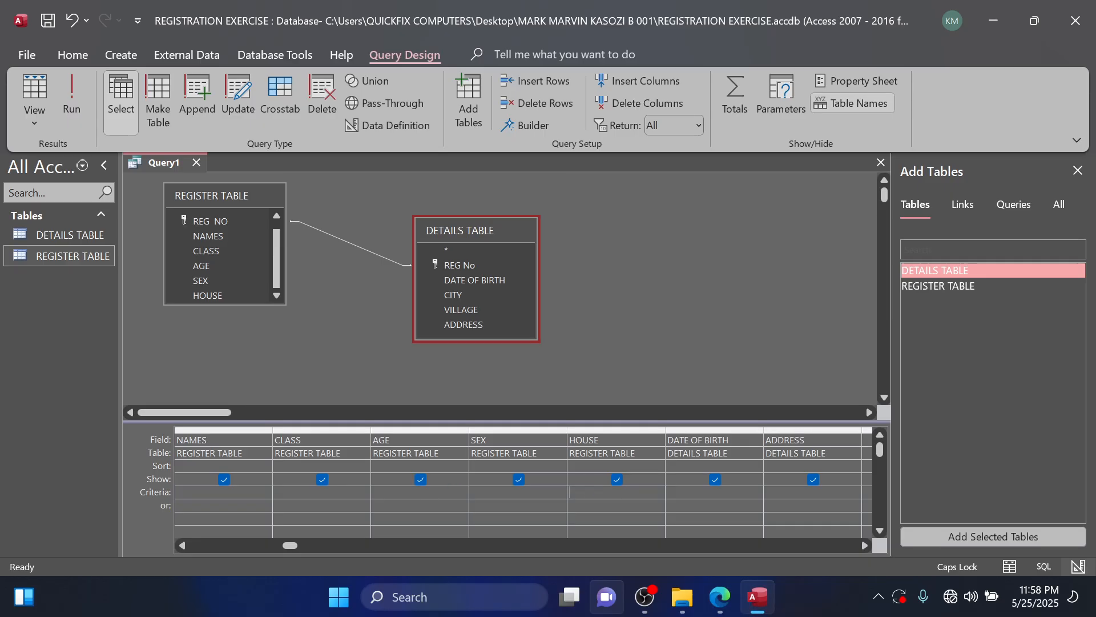
text(B)
key(Caps_Lock)
text(ikunya)
key(Return)
key(Caps_Lock)
text(W)
key(Caps_Lock)
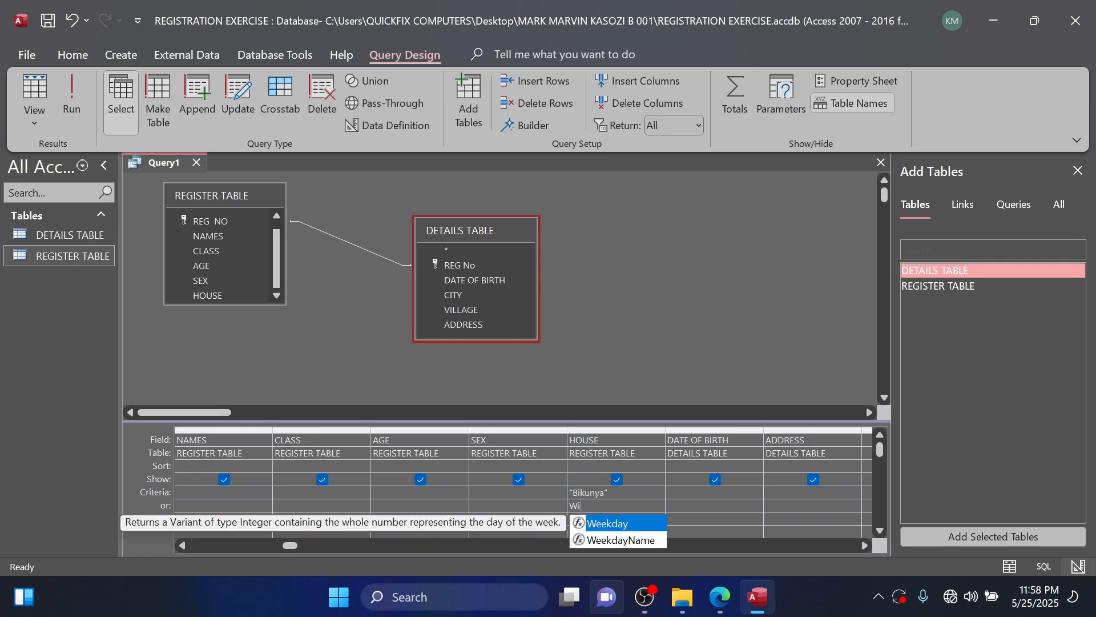
text(inyi)
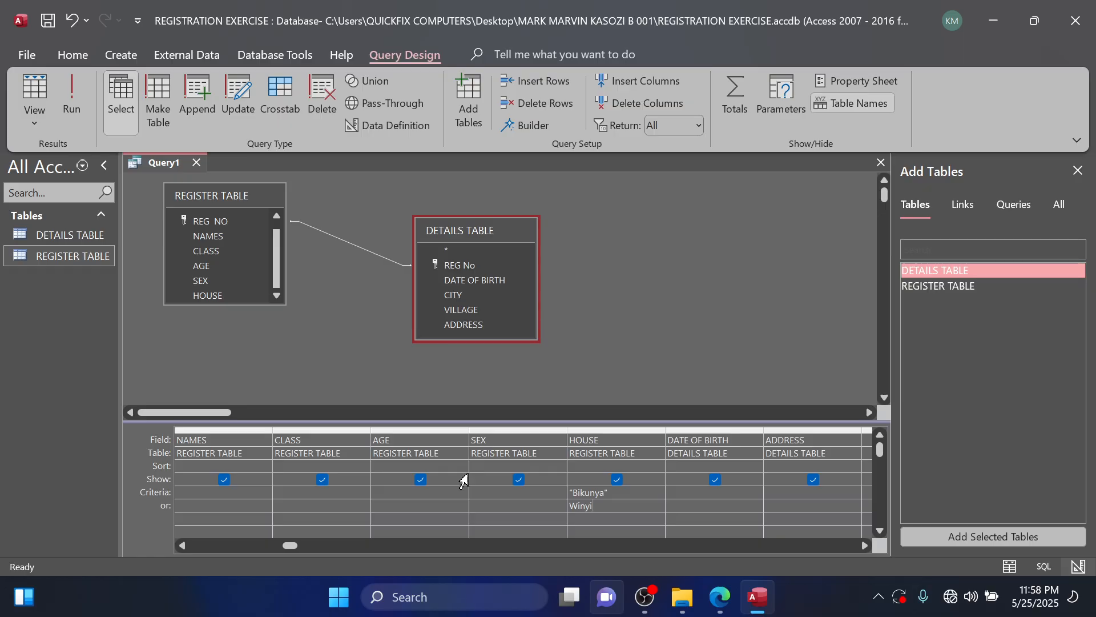
click(83, 111)
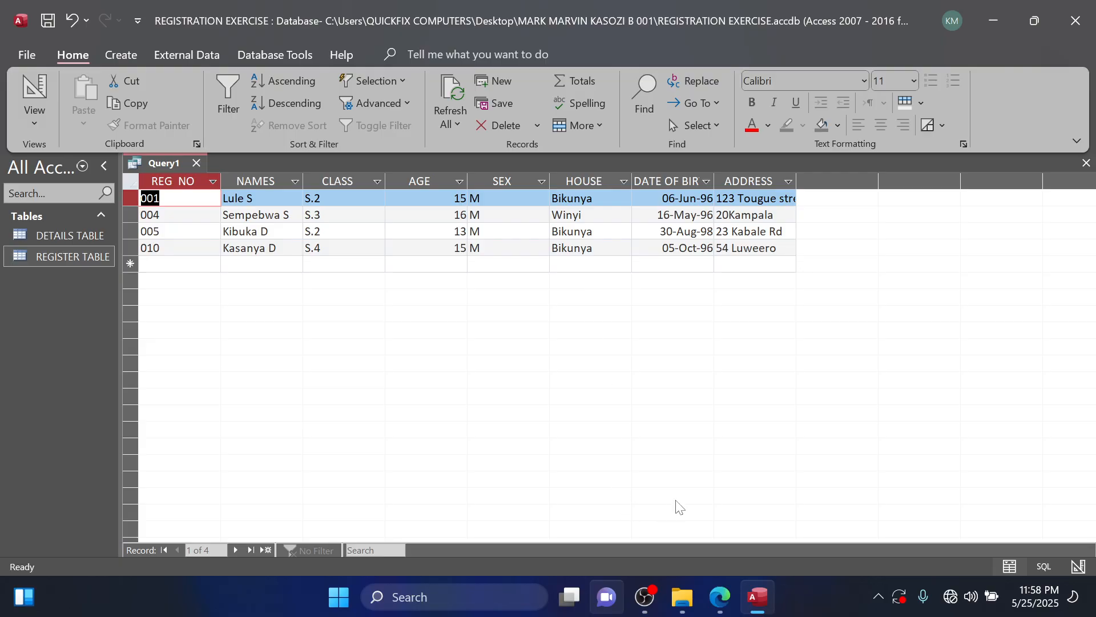
Save the query as HARDLINERS, close it, and widen the navigation pane to show the full object names.
key(ctrl+s)
key(Caps_Lock)
text(HARD)
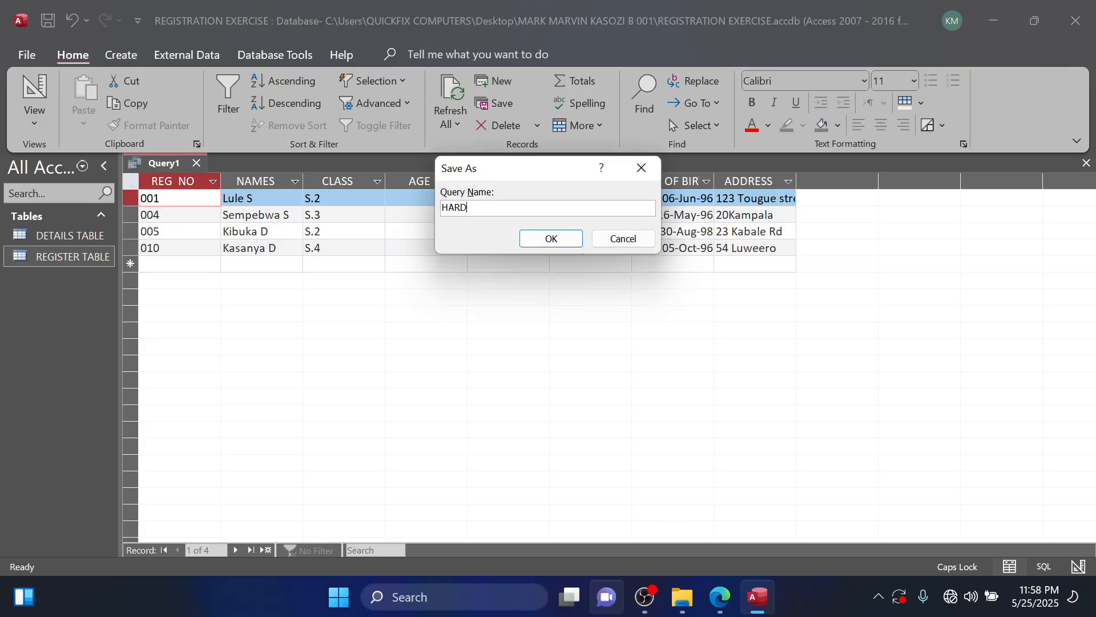
text(LINERS)
click(561, 239)
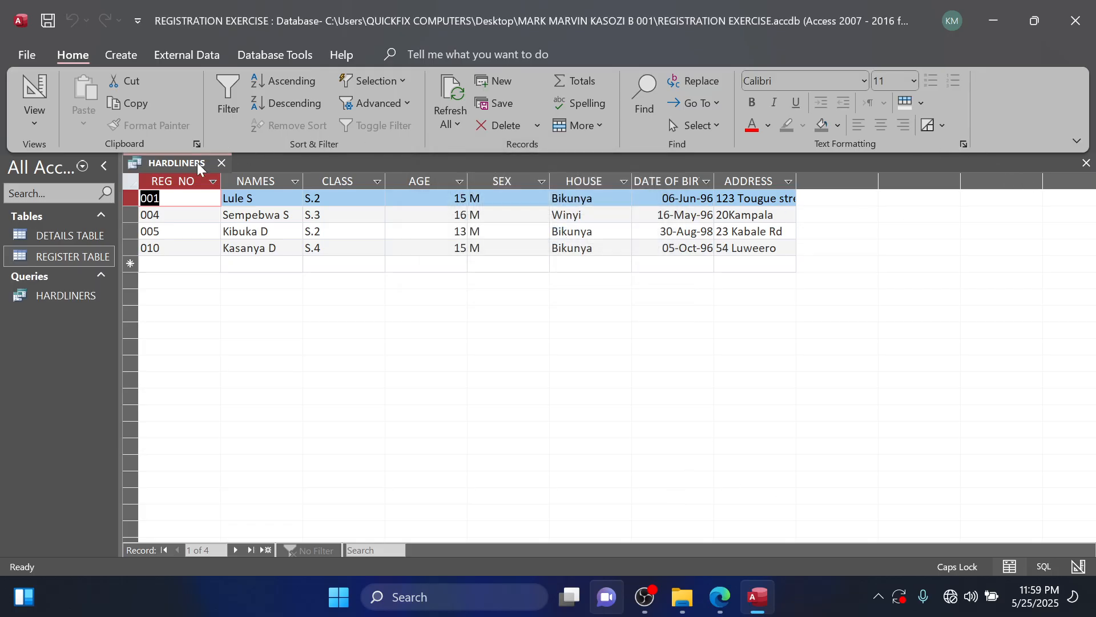
click(221, 163)
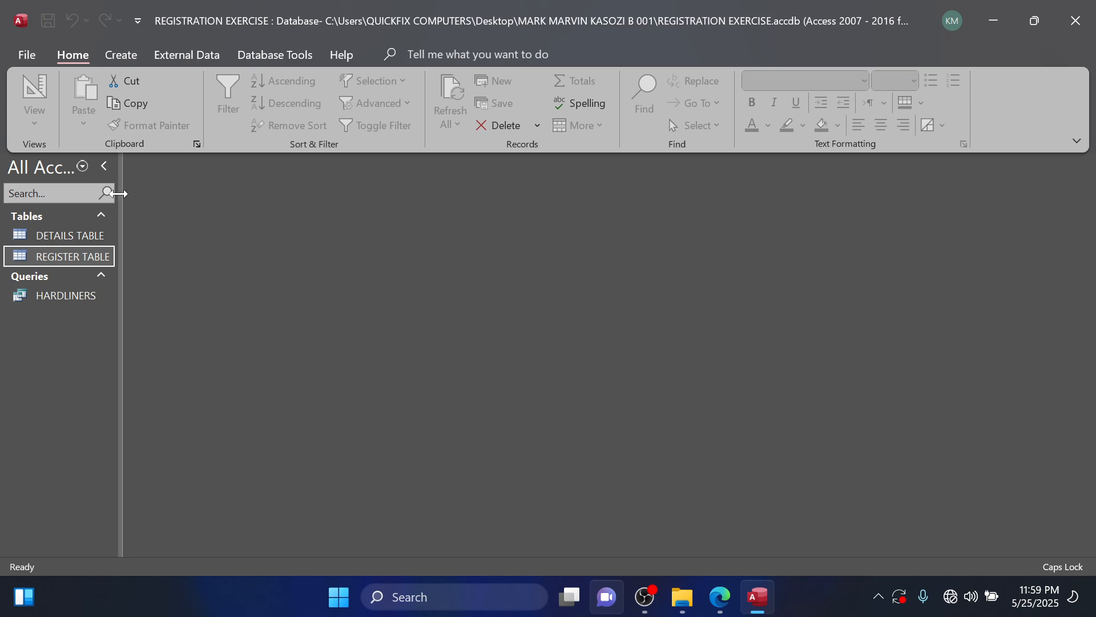
drag(119, 194, 205, 200)
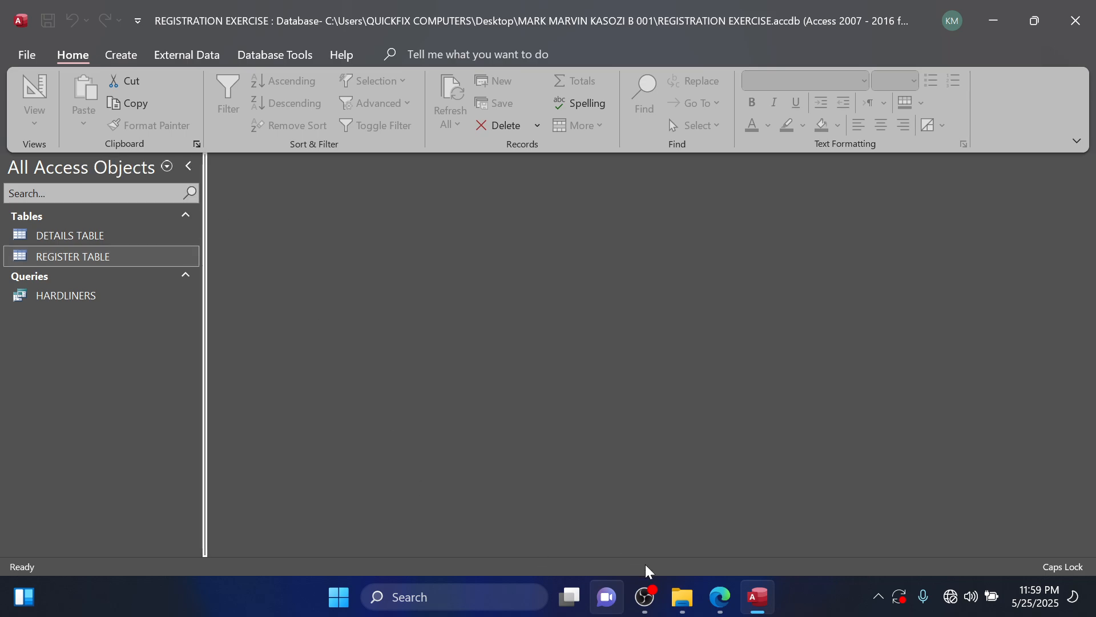
Read question 5 in the question PDF, then create a new query in design view with REGISTER TABLE.
click(716, 597)
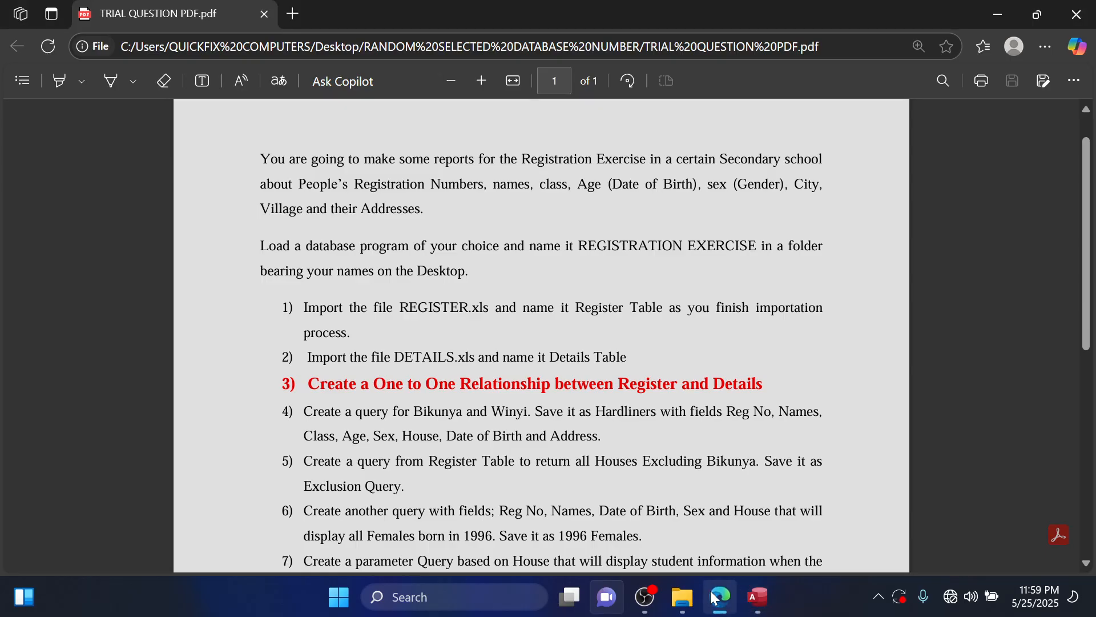
mouse_move(674, 578)
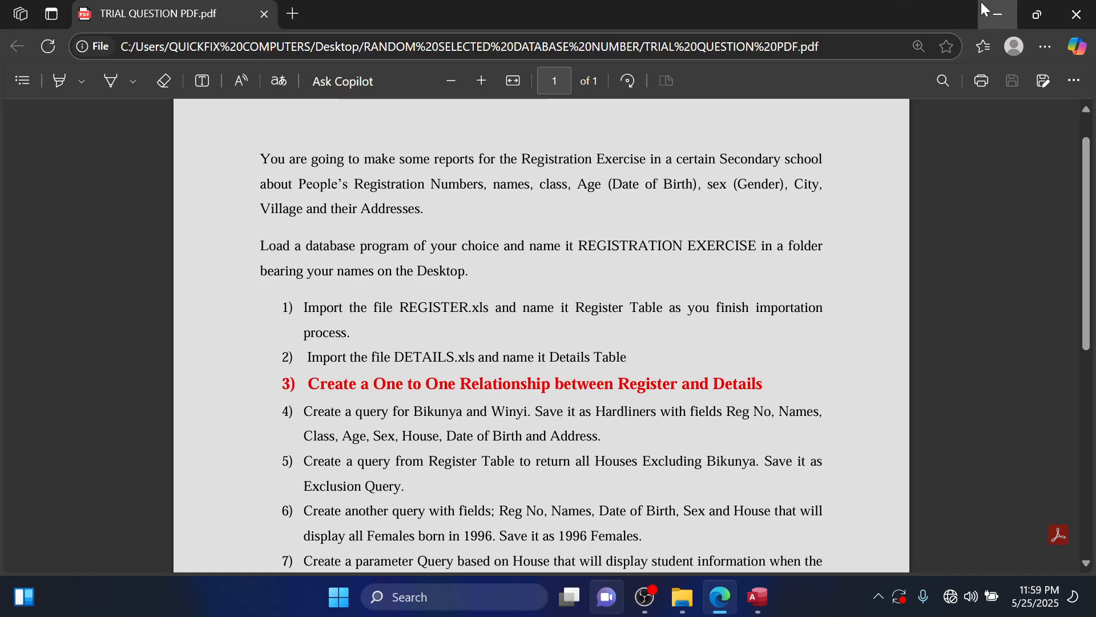
click(998, 14)
click(121, 55)
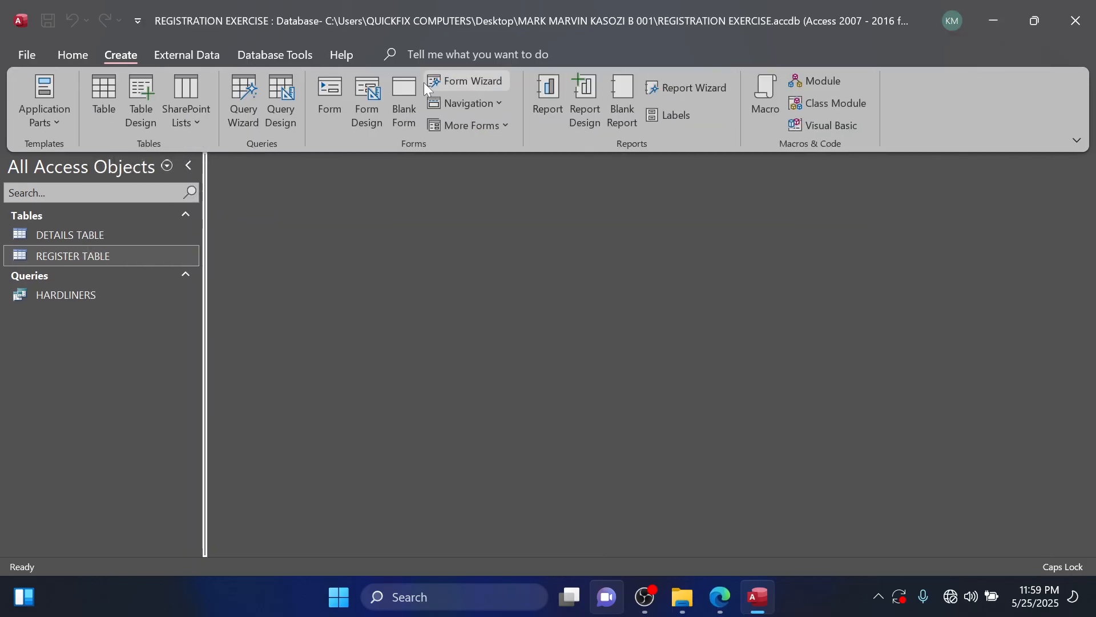
click(286, 114)
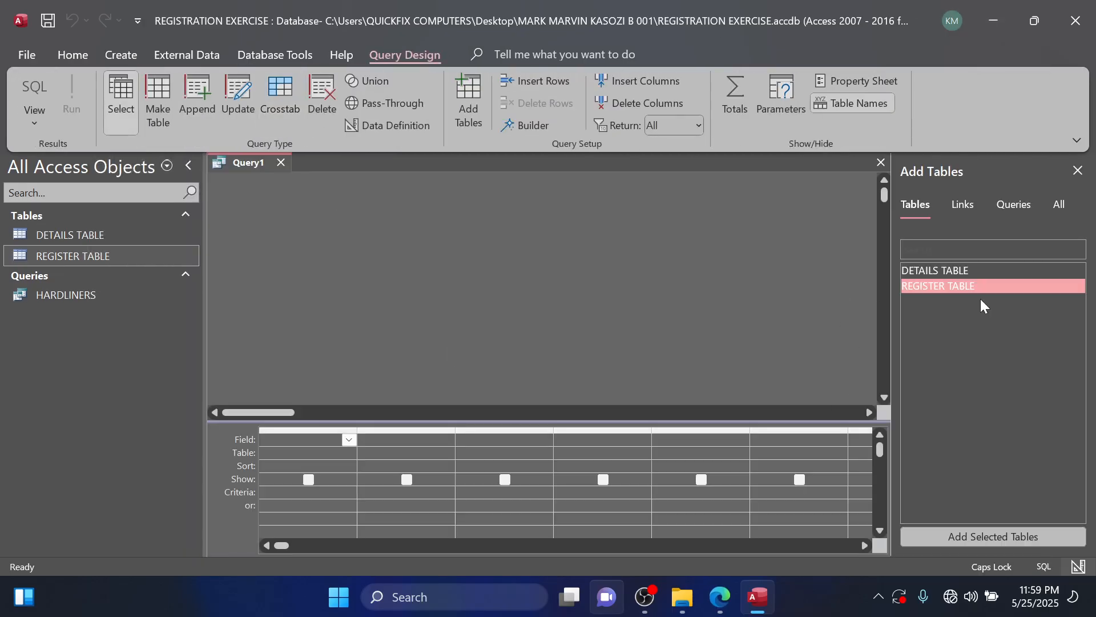
double_click(917, 290)
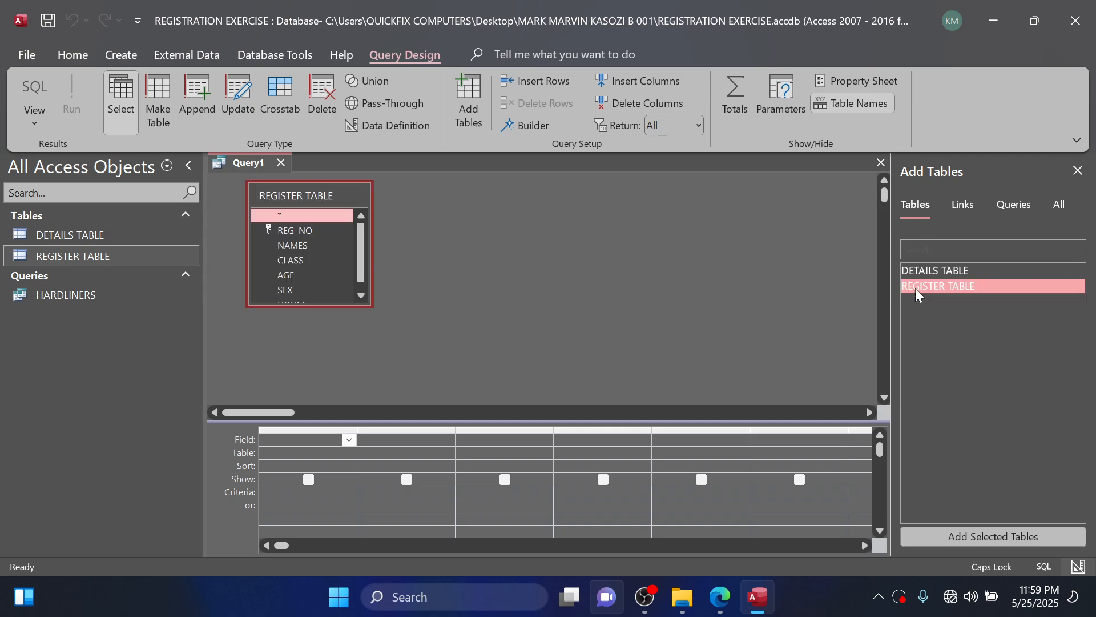
Recheck question 5 in the PDF and add REG NO, NAMES, CLASS, AGE, SEX and HOUSE from REGISTER TABLE to the query.
click(719, 596)
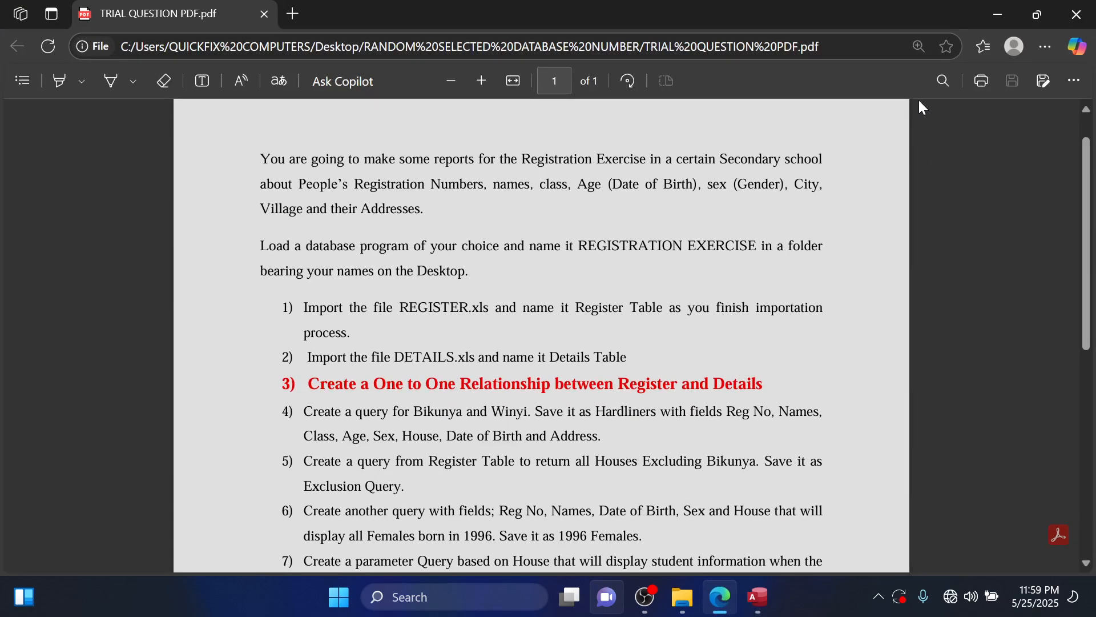
click(996, 15)
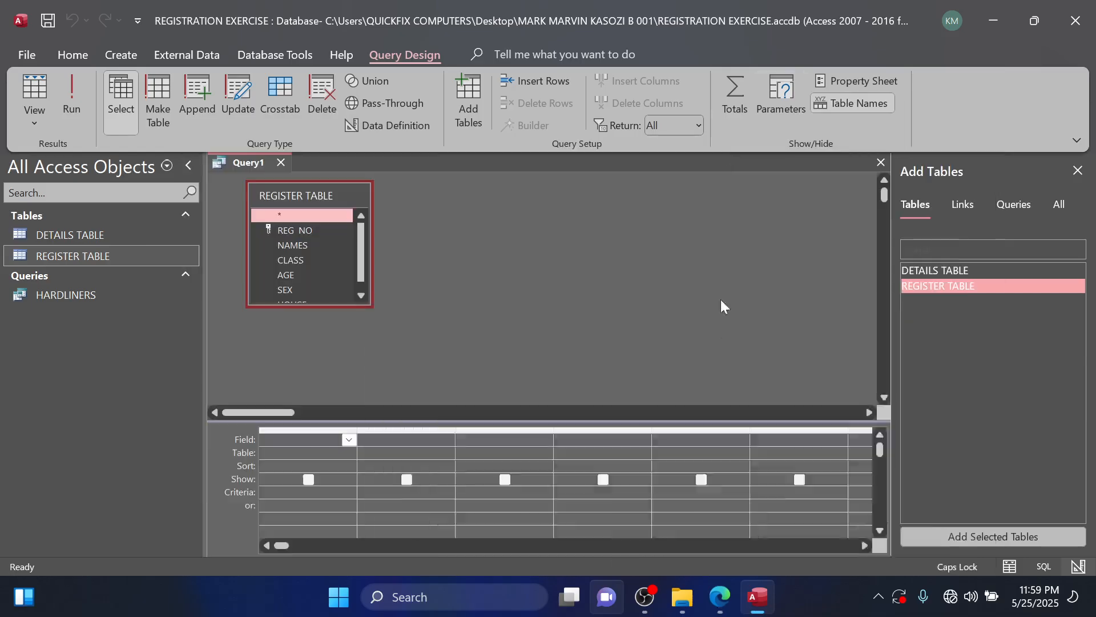
double_click(312, 229)
double_click(300, 244)
click(296, 263)
double_click(297, 265)
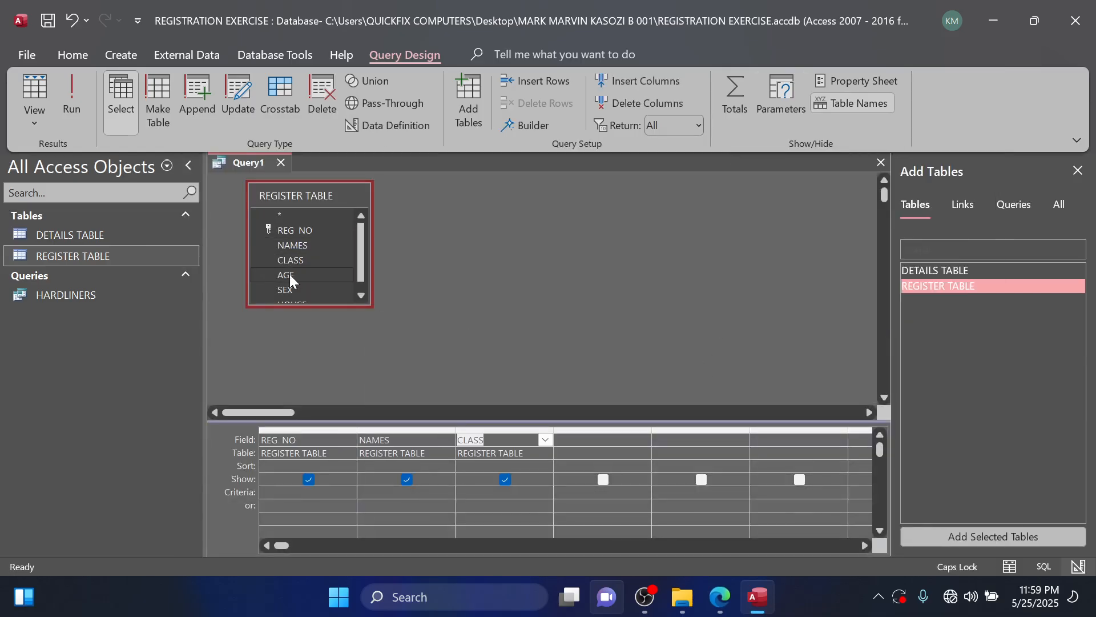
double_click(288, 275)
double_click(286, 287)
scroll(288, 285, down, 1)
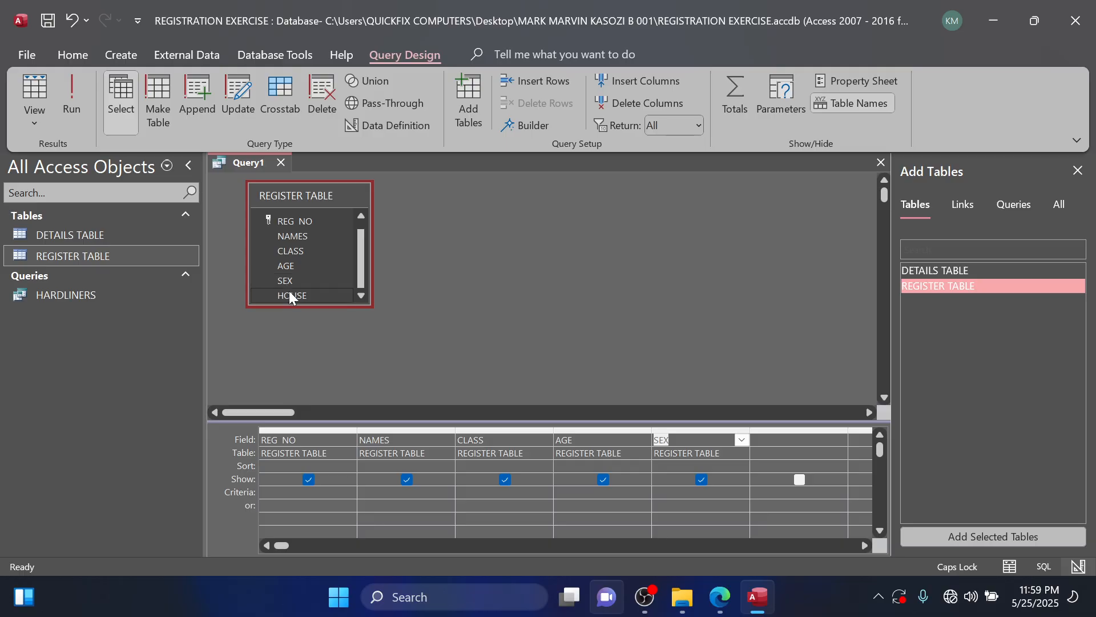
double_click(289, 292)
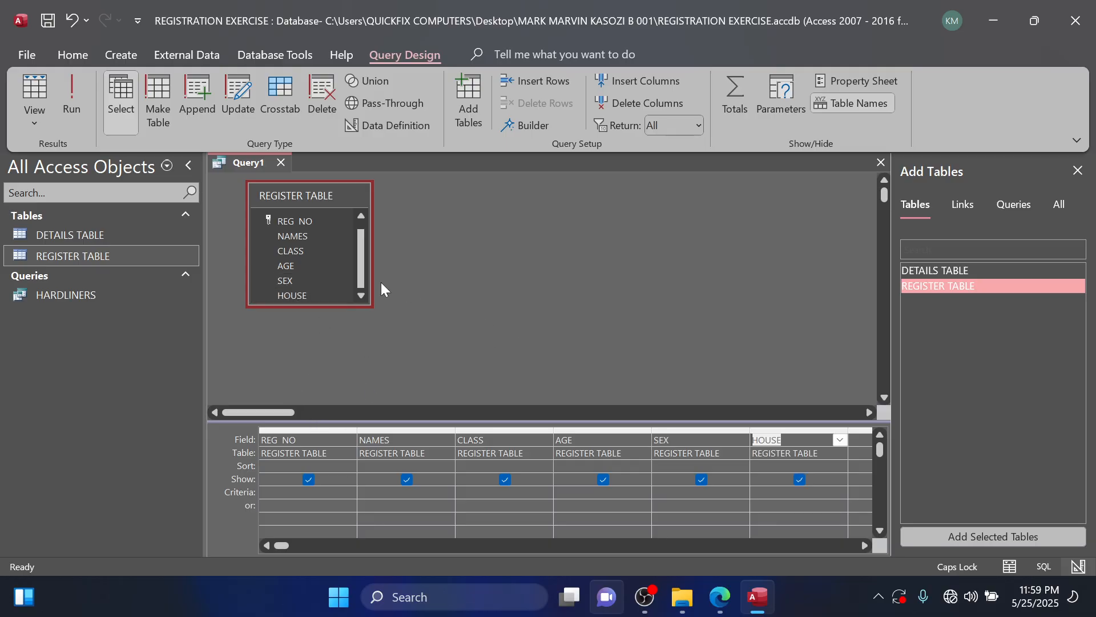
scroll(324, 274, up, 1)
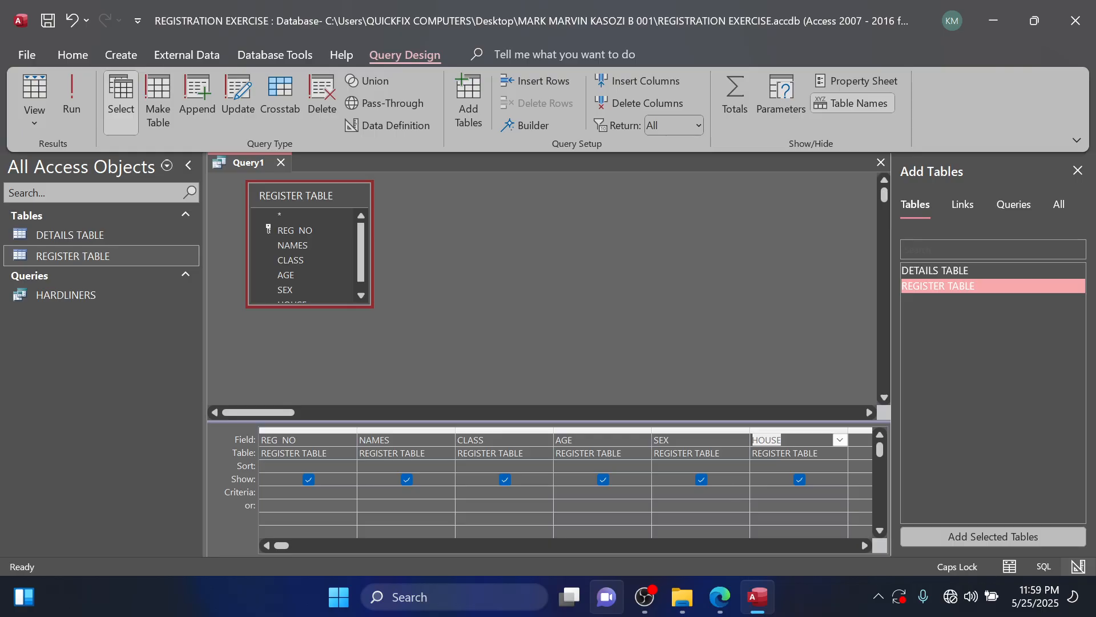
Set the HOUSE criterion to <>Bikunya and run the query.
click(491, 493)
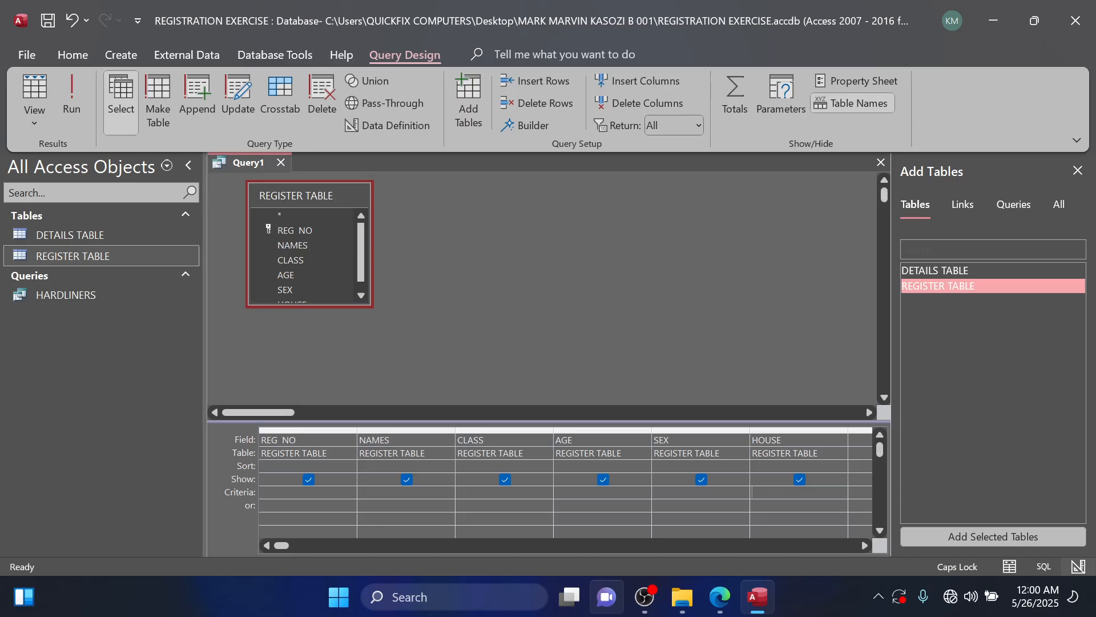
text(<>B)
key(Caps_Lock)
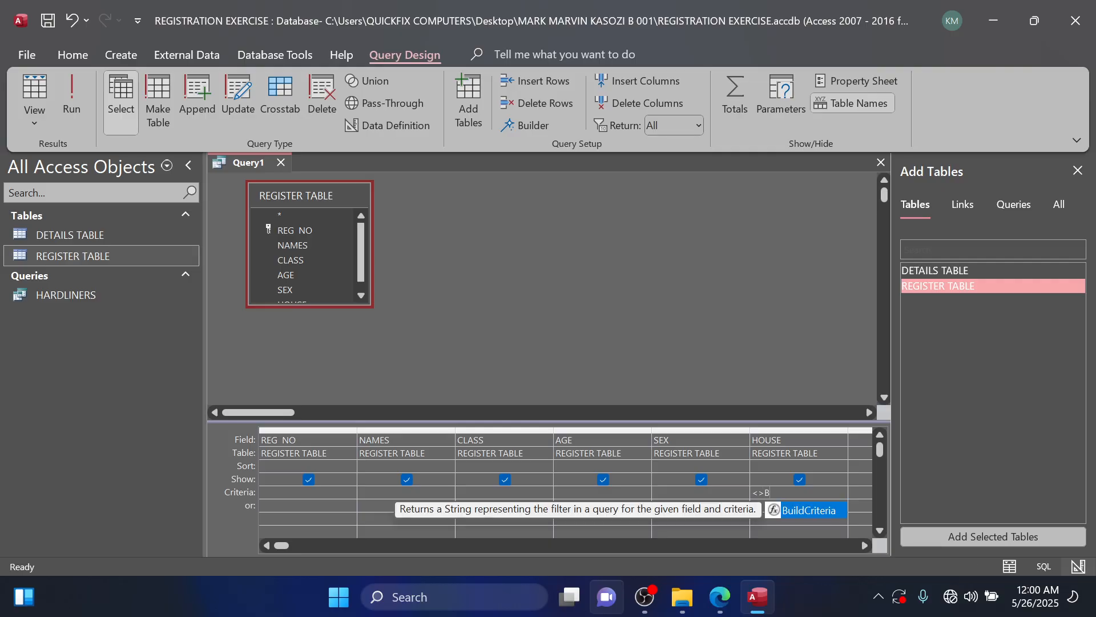
text(ikunya)
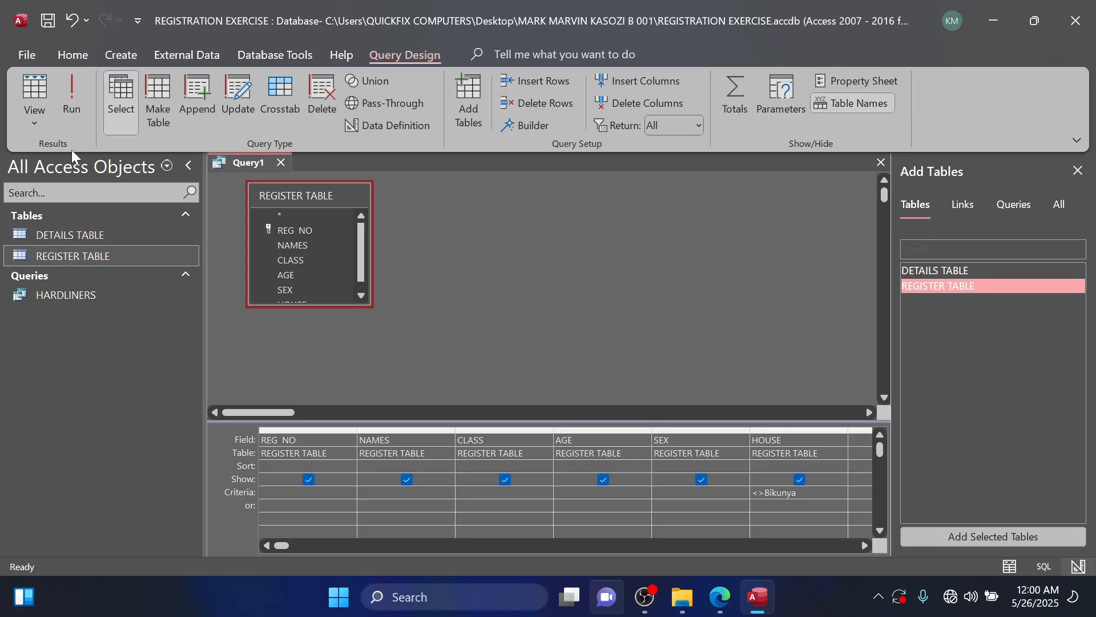
click(78, 118)
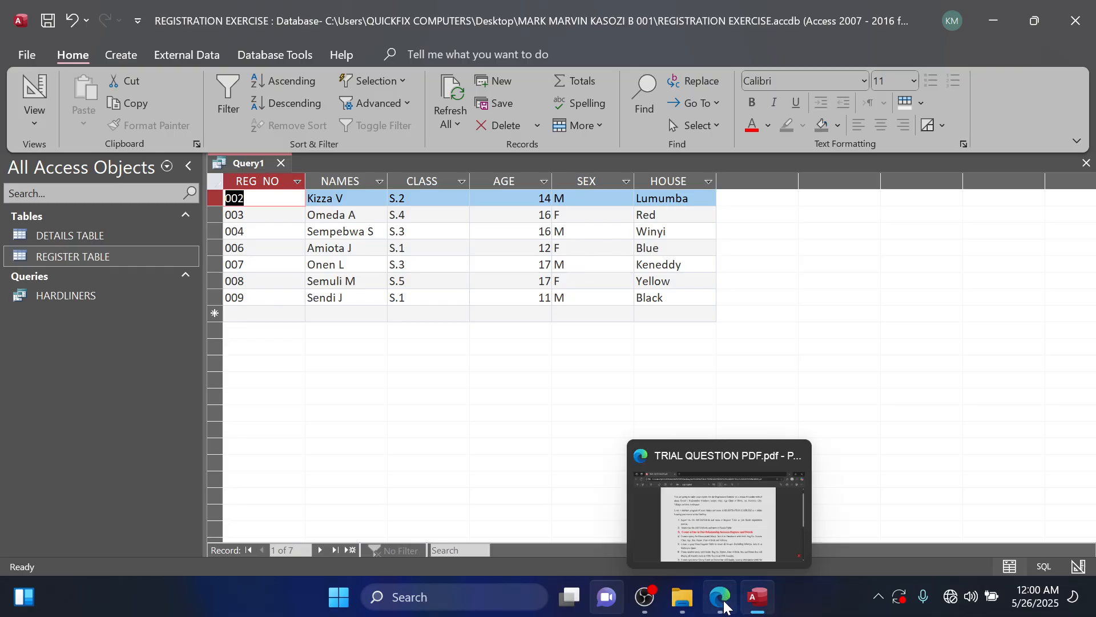
Check the required query name in the question PDF, save the query as EXCLUSION QUERY, and close it.
click(724, 605)
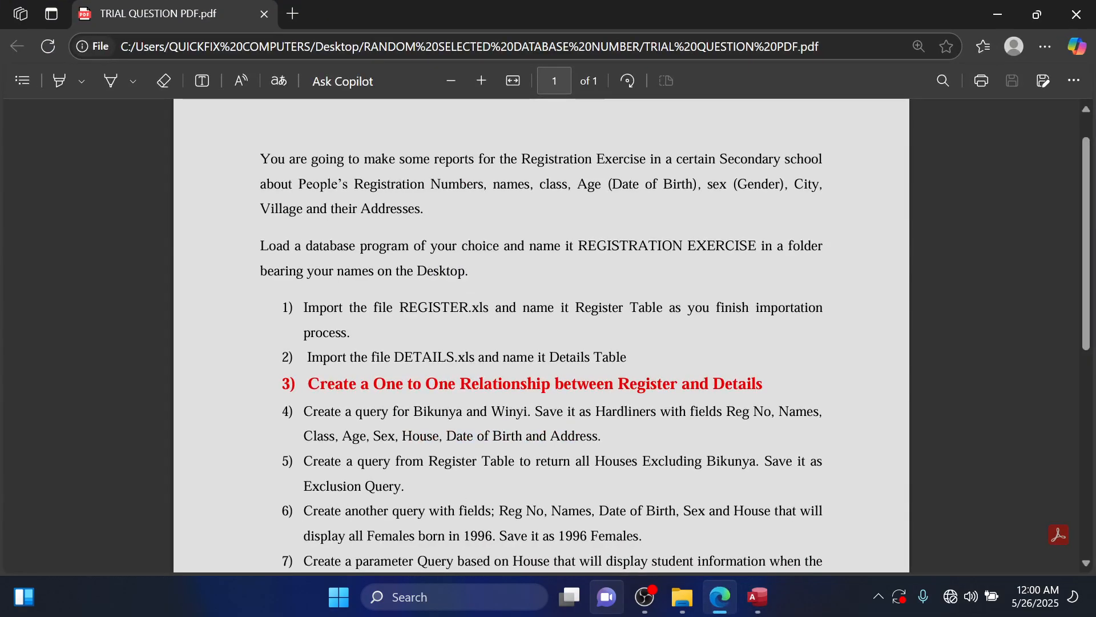
click(998, 14)
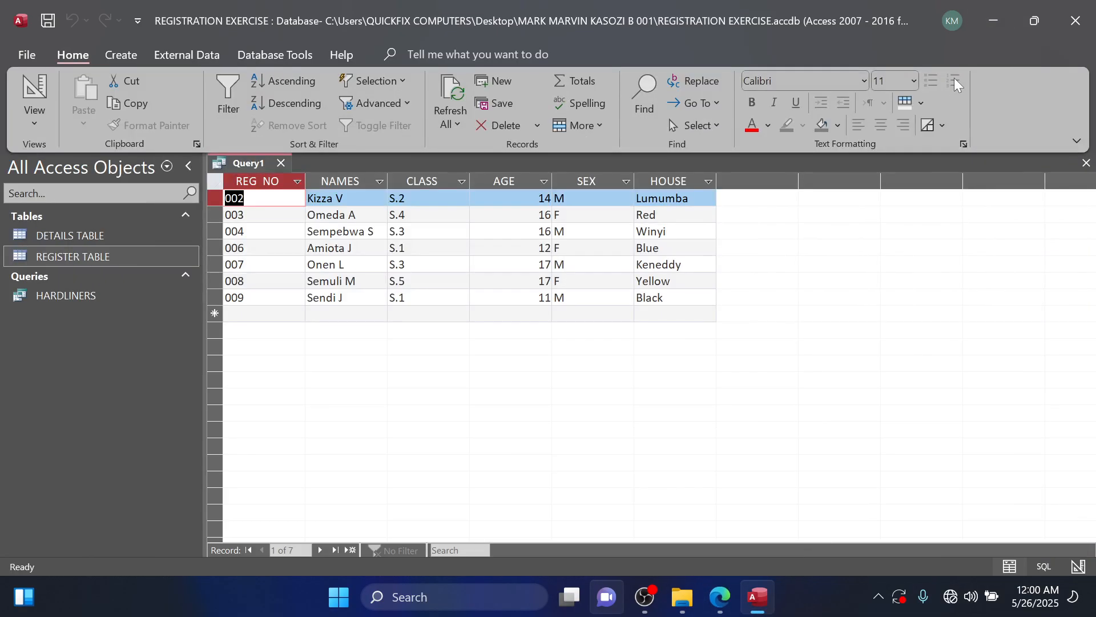
key(ctrl+s)
key(Caps_Lock)
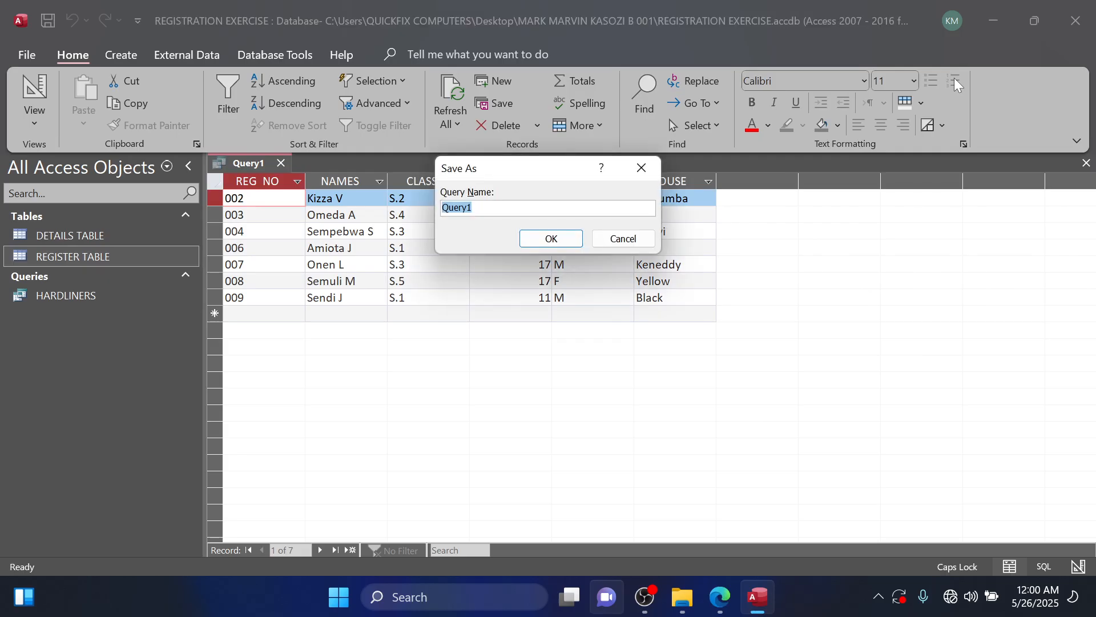
text(XEC)
key(BackSpace)
key(BackSpace)
key(BackSpace)
key(BackSpace)
key(BackSpace)
text(EXCU)
key(BackSpace)
text(LUSION QUERY)
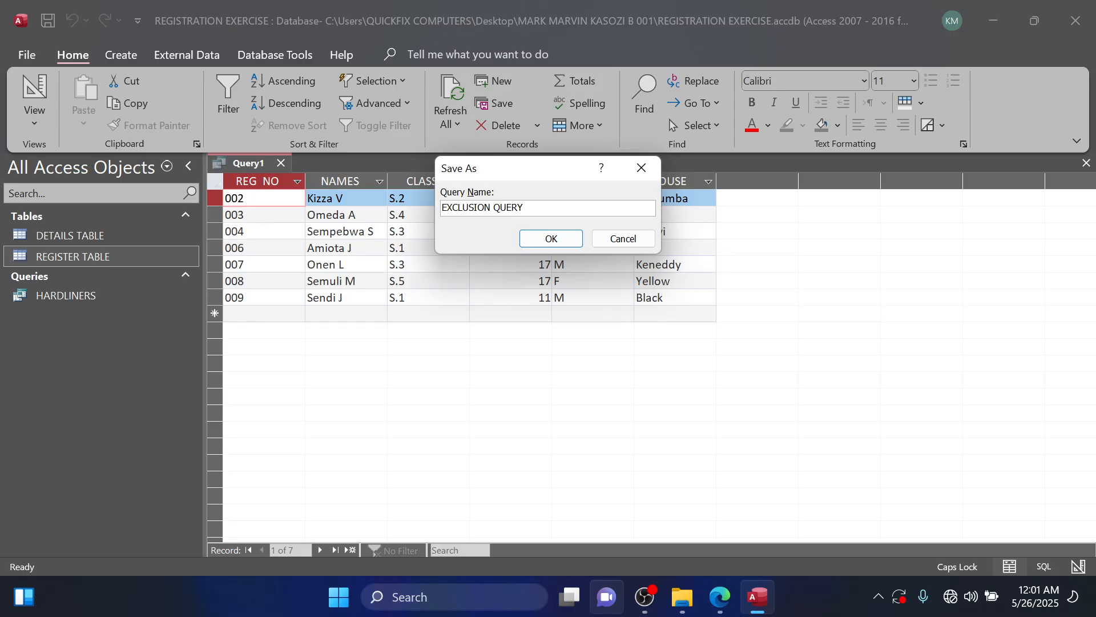
click(551, 240)
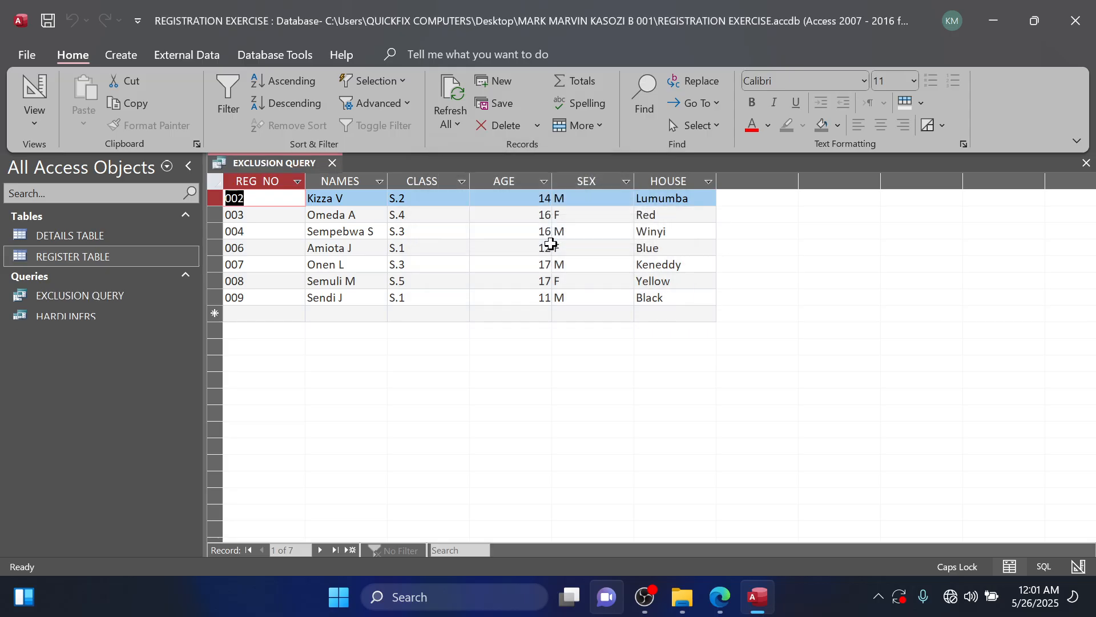
click(333, 164)
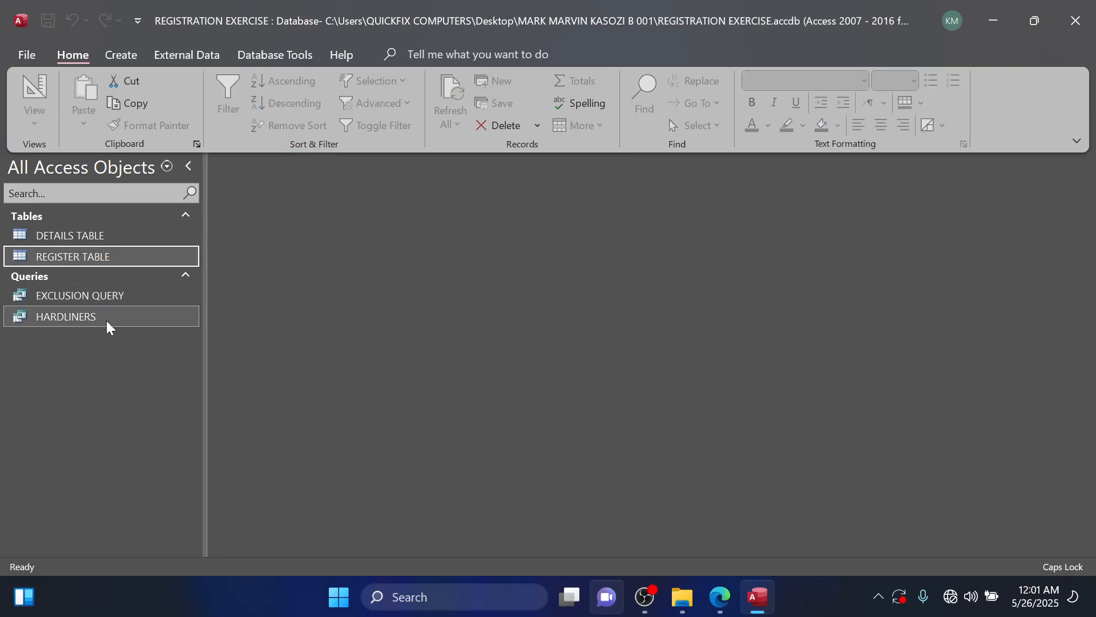
Read question 6 in the question PDF, then review the fields and records of DETAILS TABLE and REGISTER TABLE and close both tables.
click(718, 597)
scroll(541, 335, down, 3)
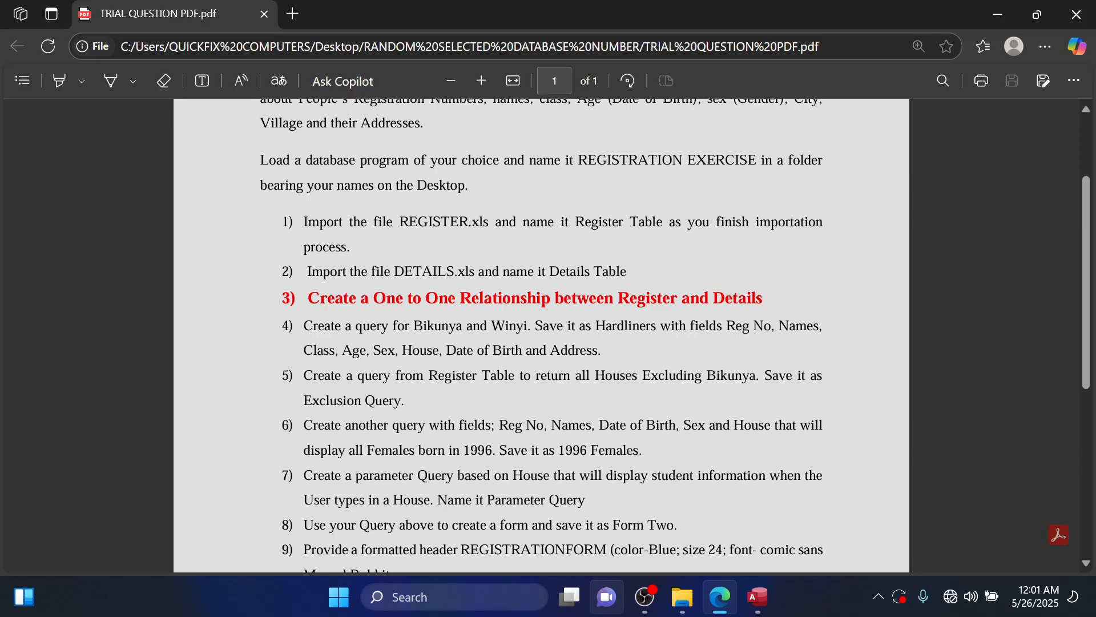
mouse_move(758, 596)
key(alt+Tab)
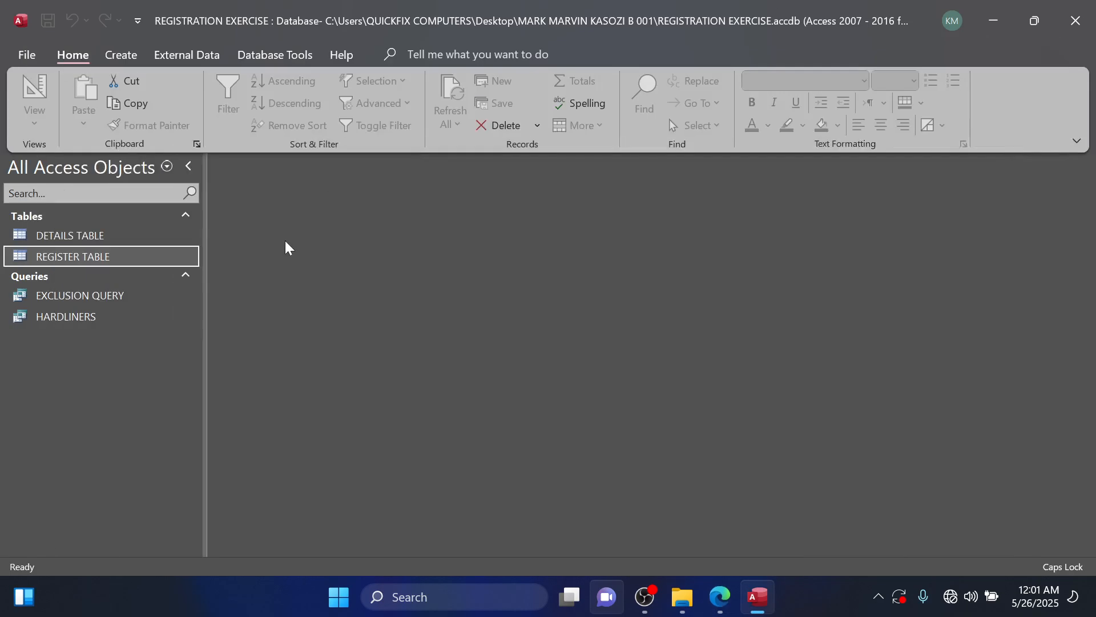
double_click(135, 241)
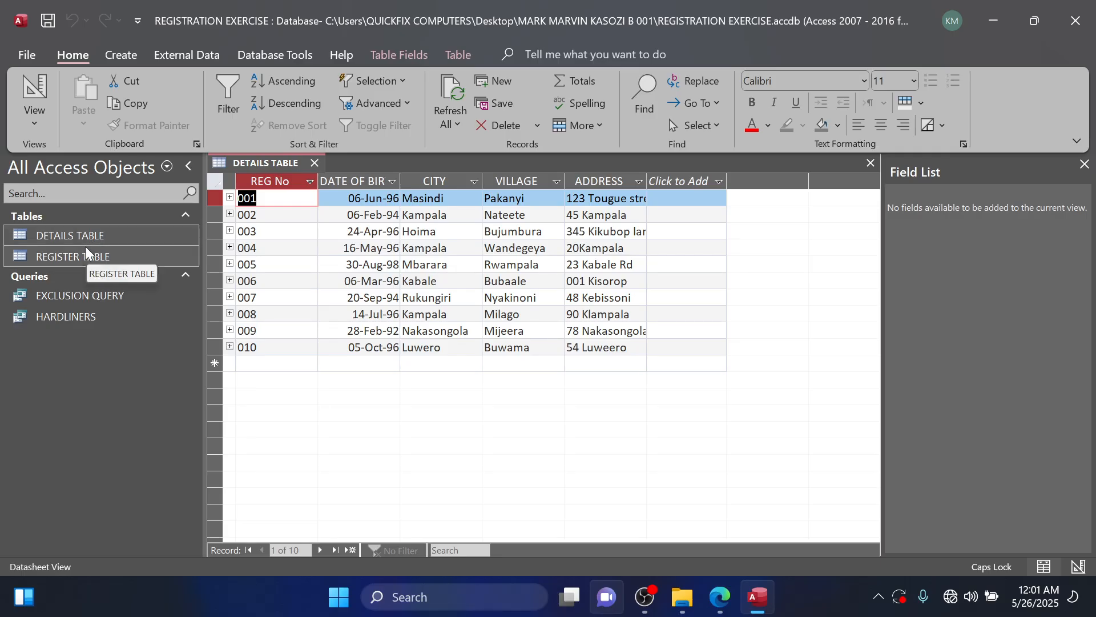
double_click(75, 257)
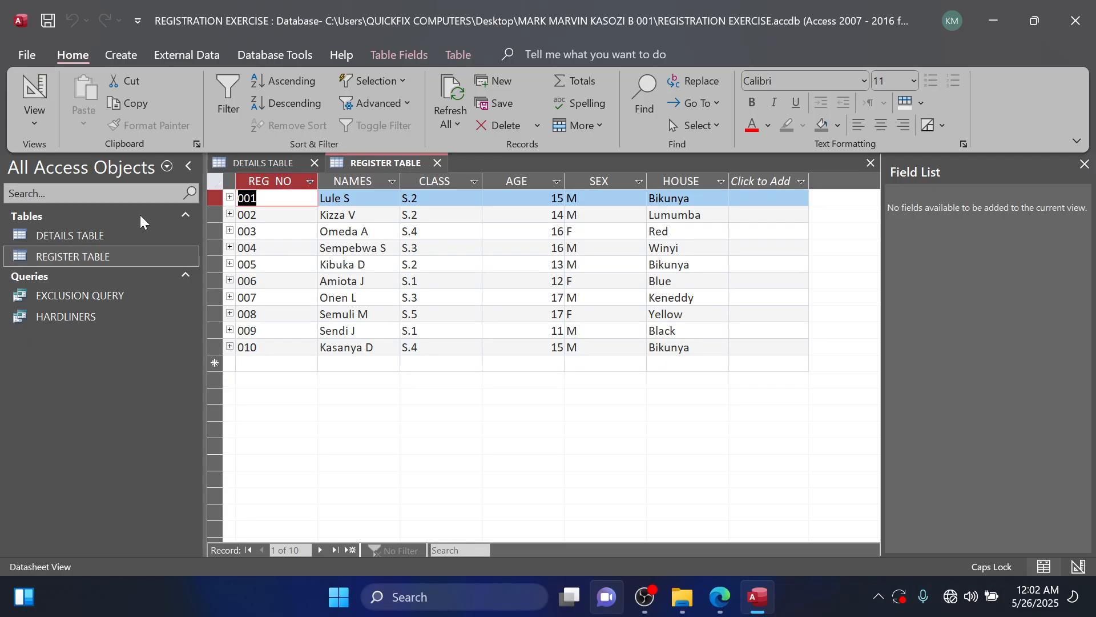
double_click(113, 234)
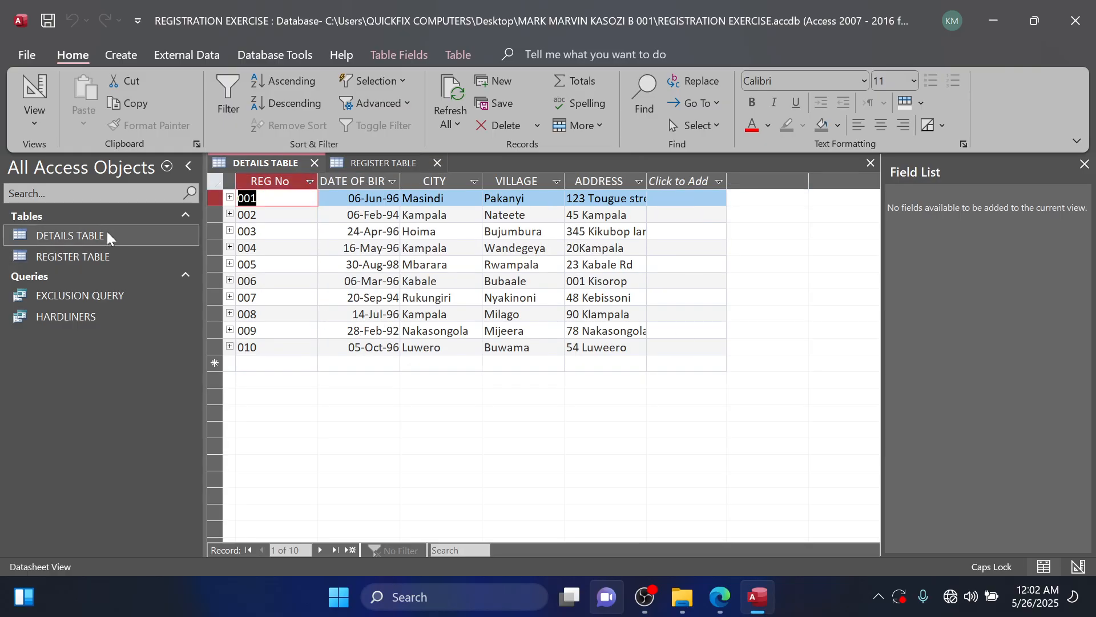
click(1084, 164)
click(1086, 163)
click(1087, 164)
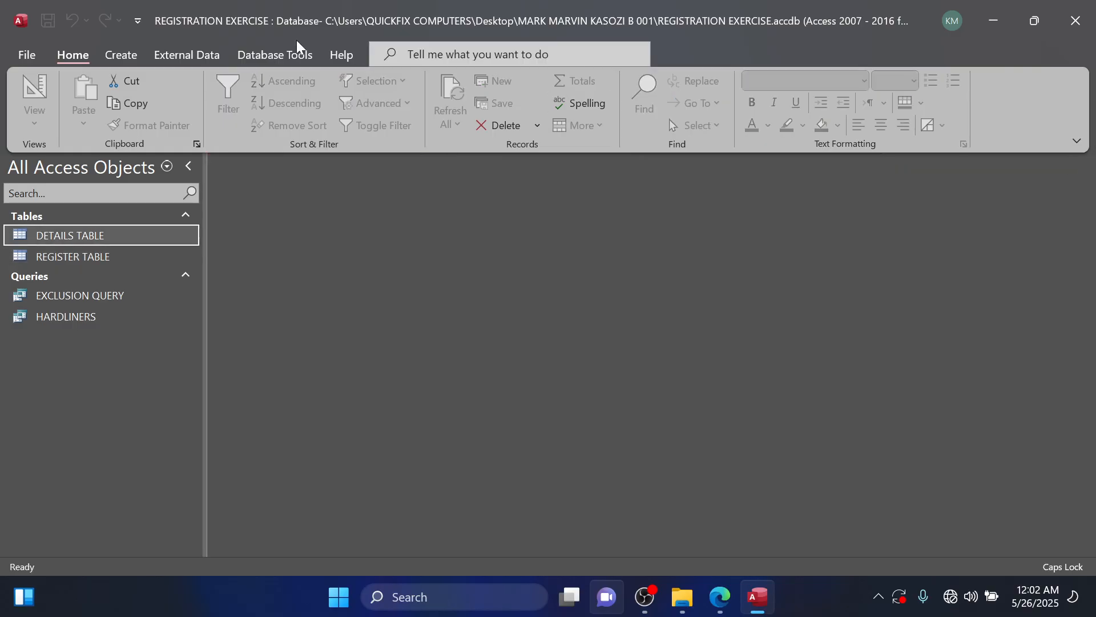
Create a new query in design view with DETAILS TABLE and REGISTER TABLE, and move REGISTER TABLE farther from DETAILS TABLE.
click(121, 54)
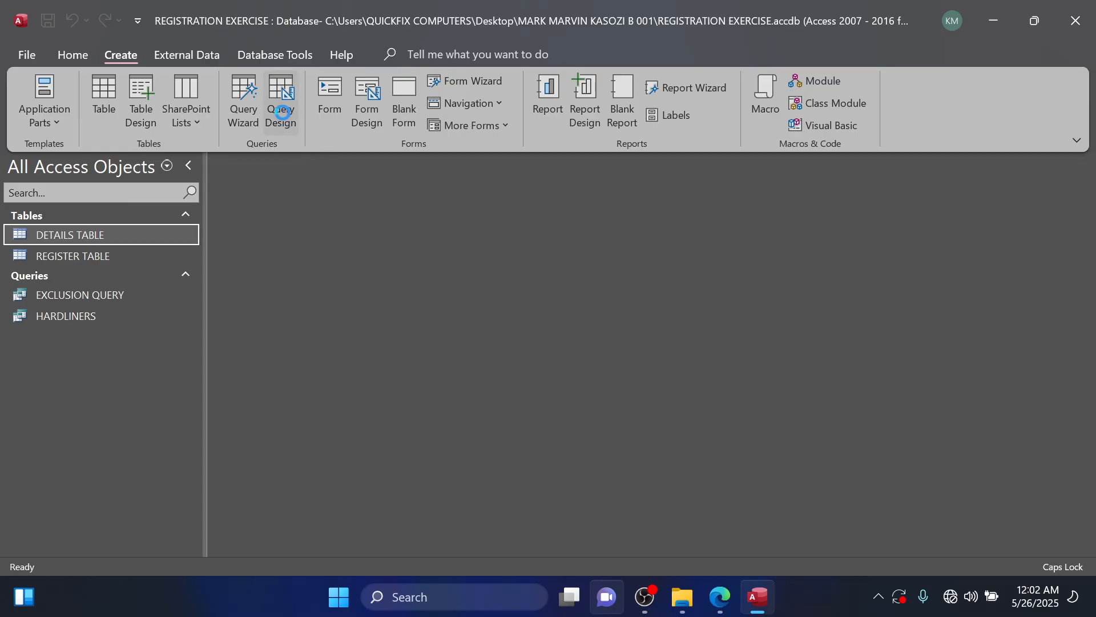
click(281, 102)
double_click(934, 270)
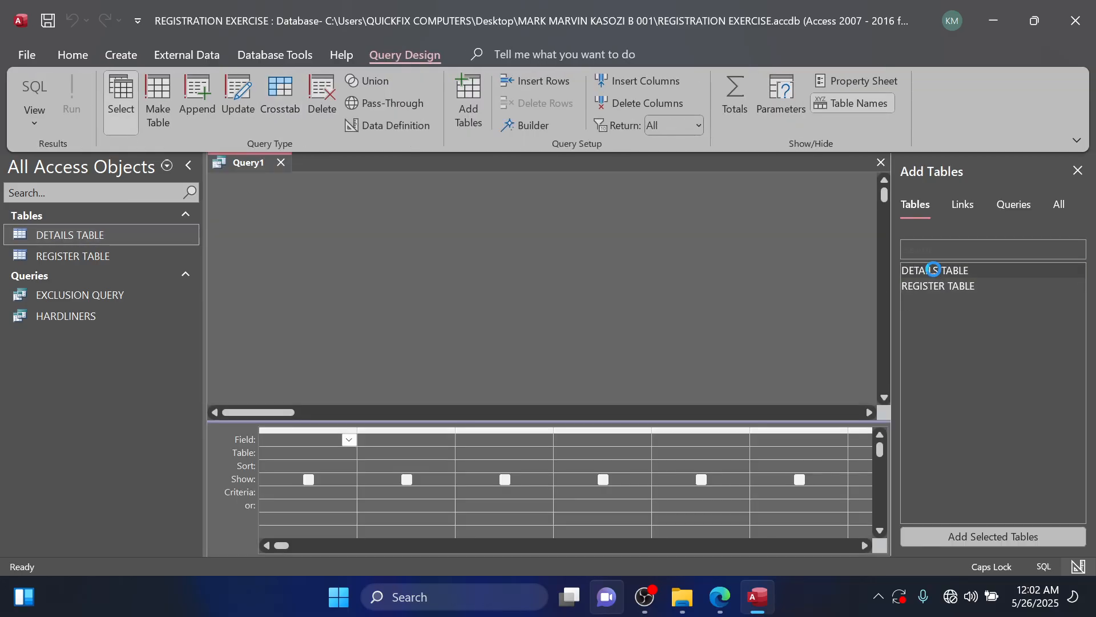
double_click(950, 287)
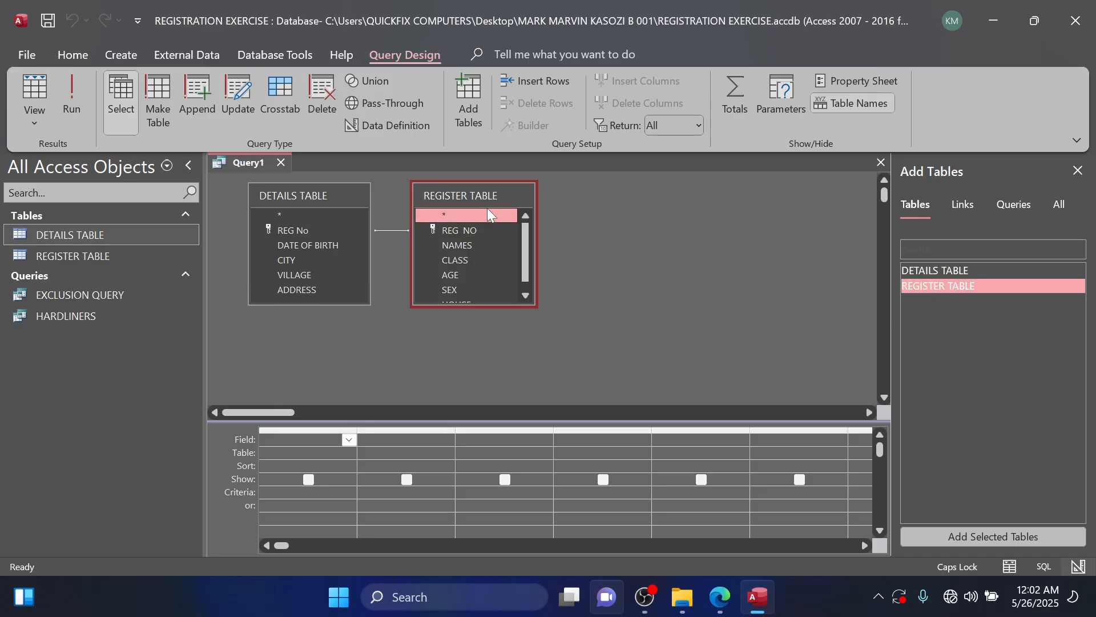
drag(487, 198, 618, 229)
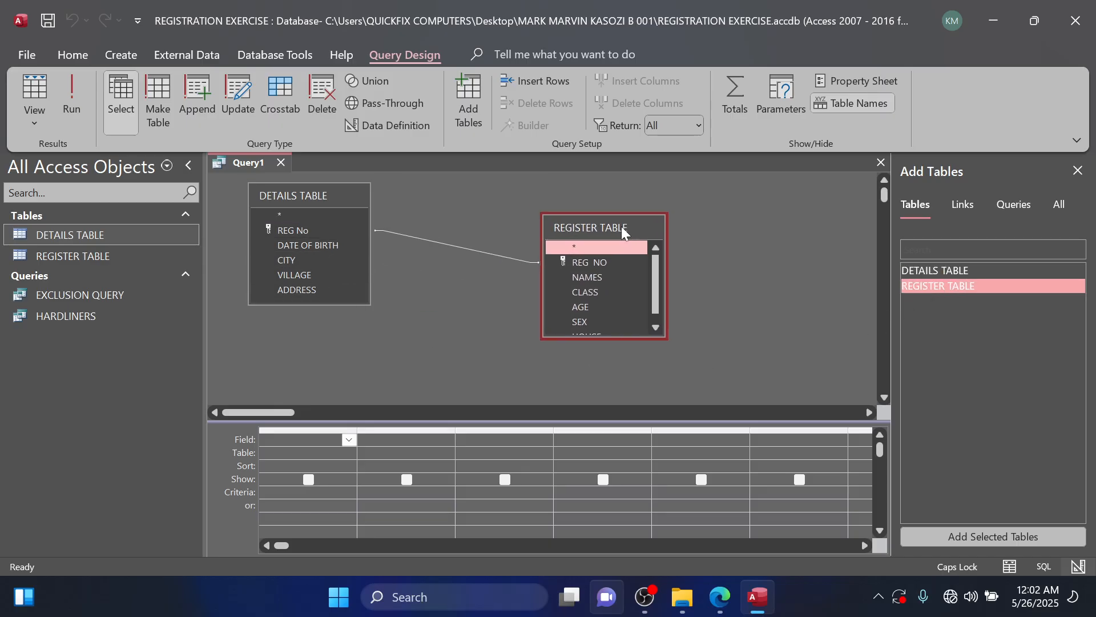
Following question 6 in the PDF, add REG No and DATE OF BIRTH from DETAILS TABLE and NAMES, SEX and HOUSE from REGISTER TABLE.
click(719, 597)
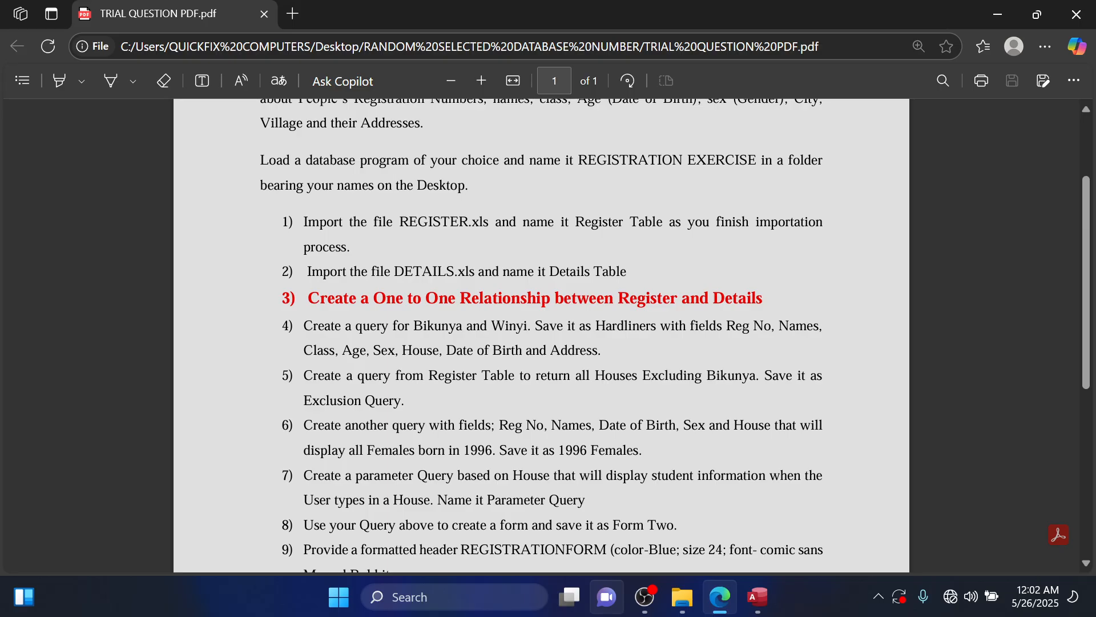
click(757, 596)
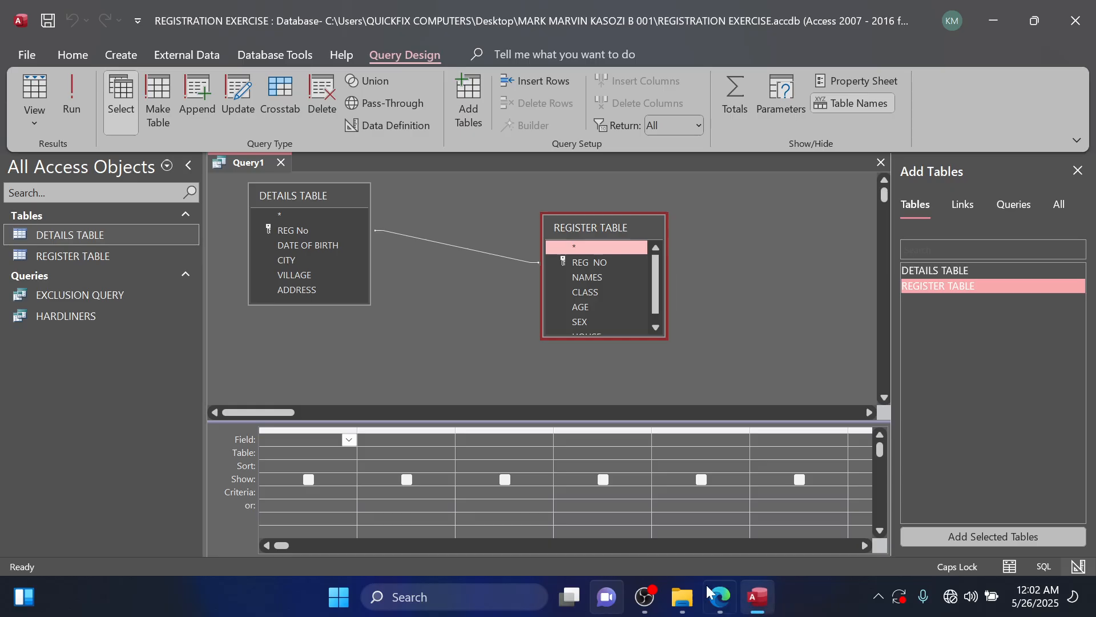
double_click(313, 229)
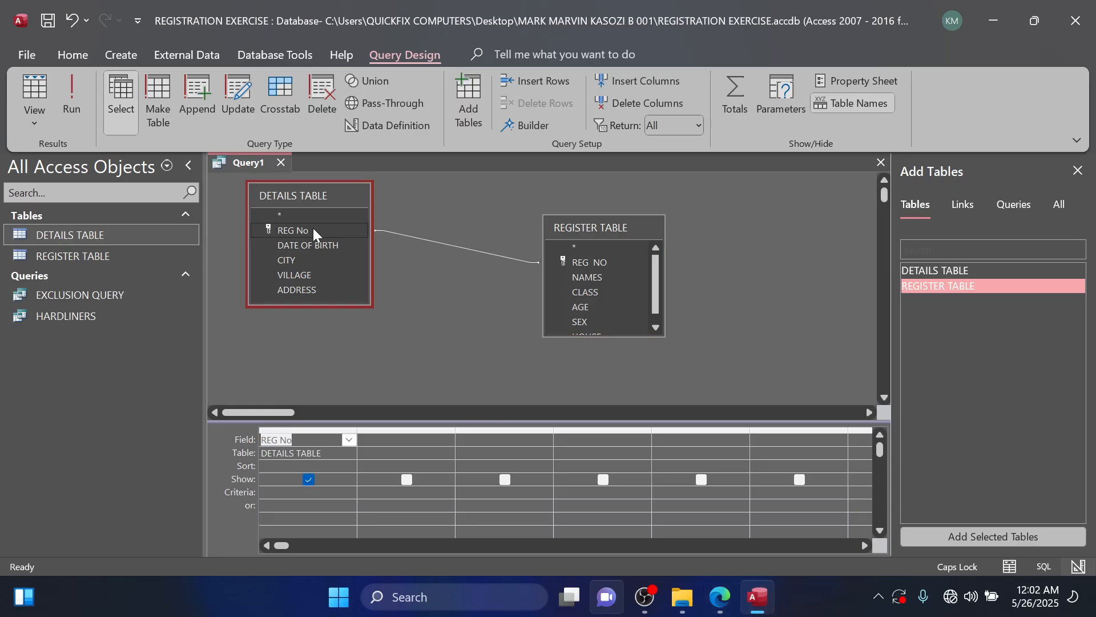
click(583, 276)
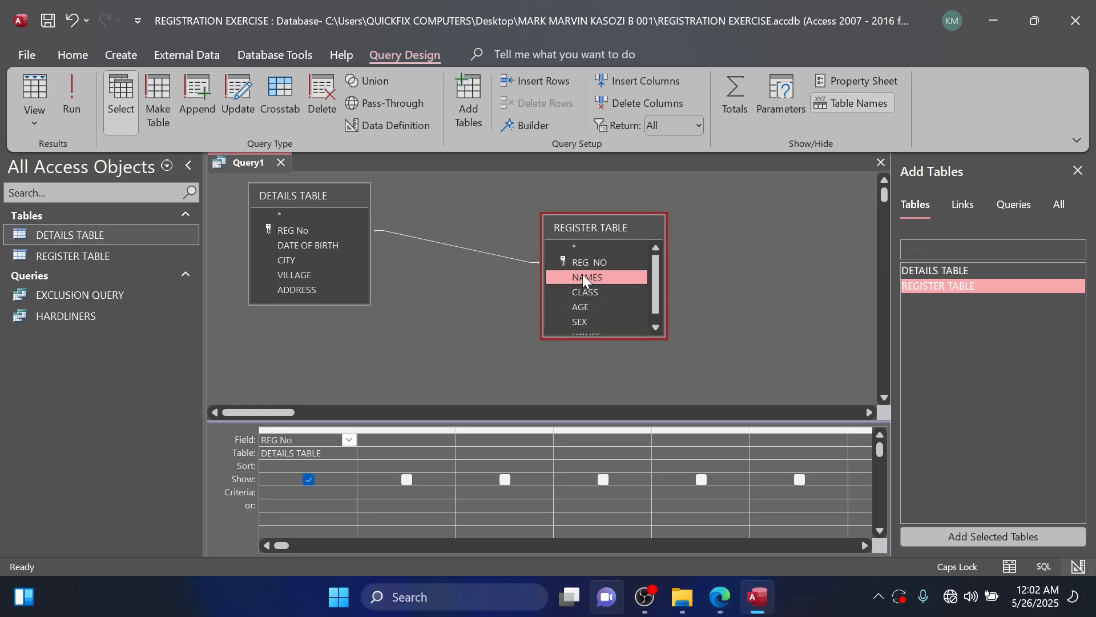
double_click(582, 276)
double_click(306, 244)
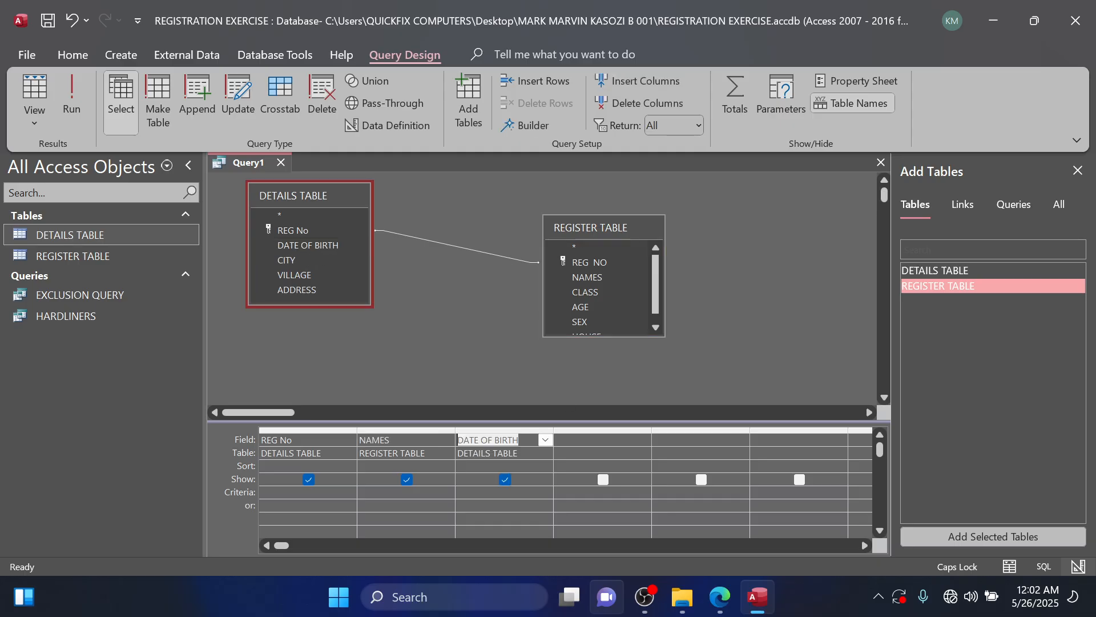
click(718, 604)
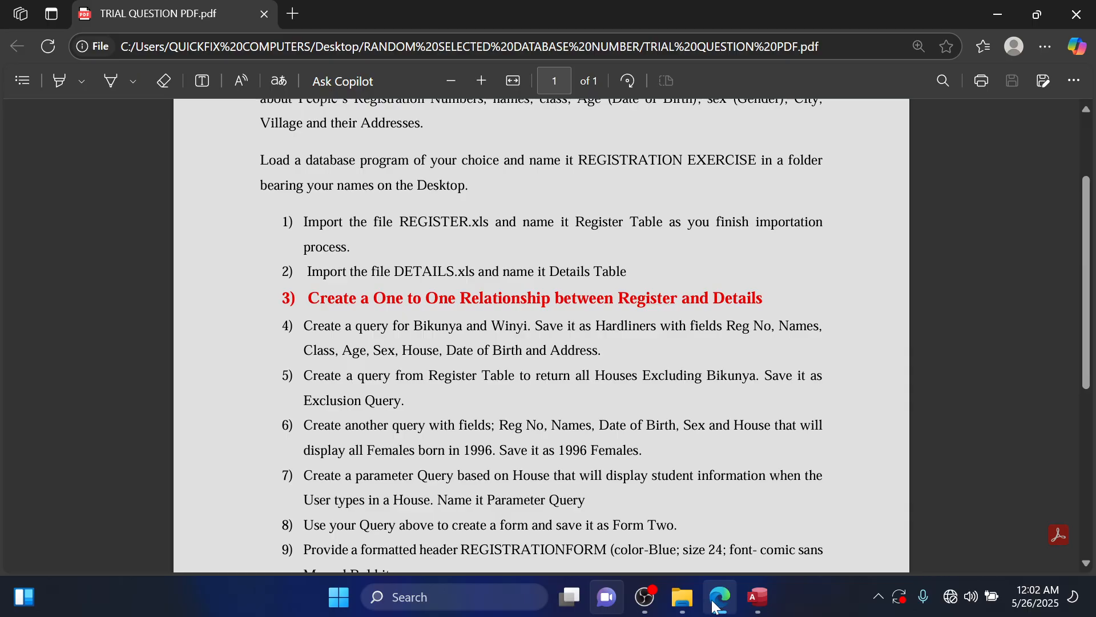
click(997, 14)
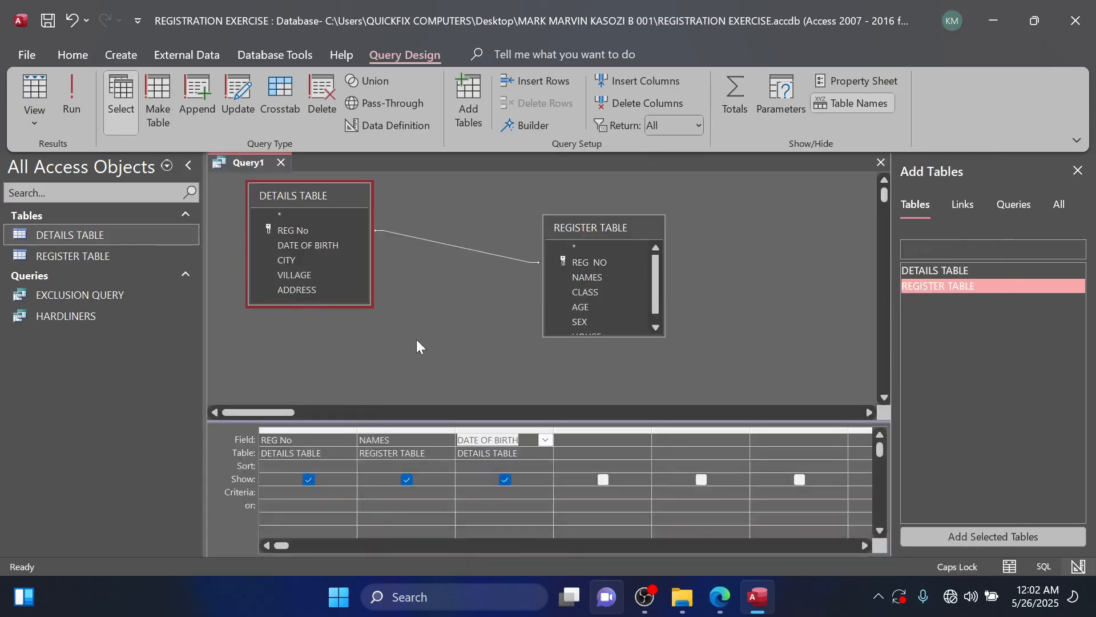
double_click(577, 323)
scroll(596, 308, down, 1)
double_click(594, 327)
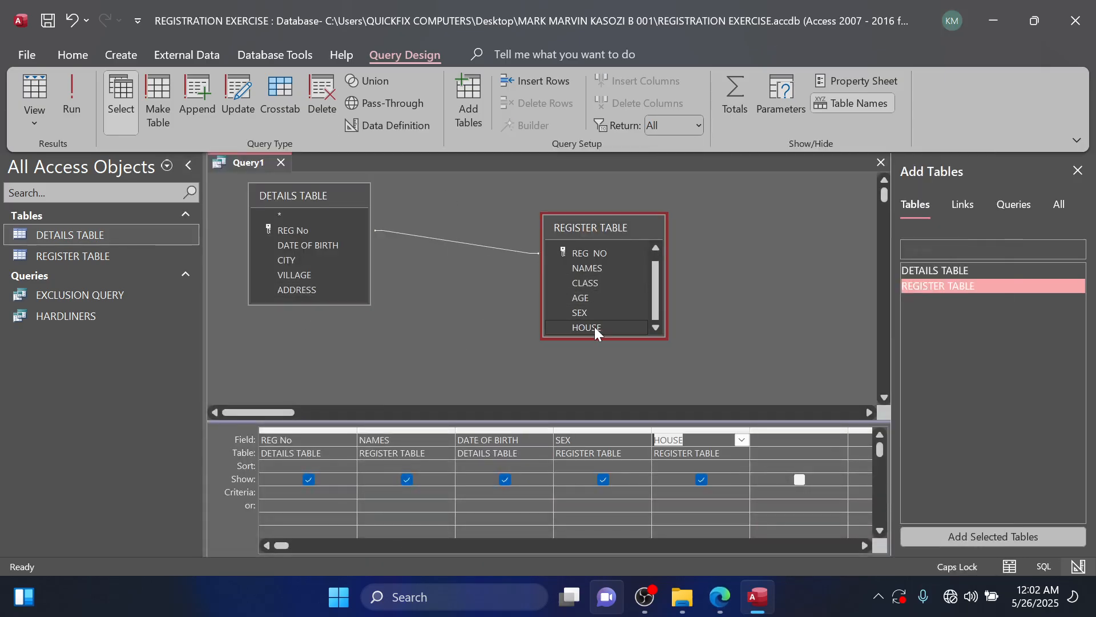
Recheck question 6 in the question PDF and set the SEX criterion to F.
click(719, 597)
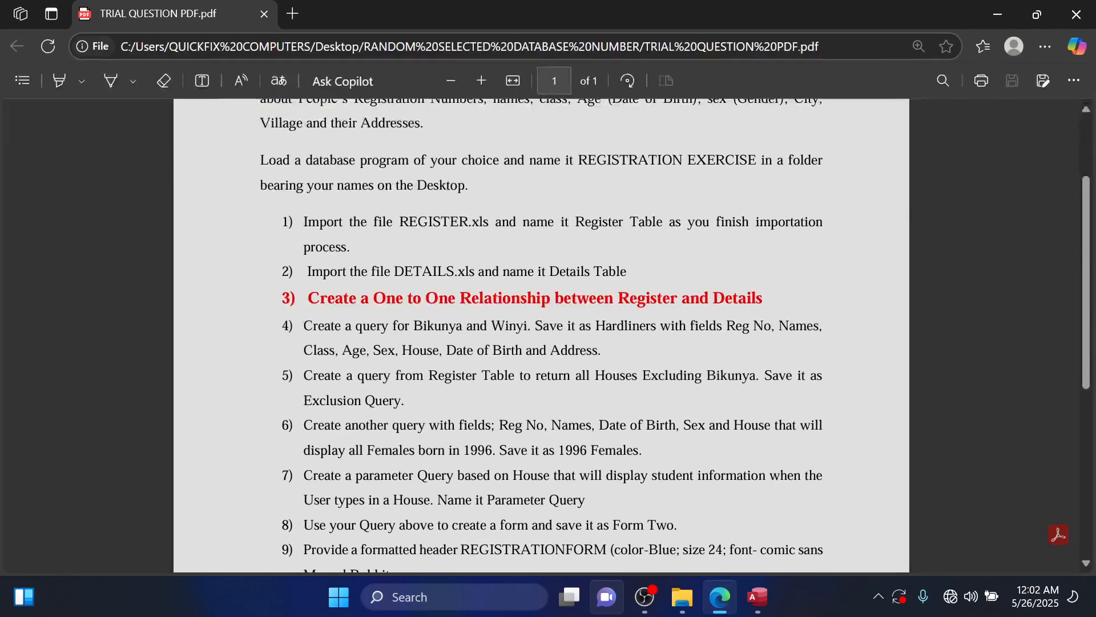
click(999, 16)
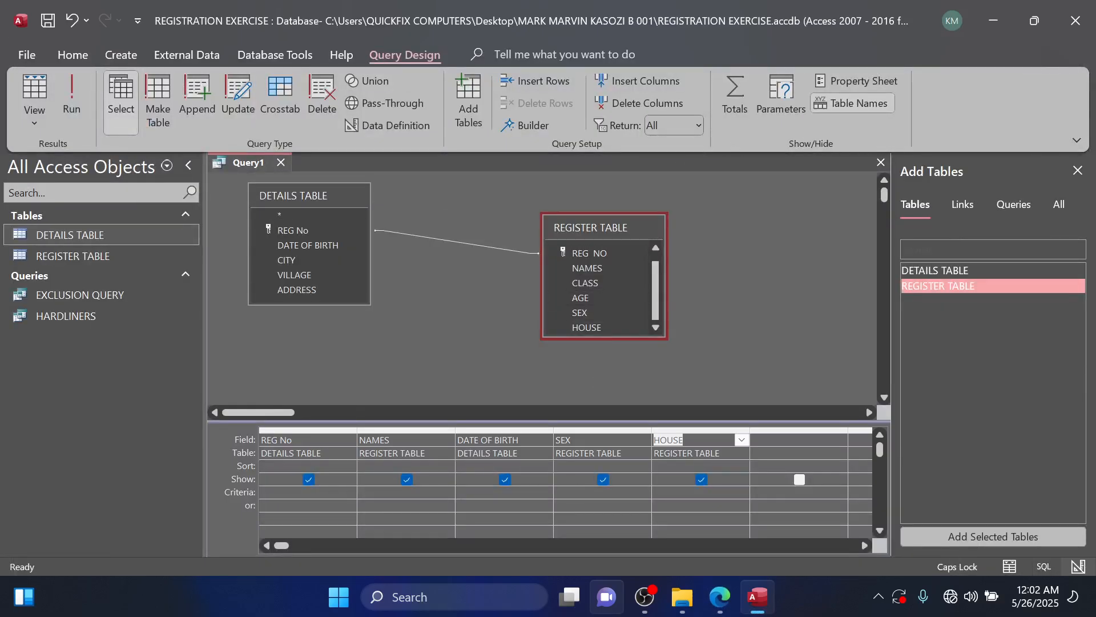
click(567, 492)
text(F)
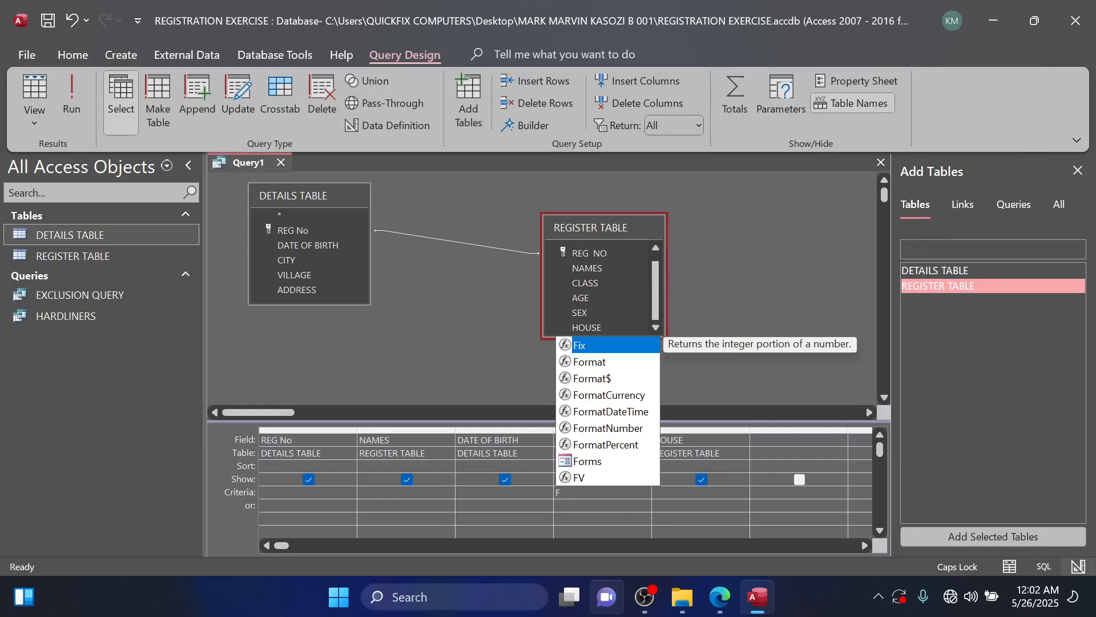
Set the DATE OF BIRTH criterion to BETWEEN #01/01/1996# AND #31/12/1996# and run the query.
click(486, 492)
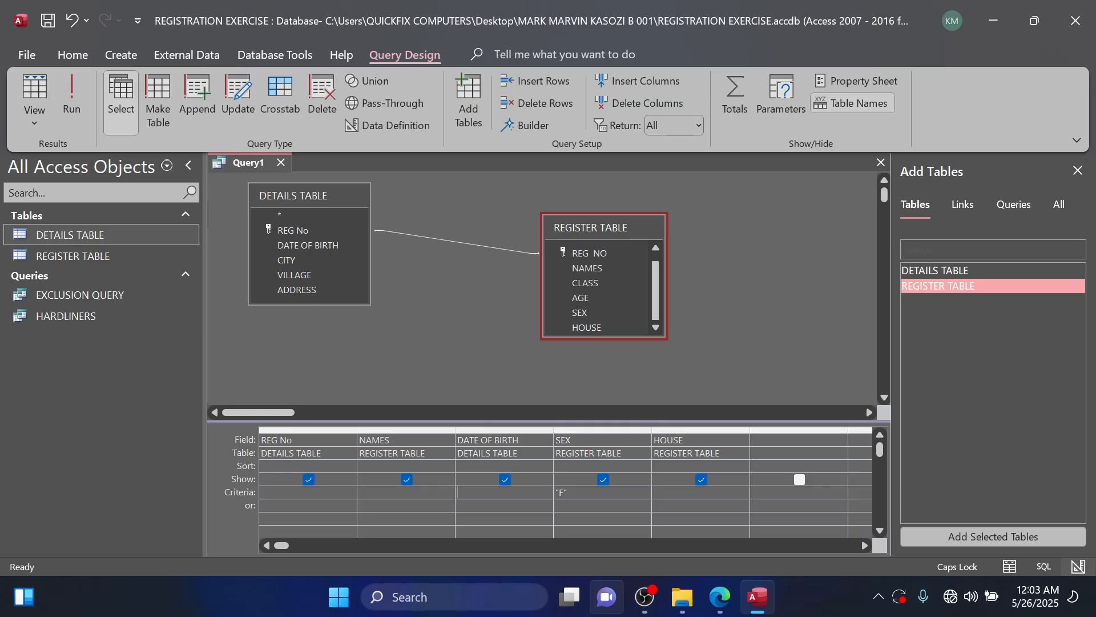
text(BET)
text(WEE)
text(N)
text( #)
text(01)
text(/)
text(01/)
text(199)
text(6)
text(#)
text(AND)
text( #)
text(31)
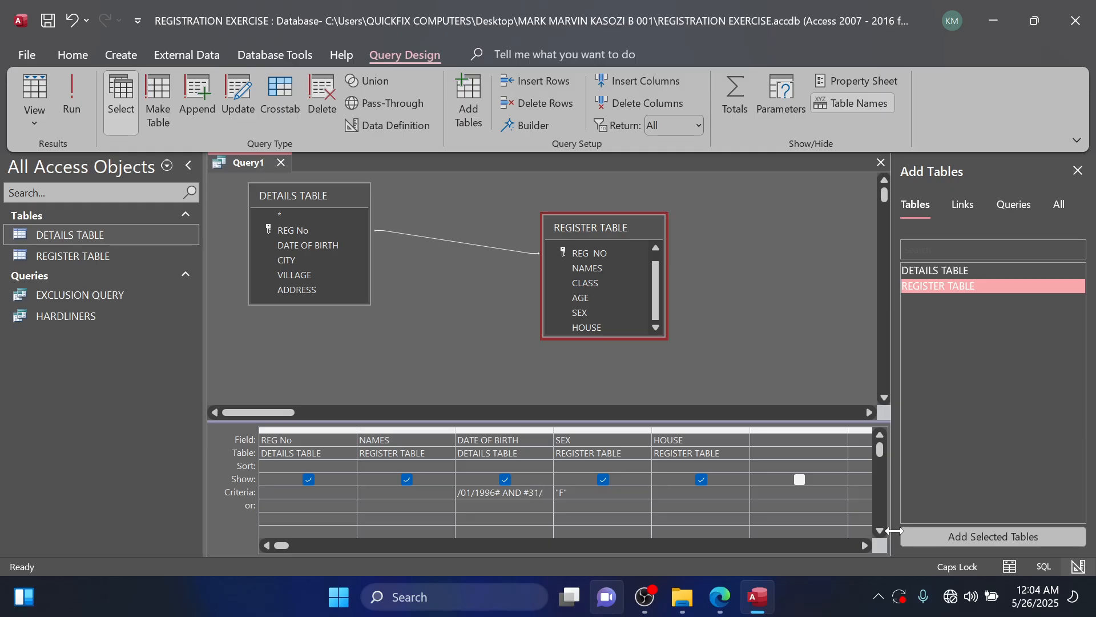
text(12/1996)
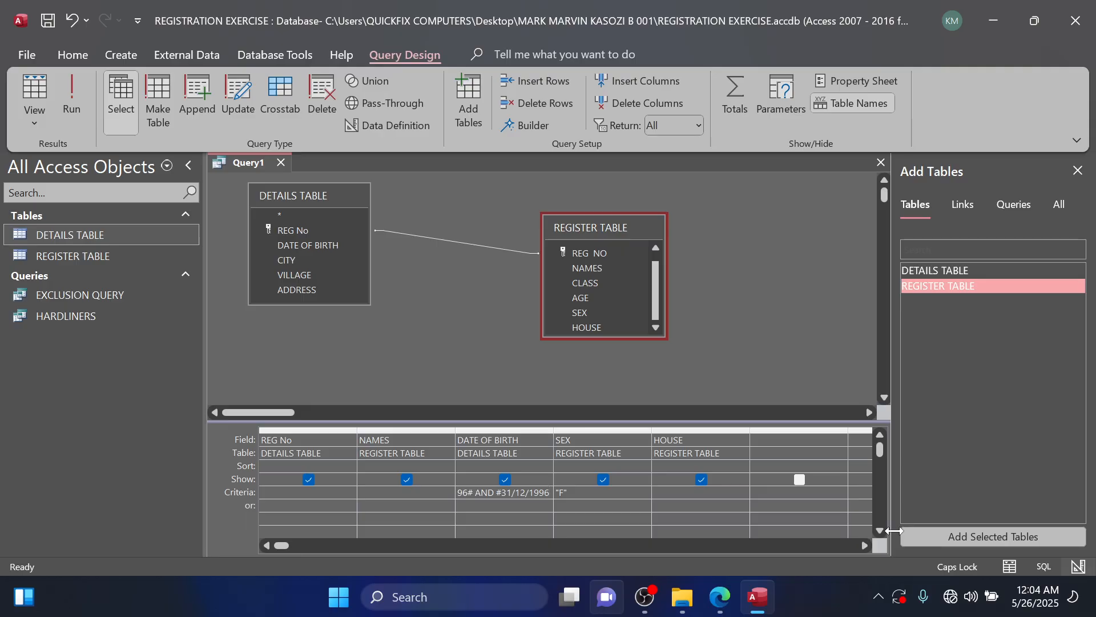
text(#)
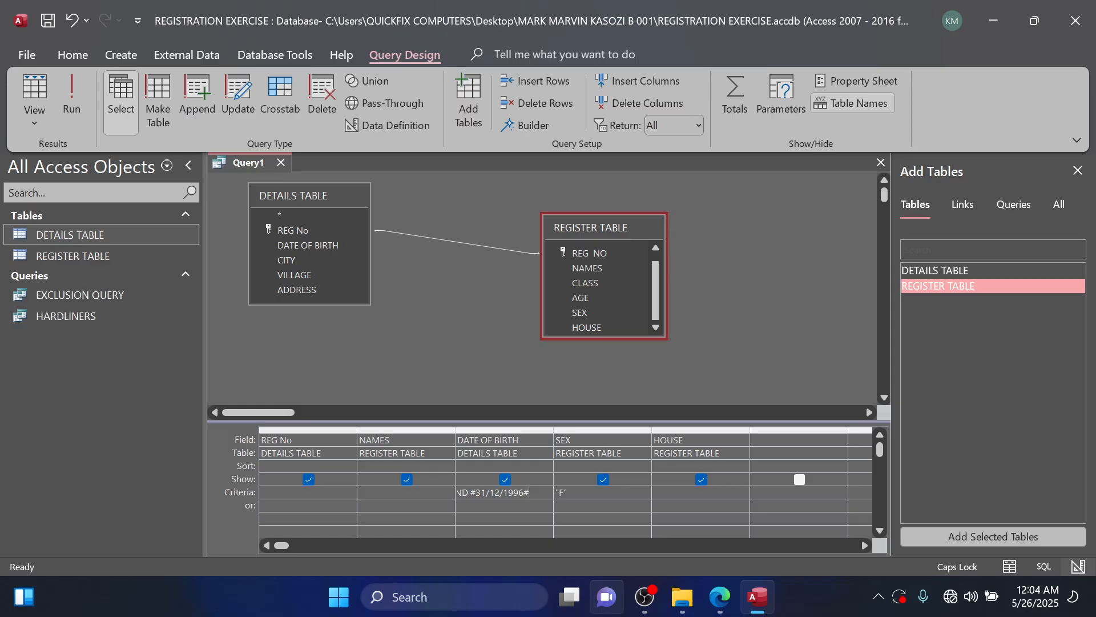
click(67, 104)
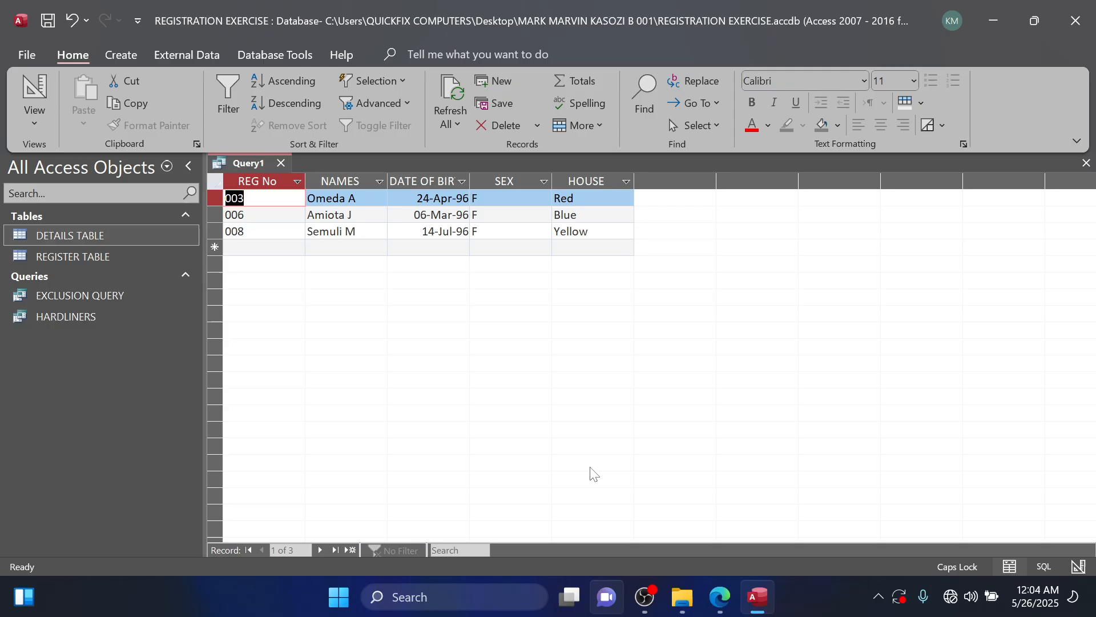
Check the required query name in the question PDF, save the query as 1996 FEMALES, and close it.
click(716, 600)
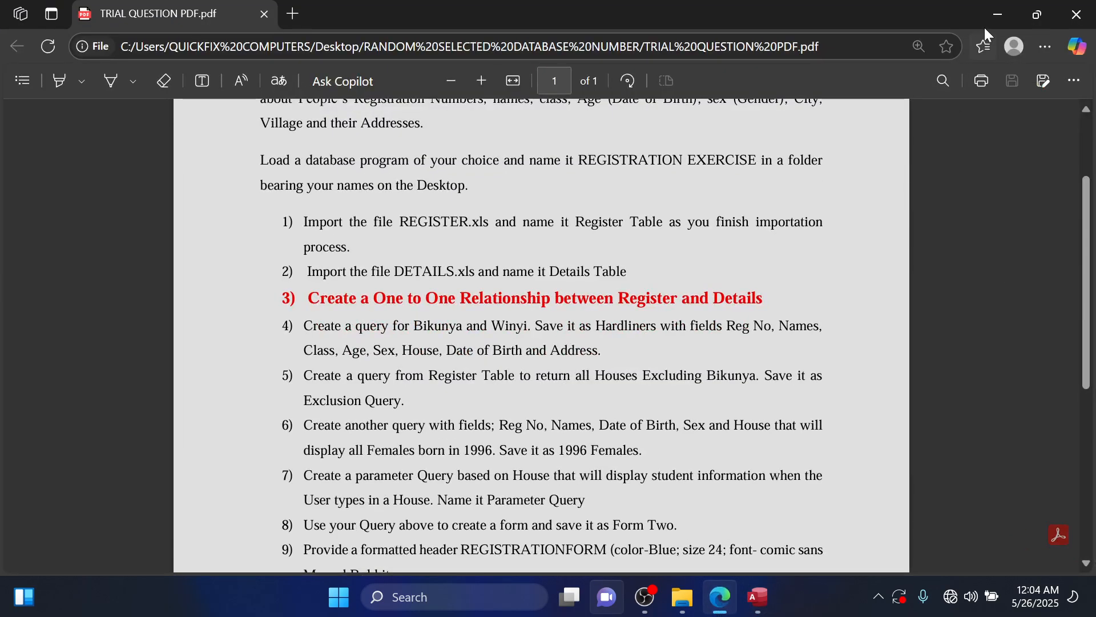
click(999, 18)
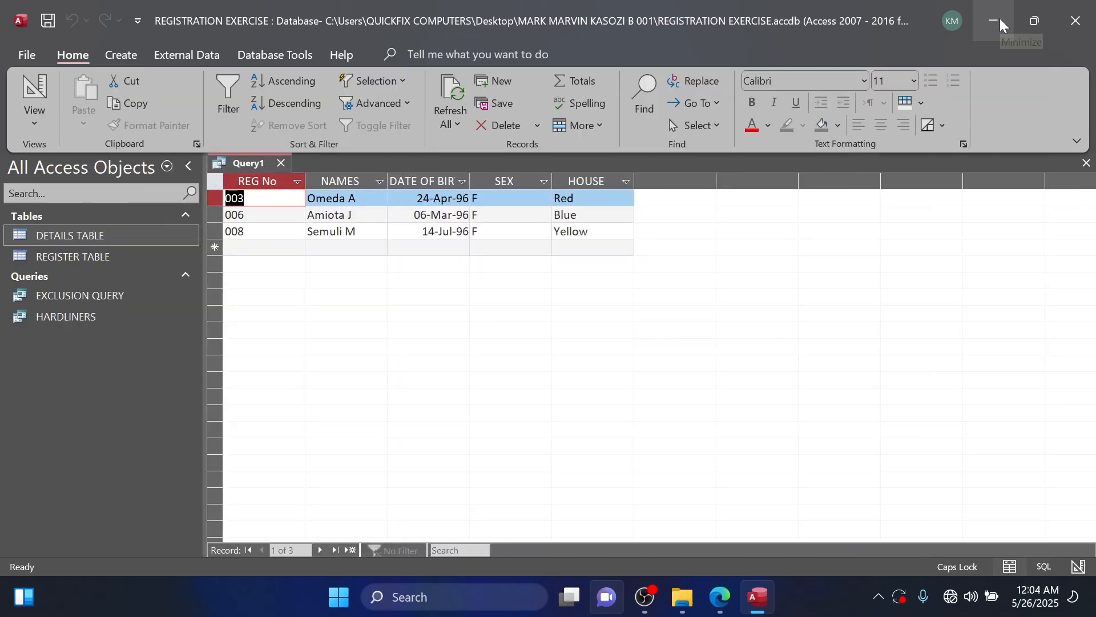
key(ctrl+s)
text(1)
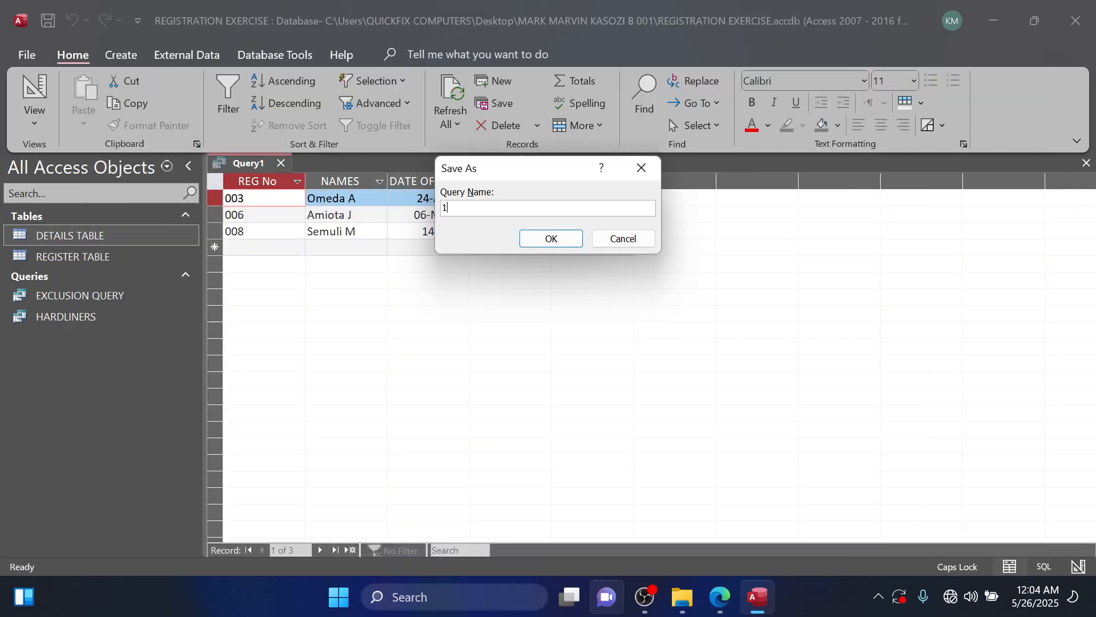
text(996 FEMALES)
click(552, 239)
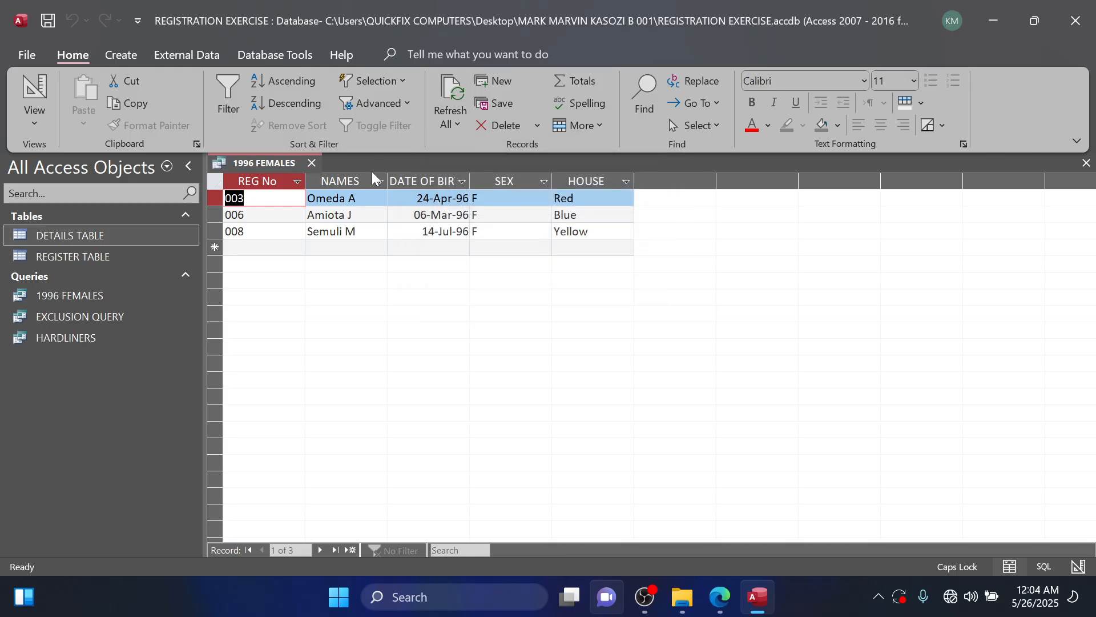
click(311, 163)
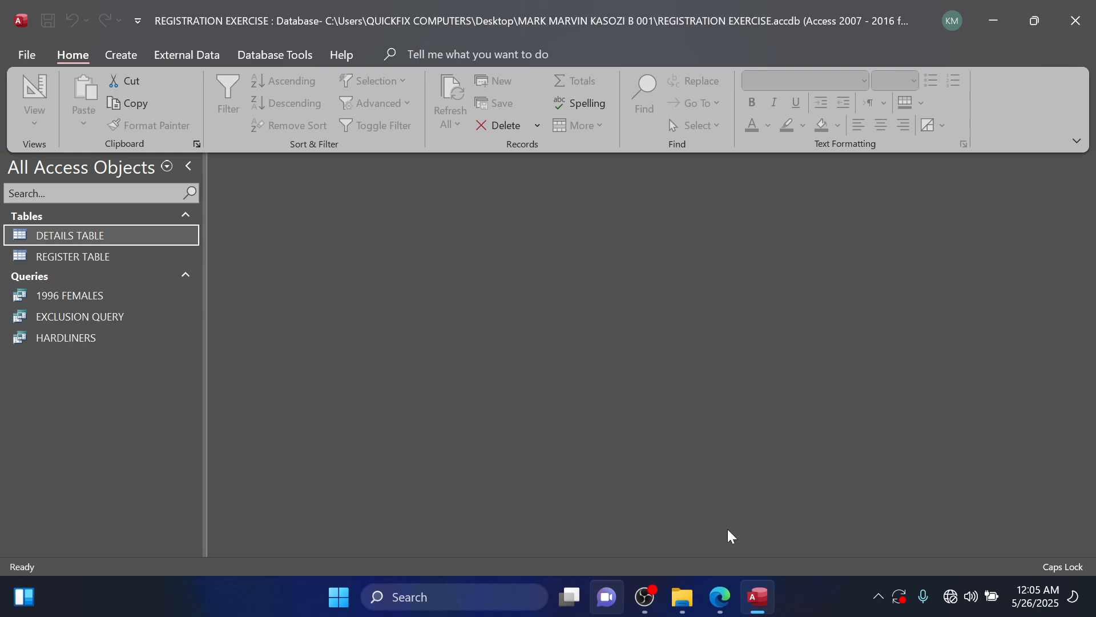
Read question 7 in the question PDF and start a new query in Design view in Access.
click(719, 596)
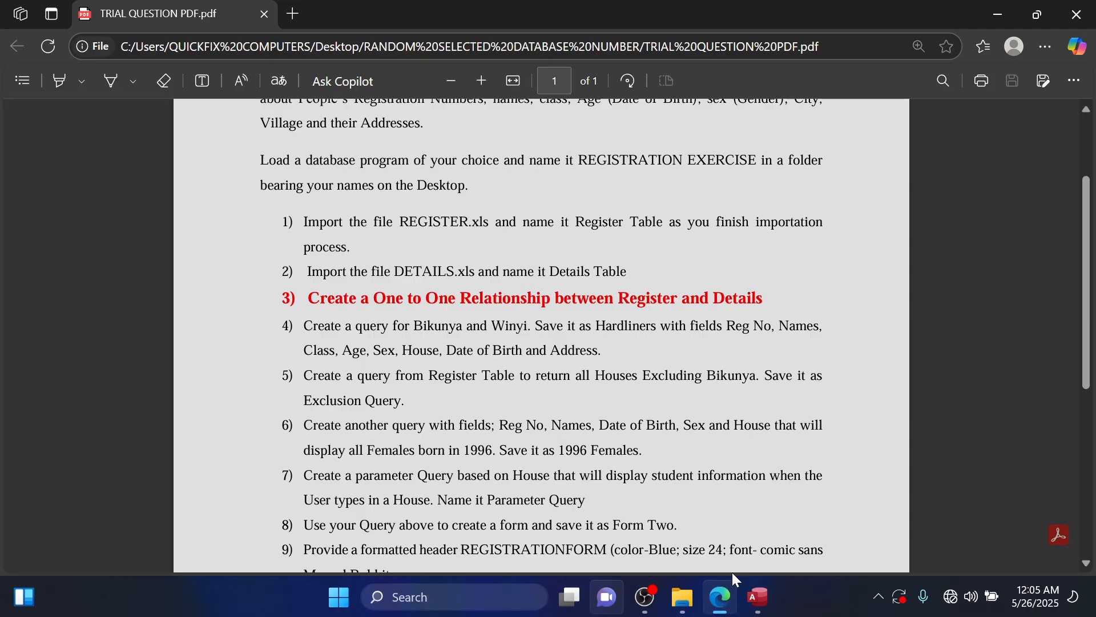
mouse_move(726, 581)
mouse_move(725, 609)
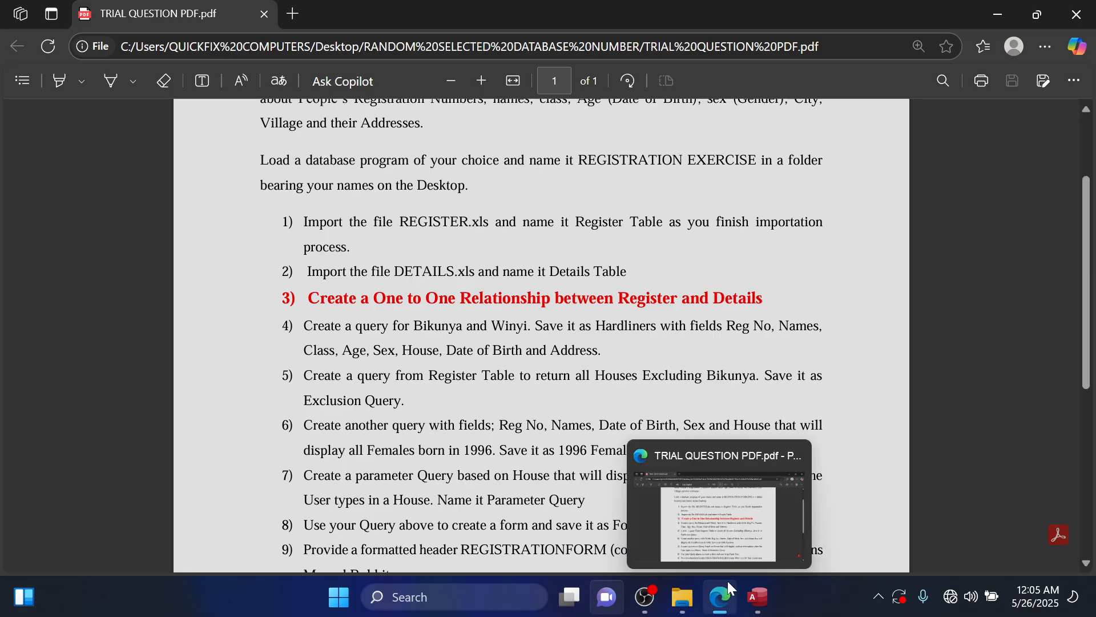
click(758, 597)
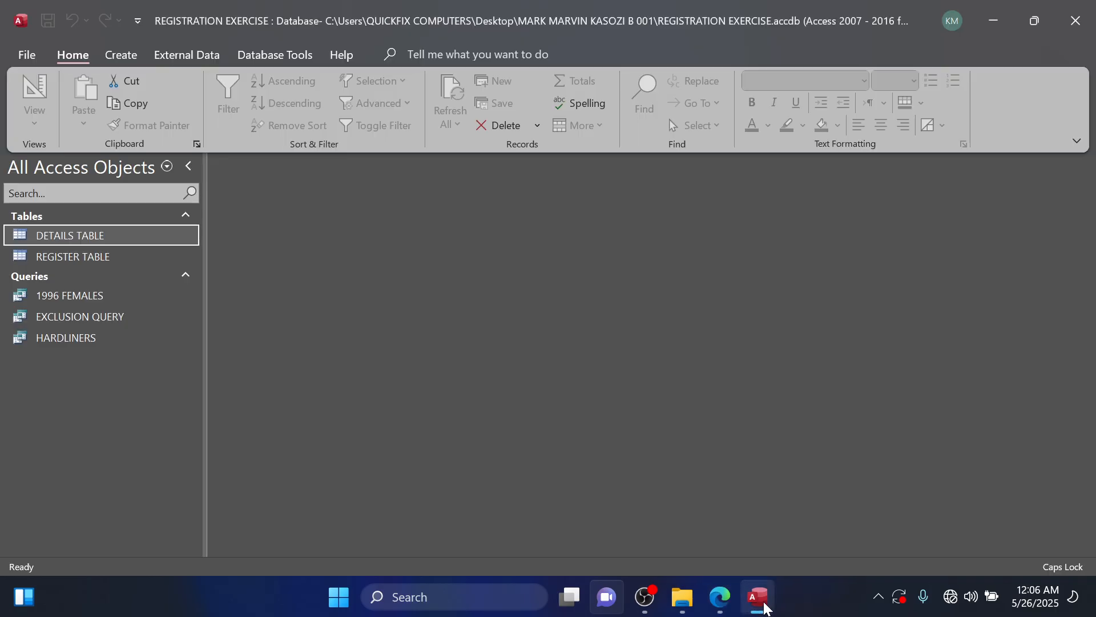
click(121, 59)
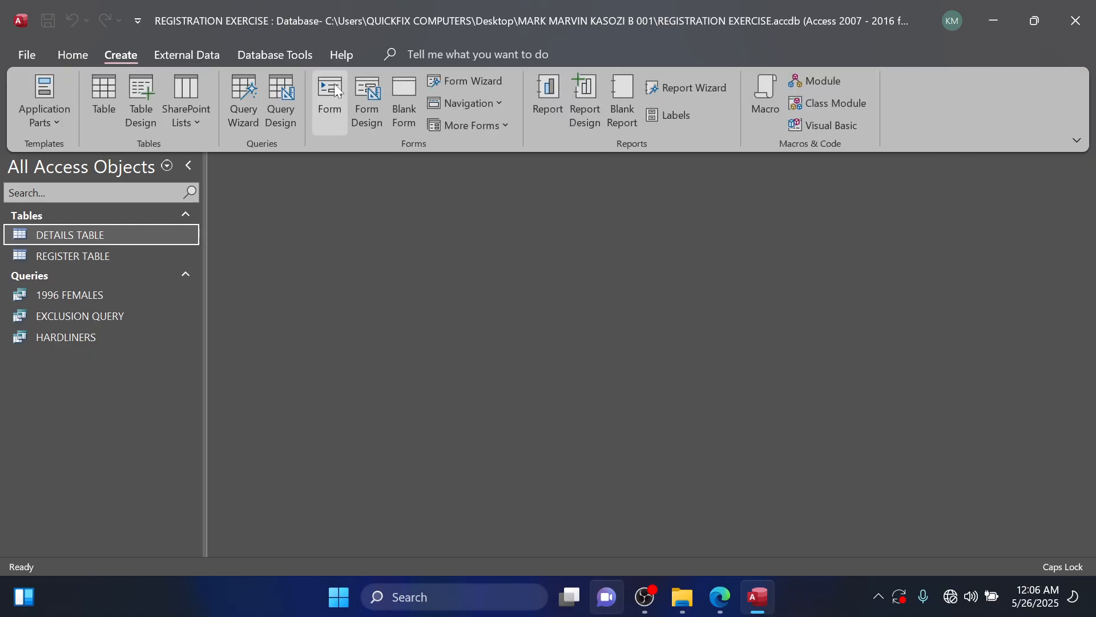
click(279, 114)
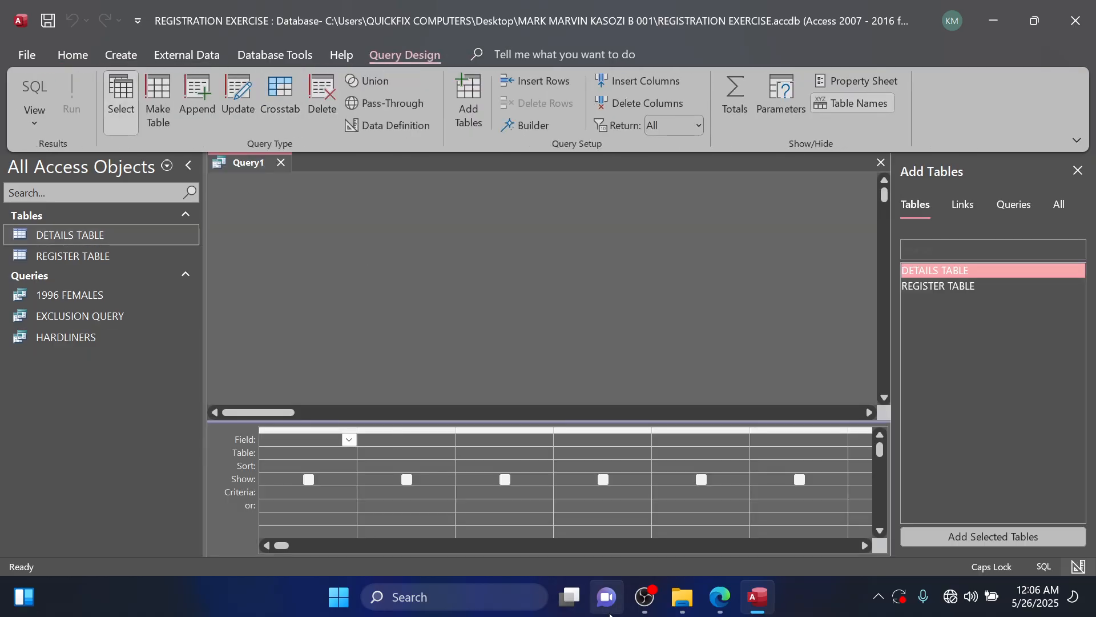
Recheck question 7 in the PDF, review the fields of DETAILS TABLE and REGISTER TABLE in Access, and close both tables.
click(733, 604)
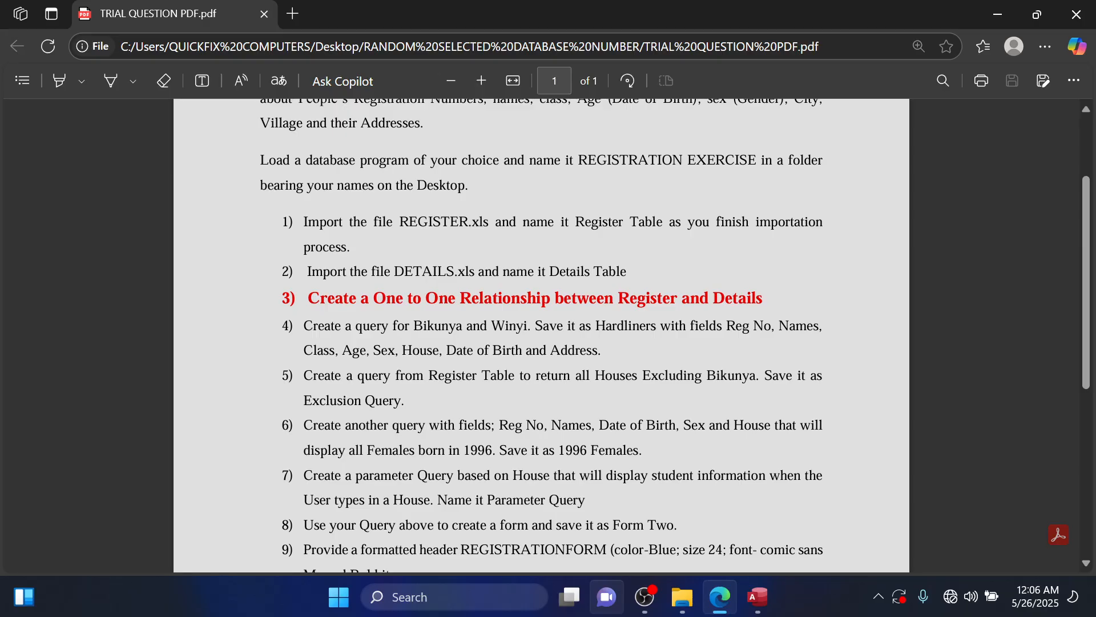
click(758, 597)
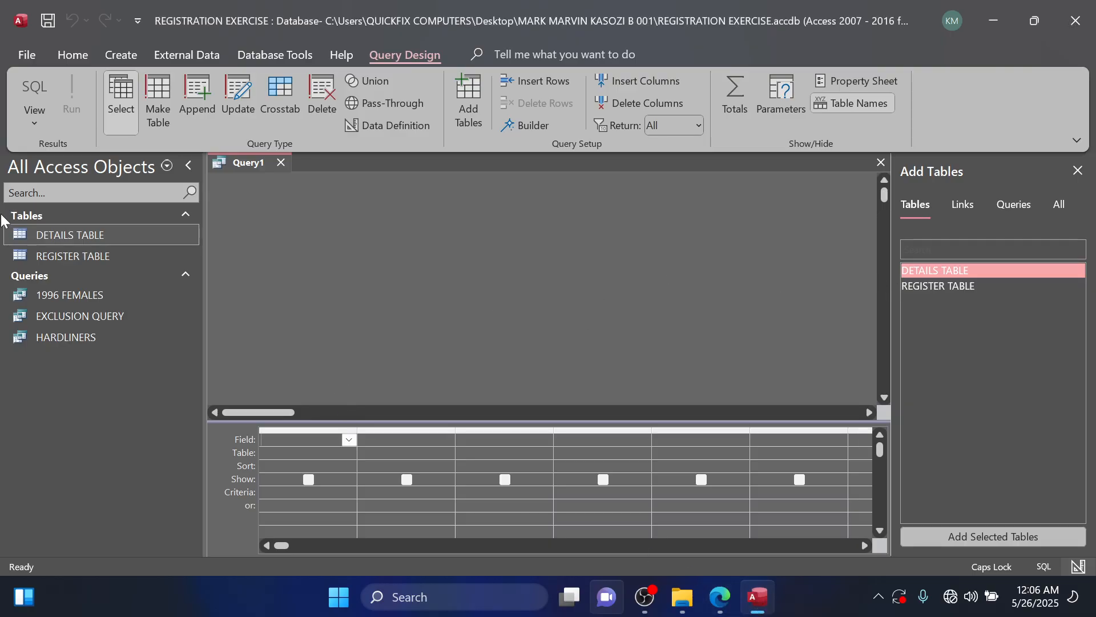
double_click(60, 236)
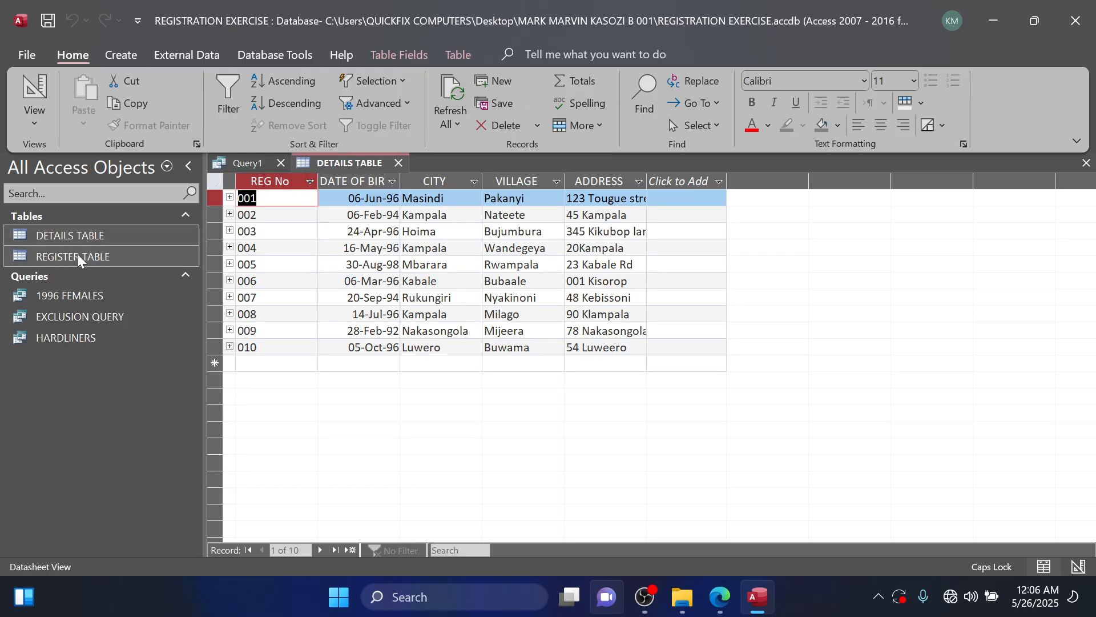
double_click(77, 257)
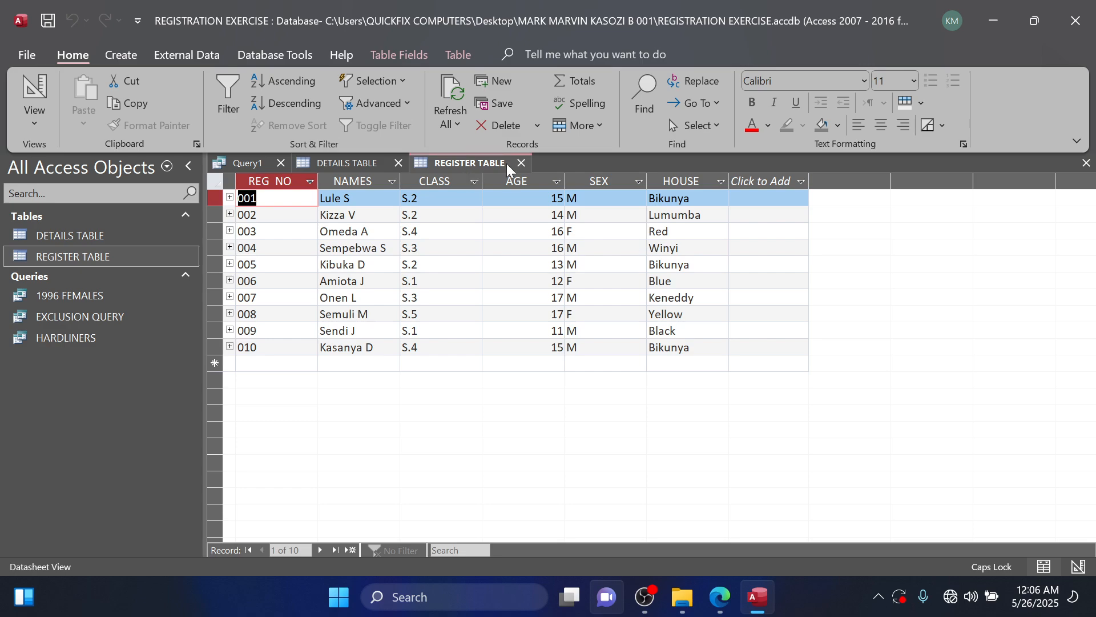
click(521, 163)
click(398, 163)
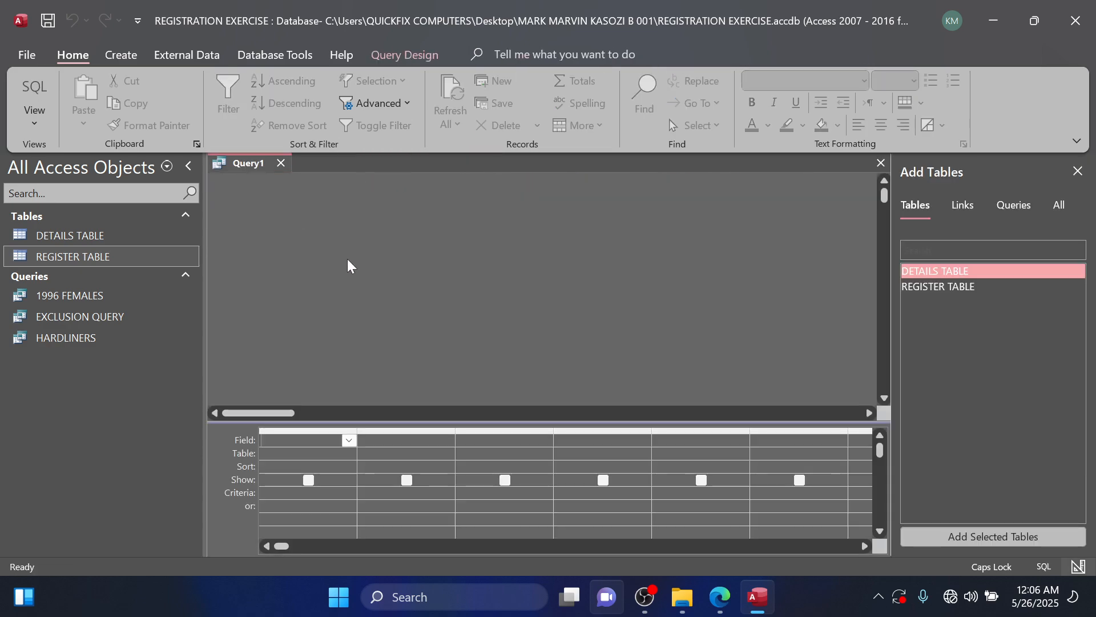
Add REGISTER TABLE to the query with fields REG NO, NAMES, CLASS, AGE, SEX and HOUSE, and recheck question 7 in the PDF.
double_click(937, 286)
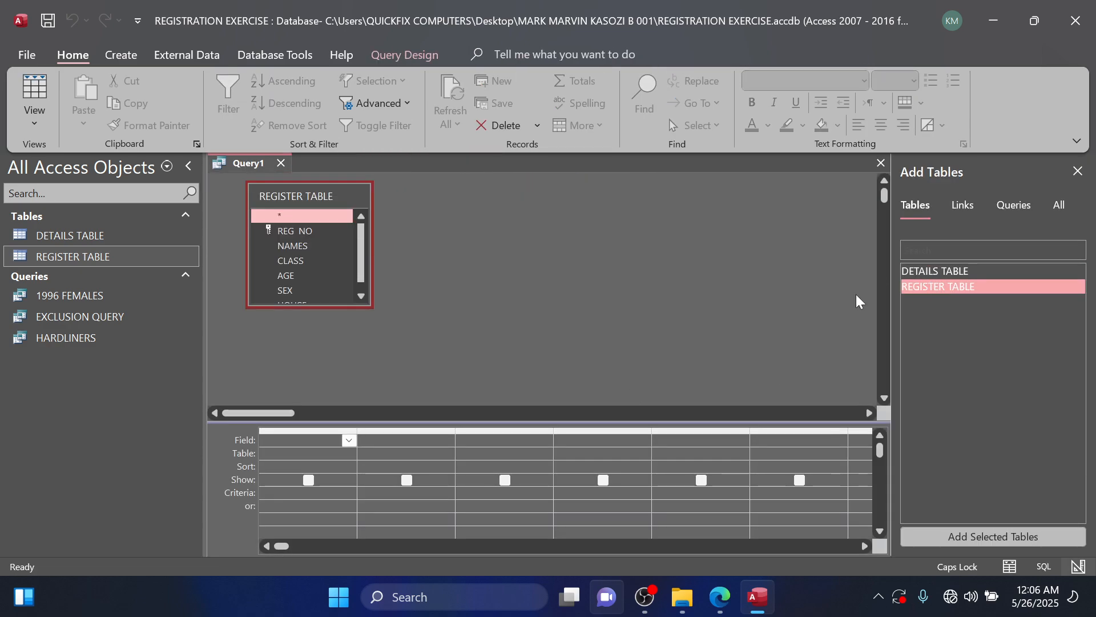
double_click(308, 230)
double_click(289, 245)
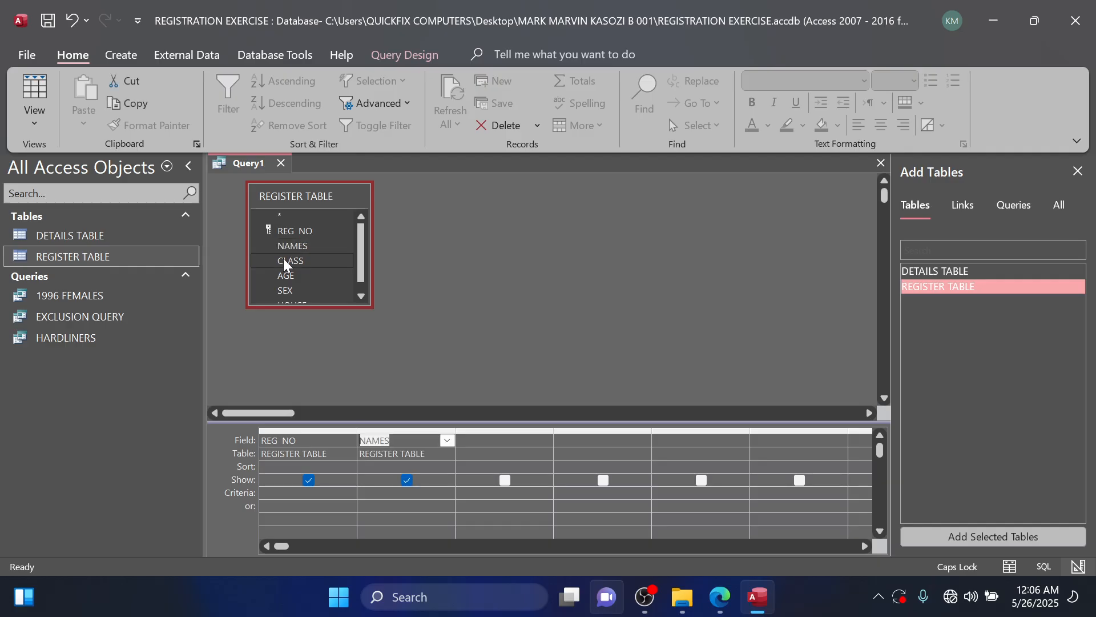
double_click(282, 260)
double_click(286, 275)
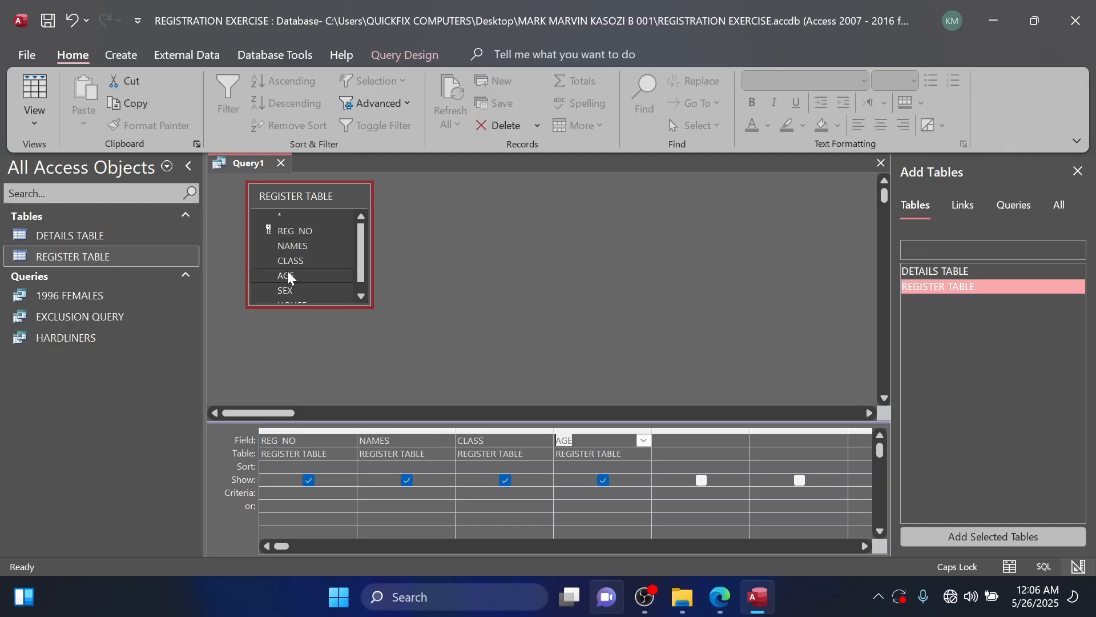
double_click(291, 290)
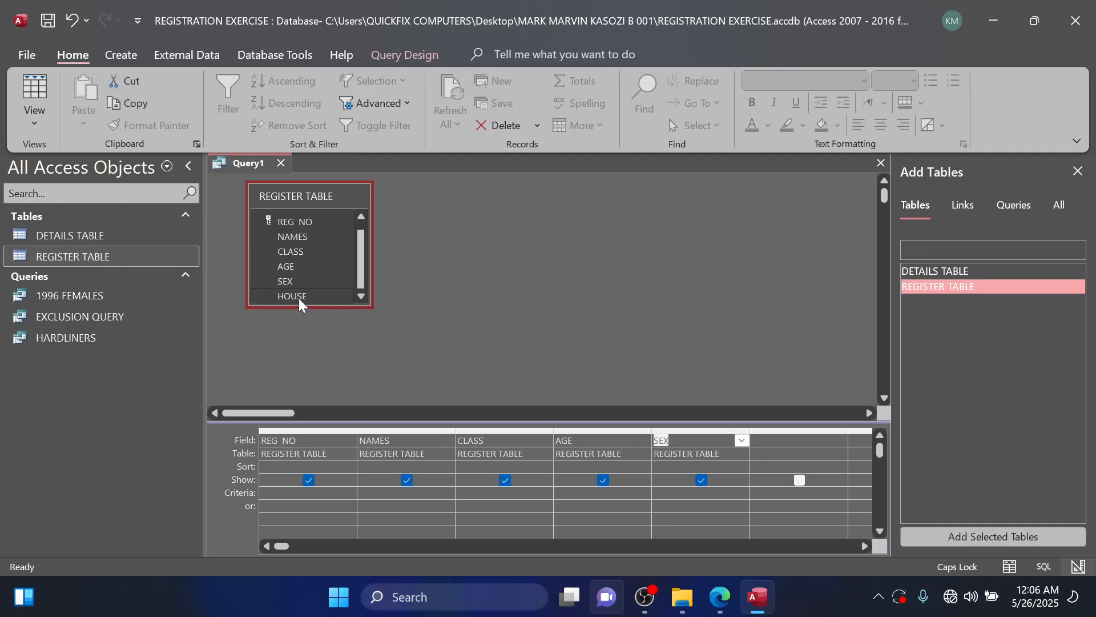
double_click(299, 297)
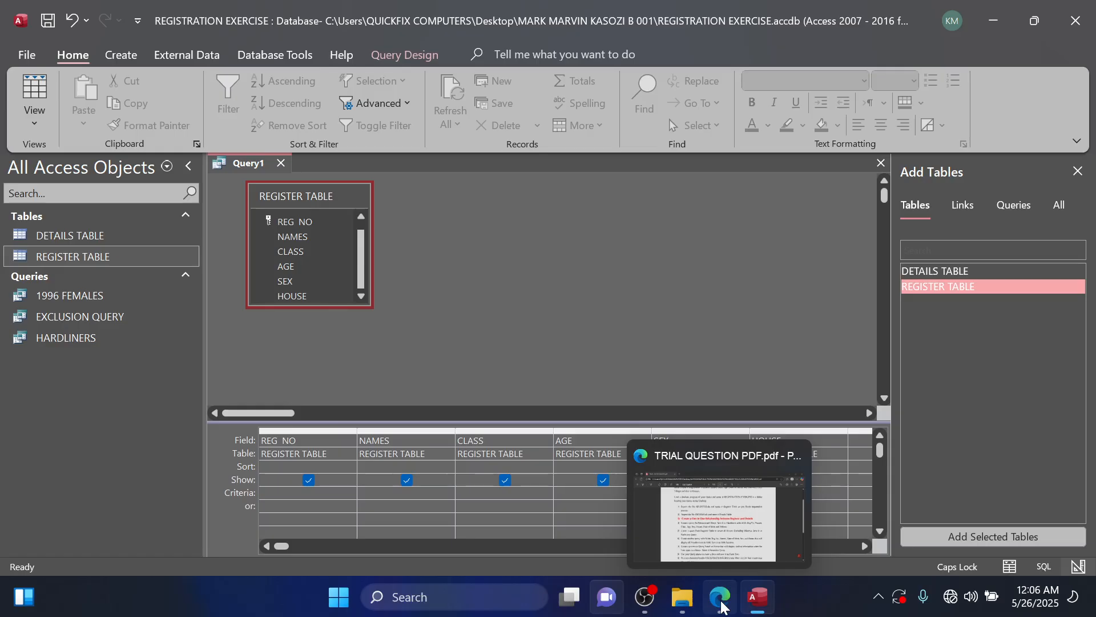
click(721, 604)
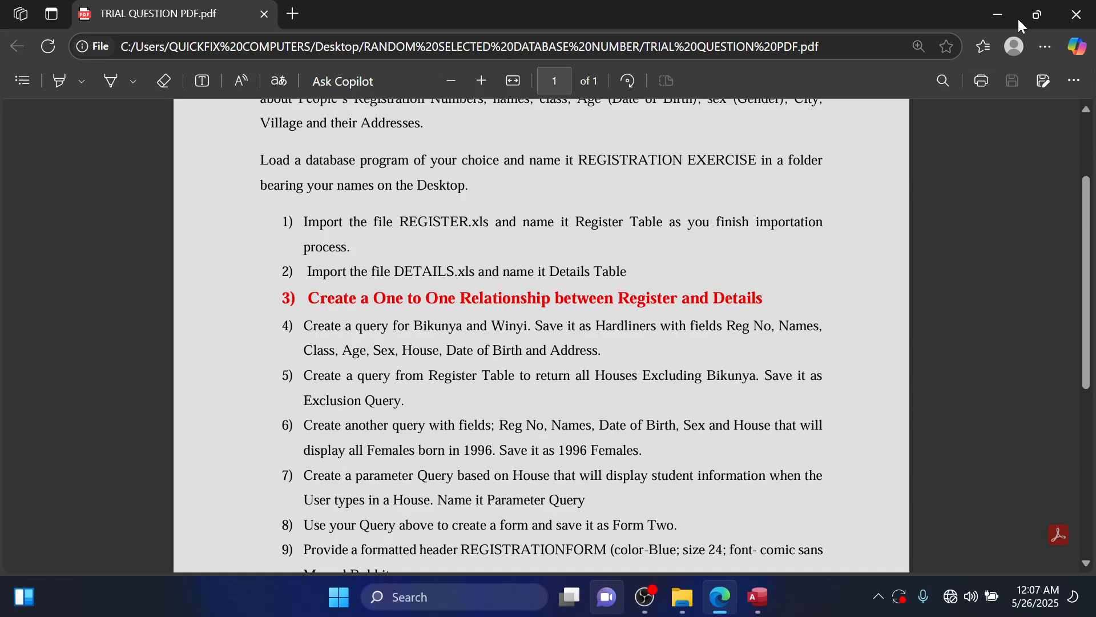
click(1009, 14)
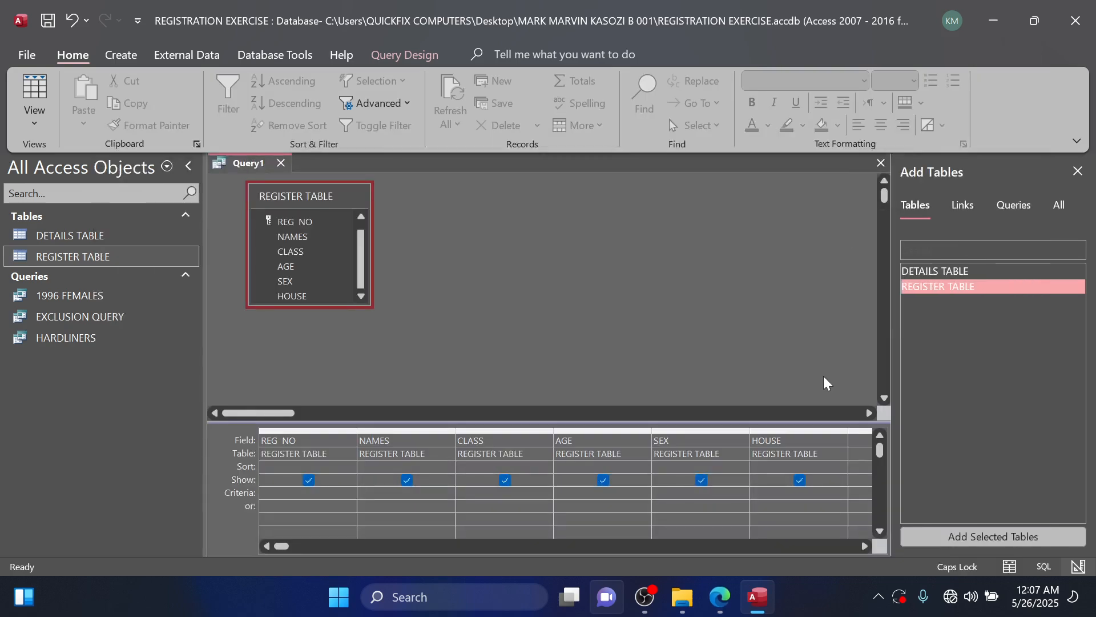
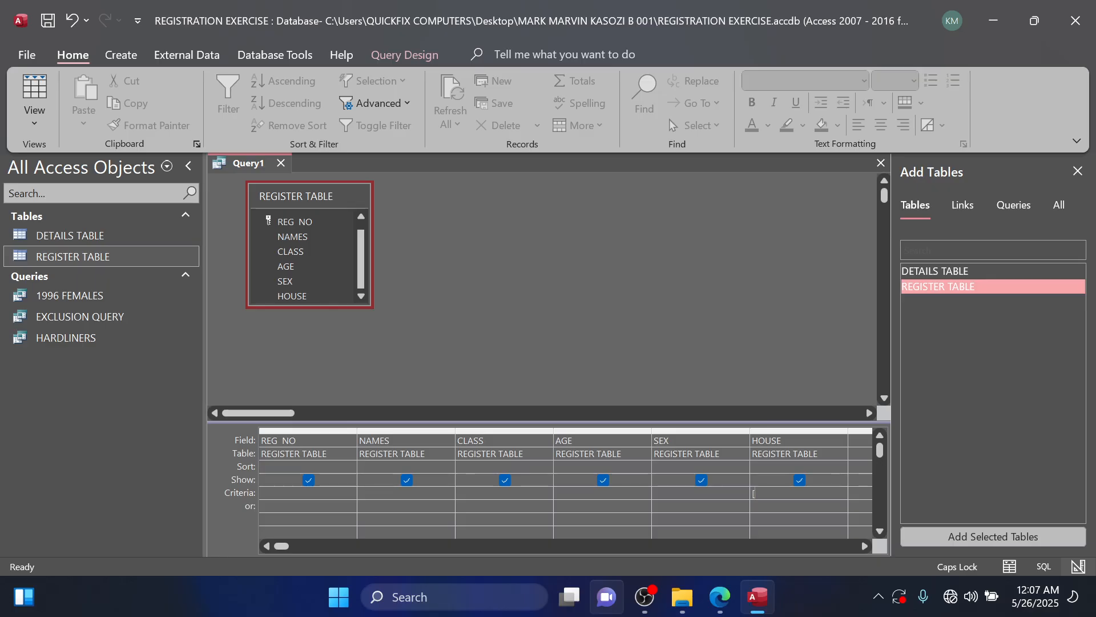
Set the HOUSE criteria to [ENTER ANY HOUSE OF YOUR CHOICE TO SEE INDIVIDUALS THERE].
text([ENTER A HOUSE)
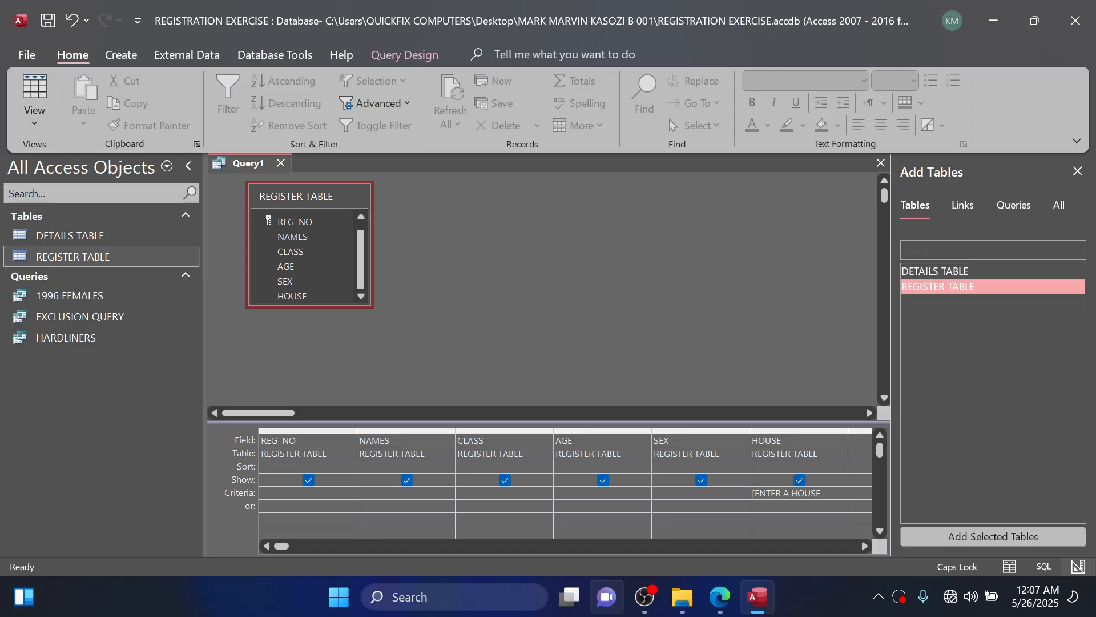
key(BackSpace)
key(BackSpace)
key(BackSpace)
key(BackSpace)
key(BackSpace)
text(NY)
text( HOUSE OF)
text( YOUR)
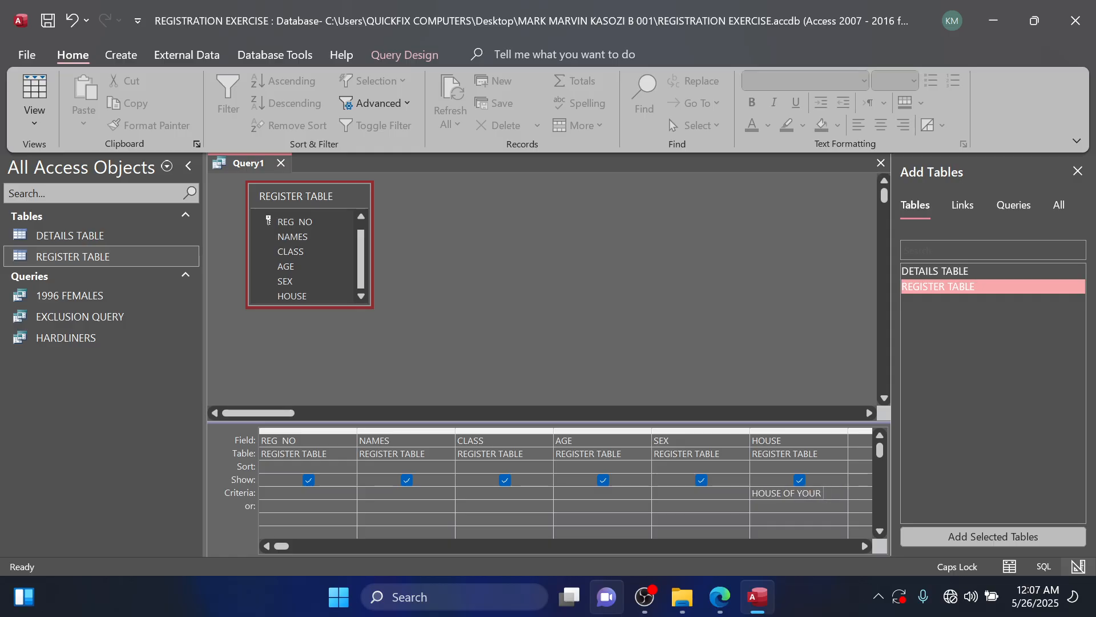
text( CHOICE)
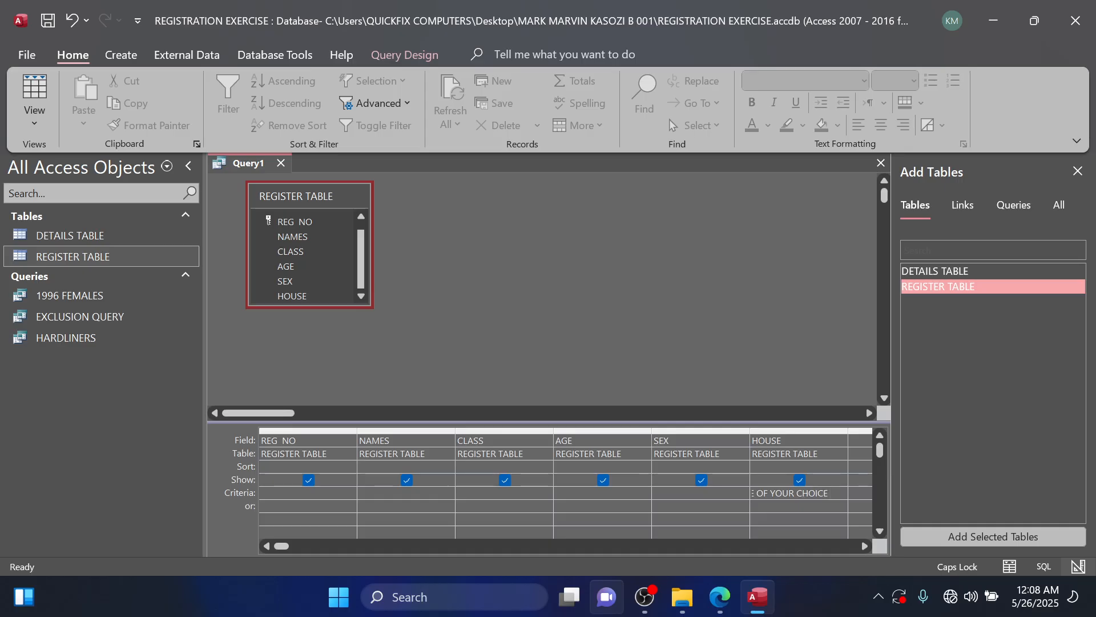
text( TO EE INDIVID)
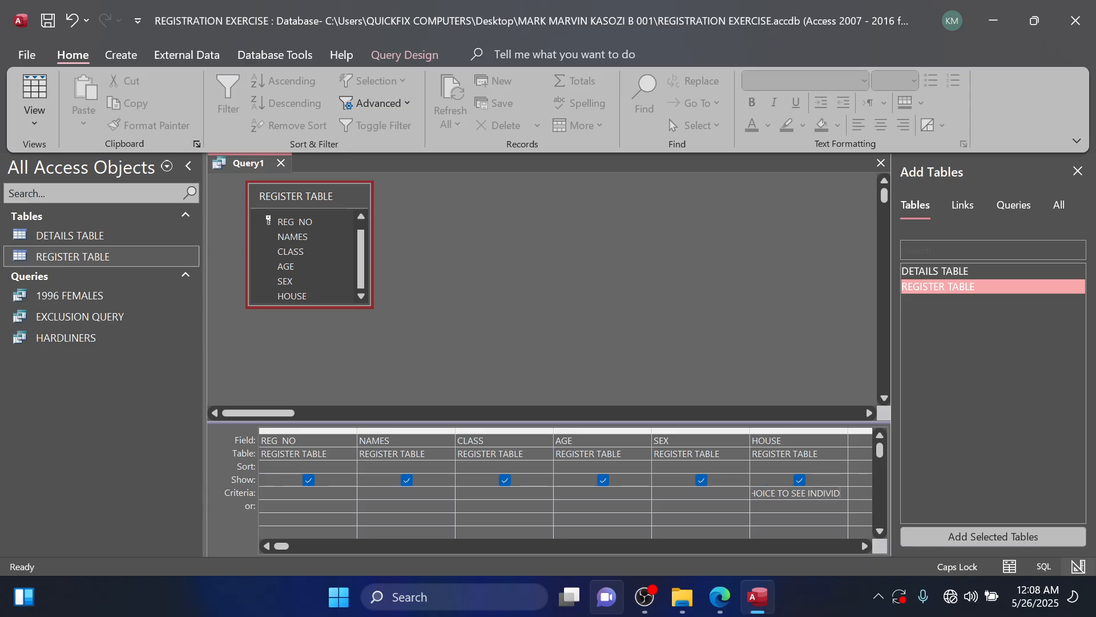
text(UALS TH)
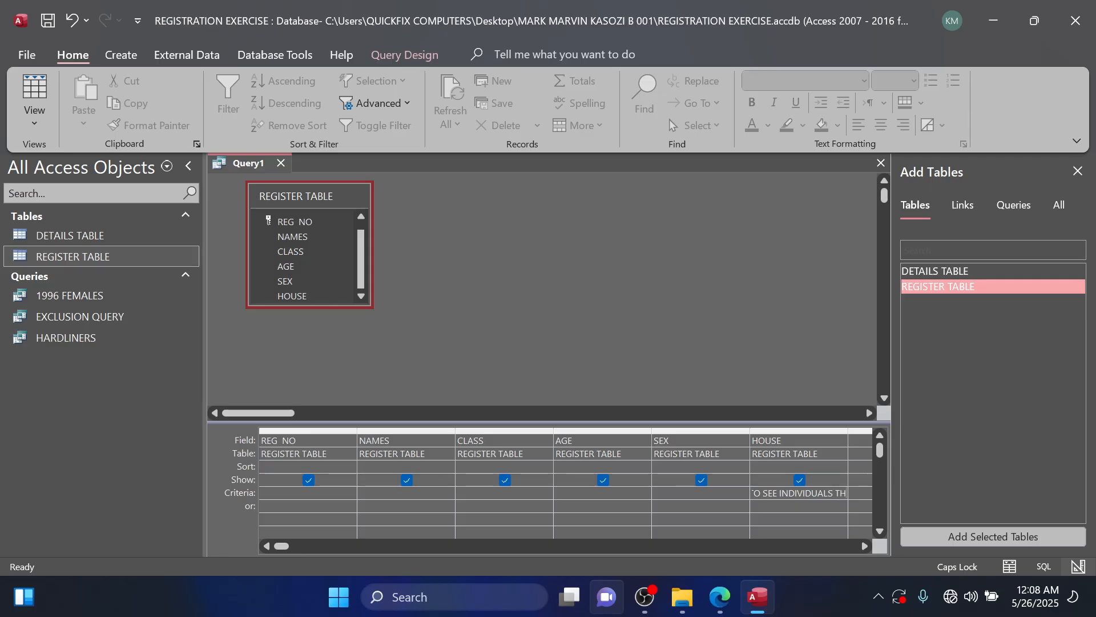
text(ERE])
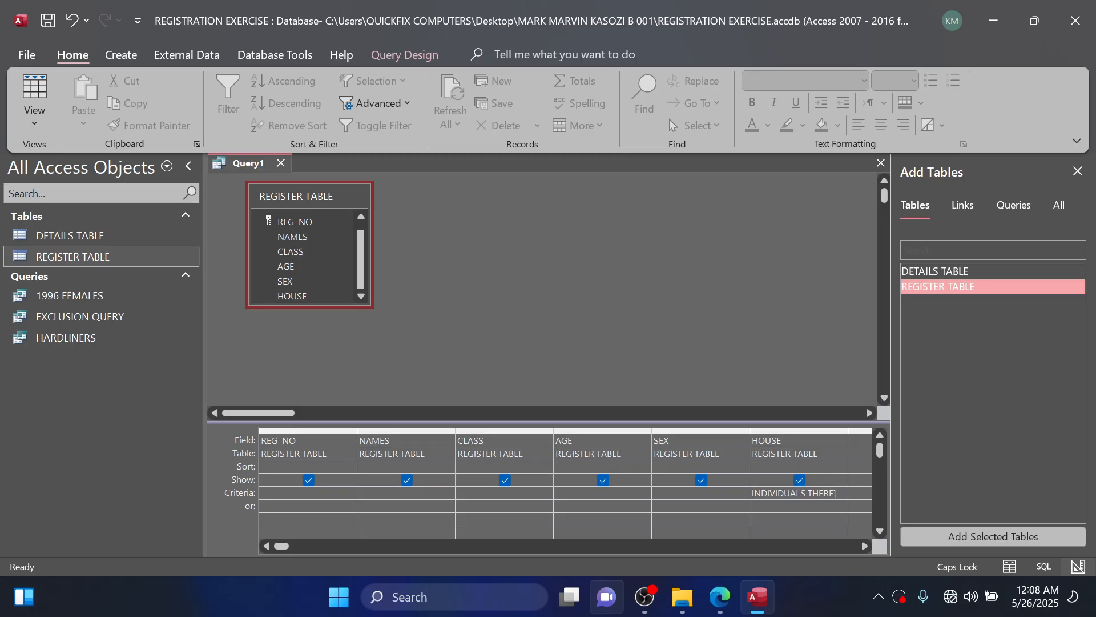
Save the query as PARAMETER QUERY and close it.
key(ctrl+s)
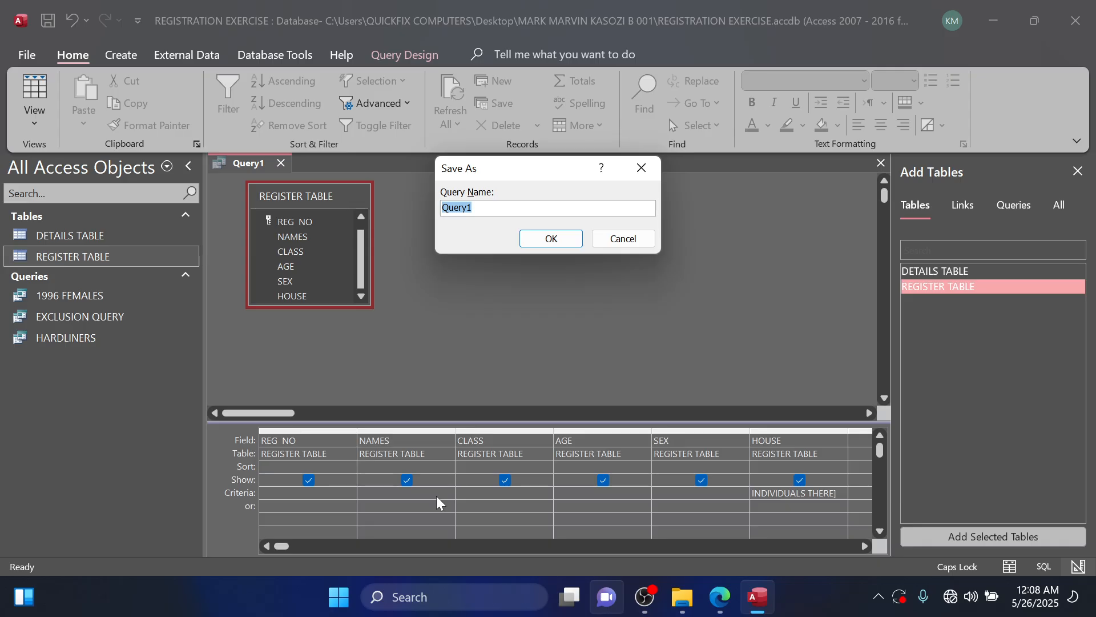
text(A)
key(BackSpace)
text(PARAMETER )
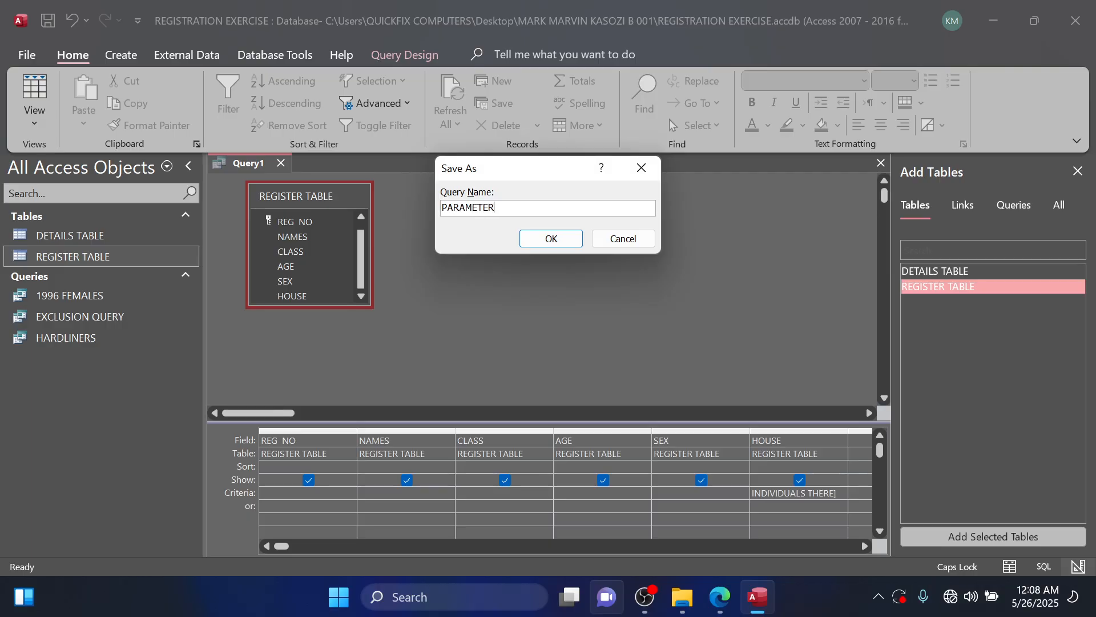
text(QUERY)
click(551, 239)
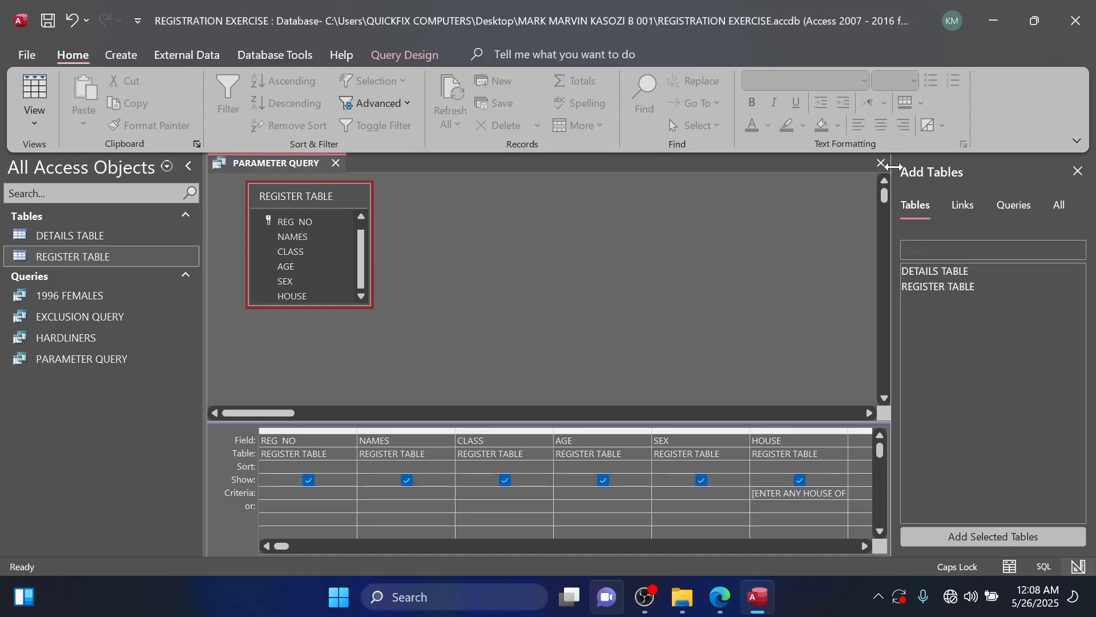
click(881, 164)
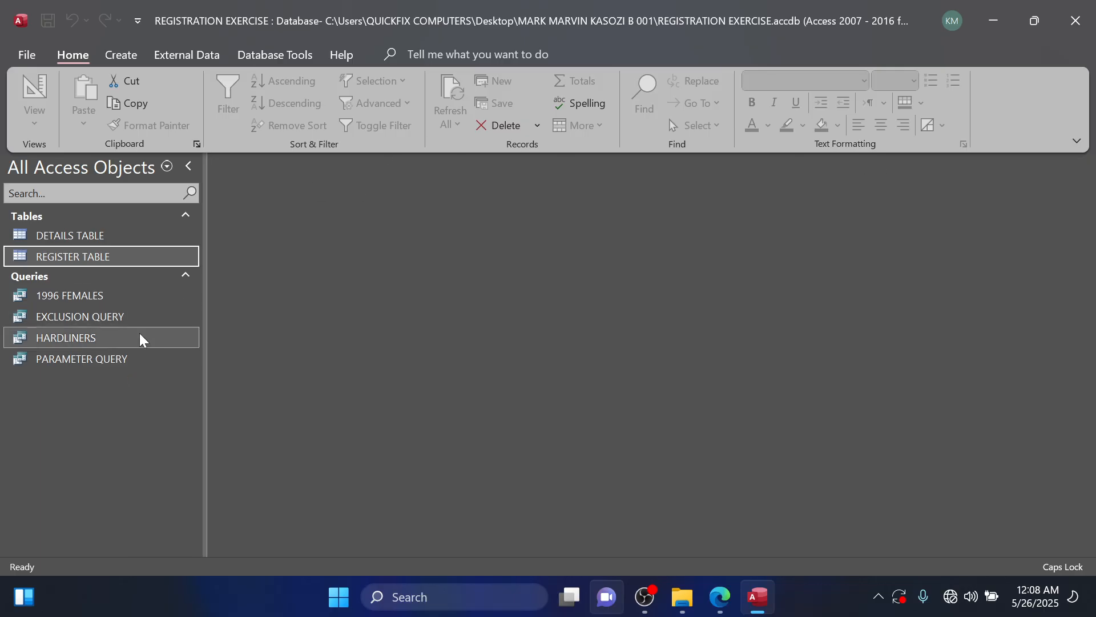
Open PARAMETER QUERY, dismiss its prompt, and check the house names in REGISTER TABLE before closing the table.
double_click(132, 358)
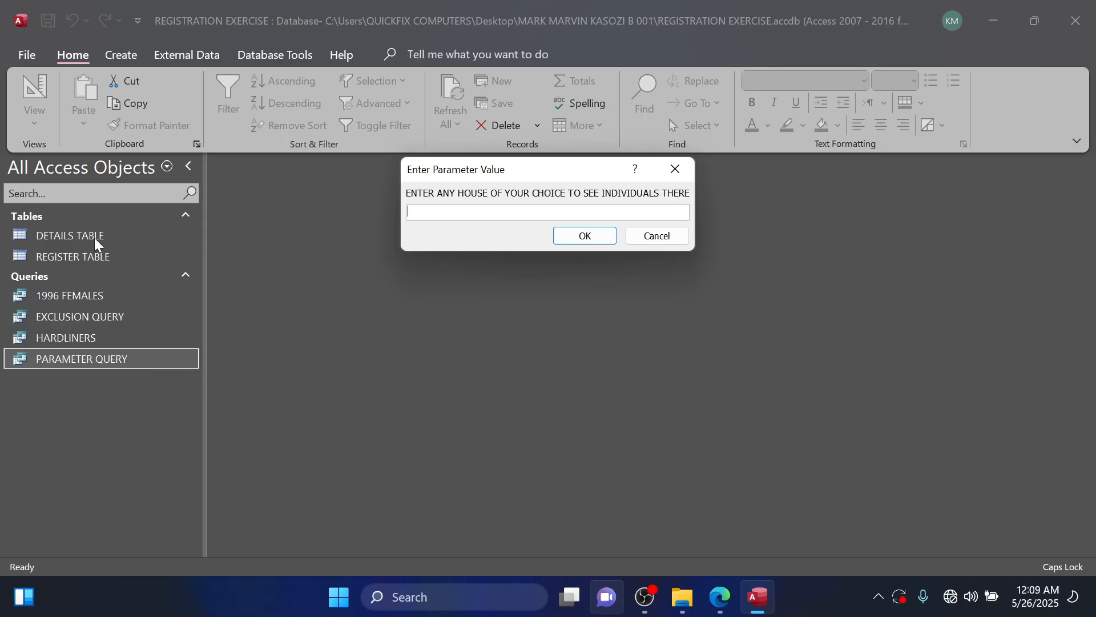
click(675, 169)
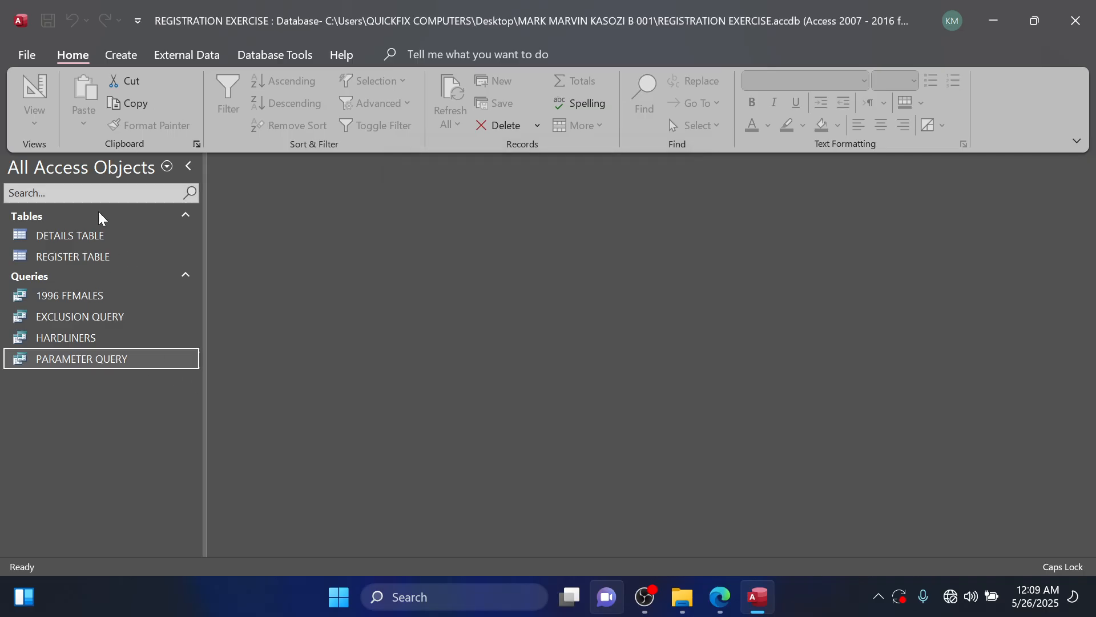
double_click(93, 255)
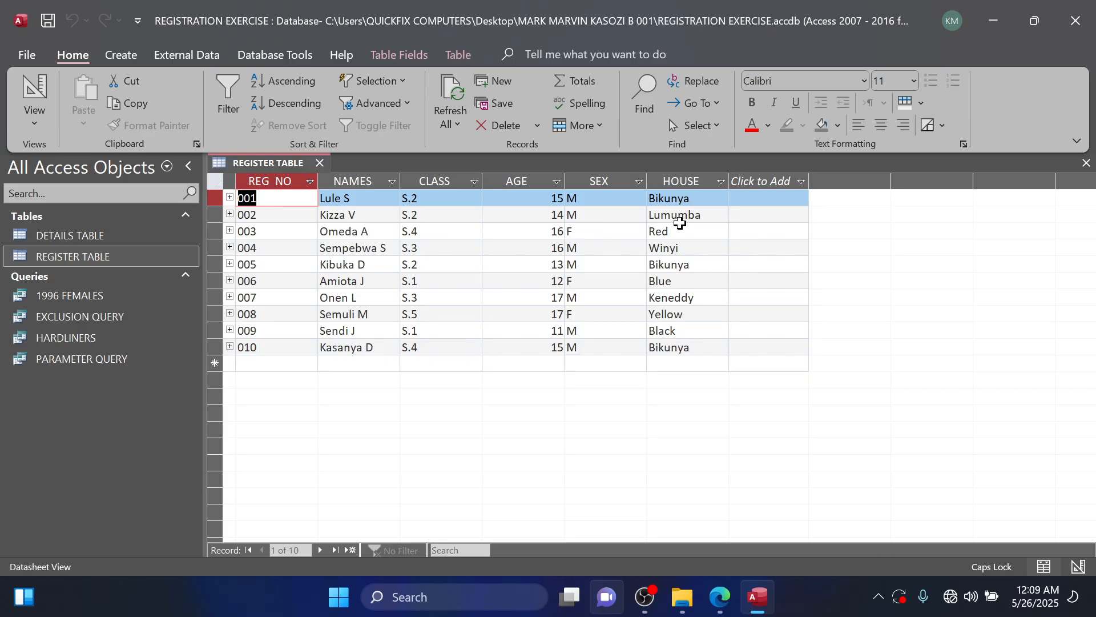
click(320, 162)
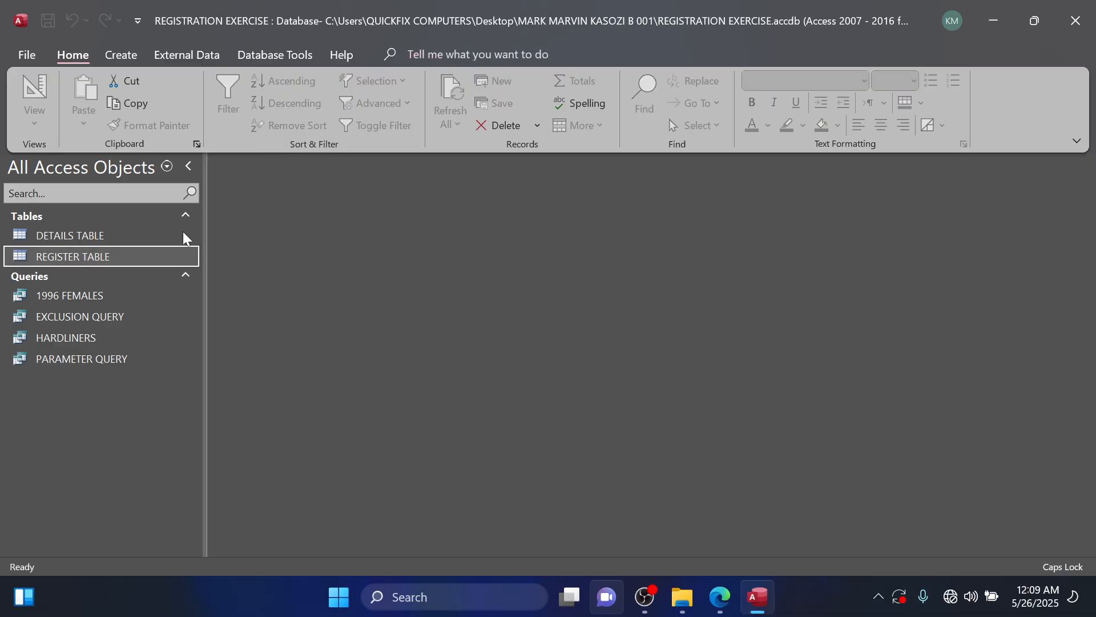
Run PARAMETER QUERY for the house Bikunya, review the matching records, and close it.
double_click(86, 363)
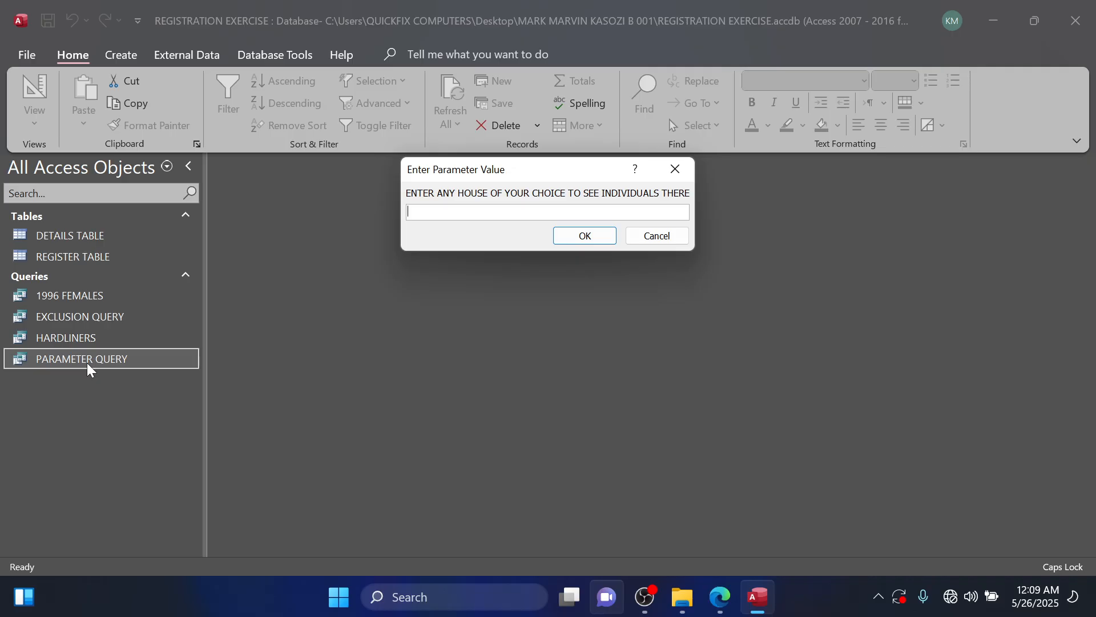
text(Bikunya)
click(568, 235)
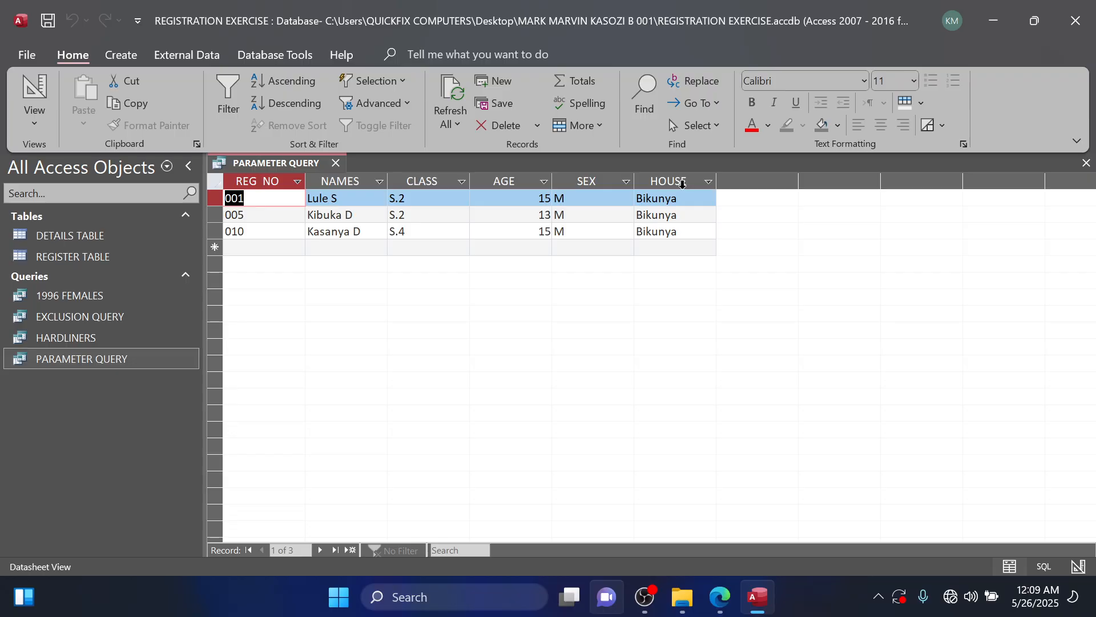
click(1086, 163)
Run PARAMETER QUERY for the house Yellow, review the records, and close it.
double_click(131, 358)
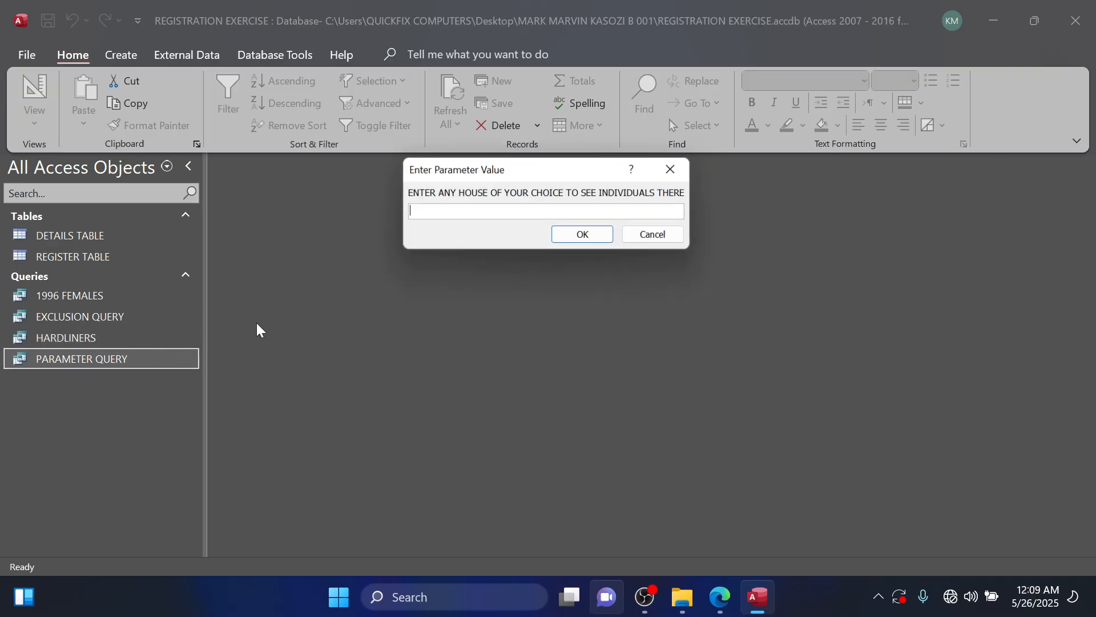
text(Y)
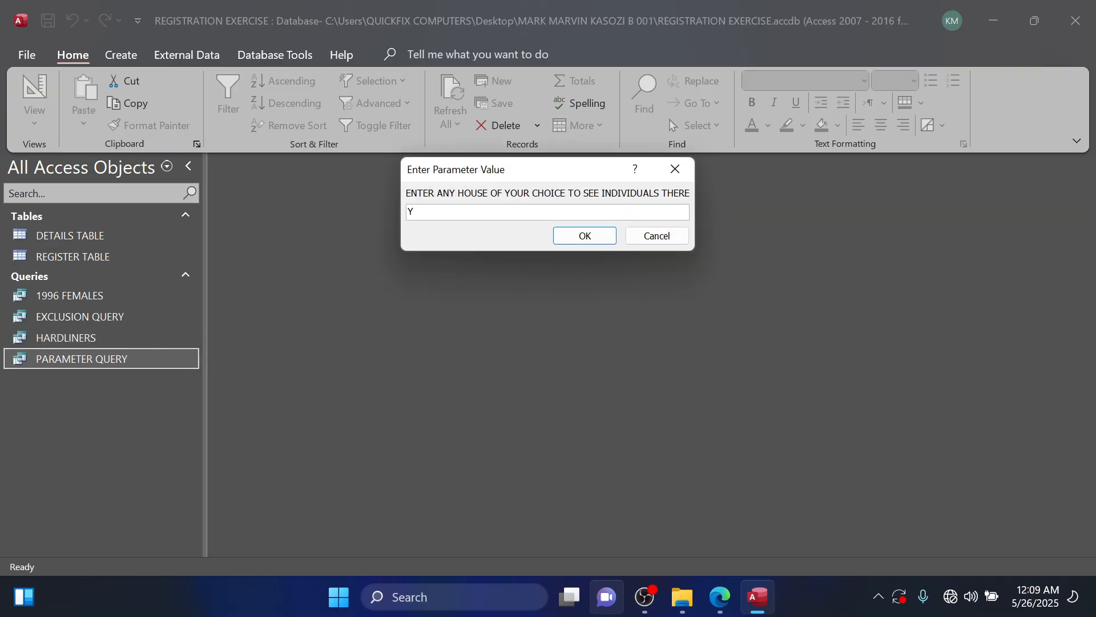
text(ellow)
click(565, 235)
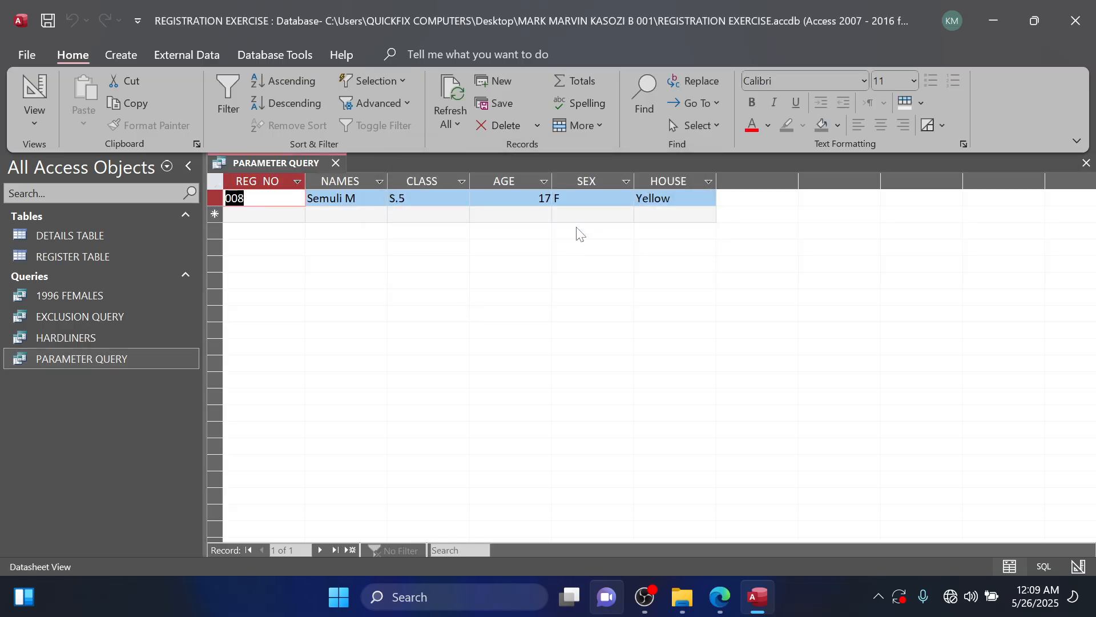
click(1086, 163)
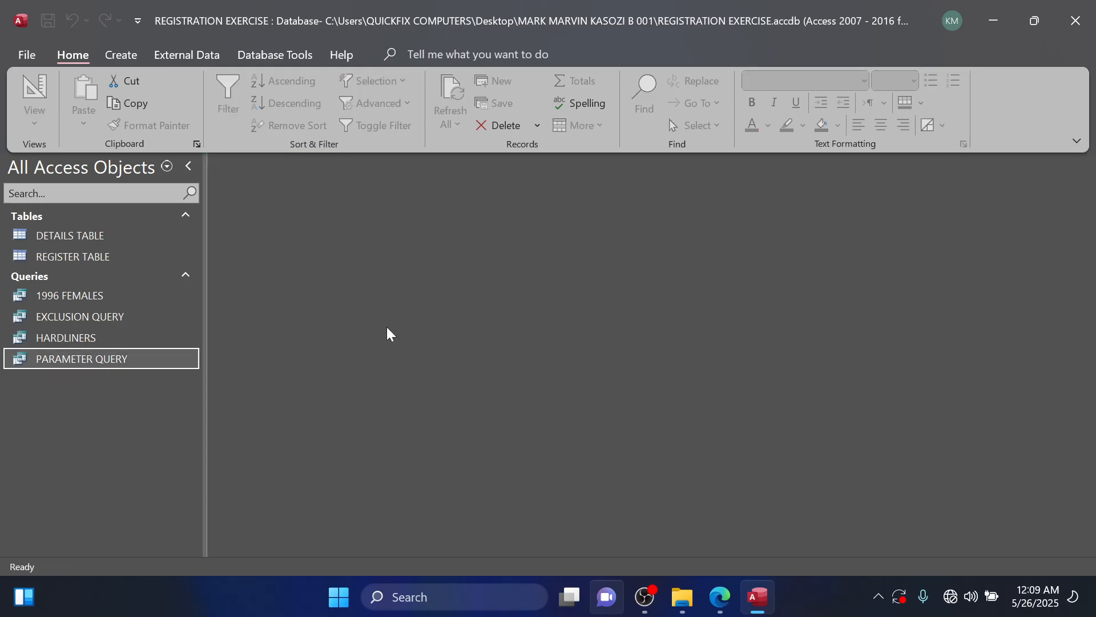
Run PARAMETER QUERY for the house Black, review the records, and close it.
double_click(145, 364)
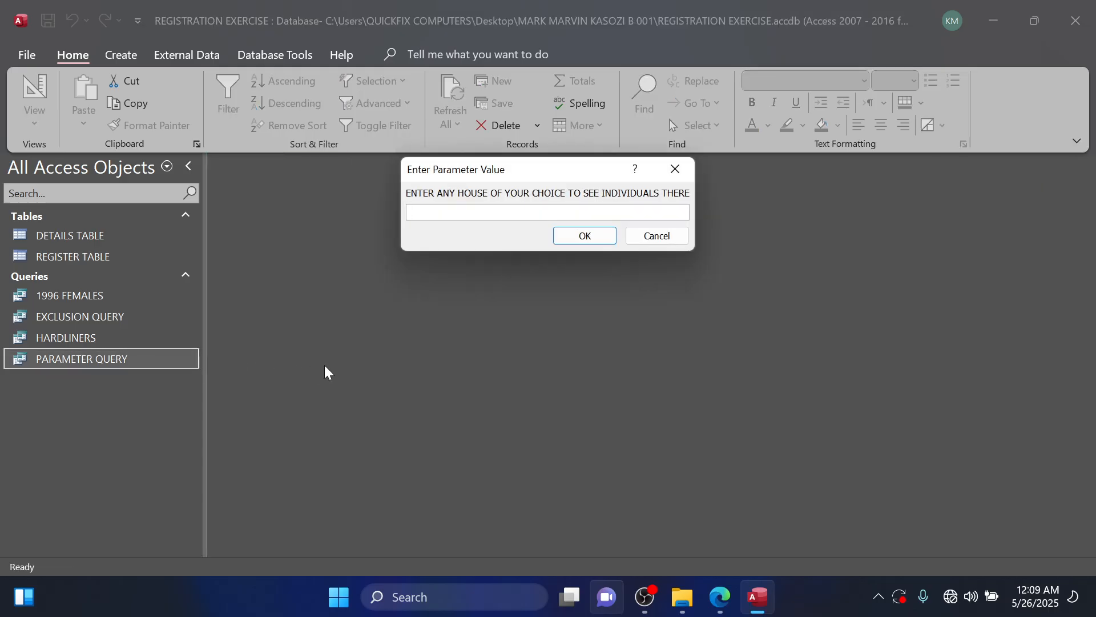
text(Black)
click(569, 239)
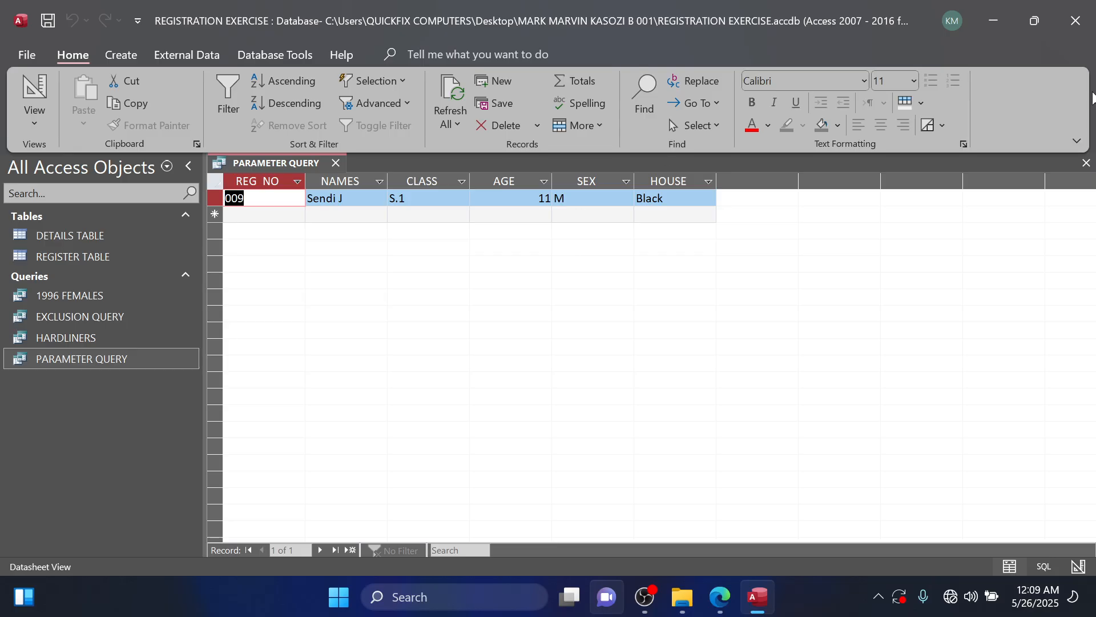
click(1085, 164)
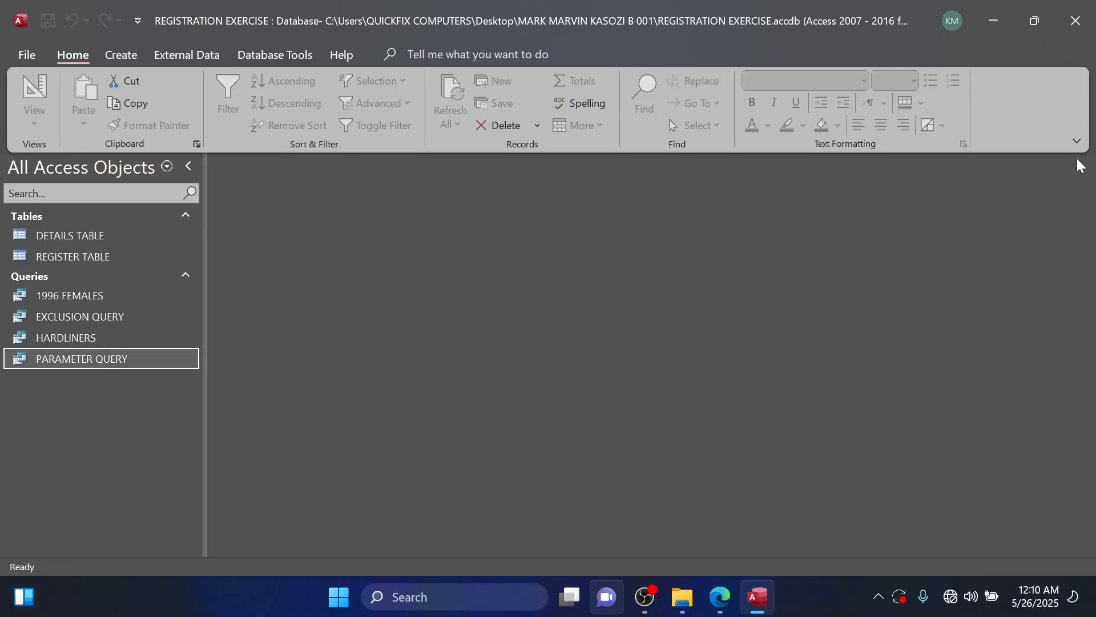
Test PARAMETER QUERY with the misspelled house name "yelow" and close the datasheet.
double_click(130, 360)
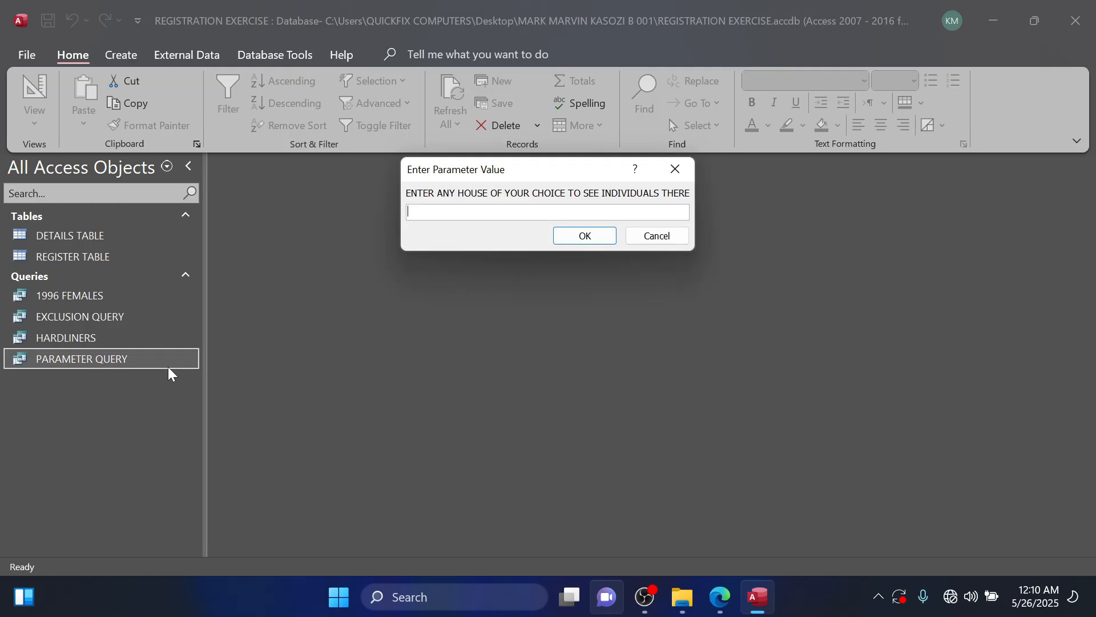
text(yelow)
click(592, 236)
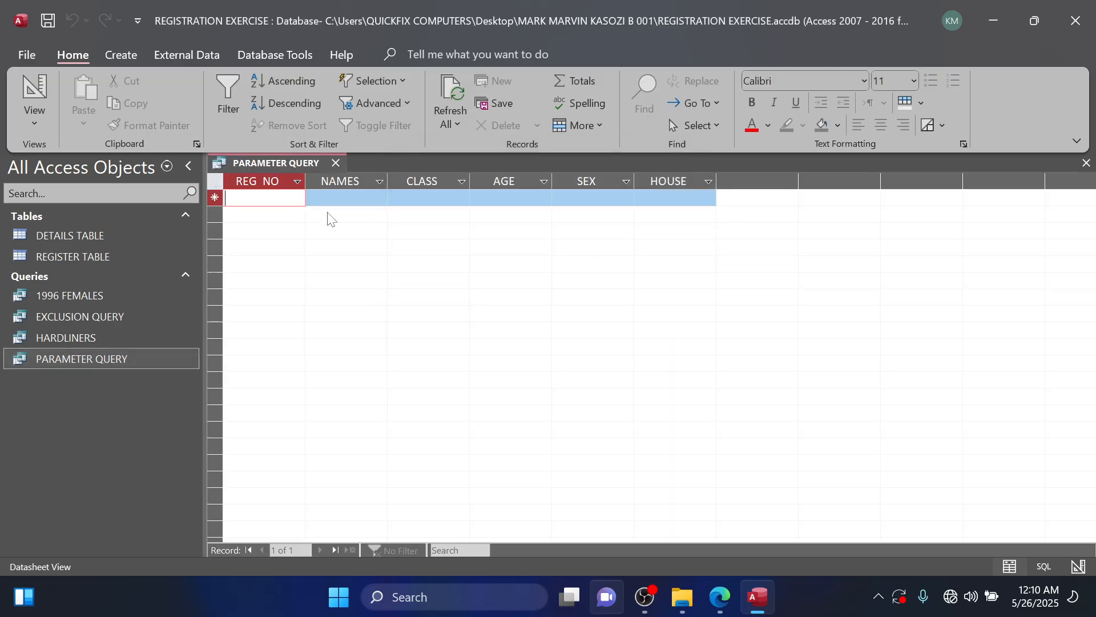
click(335, 163)
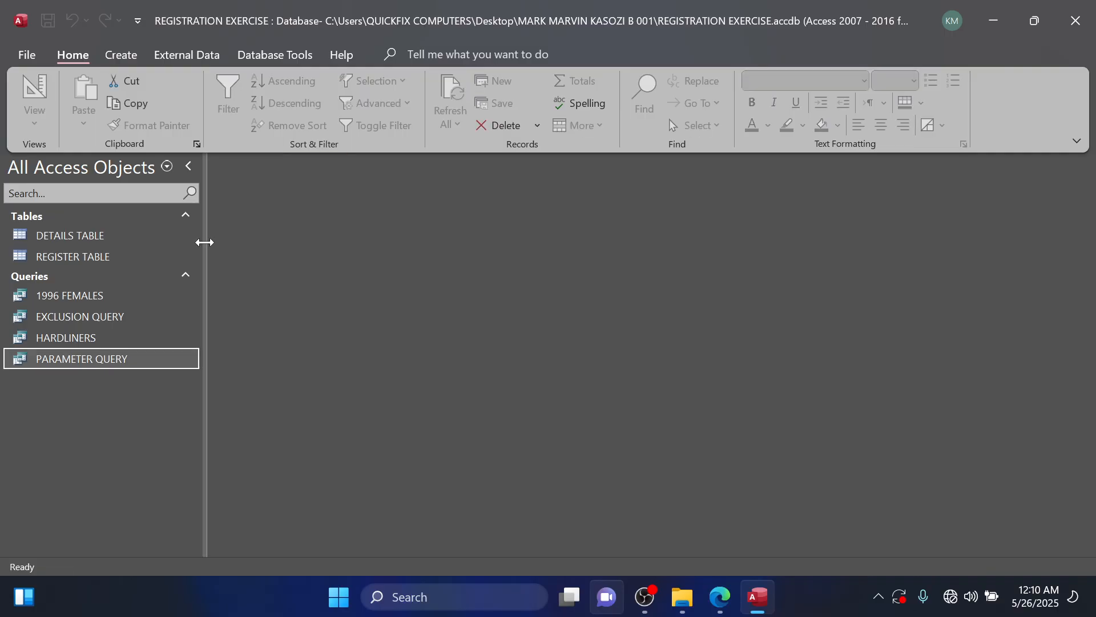
Test PARAMETER QUERY with "Antelop", a house not in the table, and close the datasheet.
double_click(136, 357)
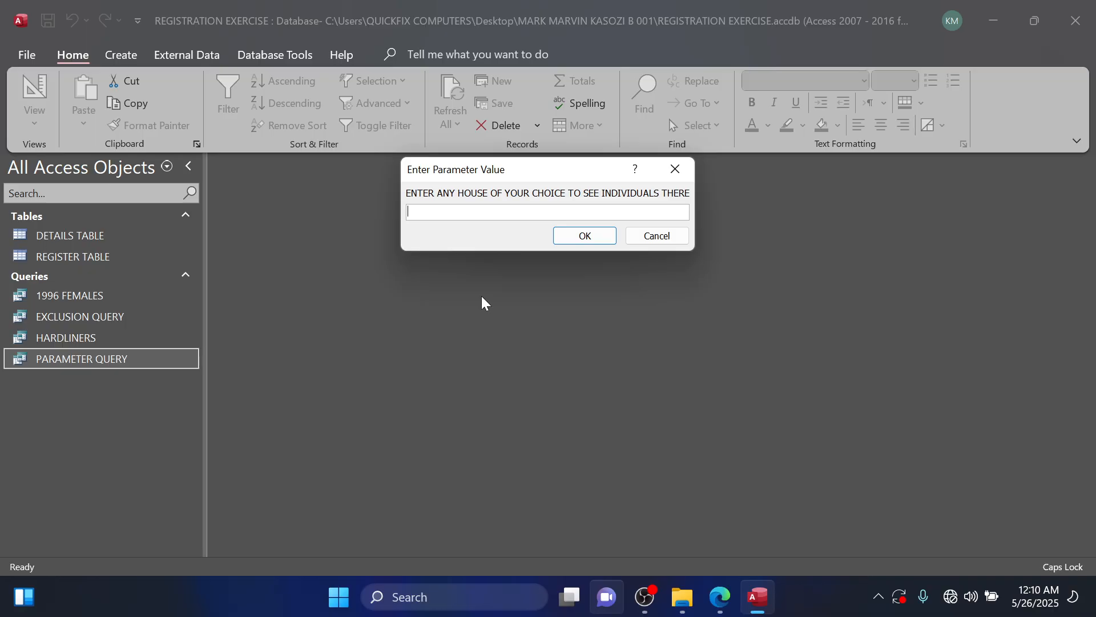
text(Antelpo)
key(BackSpace)
key(BackSpace)
text(op)
key(Return)
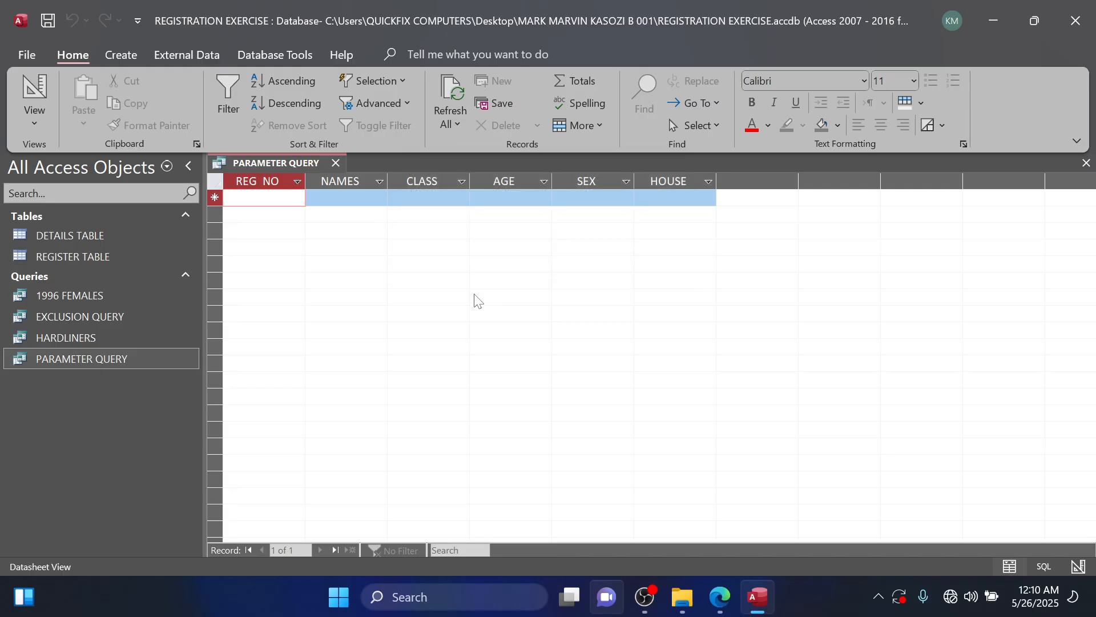
click(336, 164)
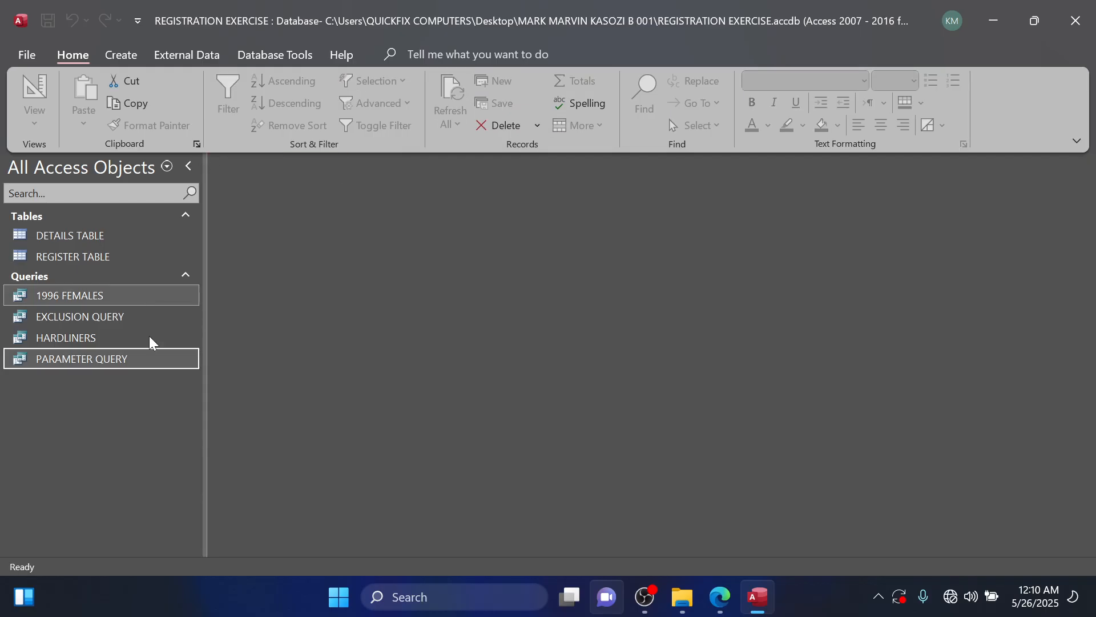
Run PARAMETER QUERY for the house Winyi, review the records, and close it.
double_click(173, 361)
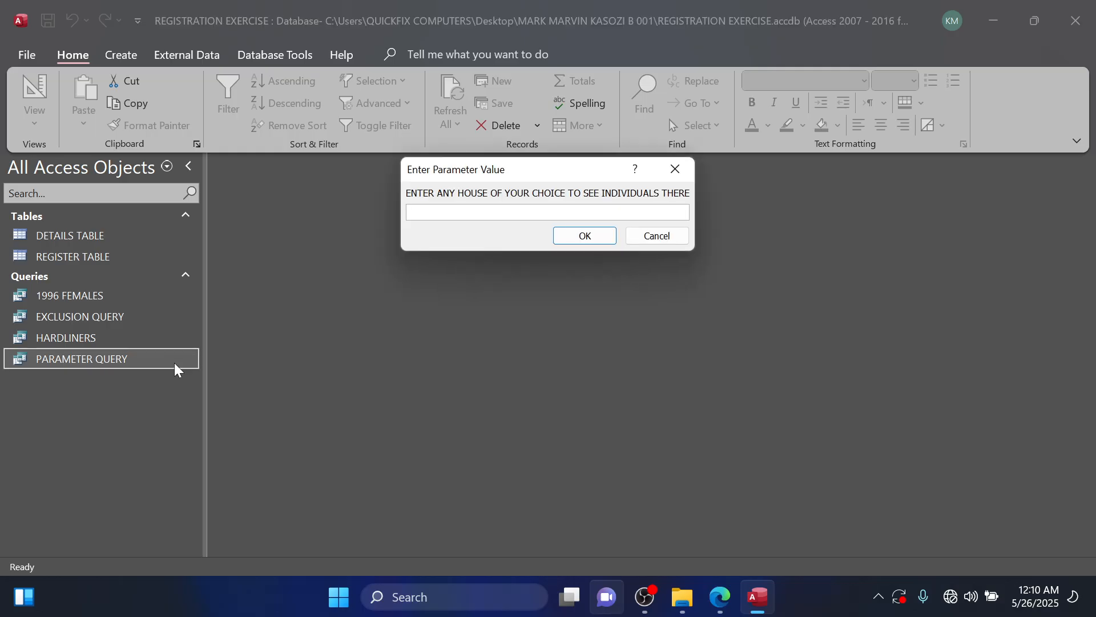
text(Winyi)
click(609, 237)
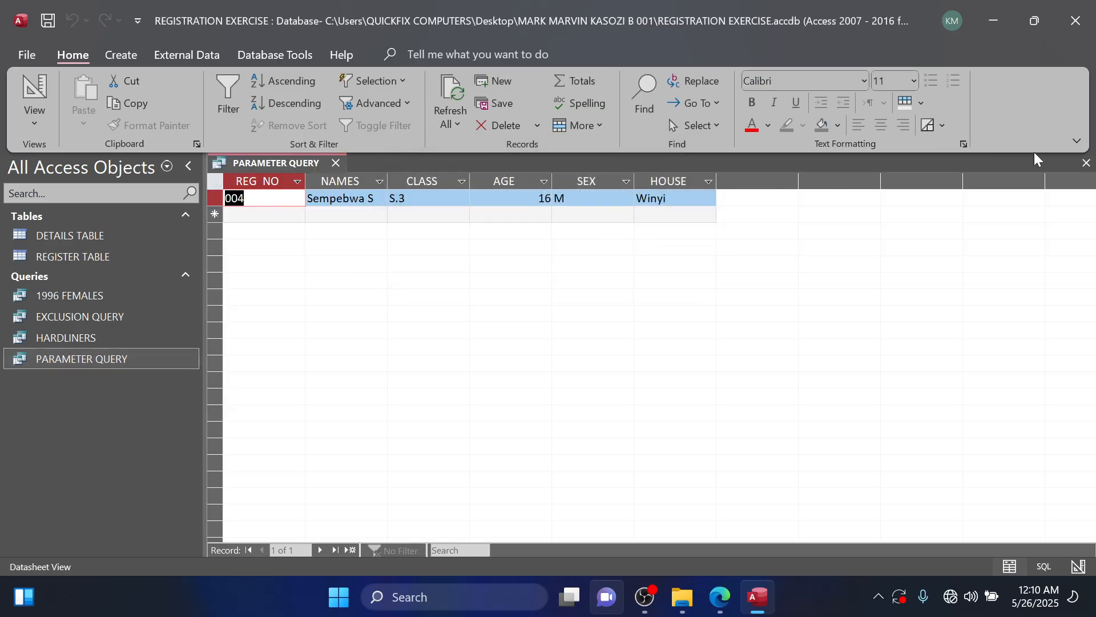
click(1086, 164)
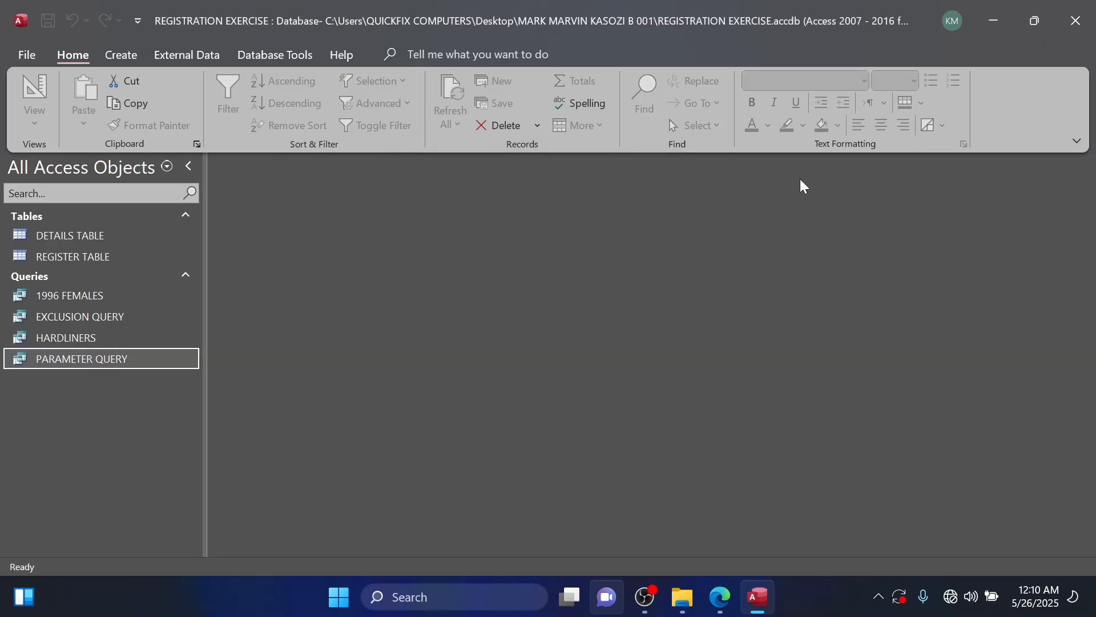
Switch to the question PDF in Edge, read question 8 and the remaining tasks, and return to Access.
click(721, 602)
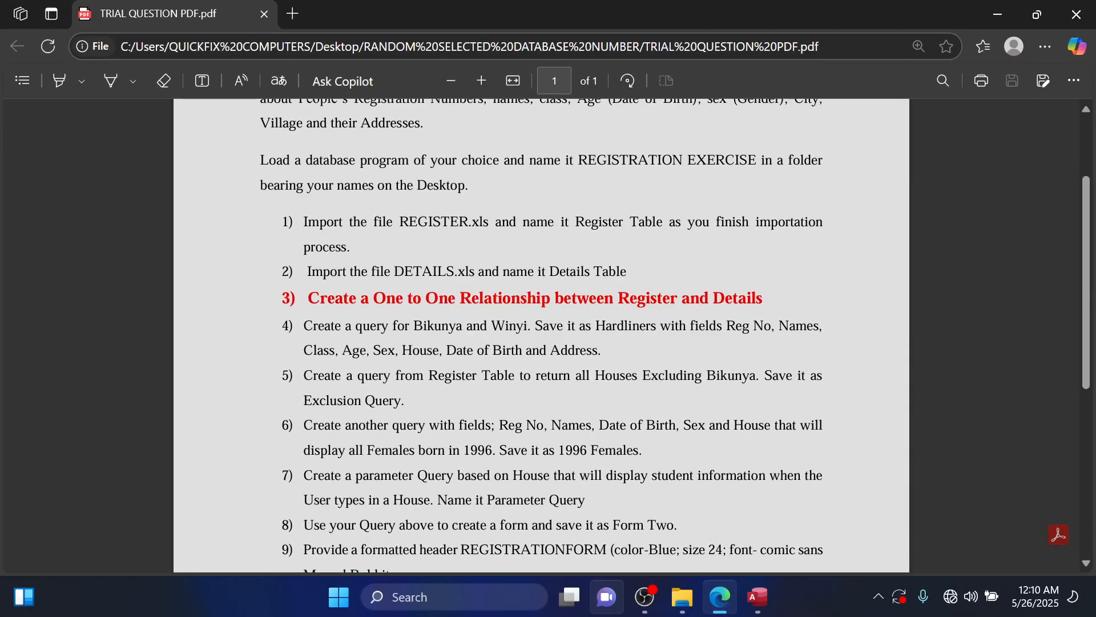
scroll(542, 335, down, 3)
scroll(541, 335, down, 2)
scroll(541, 336, up, 2)
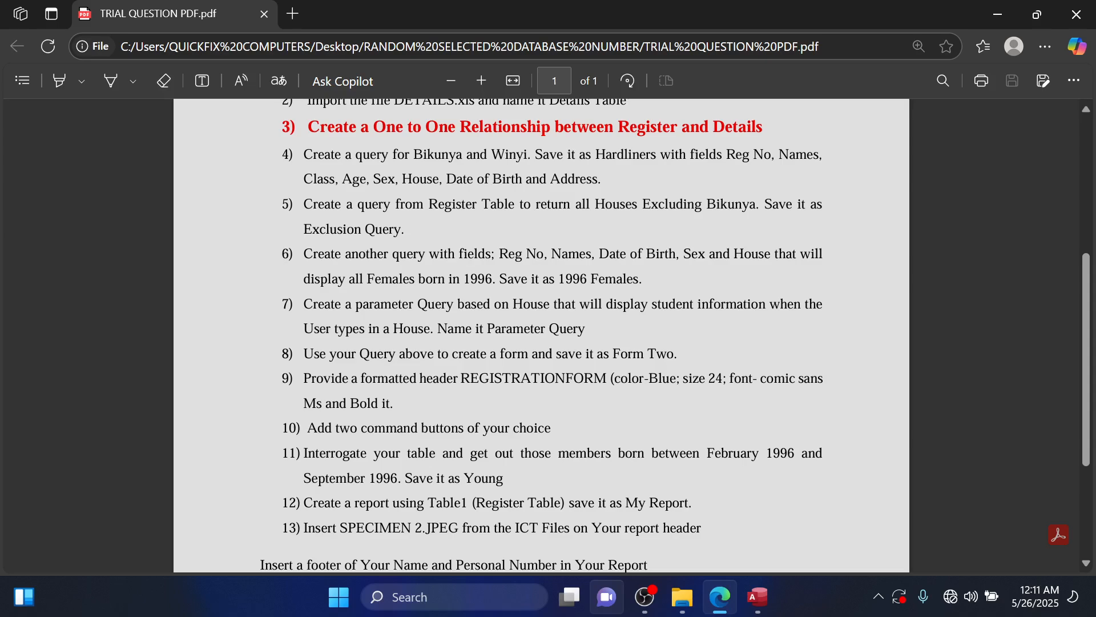
click(998, 14)
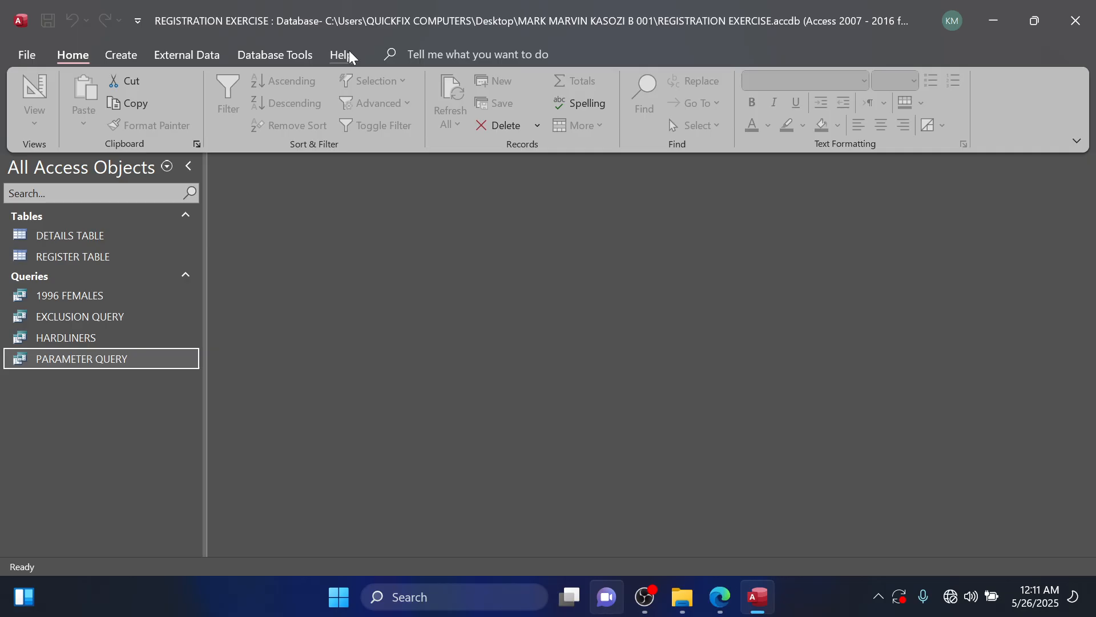
Start the Form Wizard based on PARAMETER QUERY and include all of its available fields.
click(129, 57)
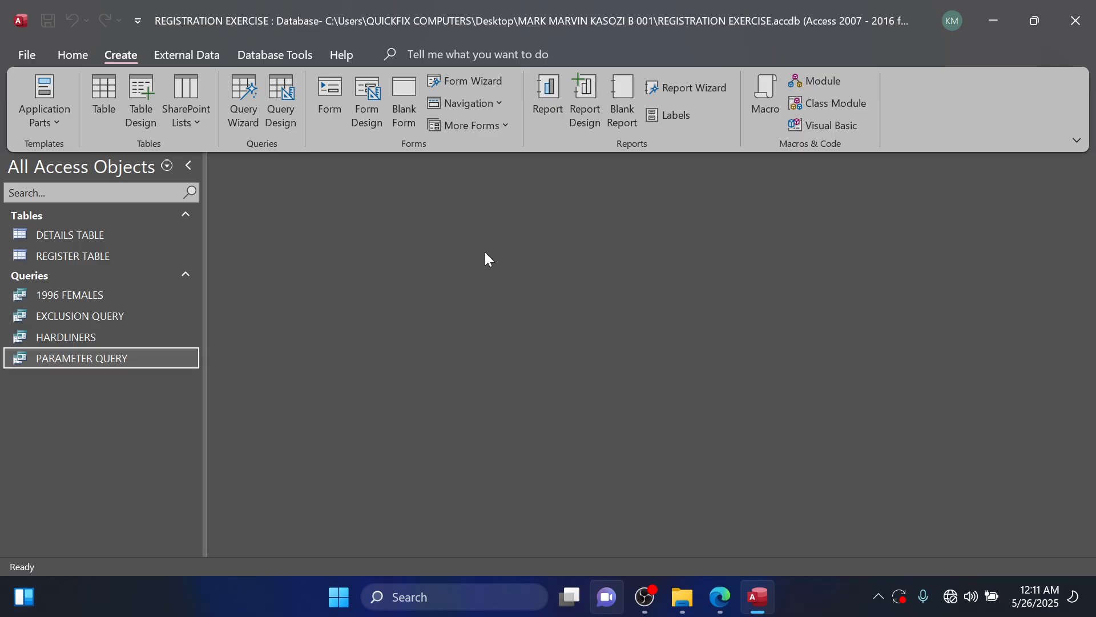
click(485, 79)
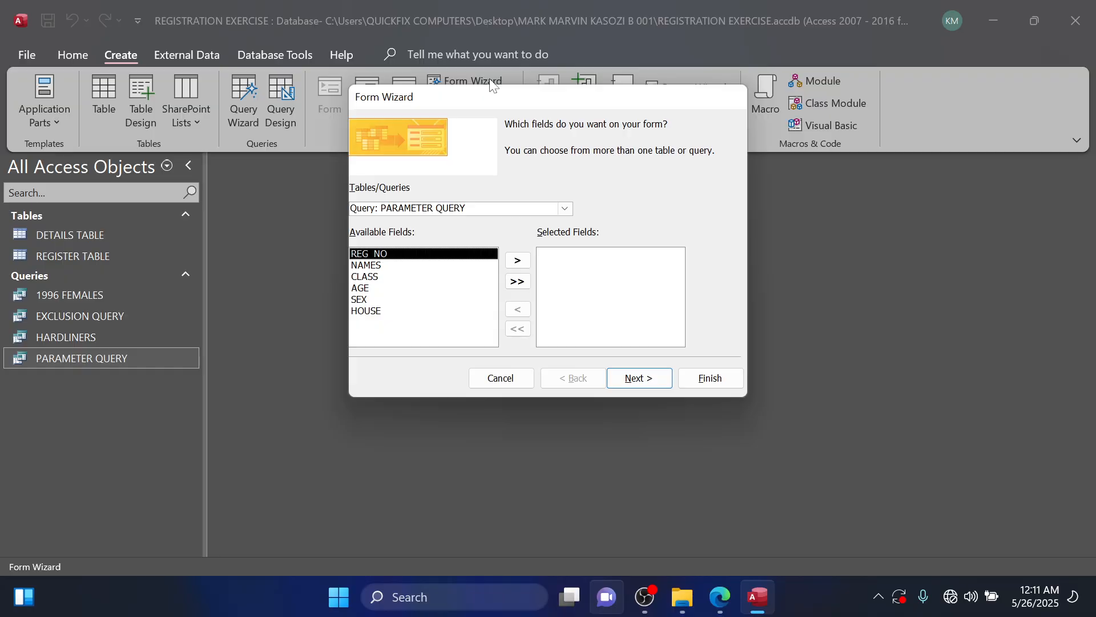
click(565, 209)
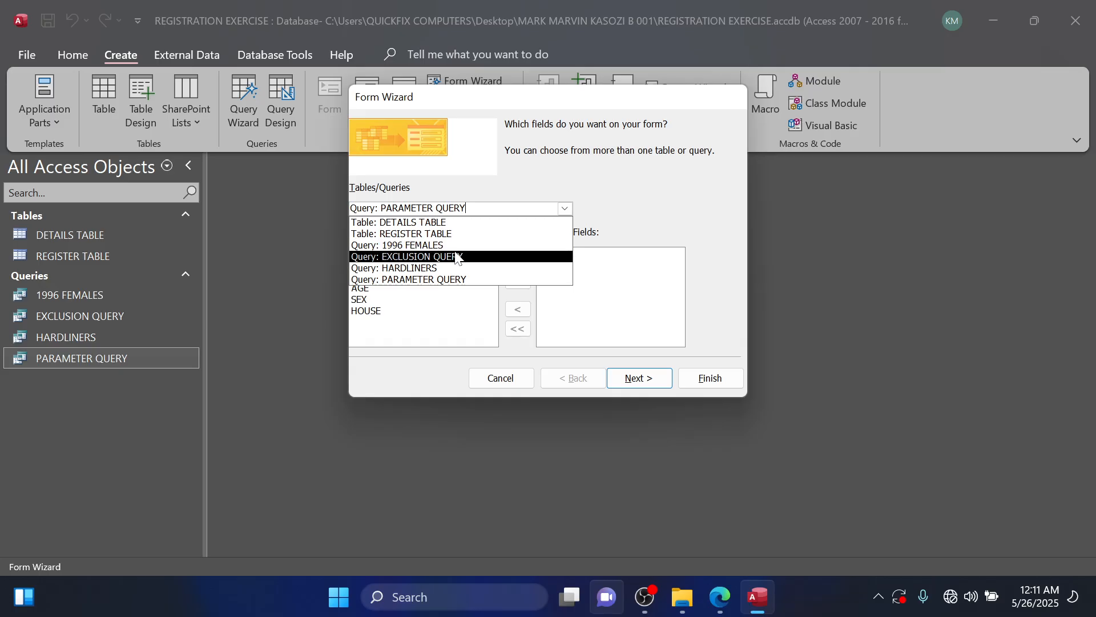
click(452, 279)
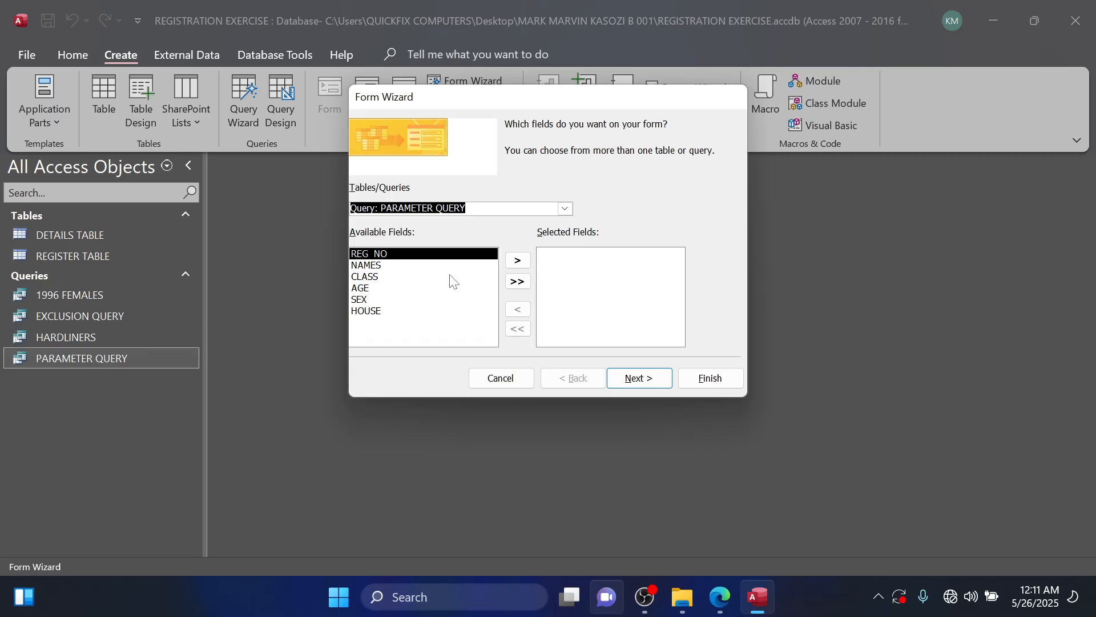
click(521, 283)
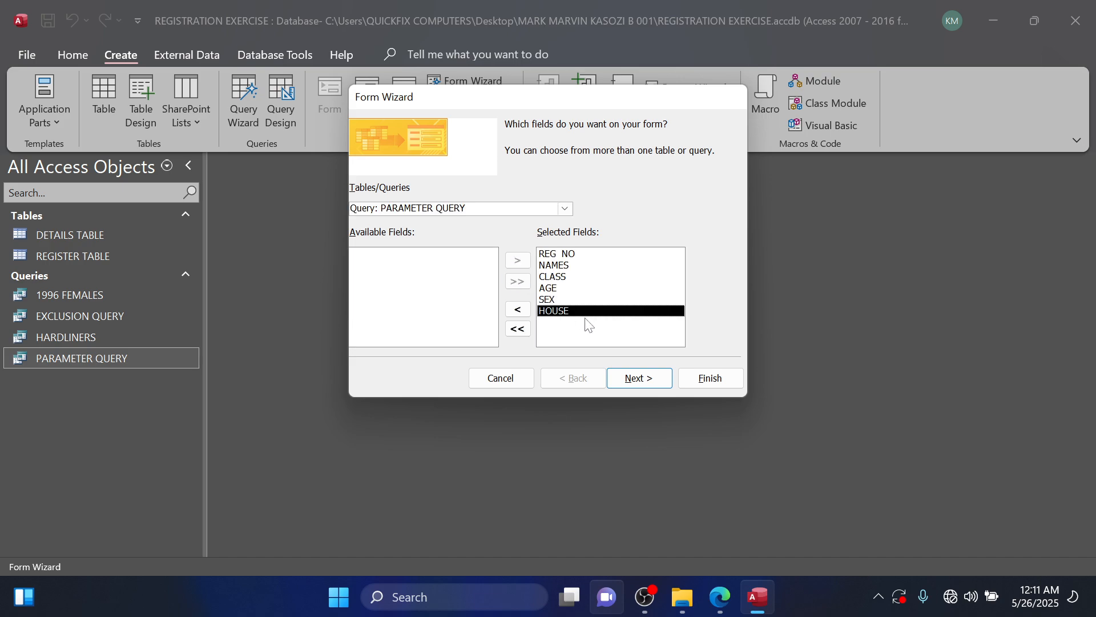
Create the form with the Columnar layout and title PARAMETER QUERY, and open it for the house Bikunya.
click(631, 378)
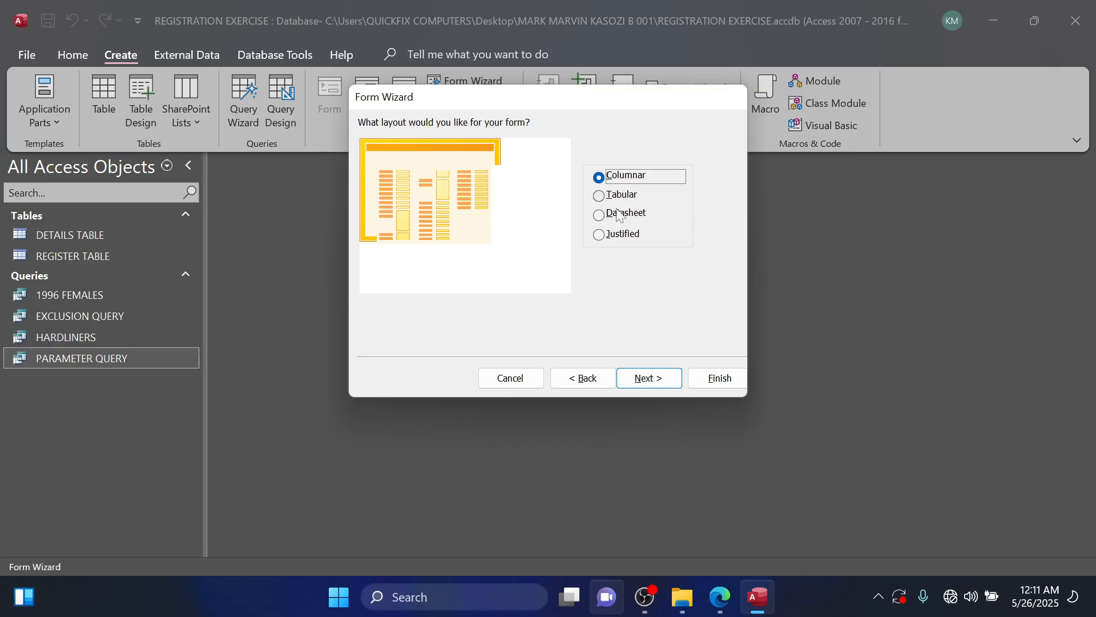
click(665, 380)
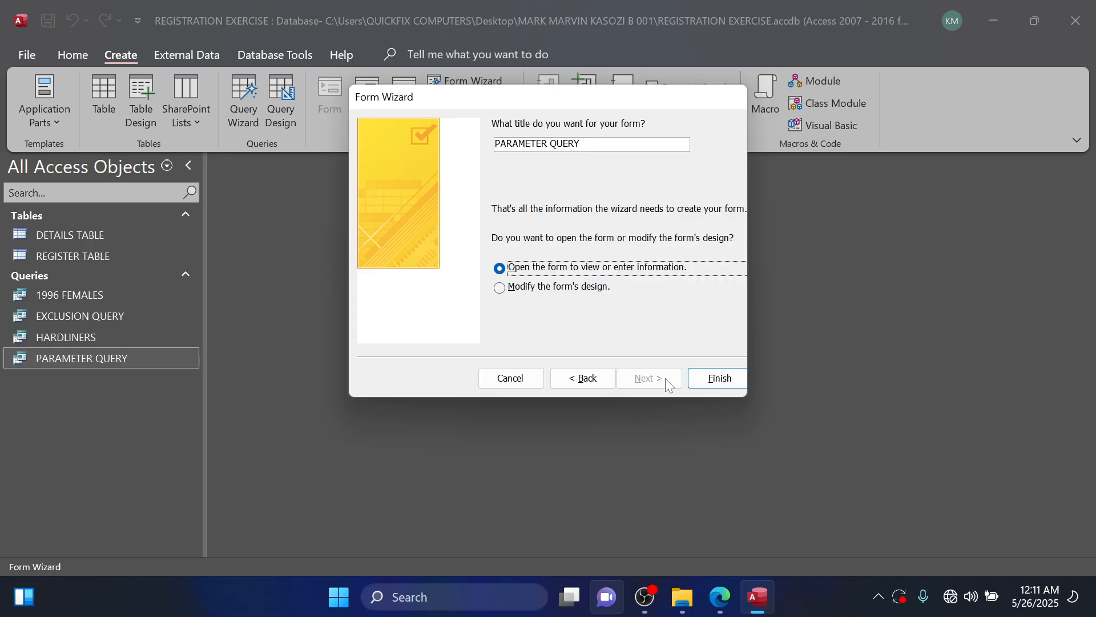
click(703, 380)
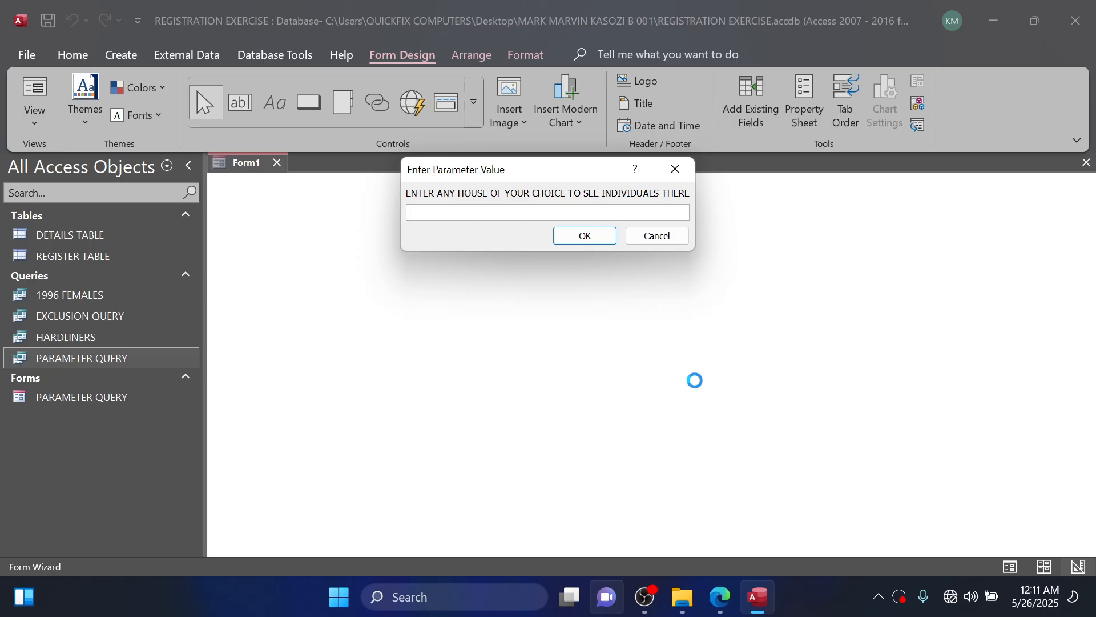
text(Bikunya)
click(590, 241)
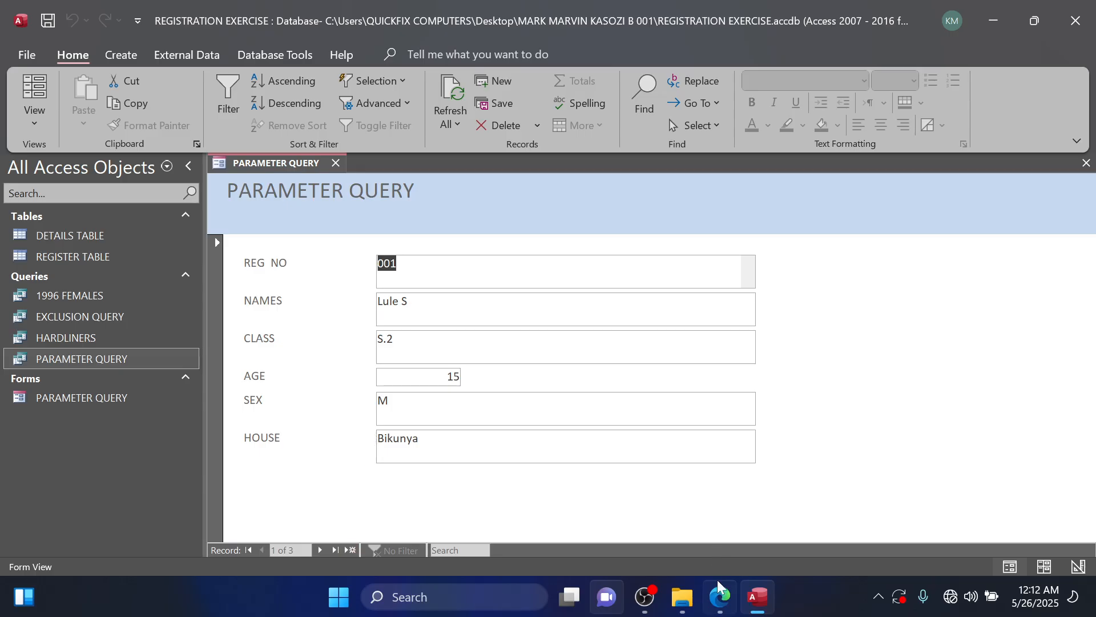
Check the form tasks in the question PDF in Edge, return to Access, and open the PARAMETER QUERY form in Design View.
click(719, 597)
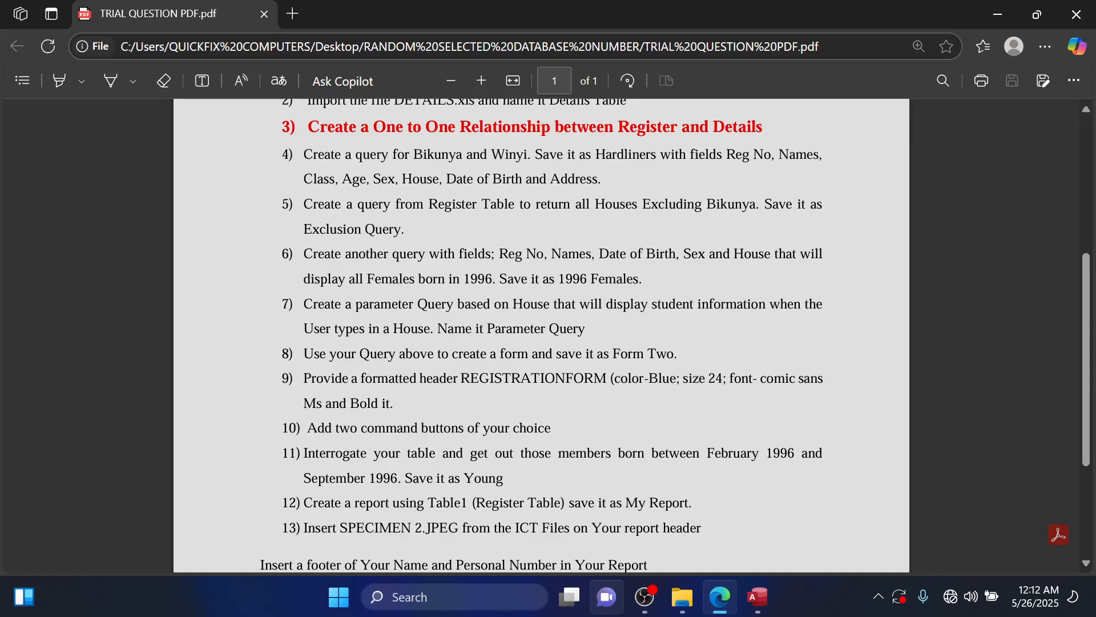
click(998, 14)
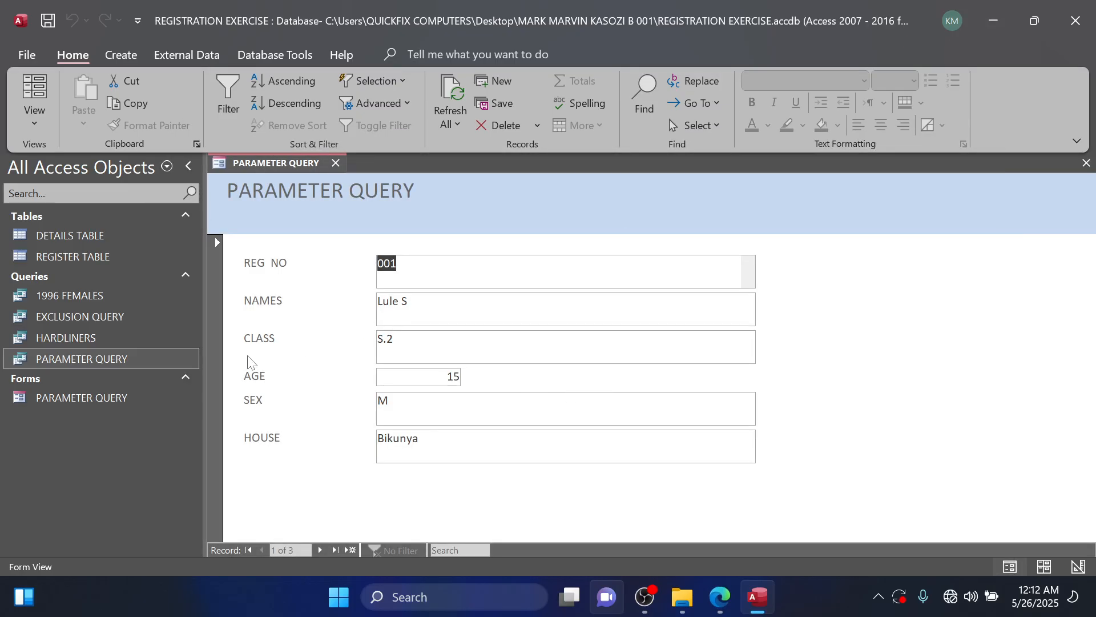
right_click(96, 404)
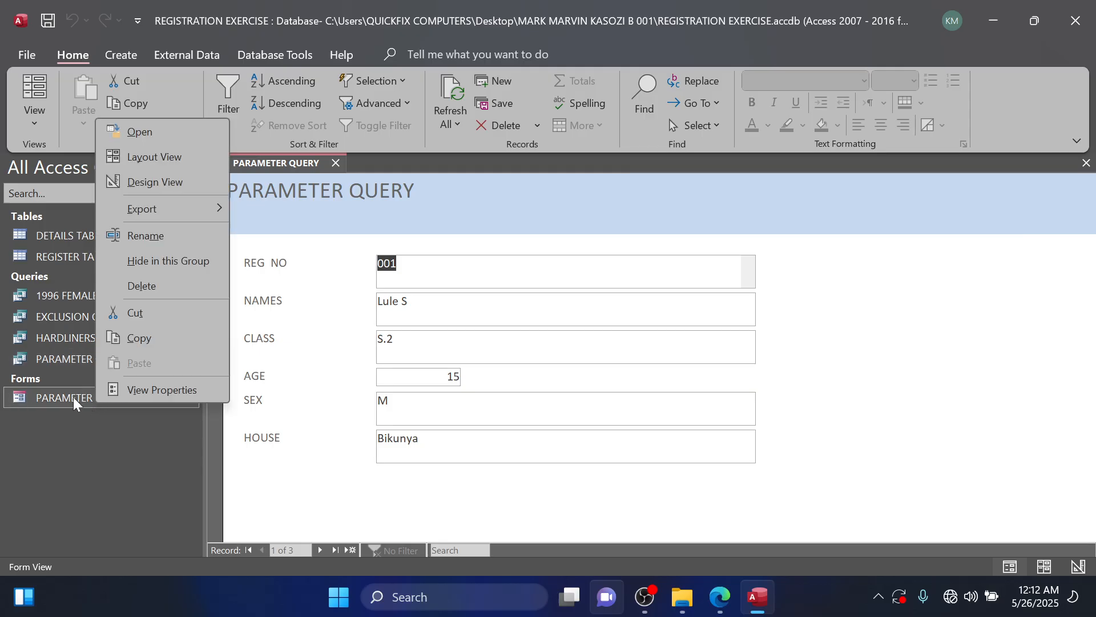
click(149, 181)
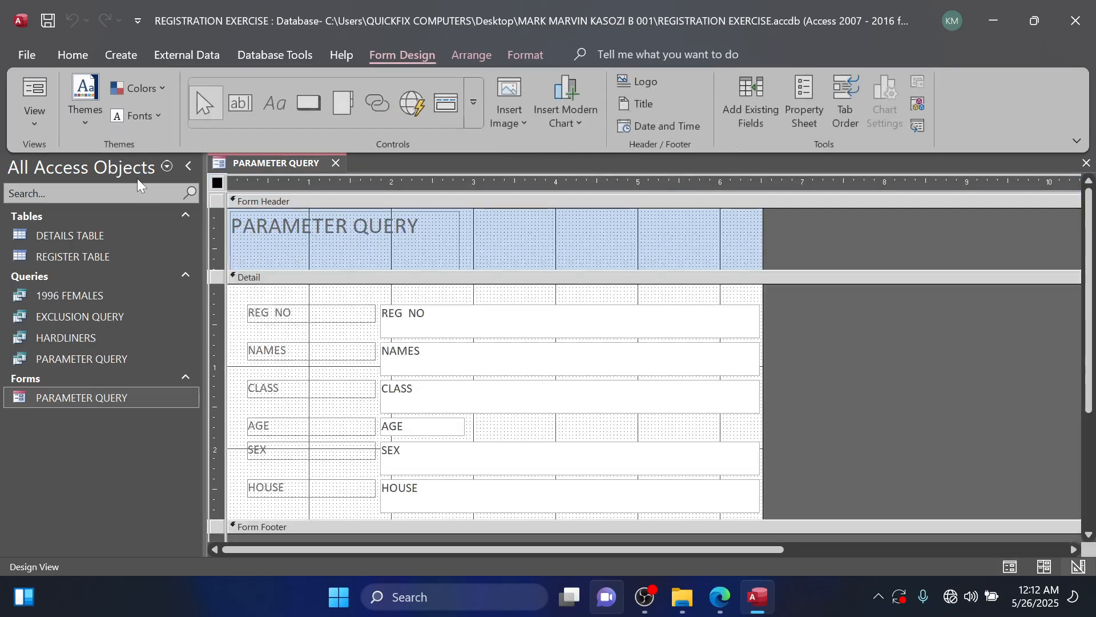
Narrow the REG NO, NAMES and CLASS text boxes so they end at about 4.6 on the horizontal ruler.
click(623, 329)
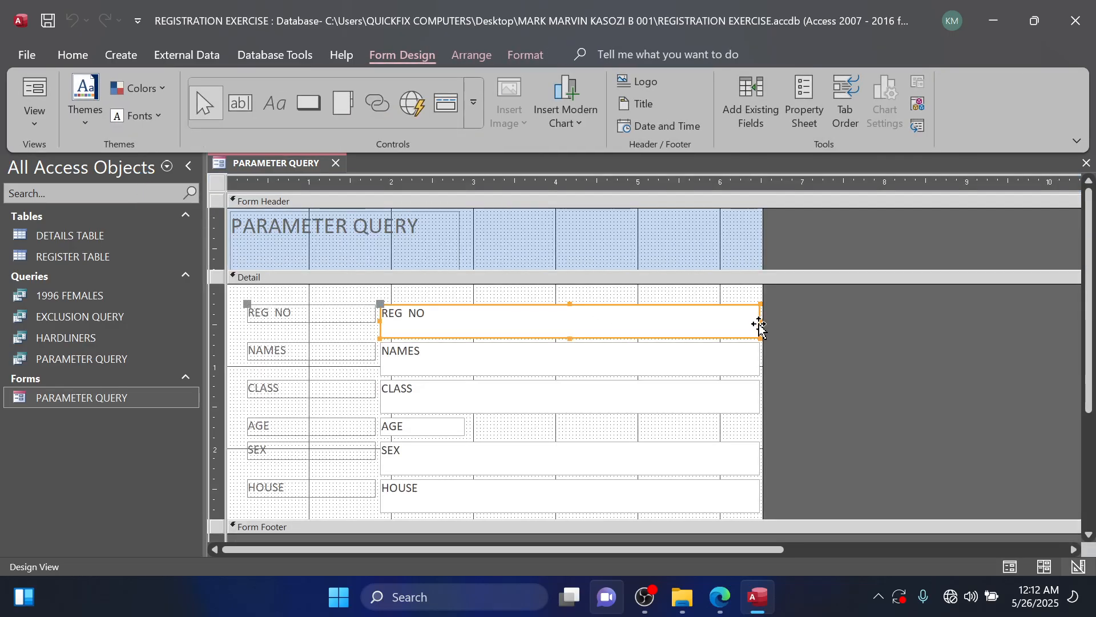
drag(760, 323, 608, 329)
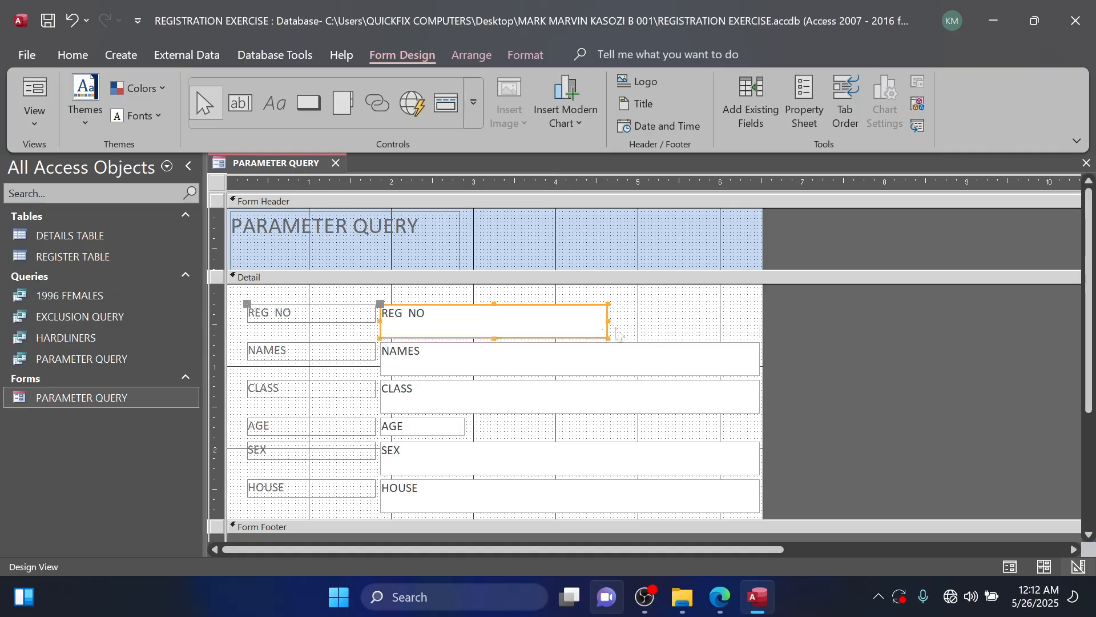
click(761, 360)
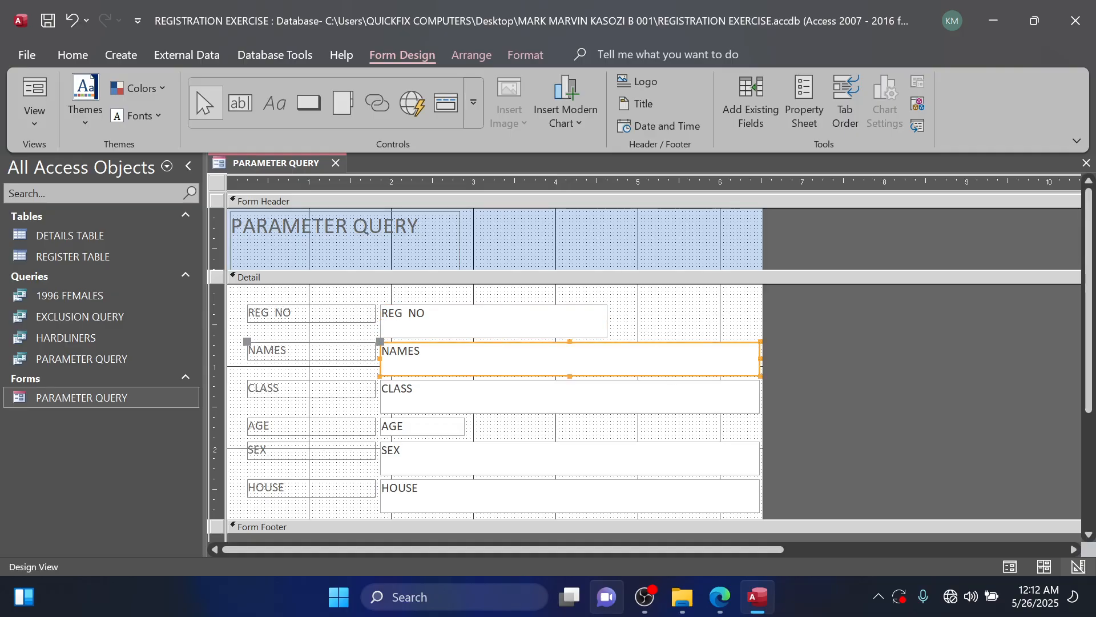
drag(759, 358, 608, 355)
click(732, 407)
drag(757, 395, 604, 387)
Narrow the SEX and HOUSE text boxes to about the width of the fields above, keeping HOUSE aligned with them.
click(569, 451)
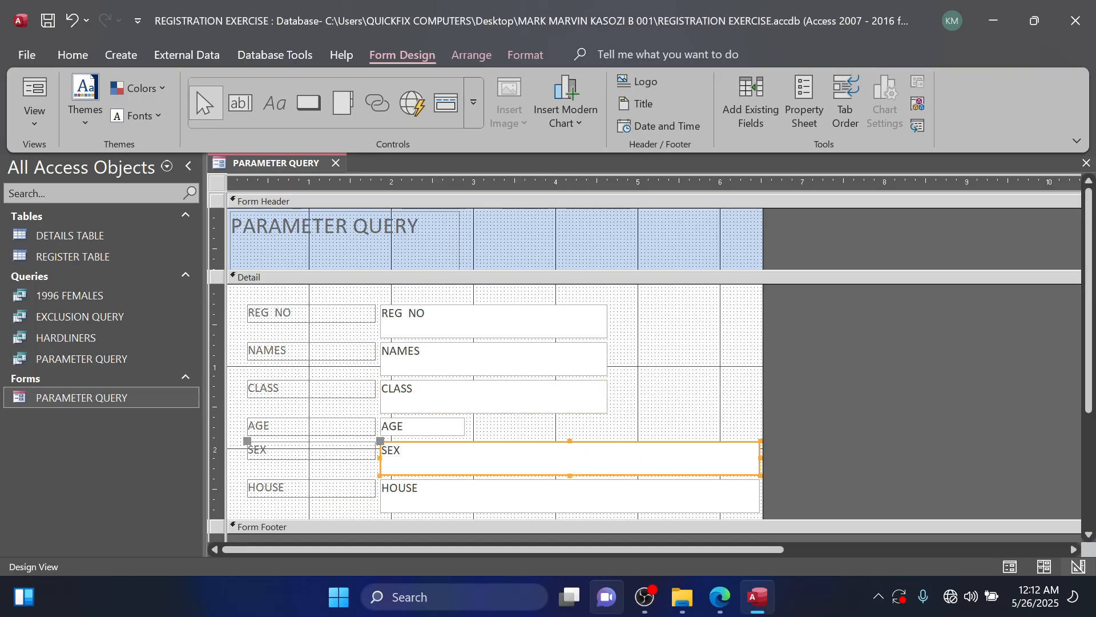
drag(759, 455, 604, 449)
click(623, 491)
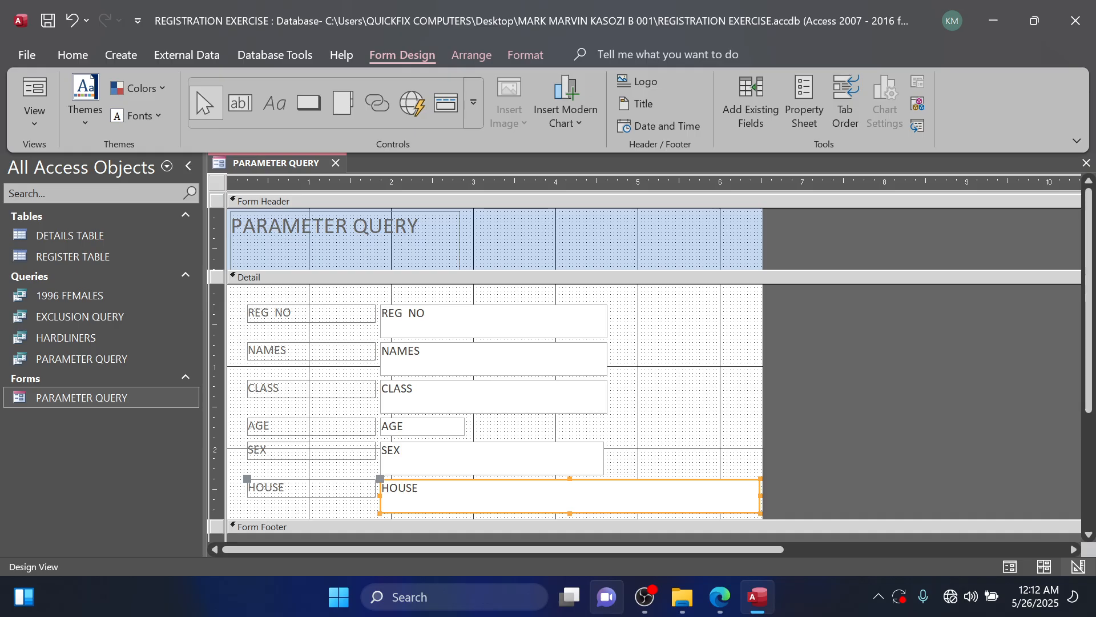
drag(761, 494, 604, 494)
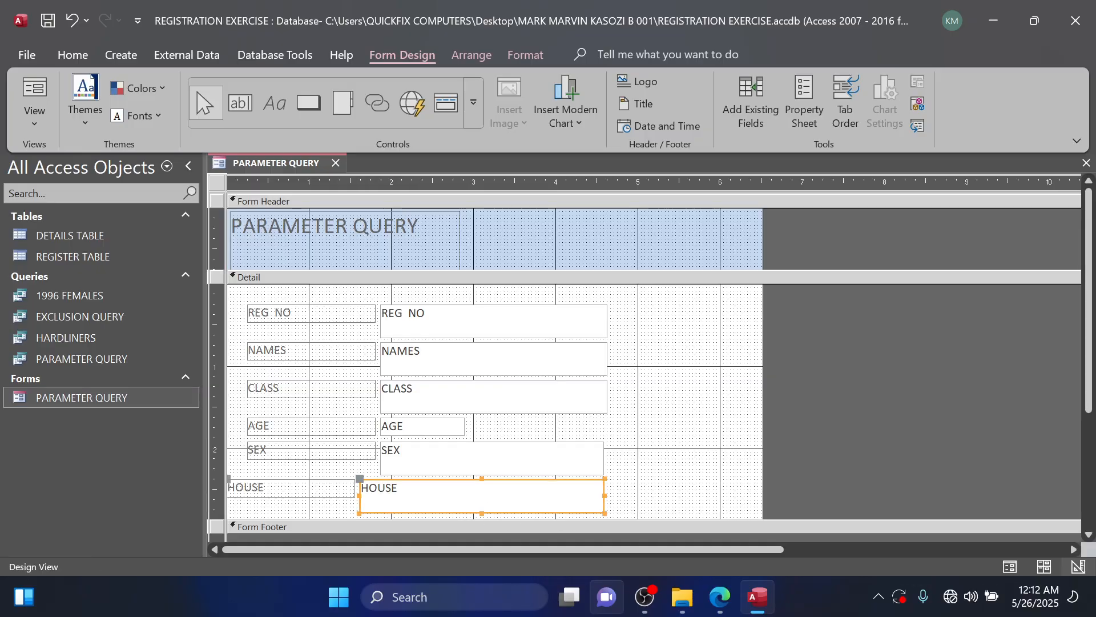
mouse_move(605, 489)
mouse_down()
mouse_move(623, 486)
mouse_move(612, 496)
mouse_up()
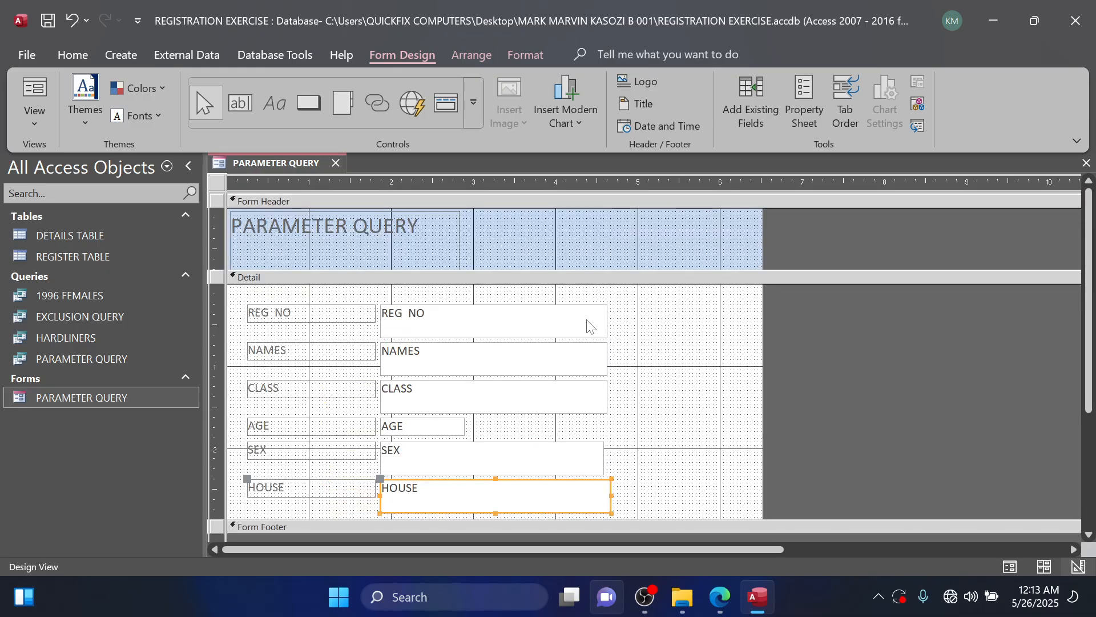
Replace the form header title with "FORM 2 FROM A PARAMETER HOUSE QUERY".
click(430, 227)
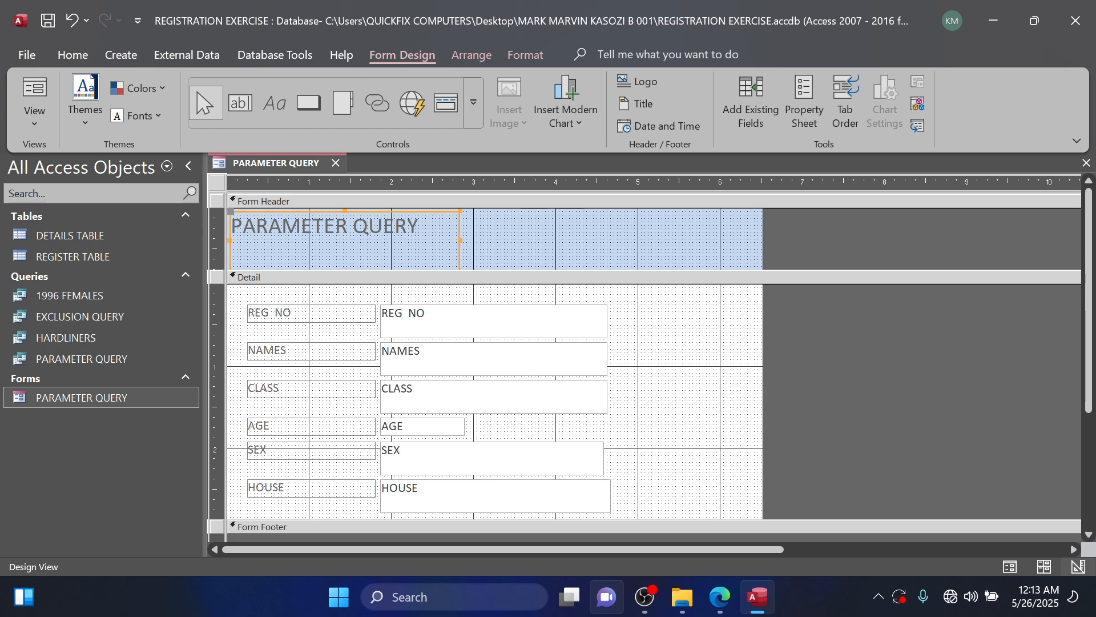
click(430, 228)
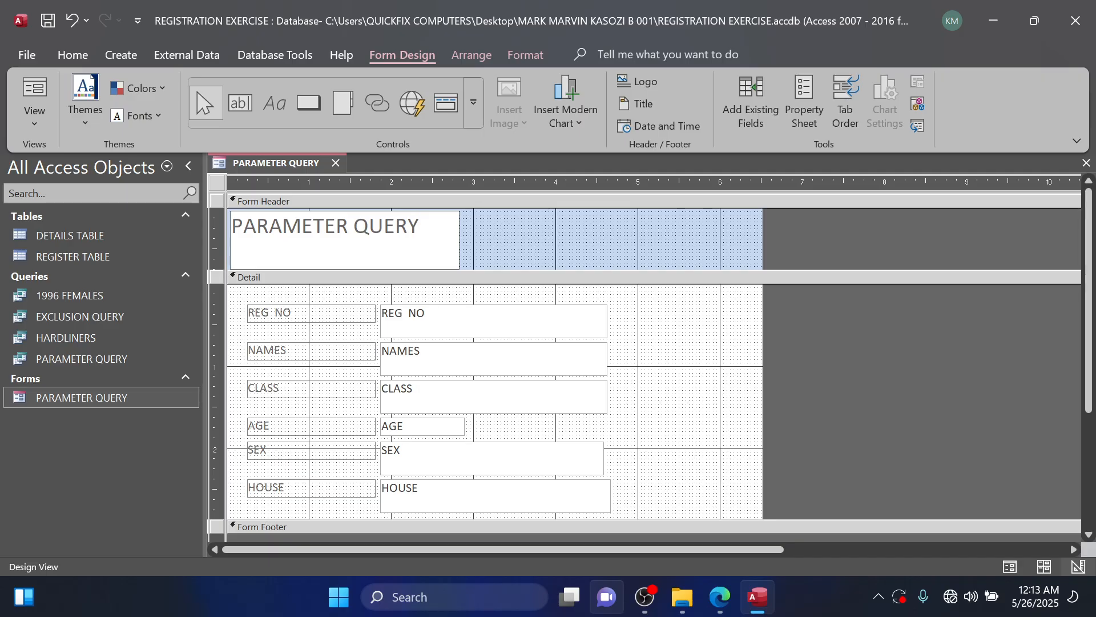
key(BackSpace)
key(BackSpace)
key(BackSpace)
key(BackSpace)
key(BackSpace)
key(BackSpace)
key(BackSpace)
key(BackSpace)
key(BackSpace)
key(BackSpace)
key(BackSpace)
key(BackSpace)
key(BackSpace)
key(BackSpace)
key(BackSpace)
key(Caps_Lock)
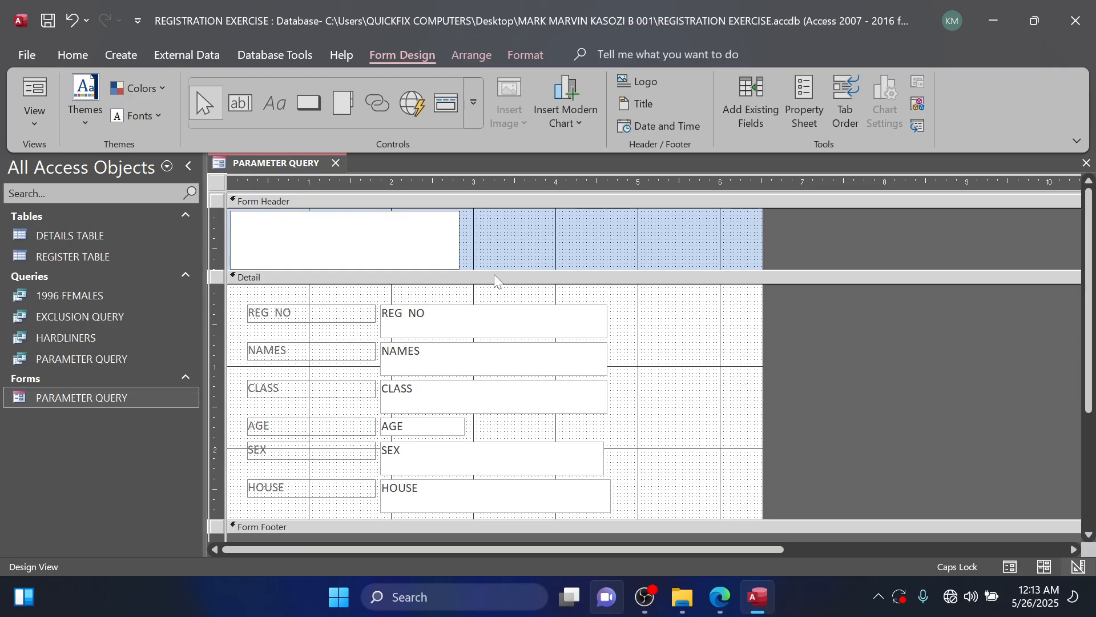
text(FORM 2)
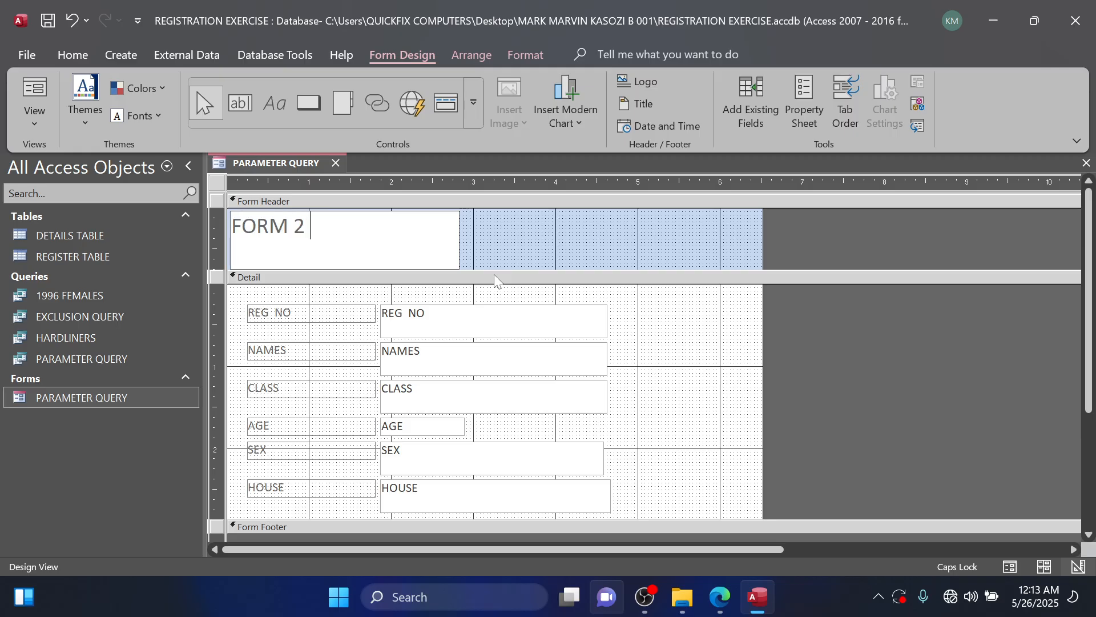
text( FROM A)
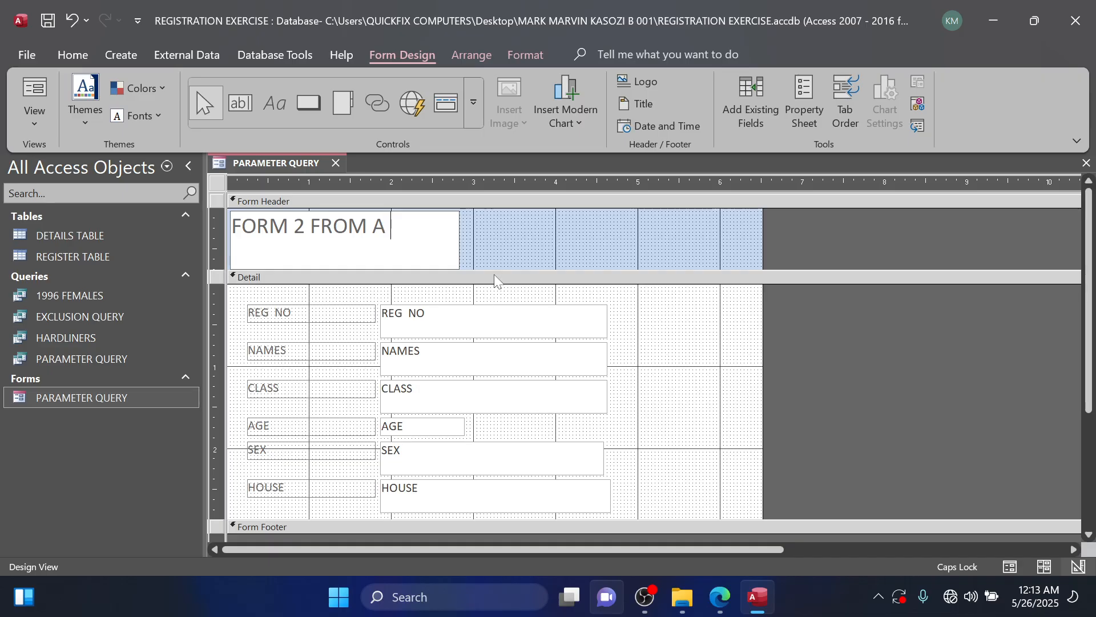
text( PARAMET)
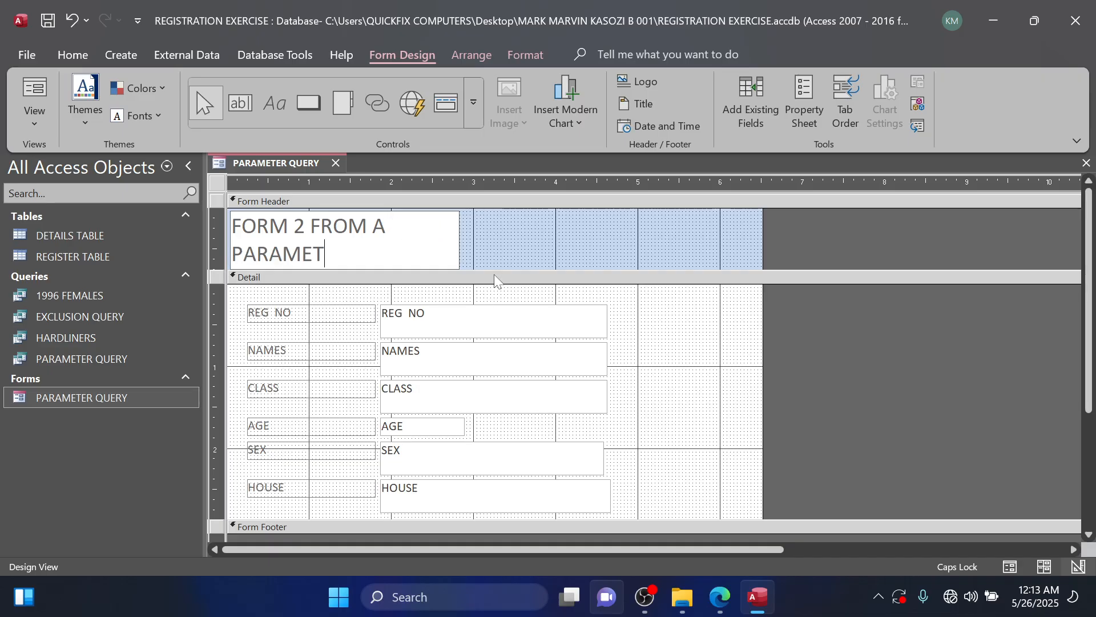
text(ER HOU)
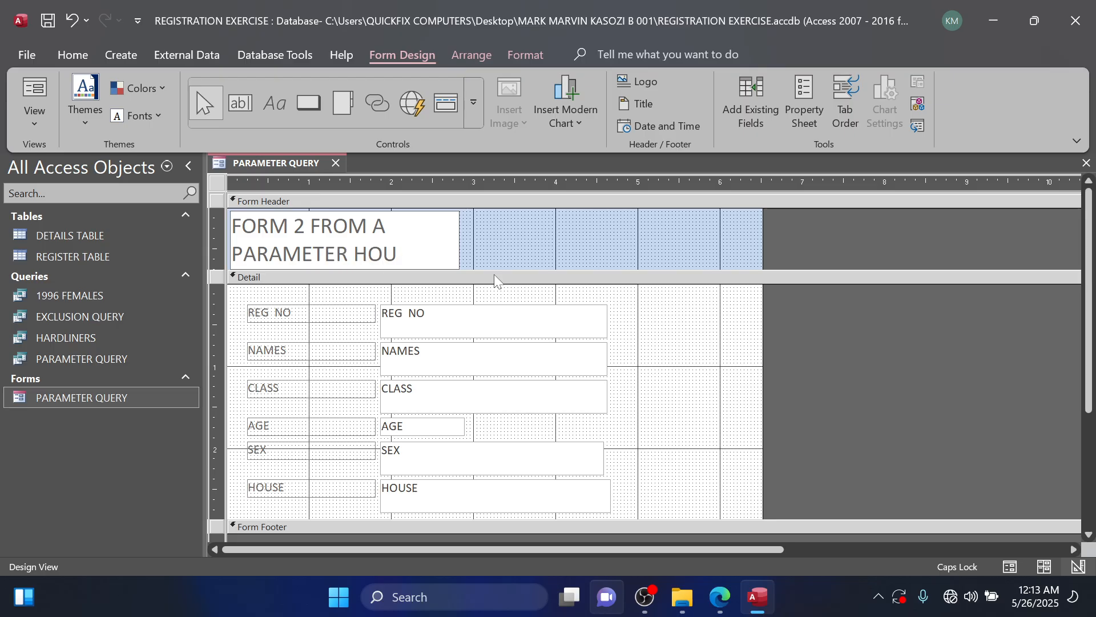
text(SE QU)
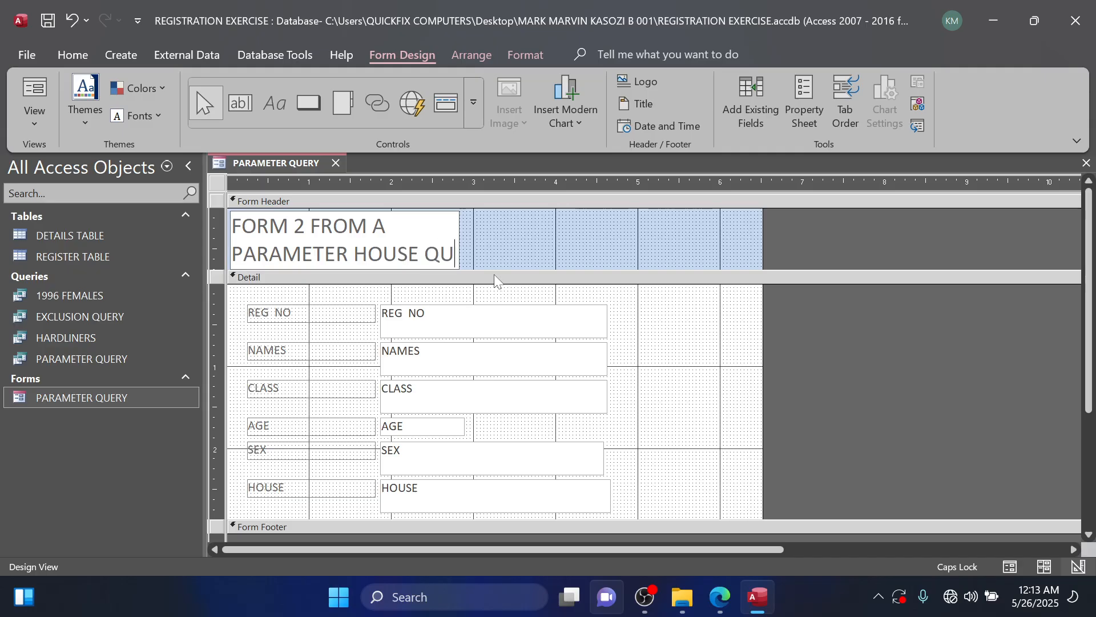
text(ERY)
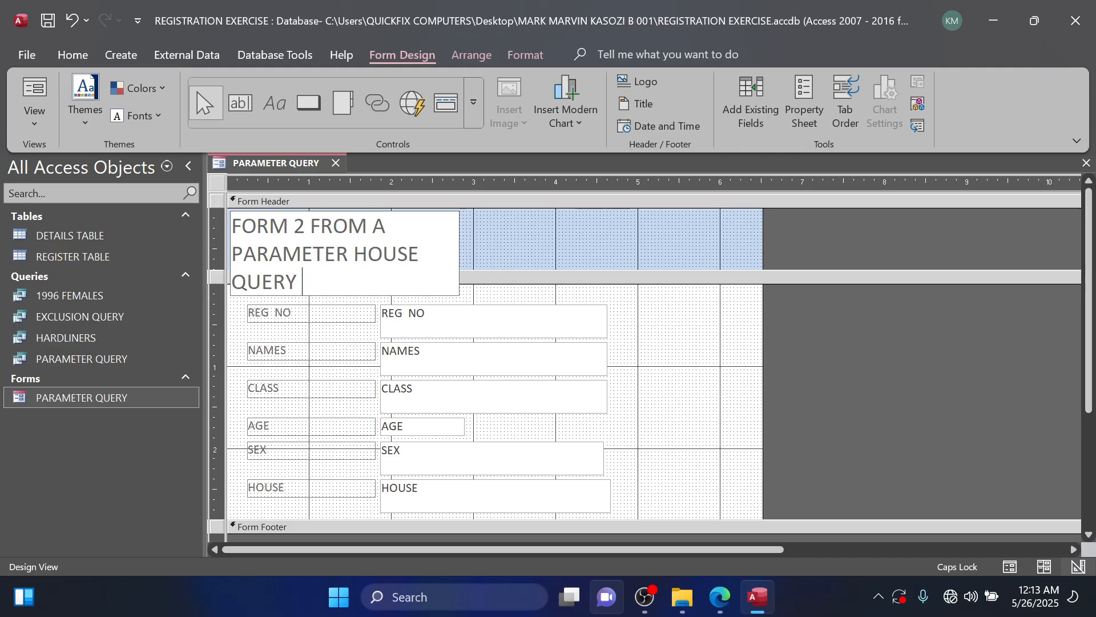
click(500, 243)
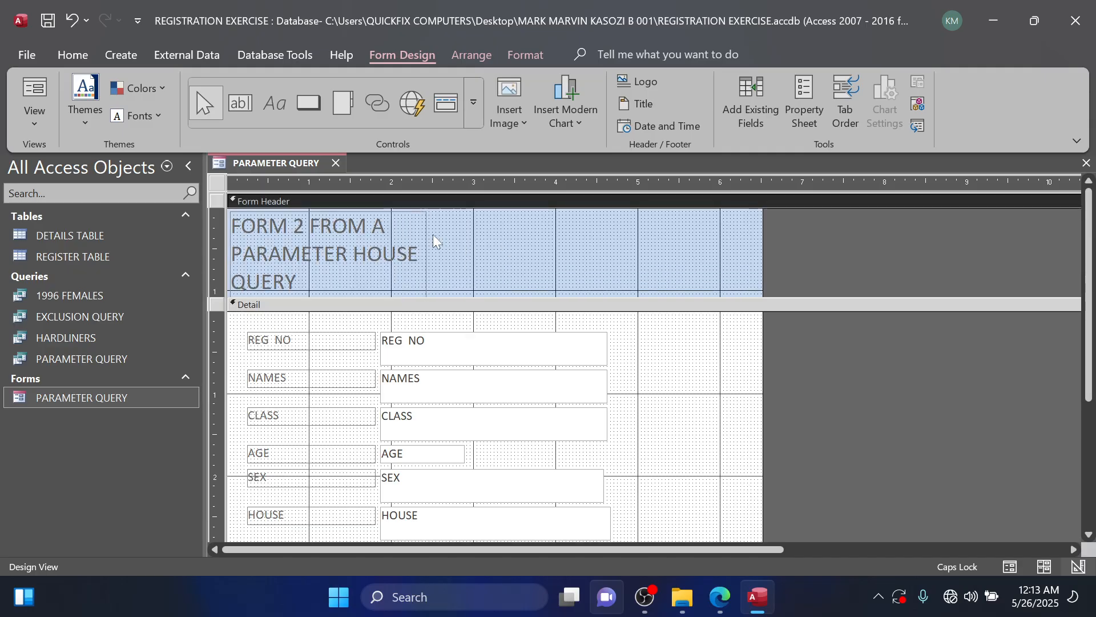
Widen the header title label to about 5.5 on the horizontal ruler so the title fits on one line.
click(406, 251)
drag(427, 253, 680, 253)
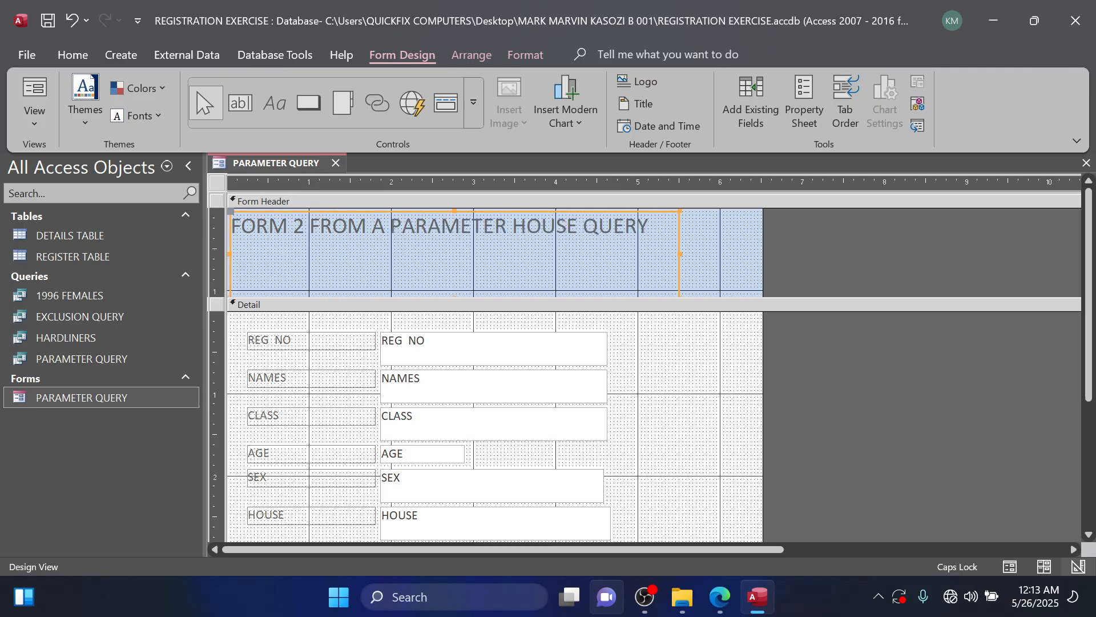
click(655, 227)
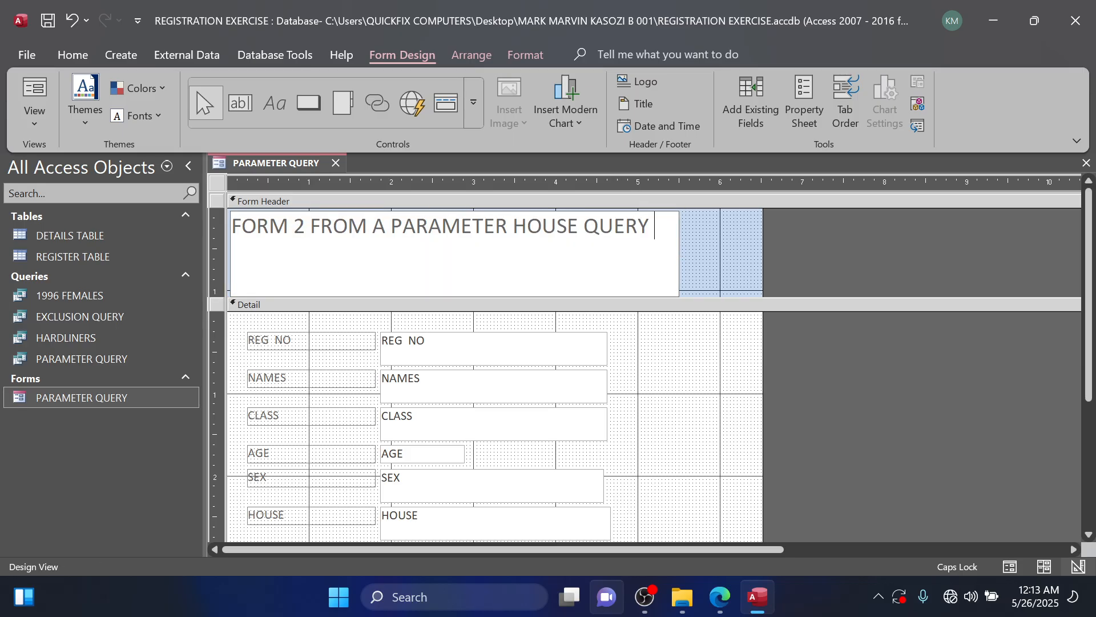
click(511, 312)
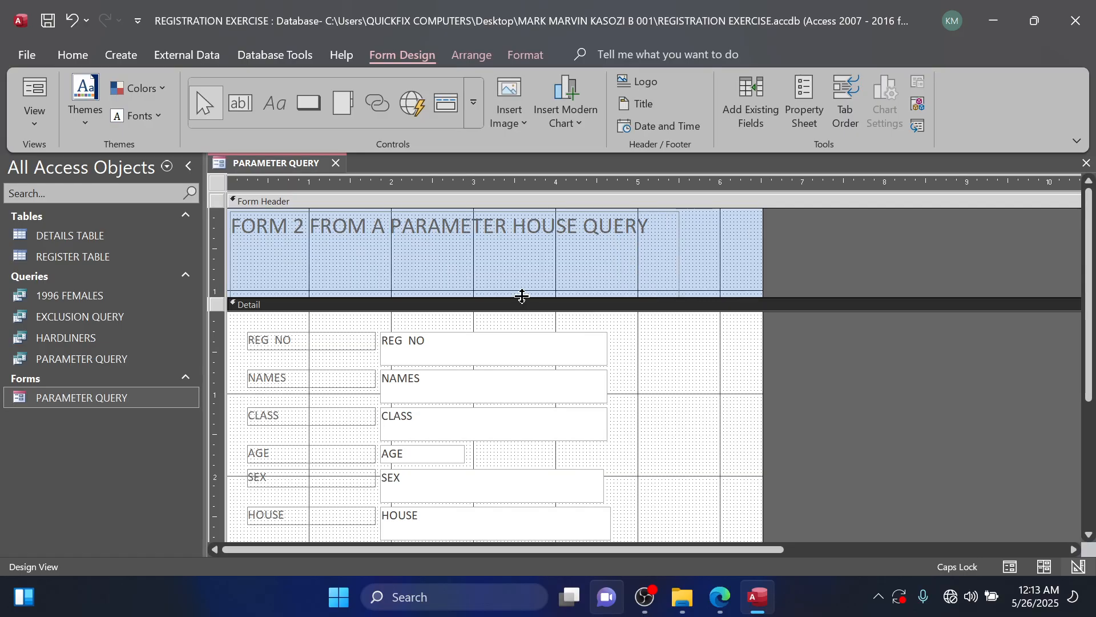
Extend the Form Header section slightly downward and reduce the title label's height to about 0.6 inch.
drag(511, 299, 511, 309)
click(484, 298)
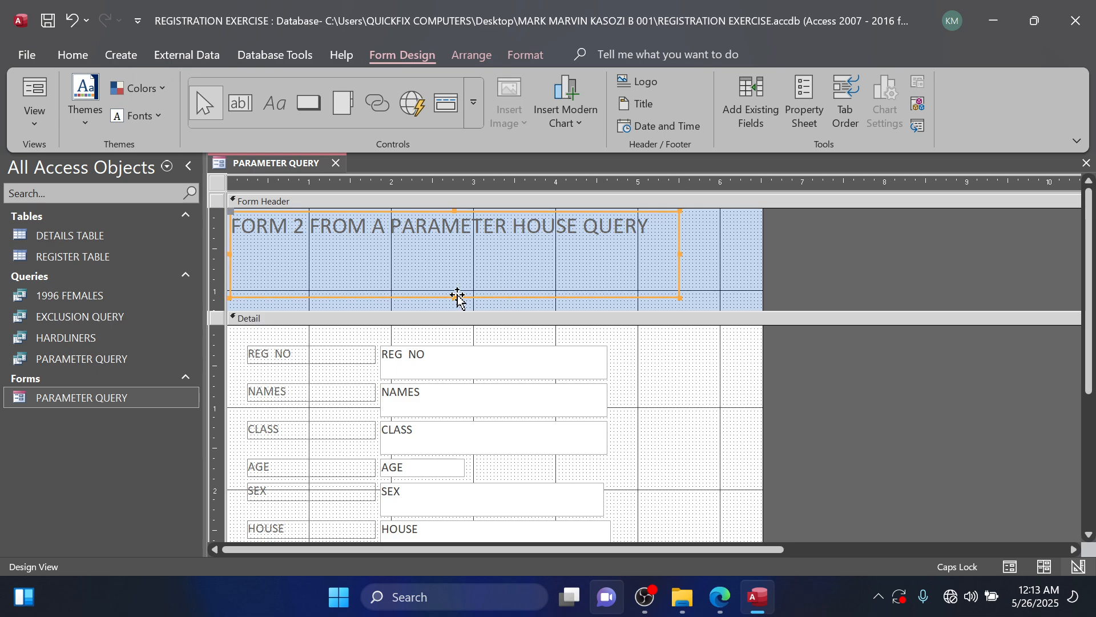
drag(455, 295, 455, 257)
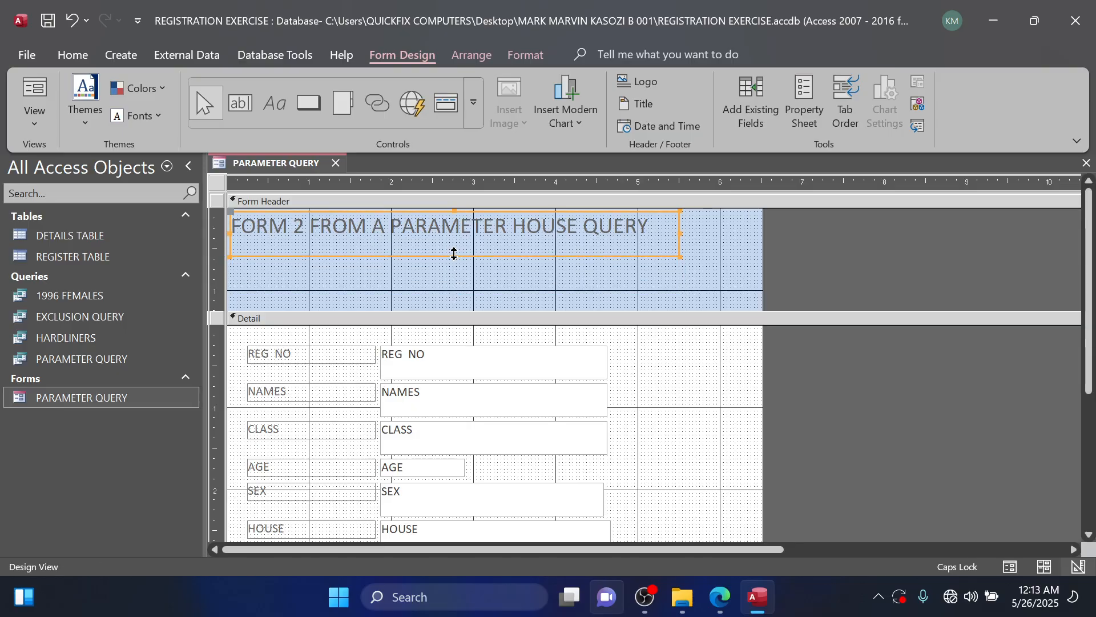
Shorten the form's Form Header section to about 0.9 inch.
click(461, 320)
drag(457, 309, 471, 283)
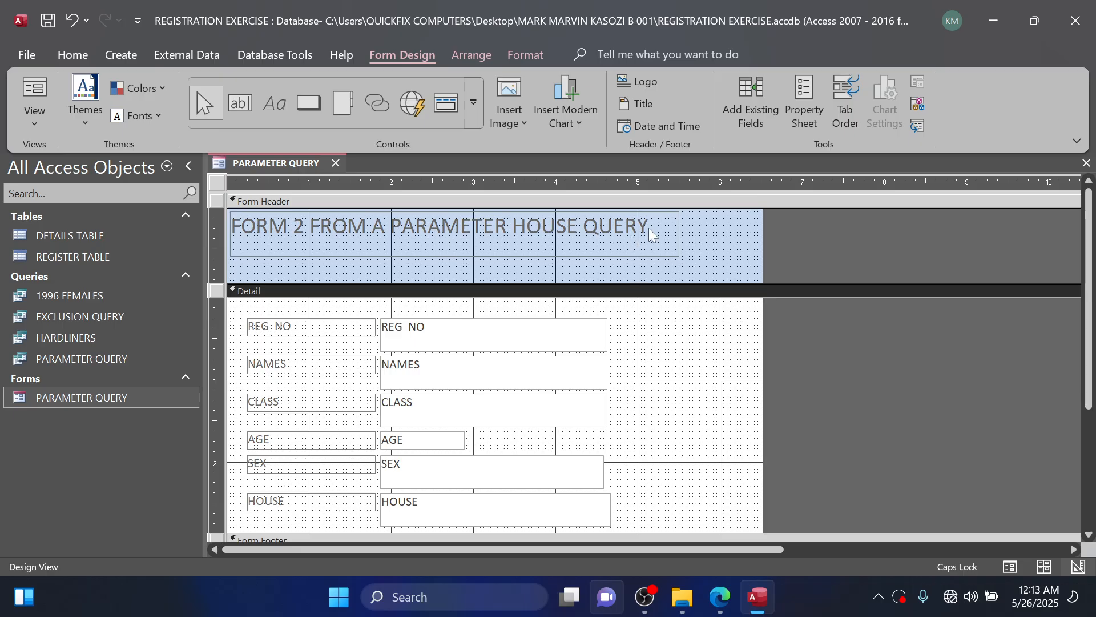
scroll(638, 330, down, 5)
scroll(641, 335, up, 5)
scroll(641, 335, down, 2)
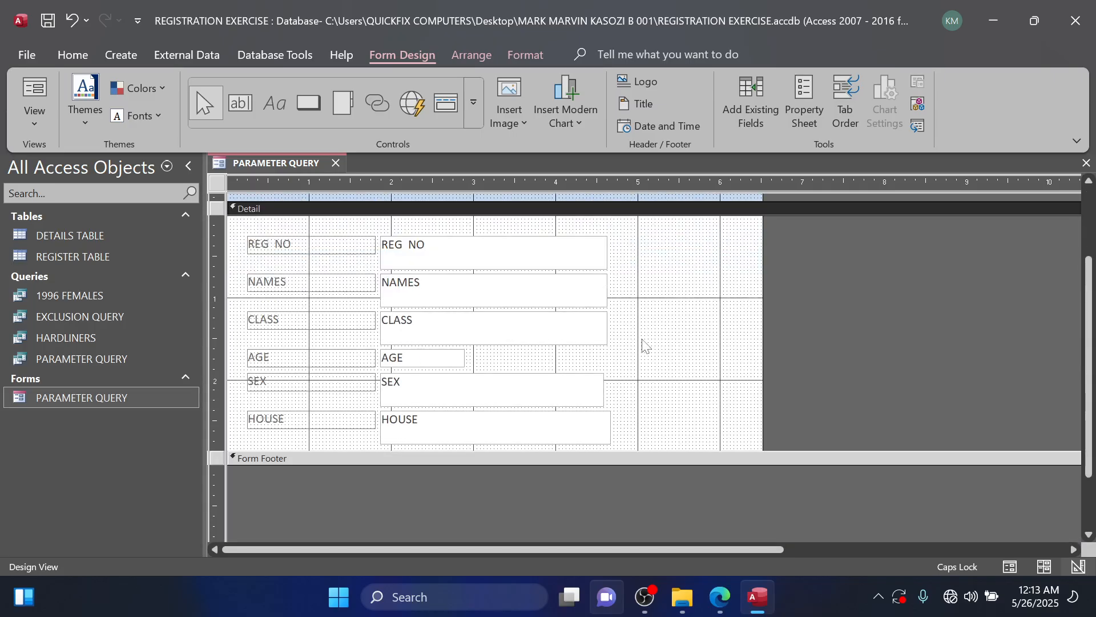
scroll(609, 442, up, 2)
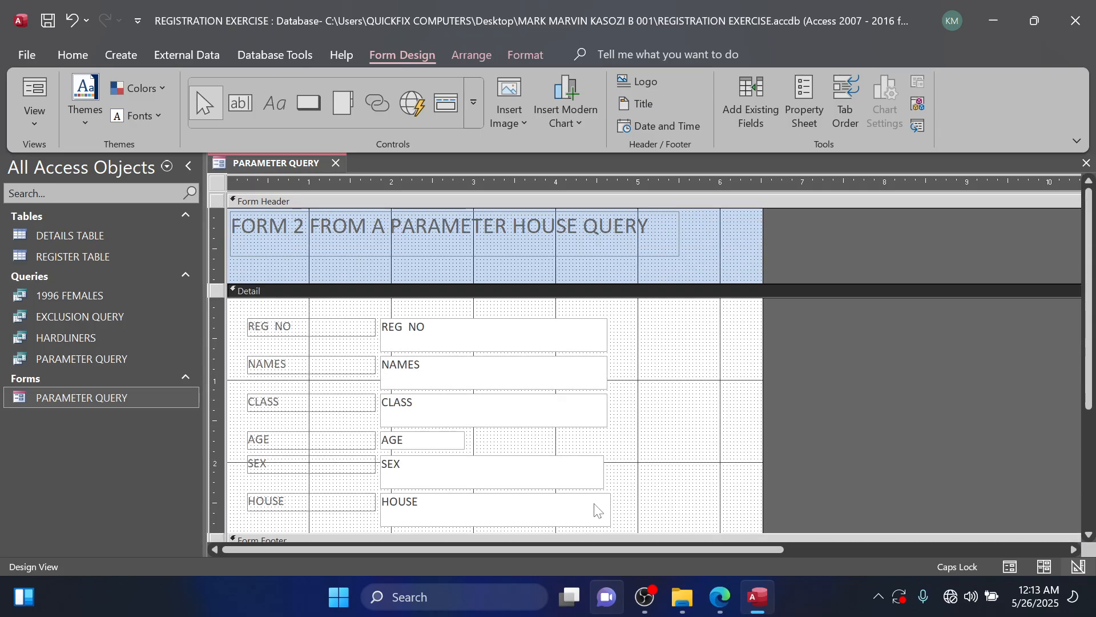
Run the PARAMETER QUERY form for the house Bikunya and page through to the last record.
double_click(106, 394)
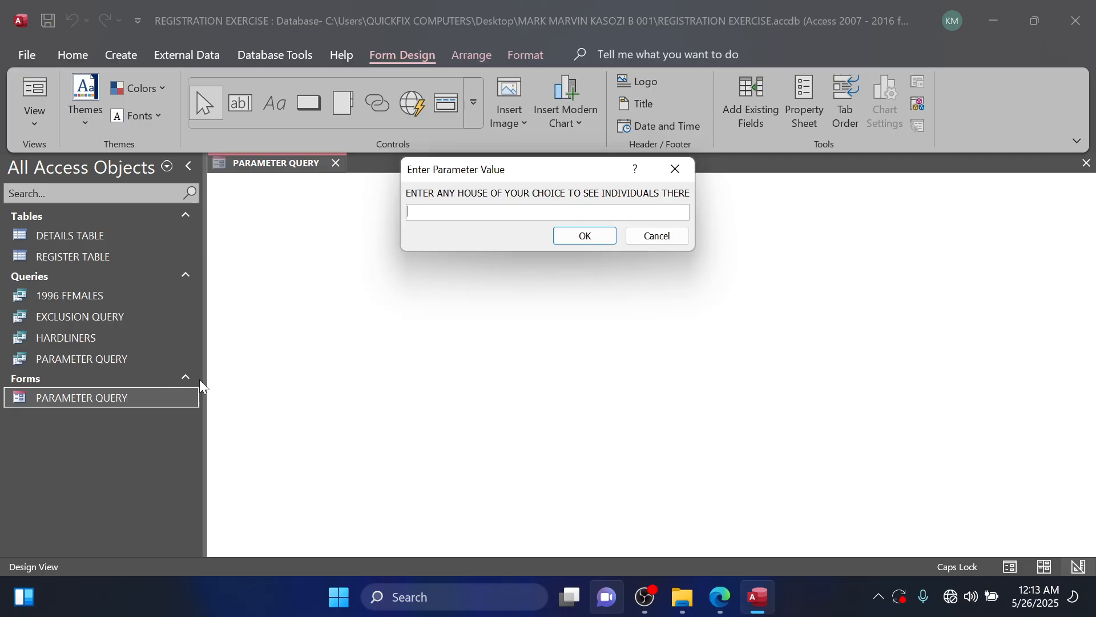
text(Bikunya)
key(Return)
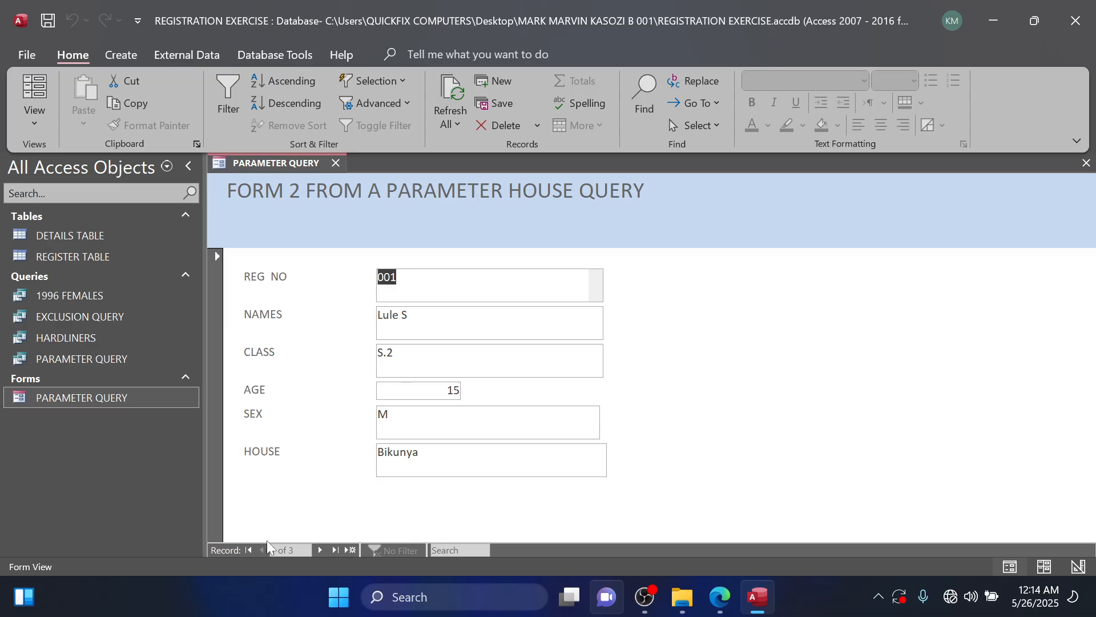
click(319, 551)
click(319, 551)
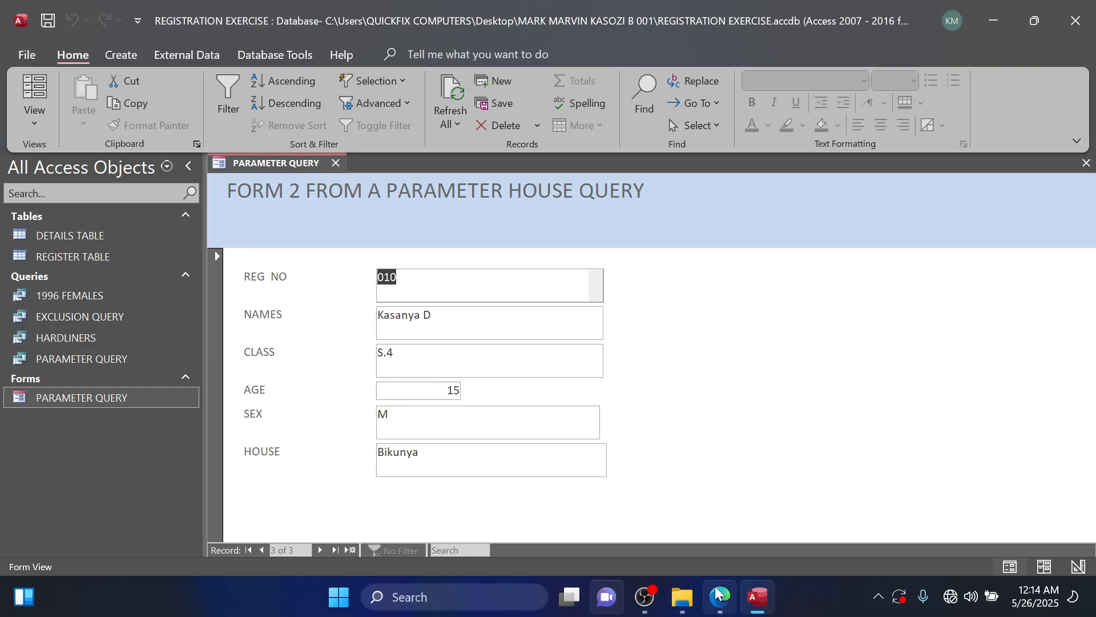
Check the header task in the trial question PDF and replace the form's header title with "REGISTRATION FORM" in Design View.
click(721, 600)
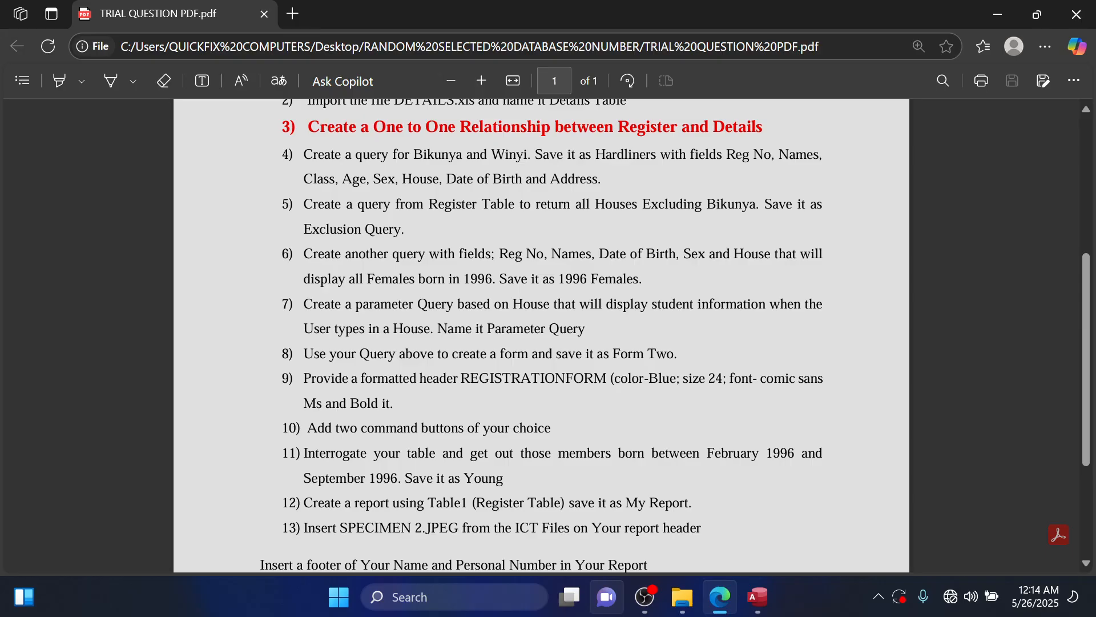
click(758, 597)
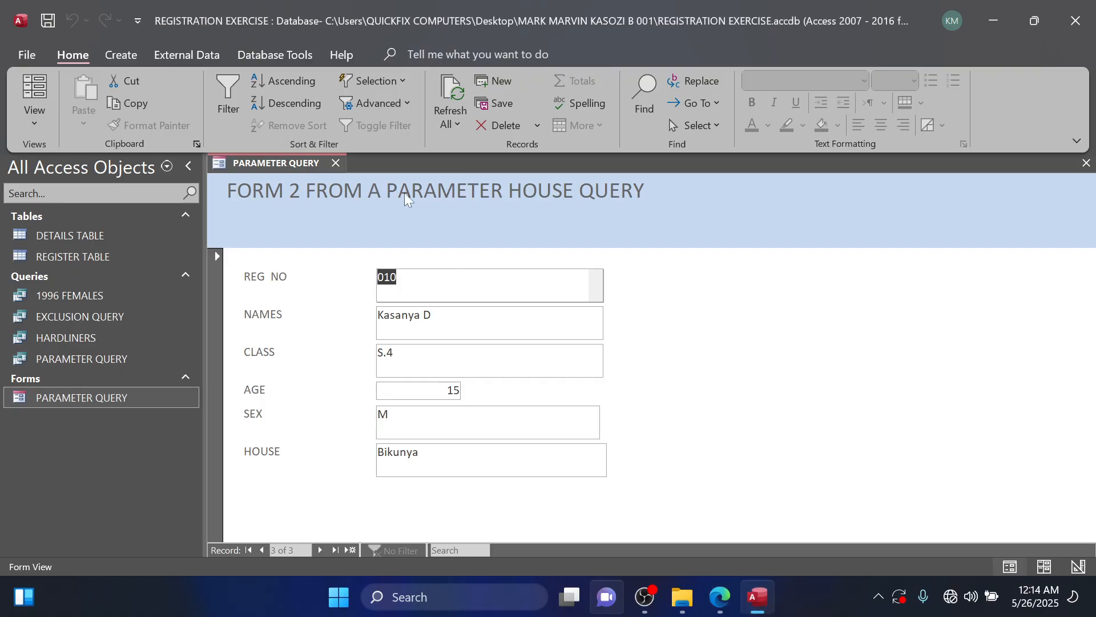
right_click(111, 411)
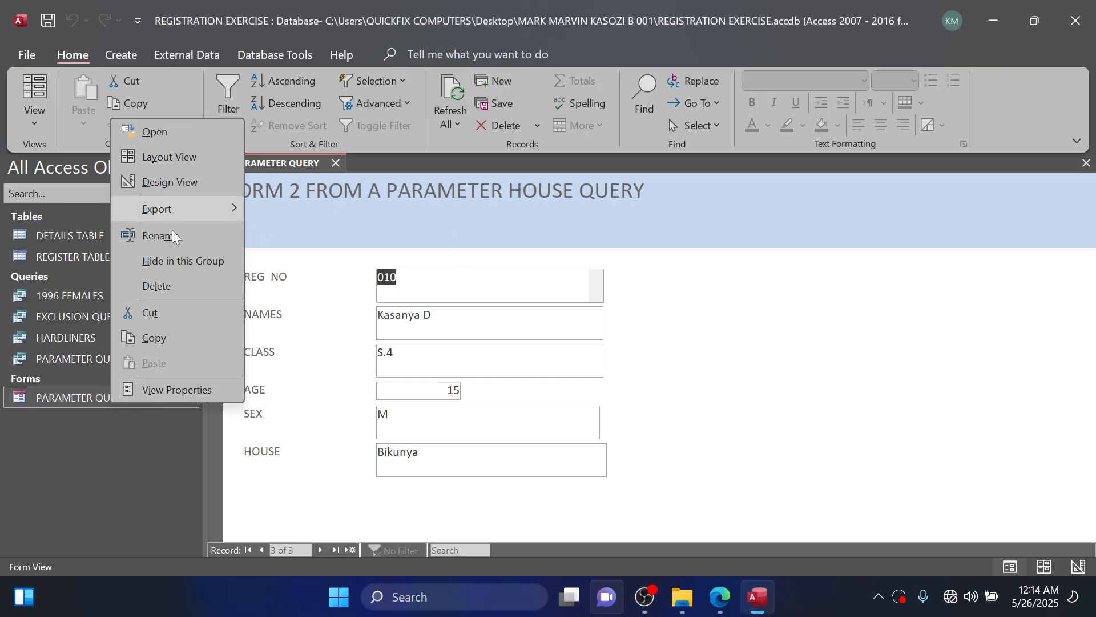
click(171, 181)
click(641, 221)
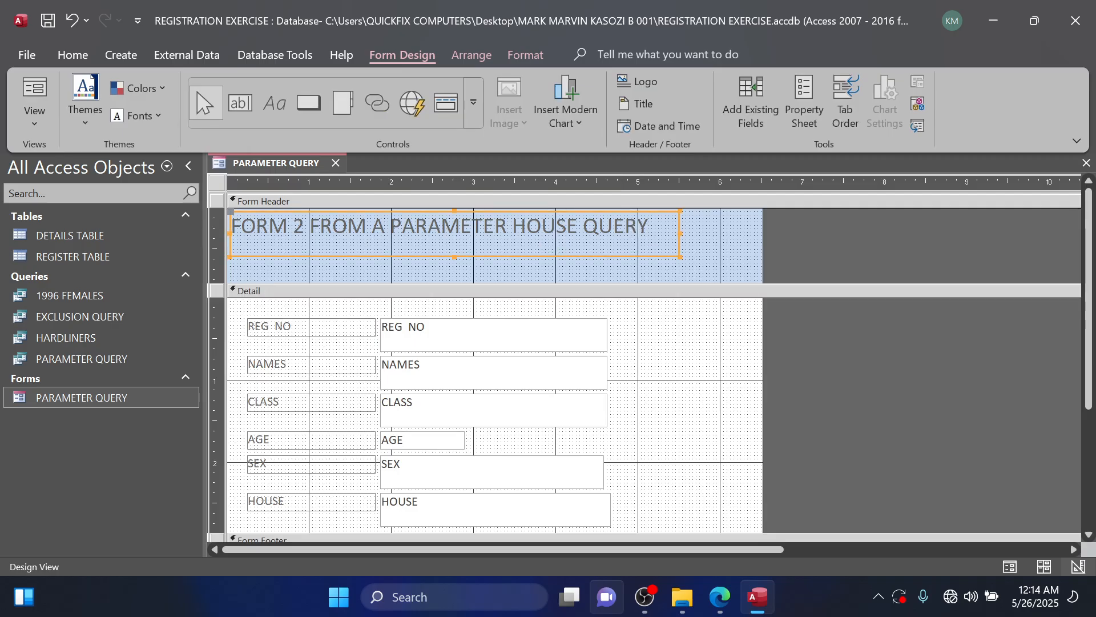
drag(650, 226, 170, 228)
text(reg)
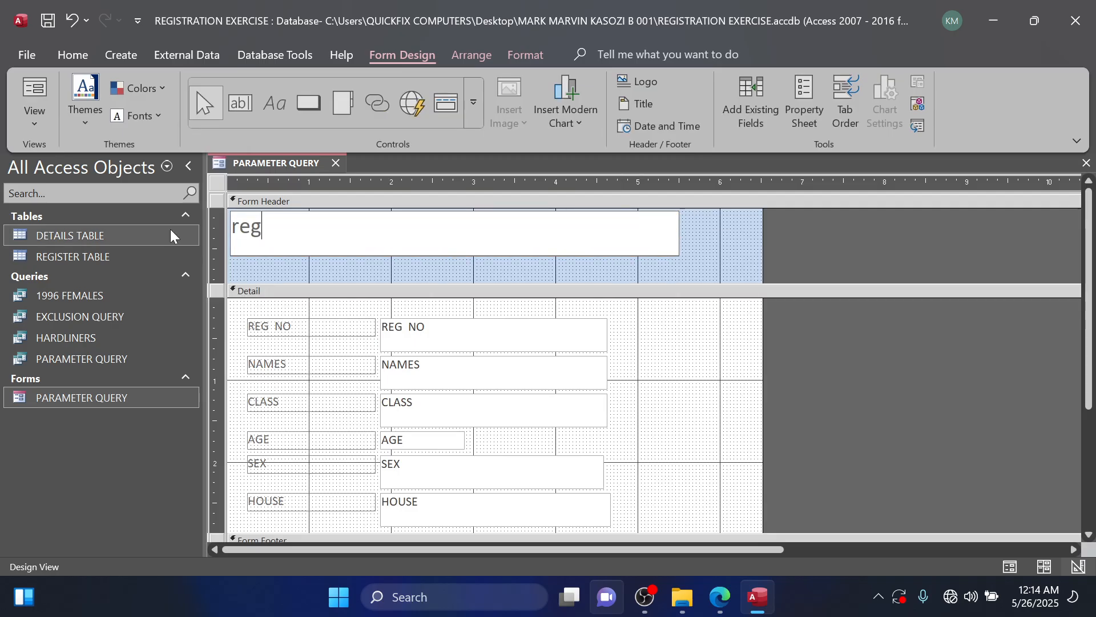
key(BackSpace)
key(BackSpace)
key(BackSpace)
key(Caps_Lock)
text(REGISTR)
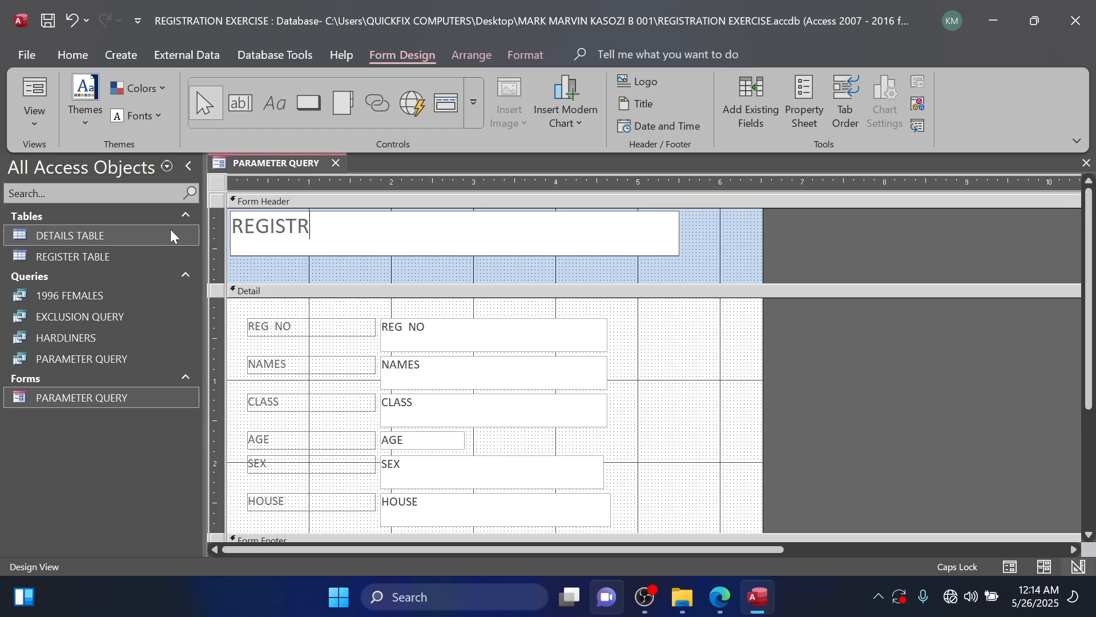
text(ATION FORM)
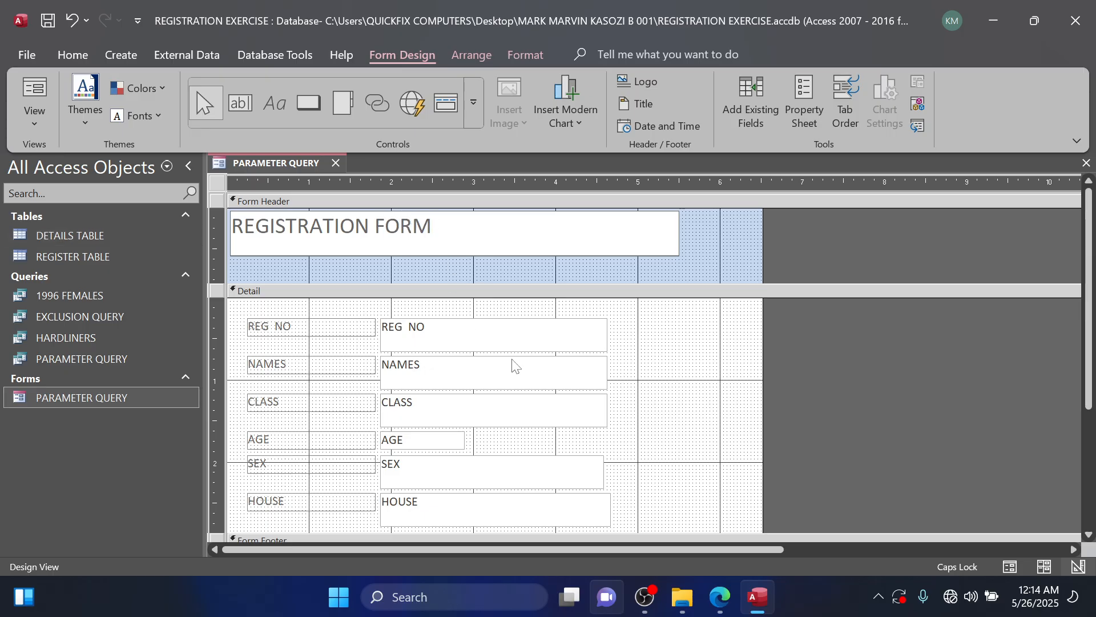
Recheck the header formatting in the question PDF and set the REGISTRATION FORM title to size 24 in blue.
click(717, 597)
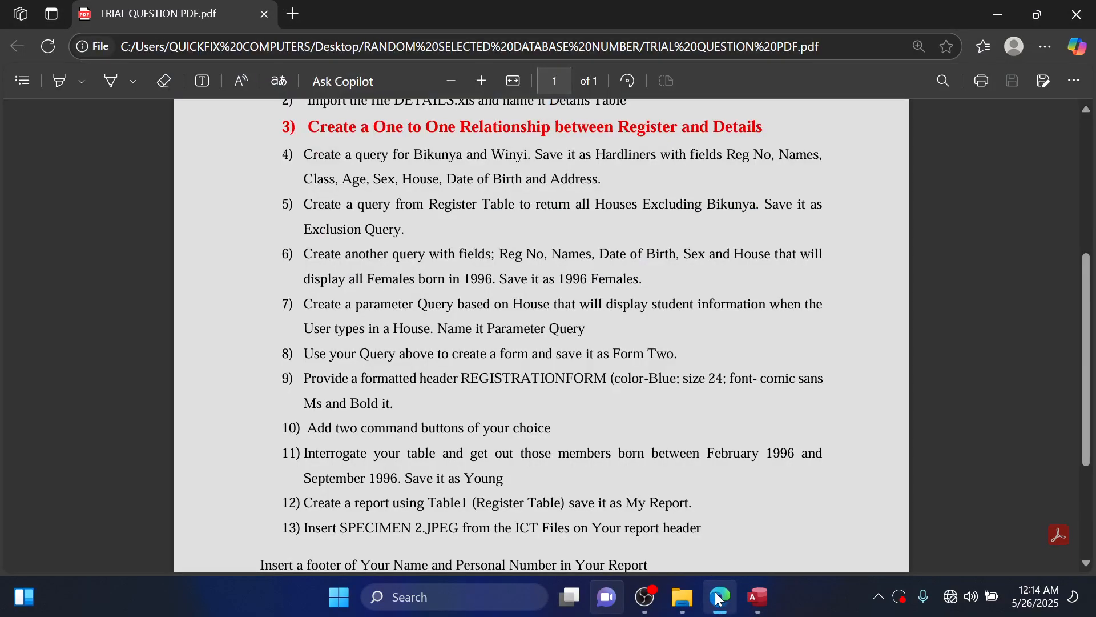
click(718, 597)
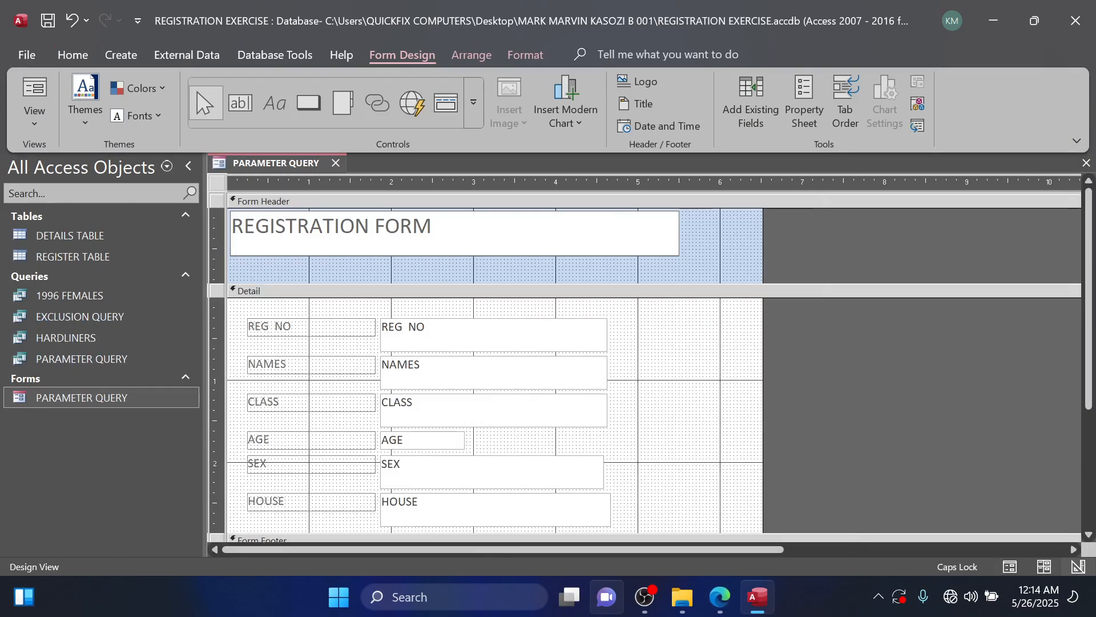
key(ctrl+shift+Left)
key(ctrl+shift+Left)
click(73, 55)
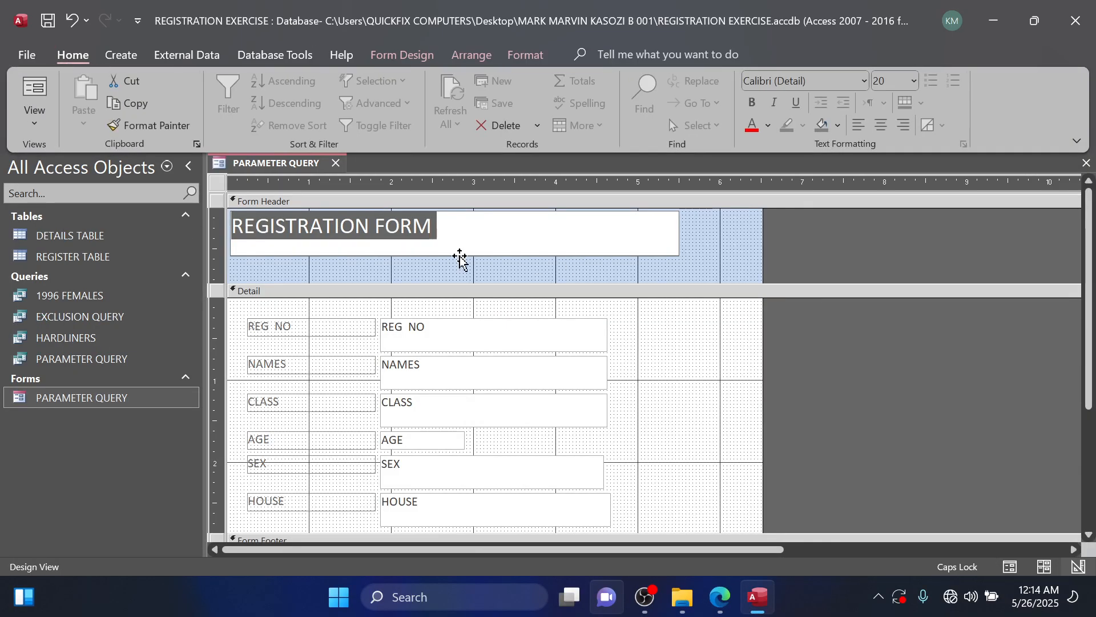
click(914, 86)
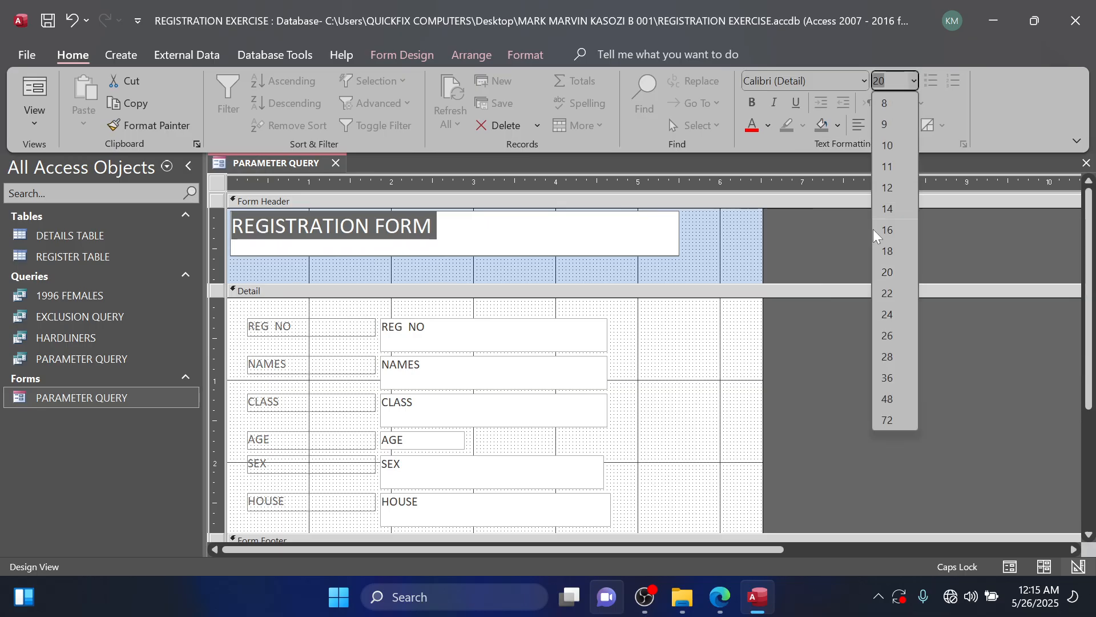
click(895, 321)
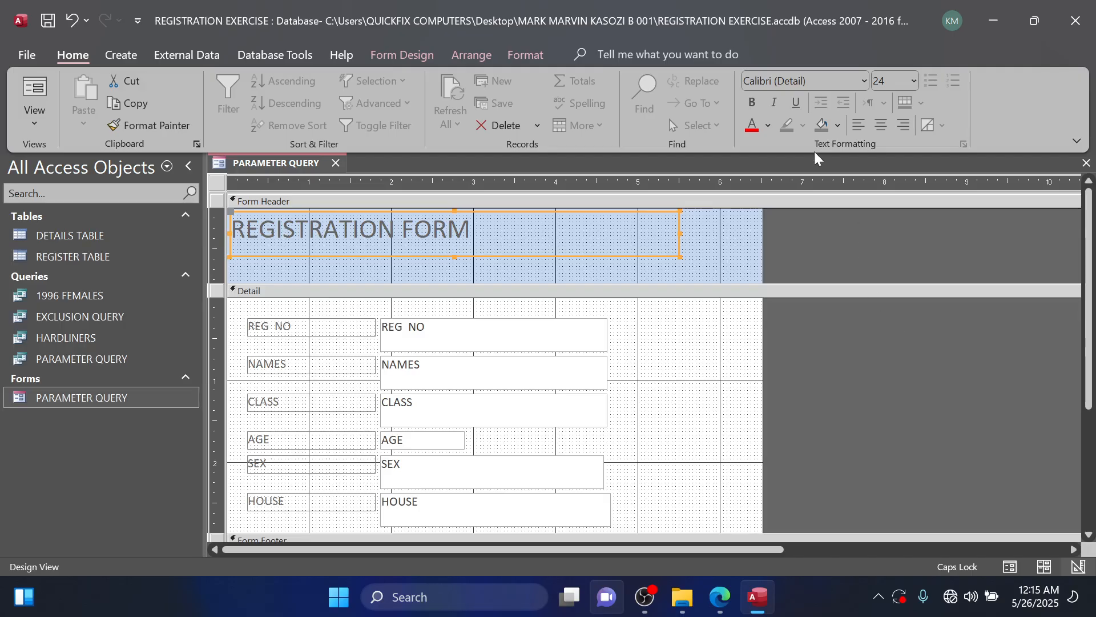
click(768, 126)
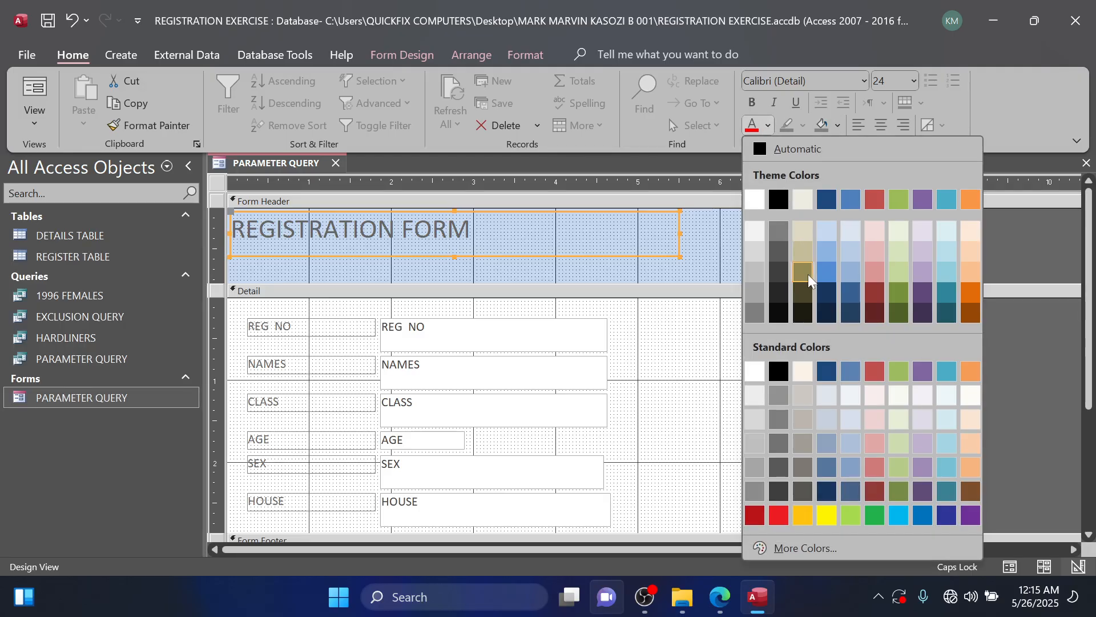
click(850, 200)
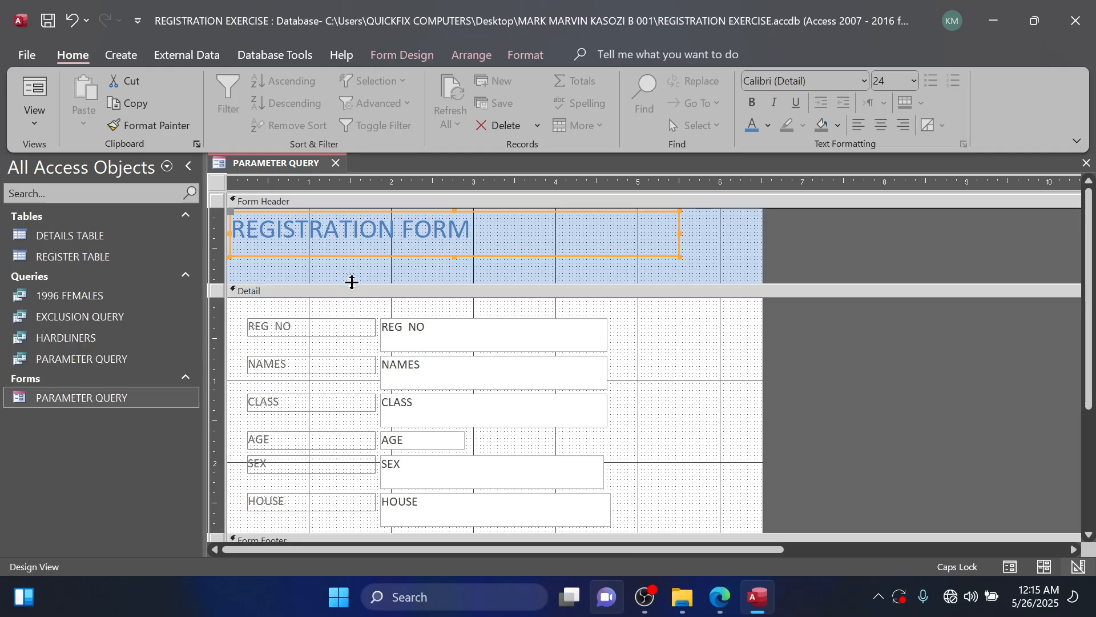
Consult the question PDF for the required font and make the header title Comic Sans MS and bold.
click(708, 597)
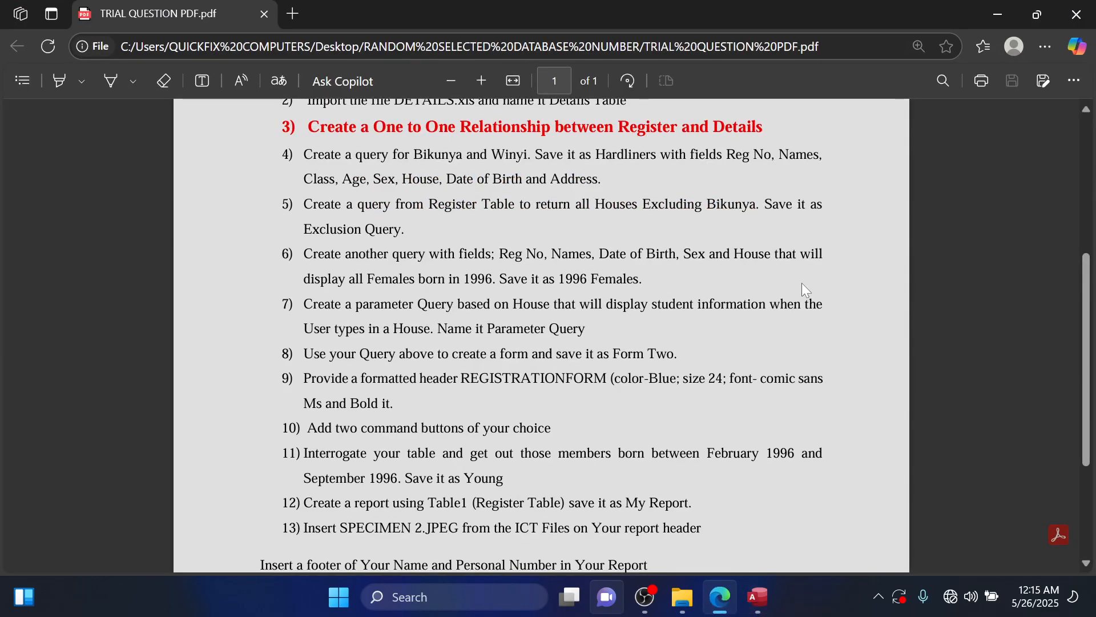
click(980, 24)
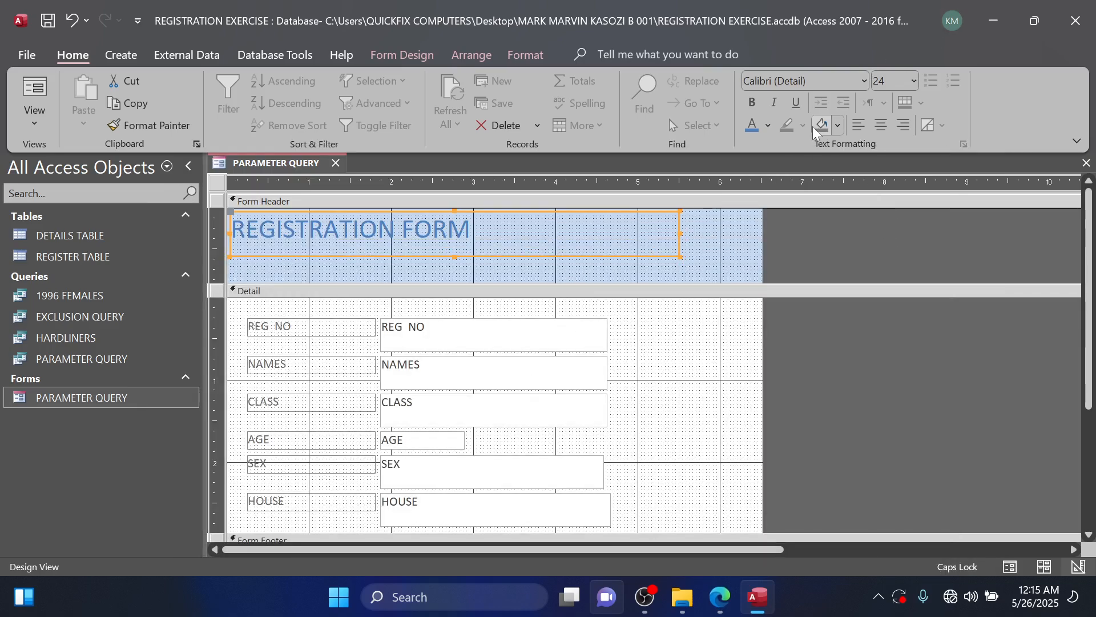
click(863, 85)
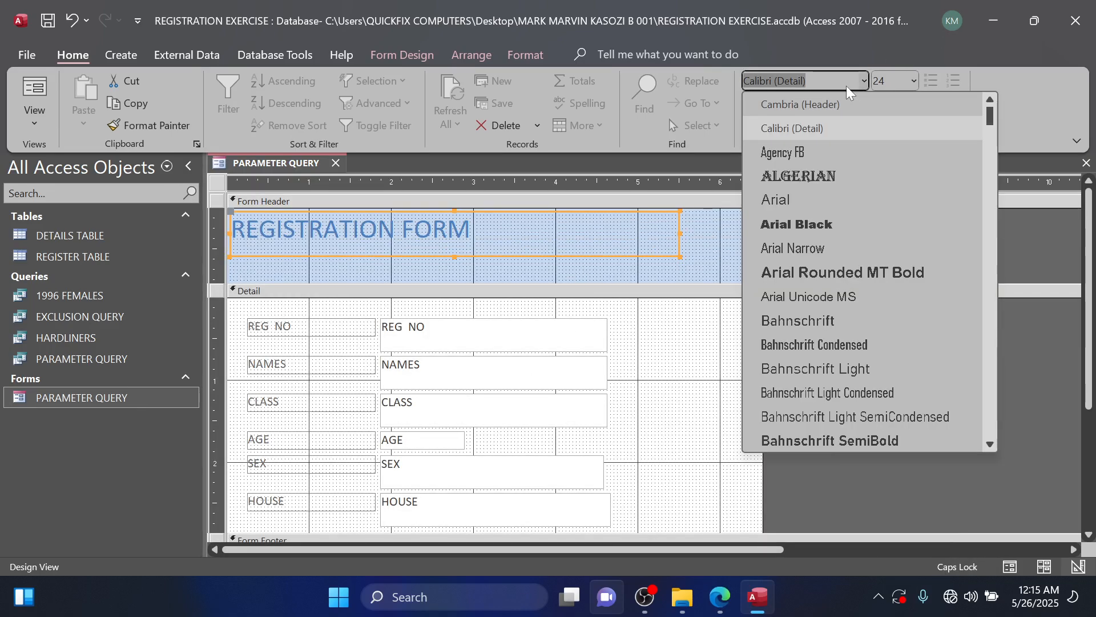
text(Comic Sans MS)
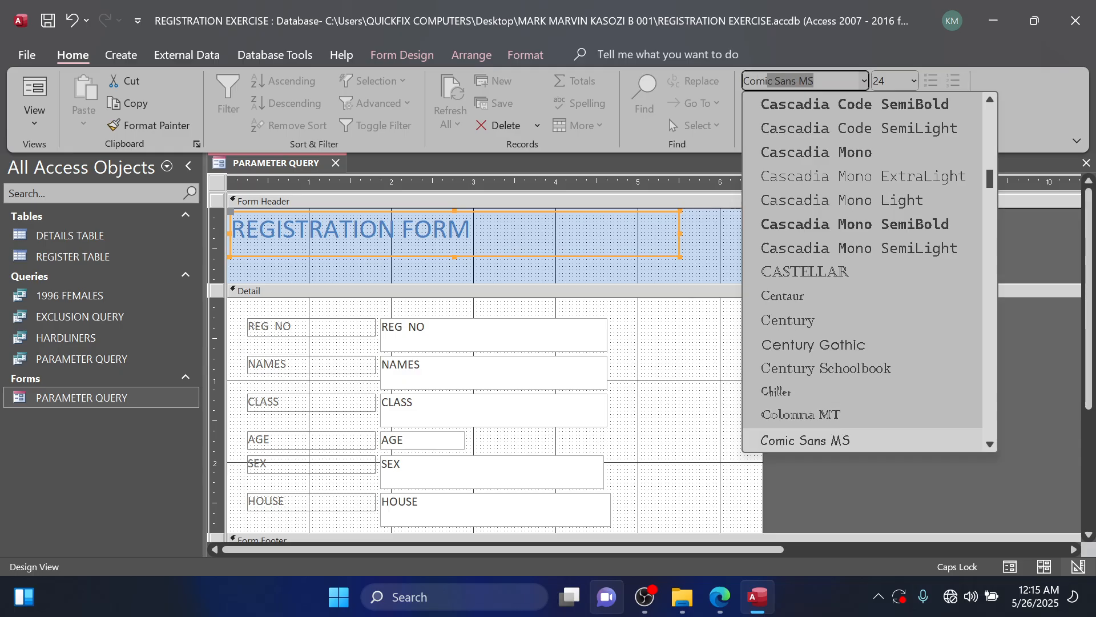
key(Return)
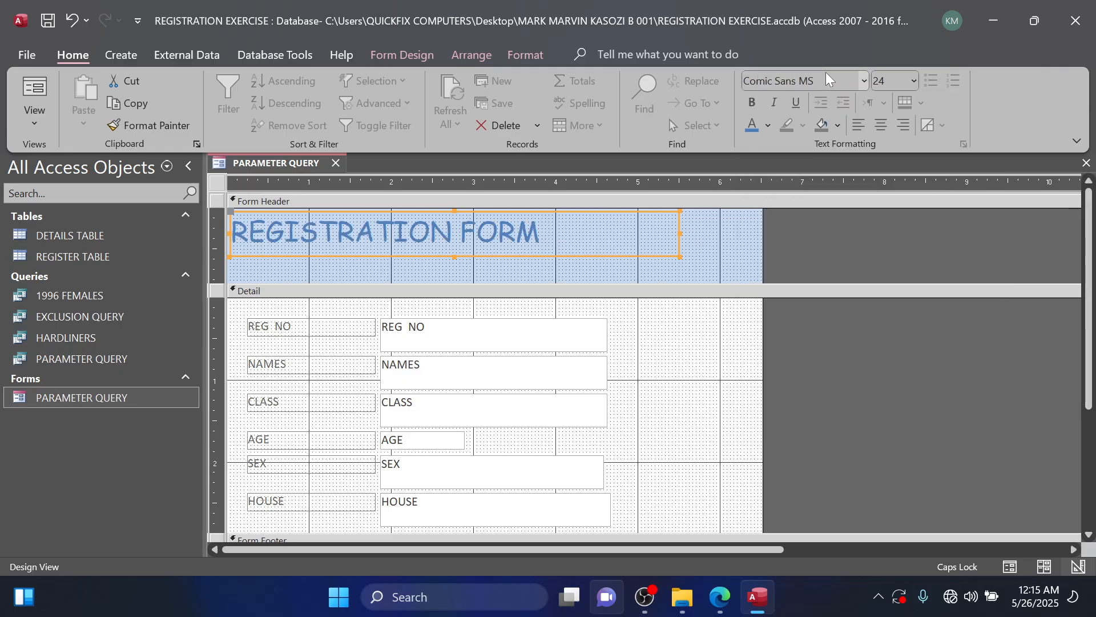
click(753, 102)
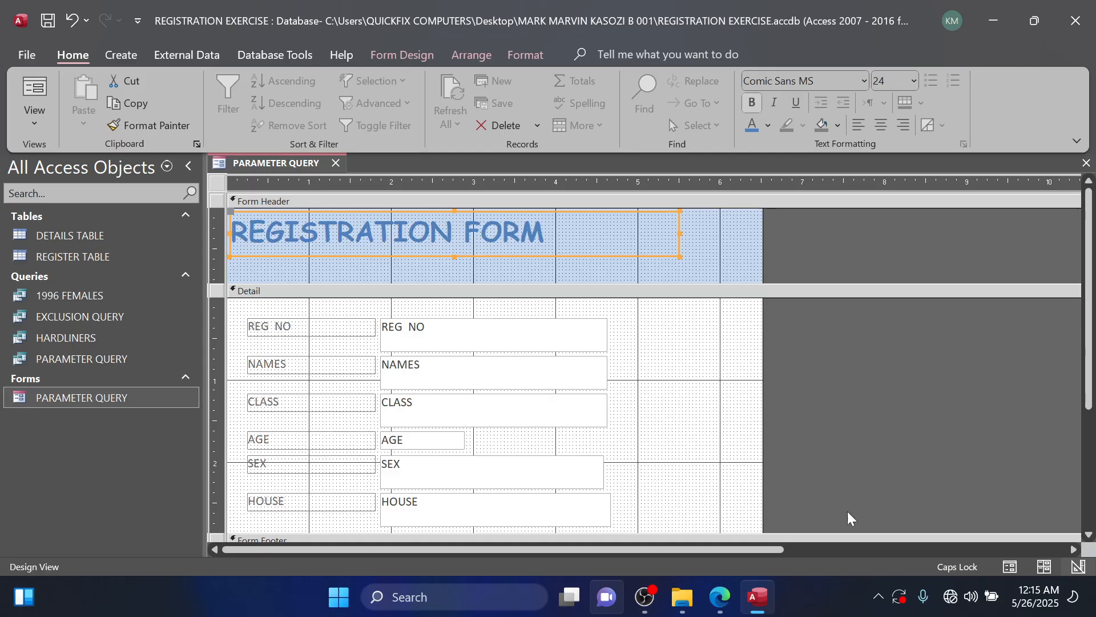
Review the question PDF and run the form for the house Bikunya to check the formatted header on its records.
click(711, 609)
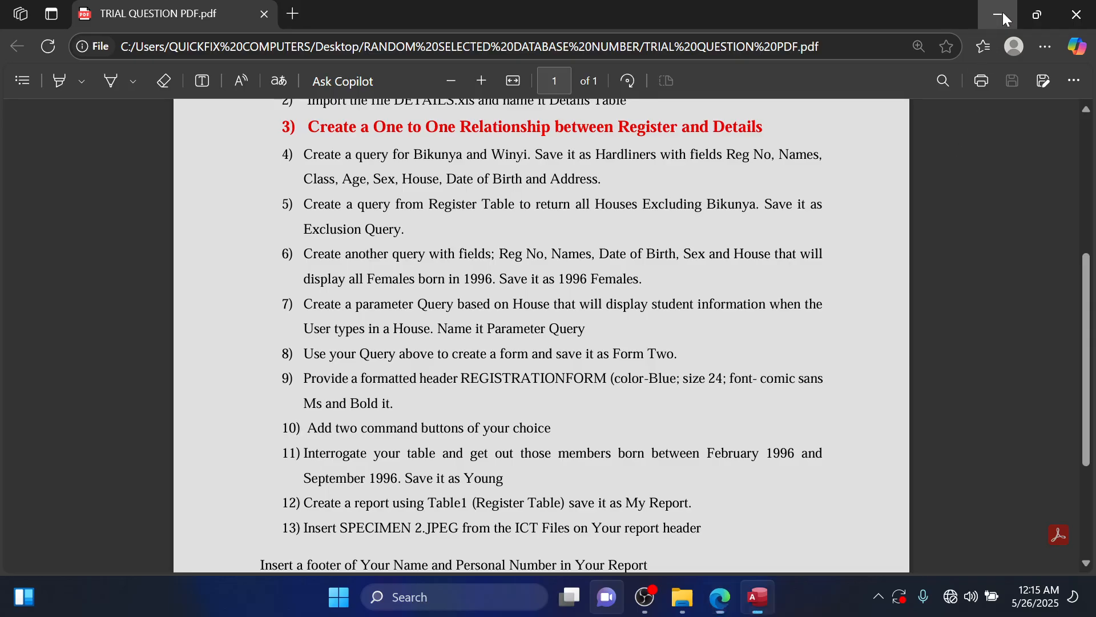
click(999, 14)
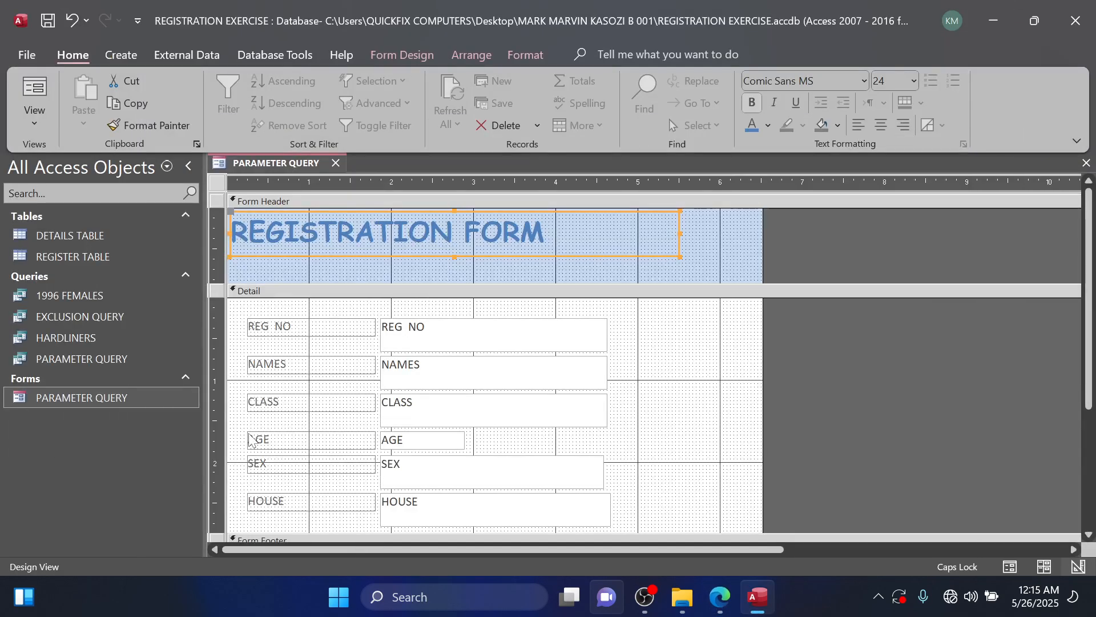
double_click(137, 399)
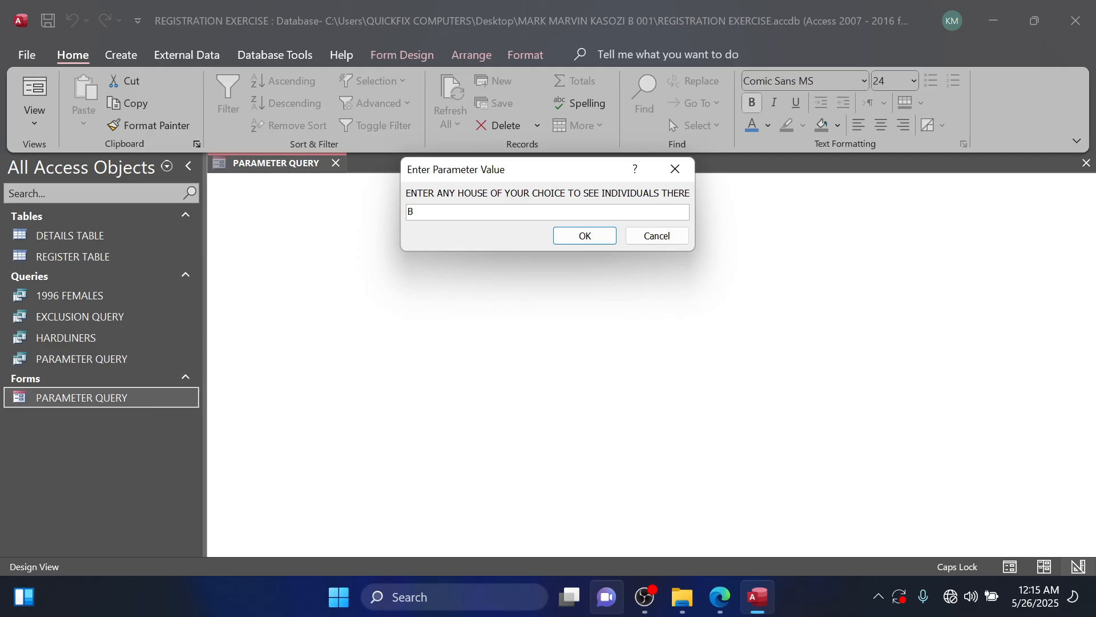
key(Caps_Lock)
text(Bikunya)
key(Return)
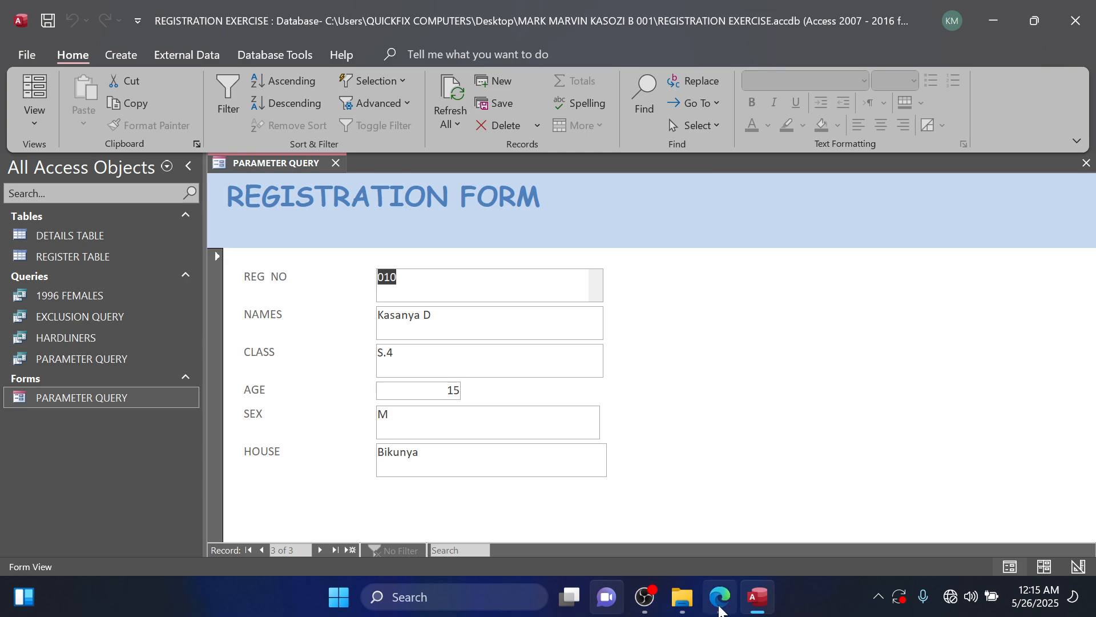
Read the command button task in the question PDF and extend the form's Form Footer section to about 0.6 inch in Design View.
click(721, 609)
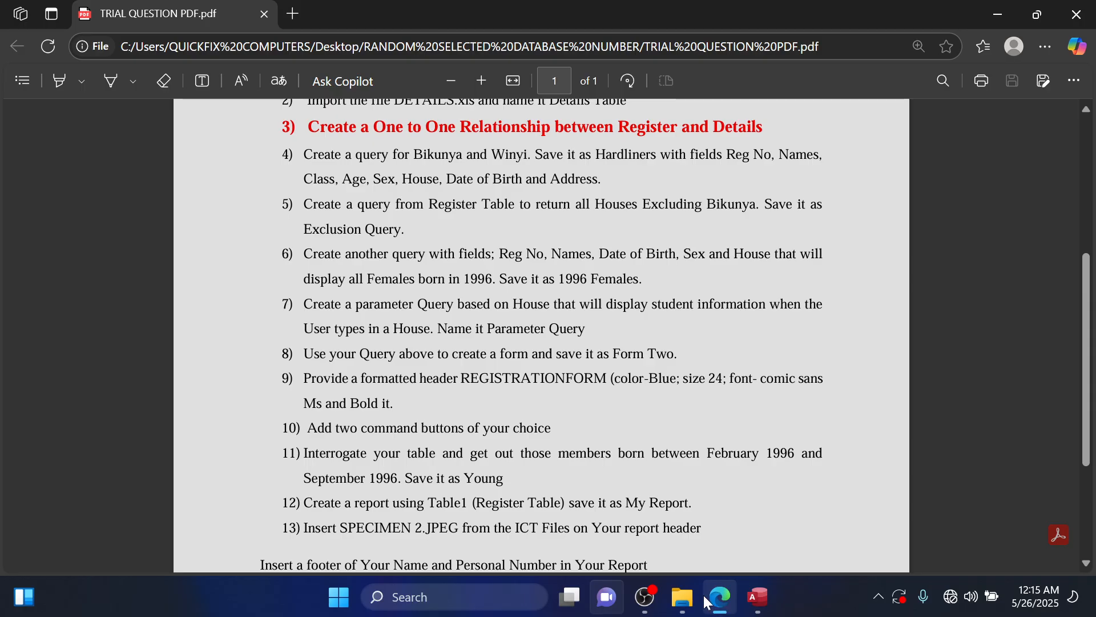
mouse_move(648, 611)
click(996, 13)
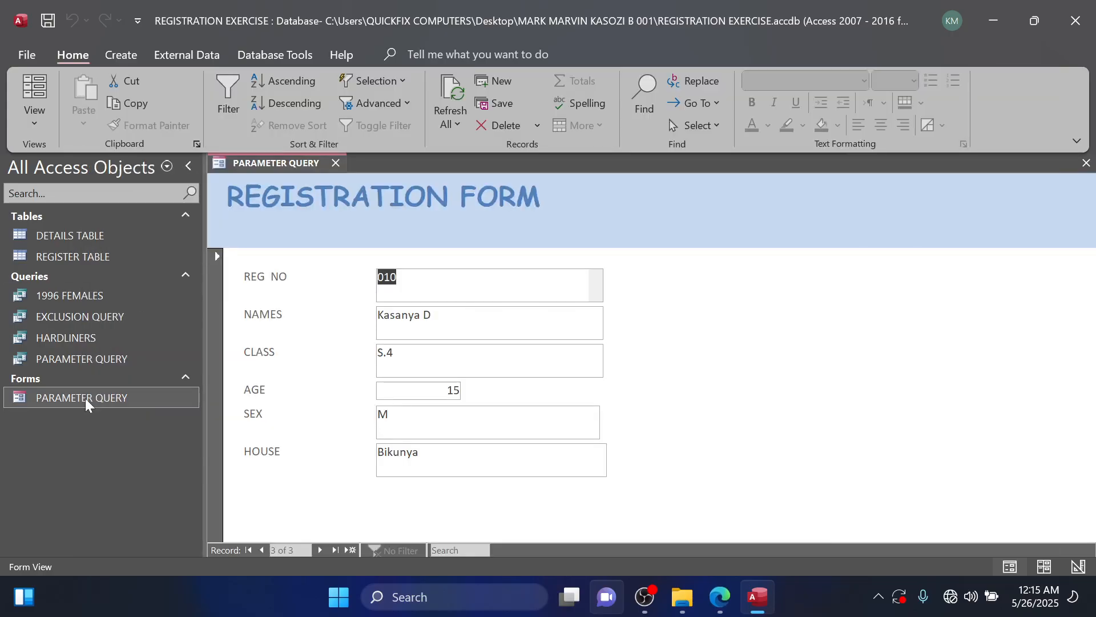
right_click(86, 404)
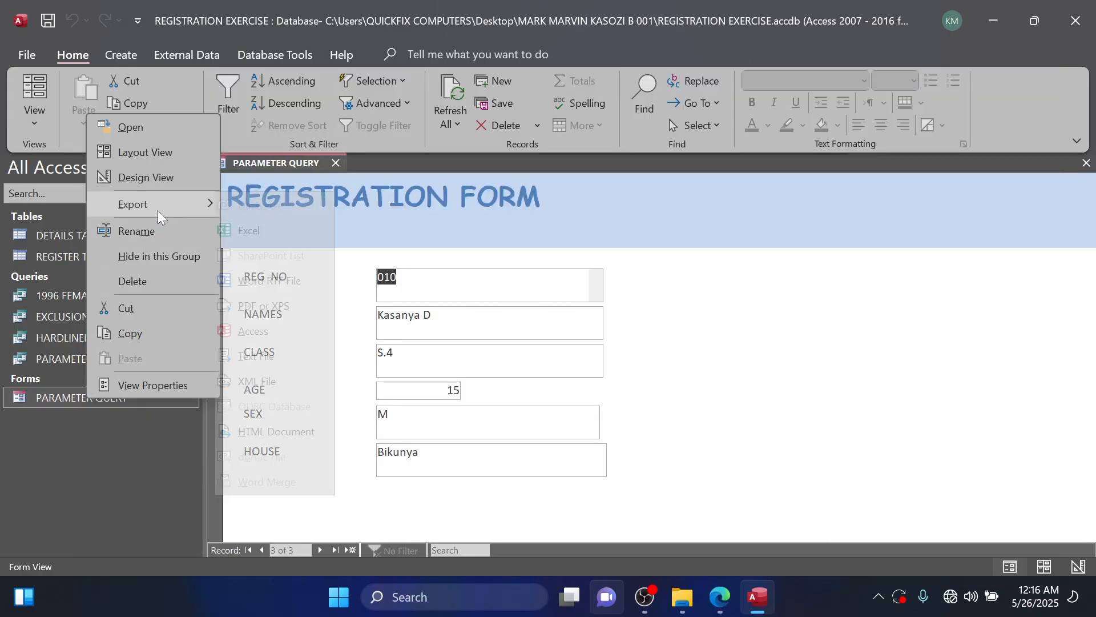
click(166, 179)
scroll(446, 464, down, 3)
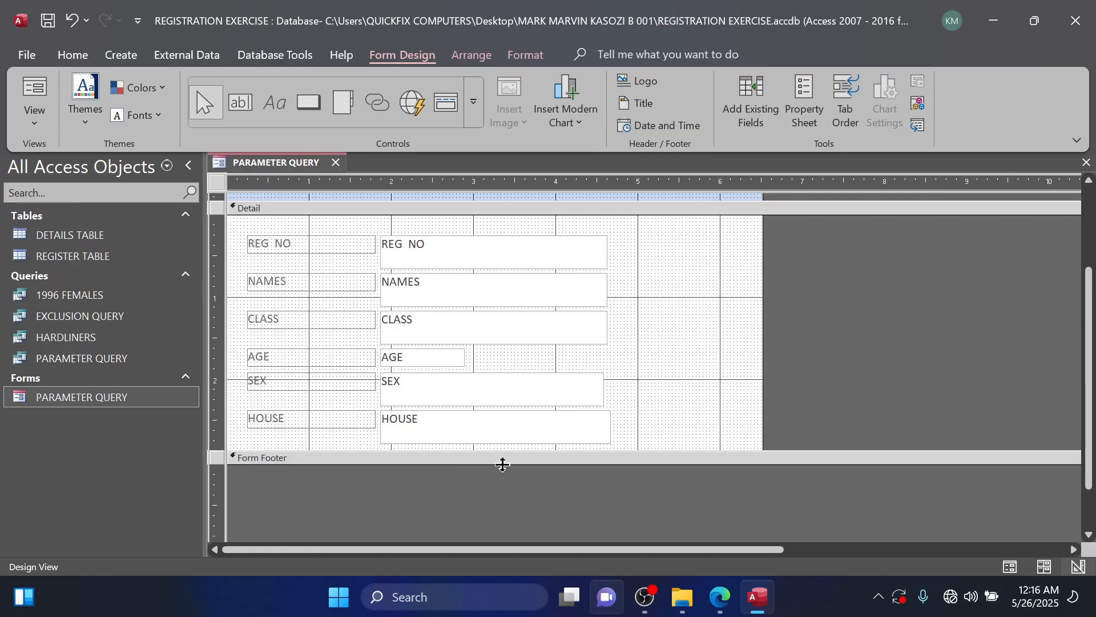
drag(502, 464, 508, 515)
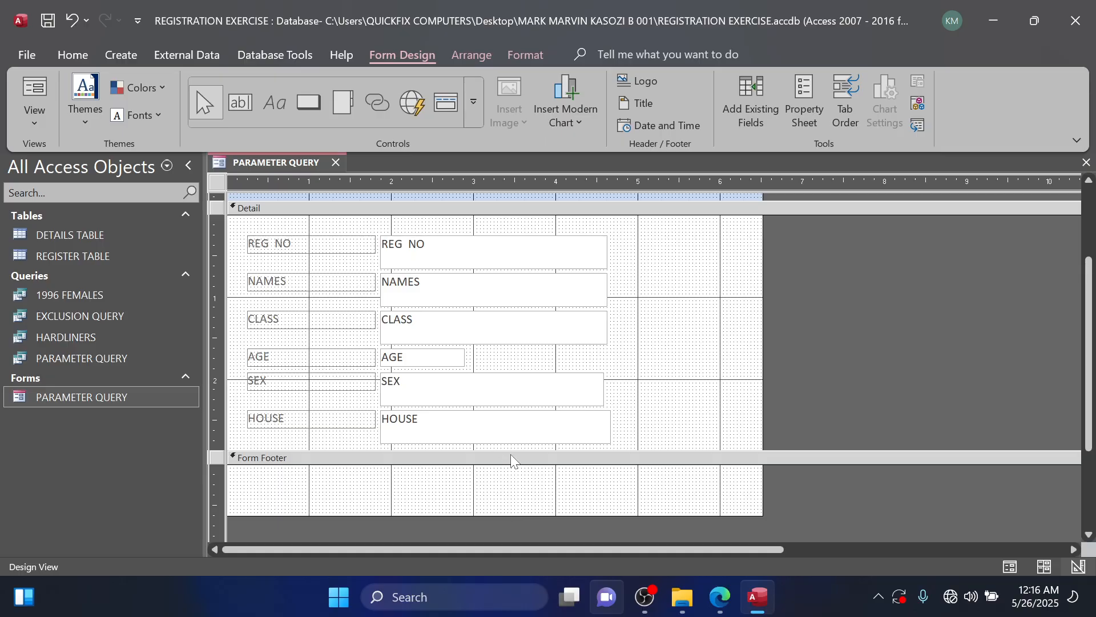
Extend the form's Detail section to about 3.6 inches high to make room below the HOUSE field.
drag(506, 451, 505, 508)
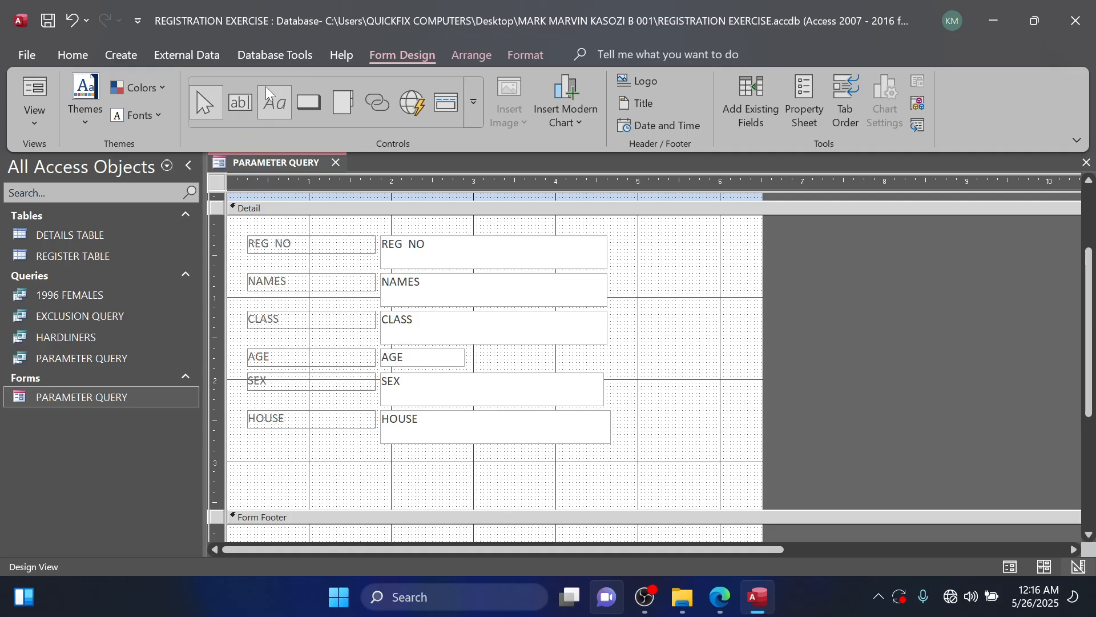
click(313, 116)
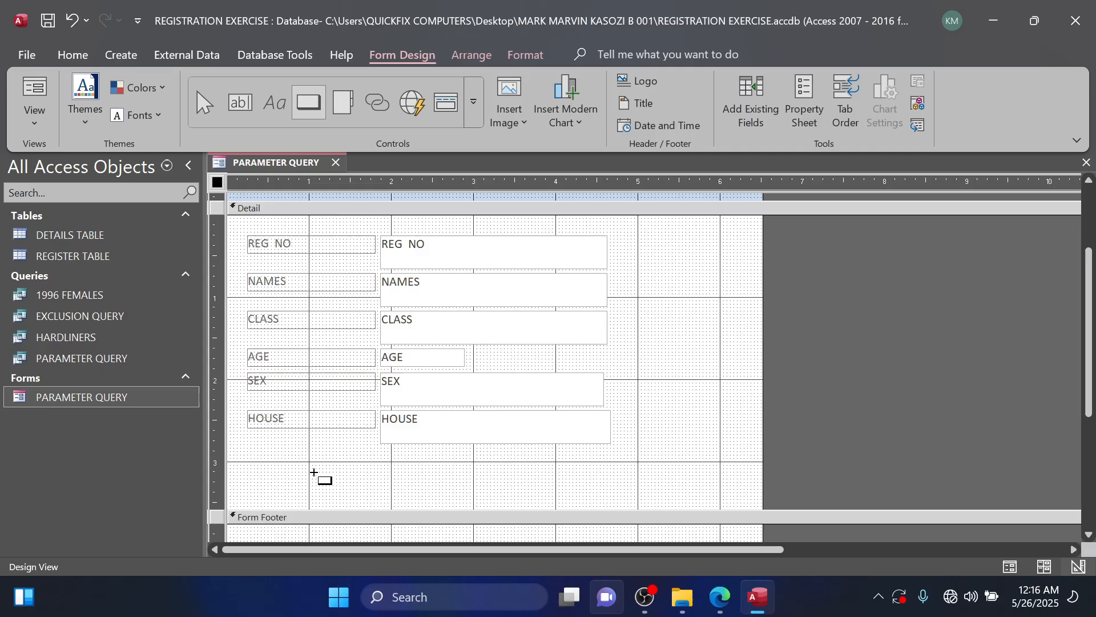
drag(296, 465, 402, 493)
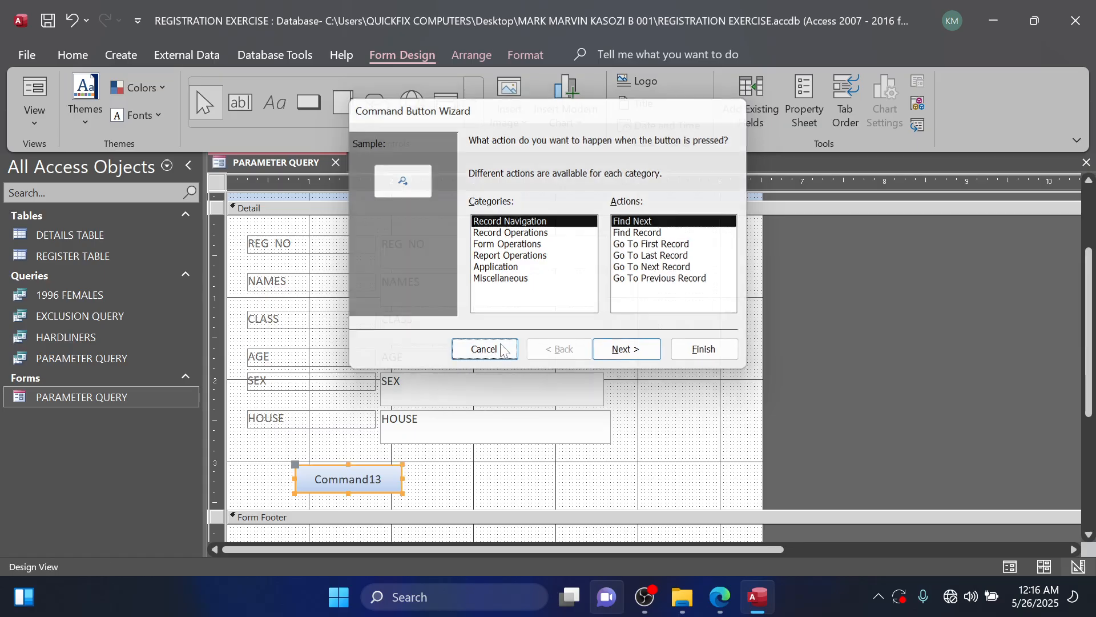
click(482, 349)
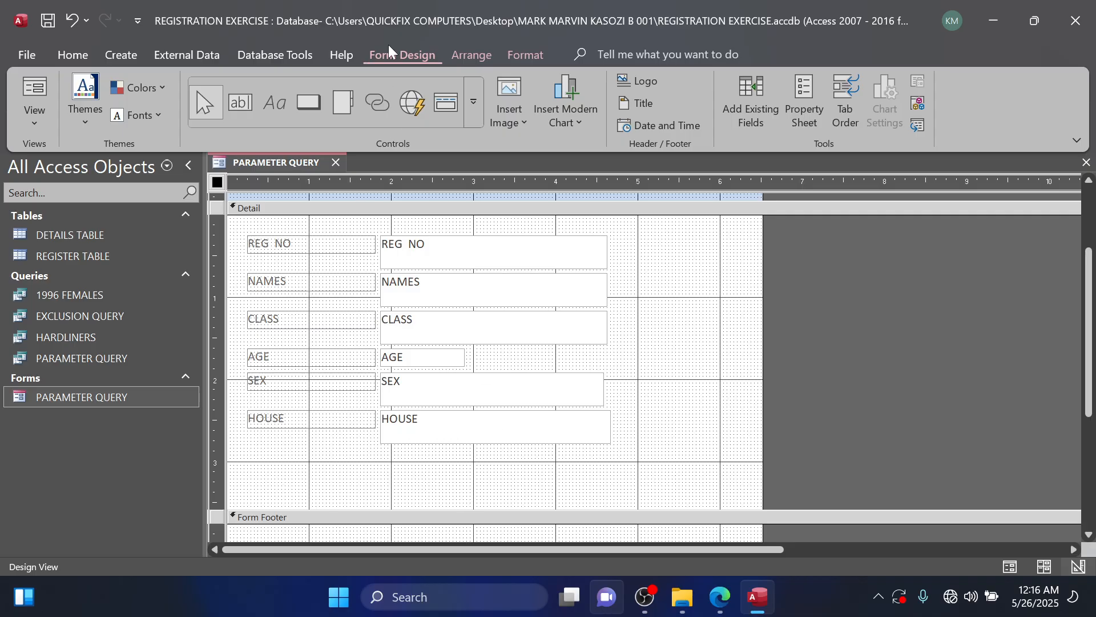
click(322, 118)
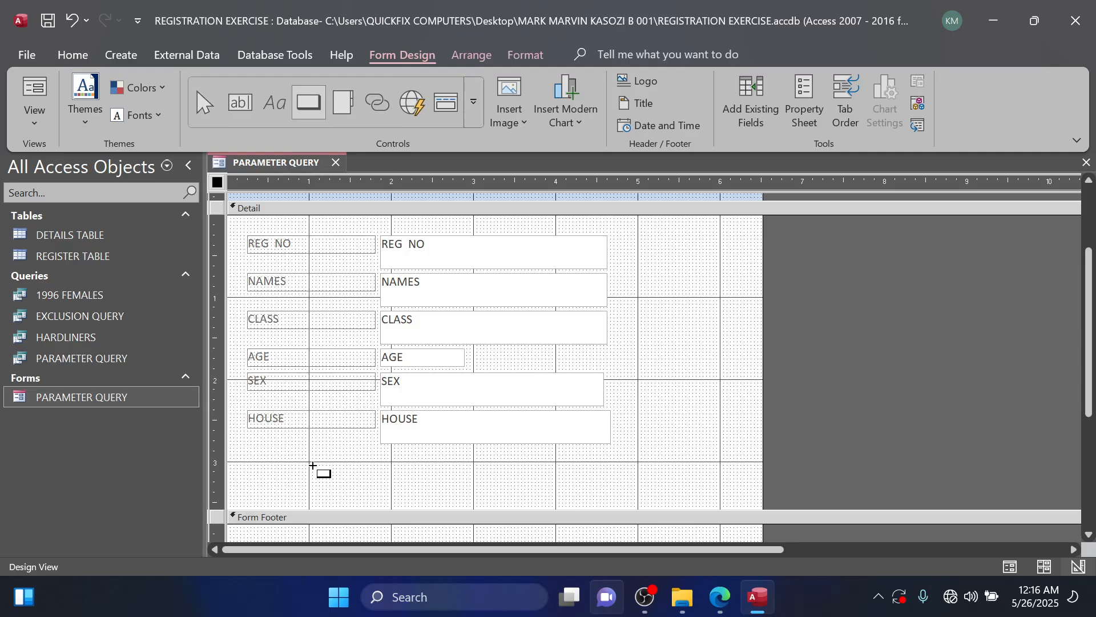
drag(329, 470, 402, 489)
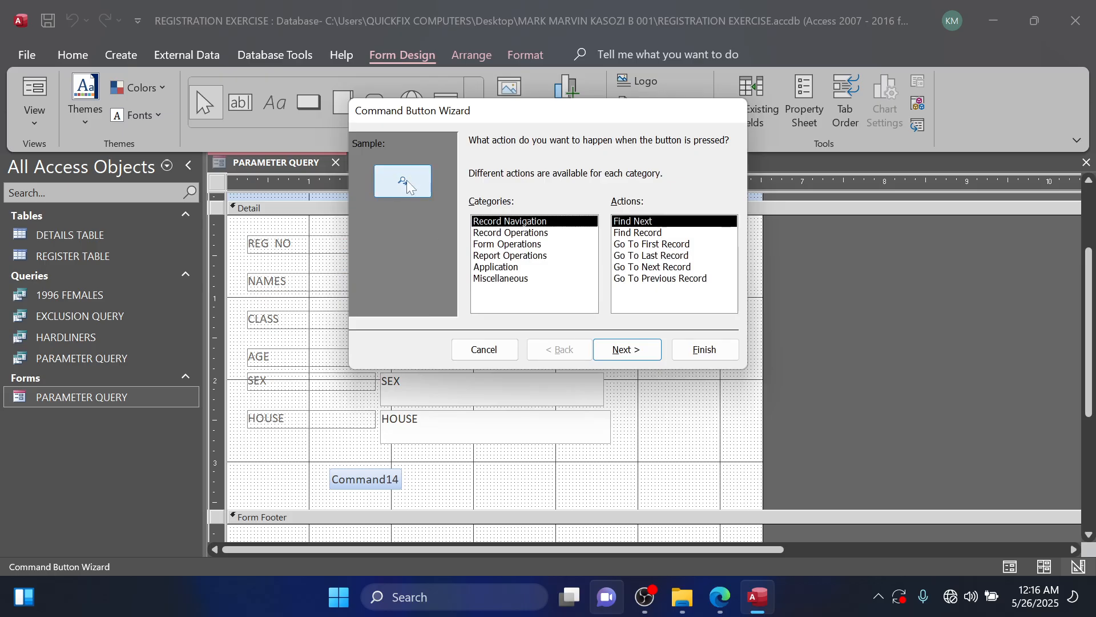
drag(511, 110, 554, 96)
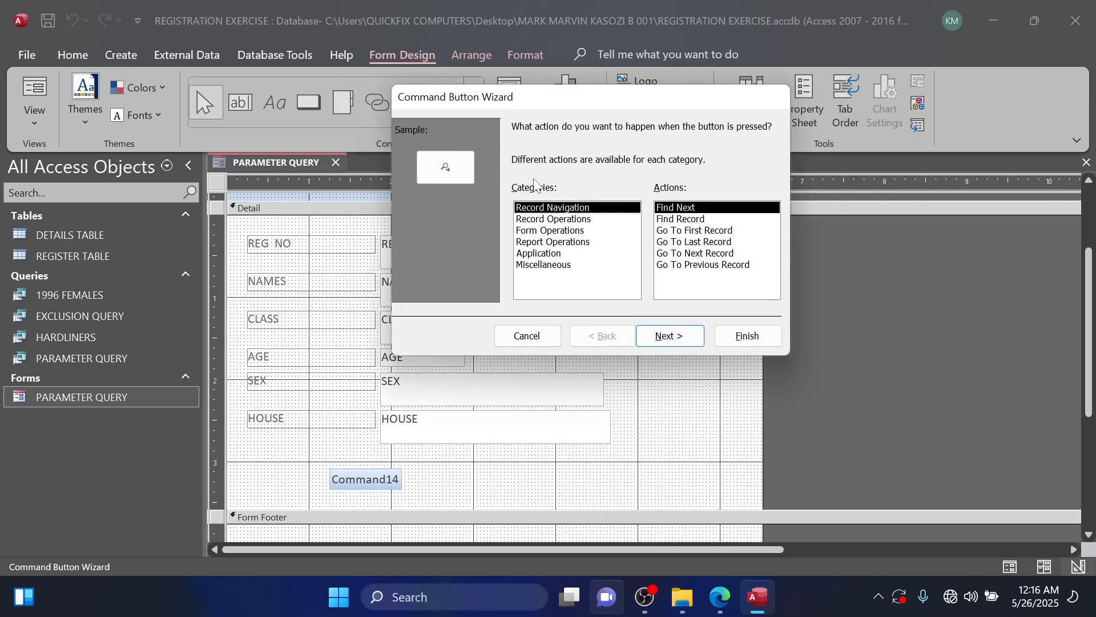
click(526, 335)
key(Delete)
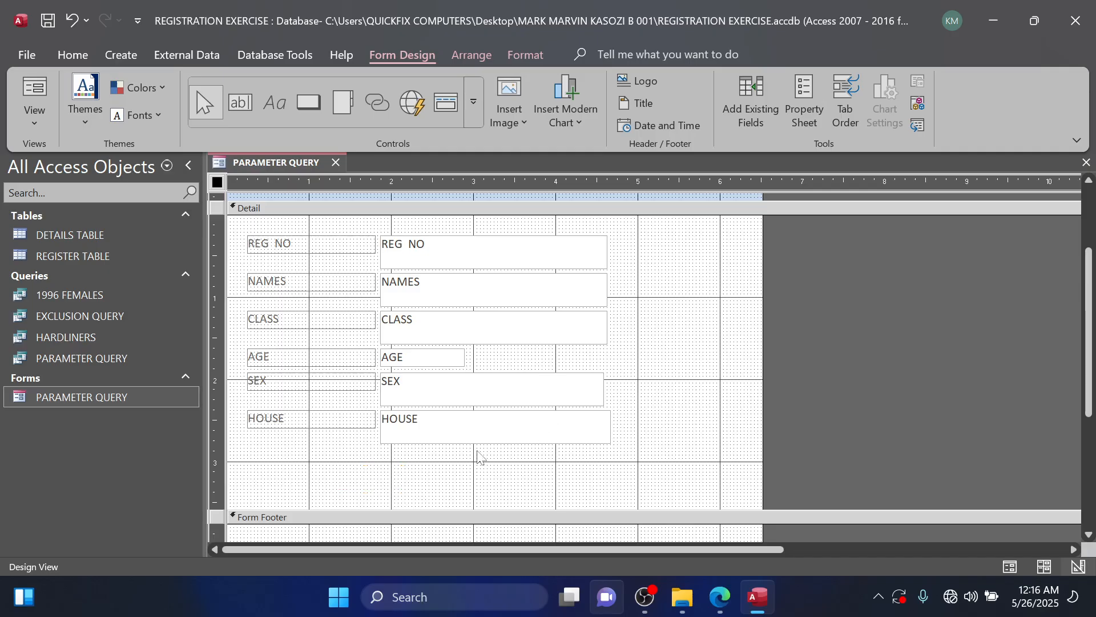
click(474, 102)
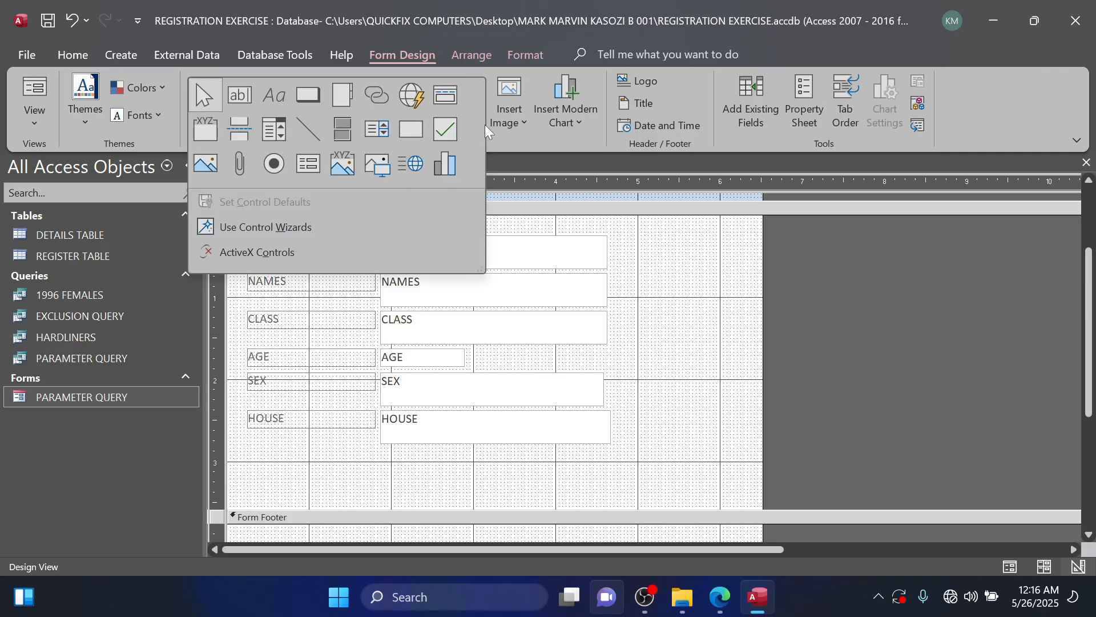
click(578, 177)
click(473, 101)
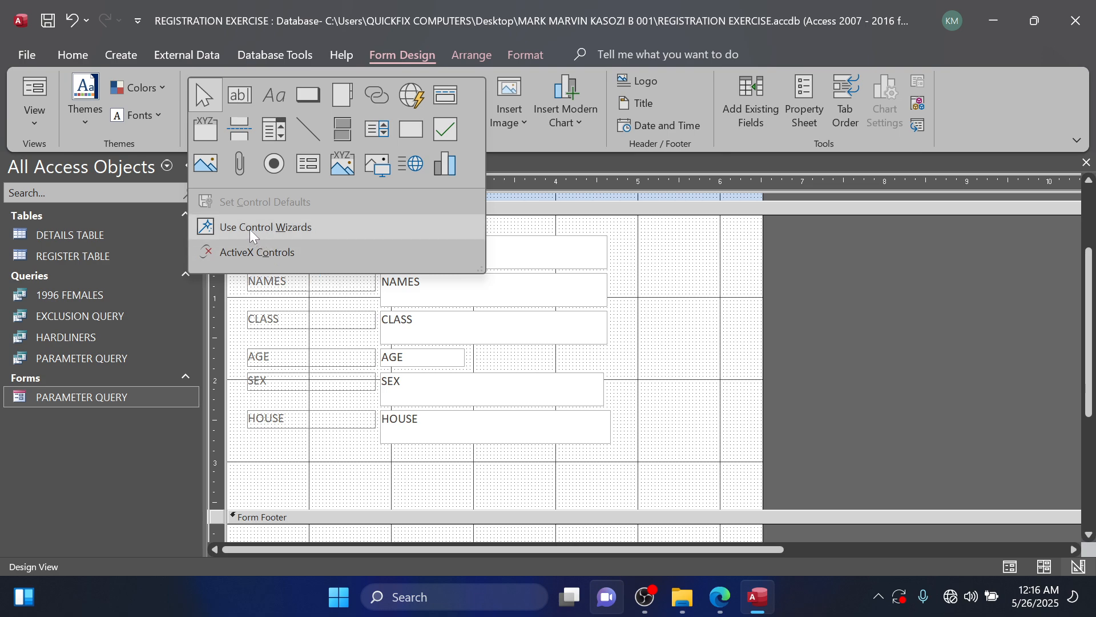
click(657, 293)
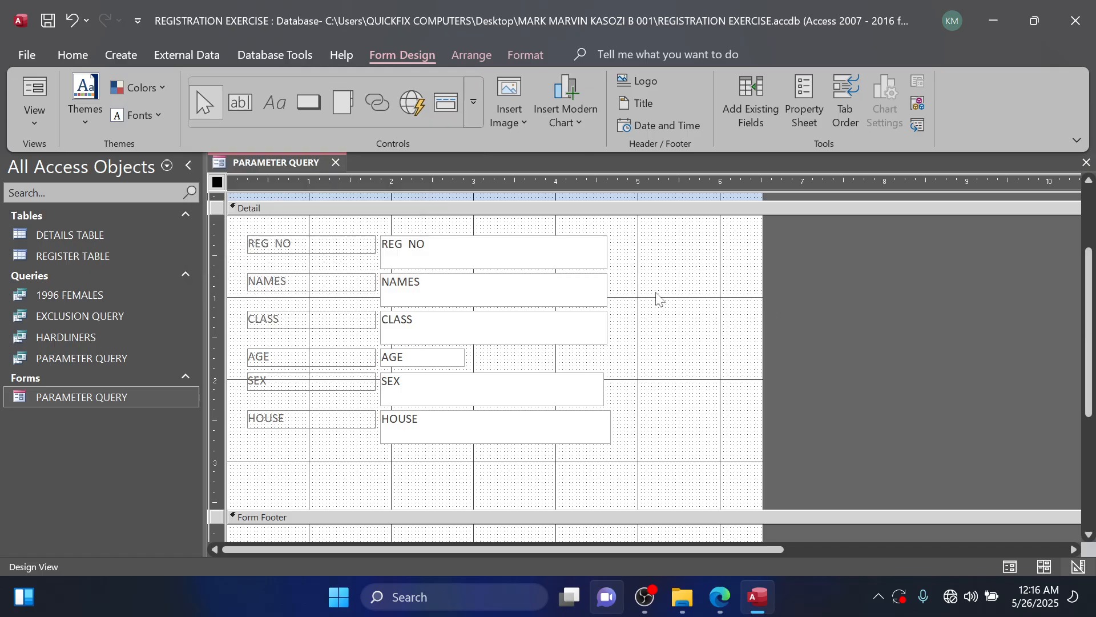
Add a command button below the HOUSE field that goes to the next record, labelled with the text Next Record.
click(308, 111)
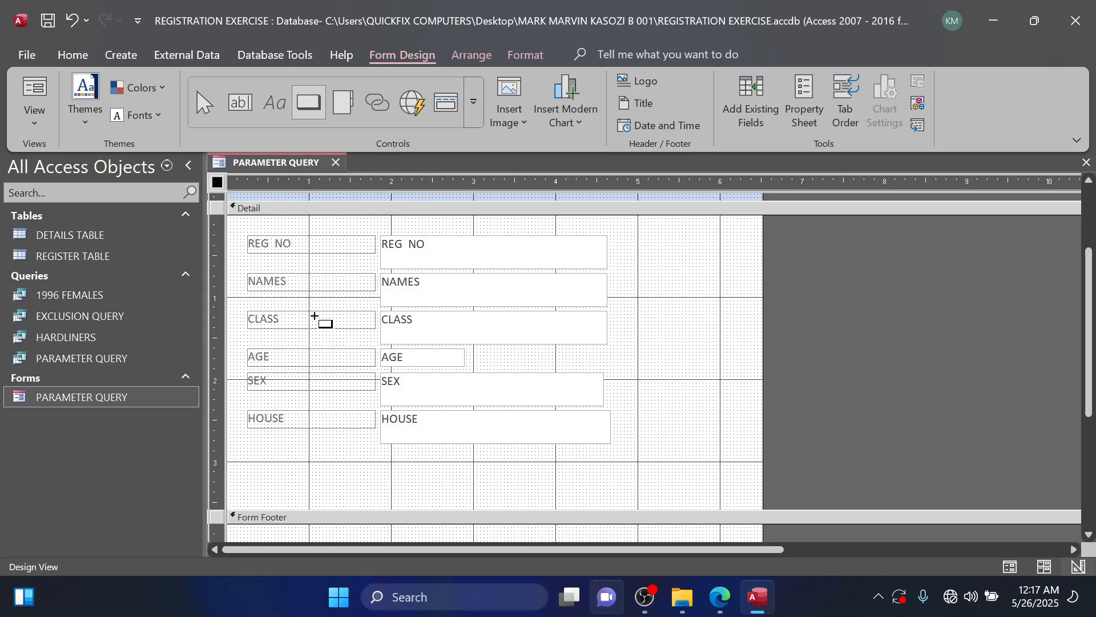
drag(323, 469, 422, 492)
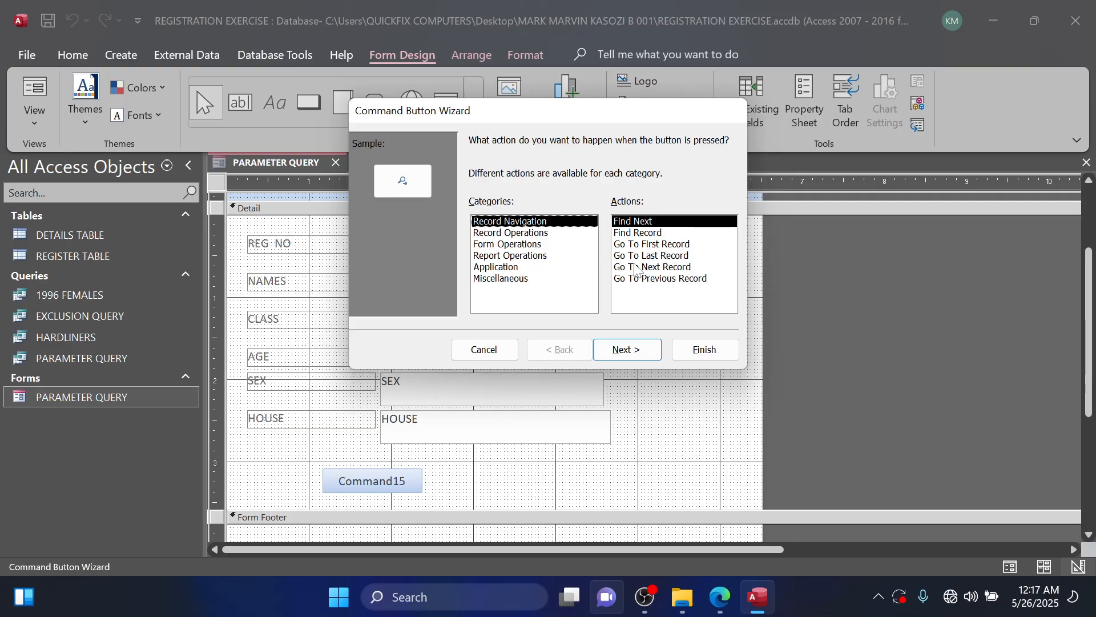
click(635, 266)
click(627, 349)
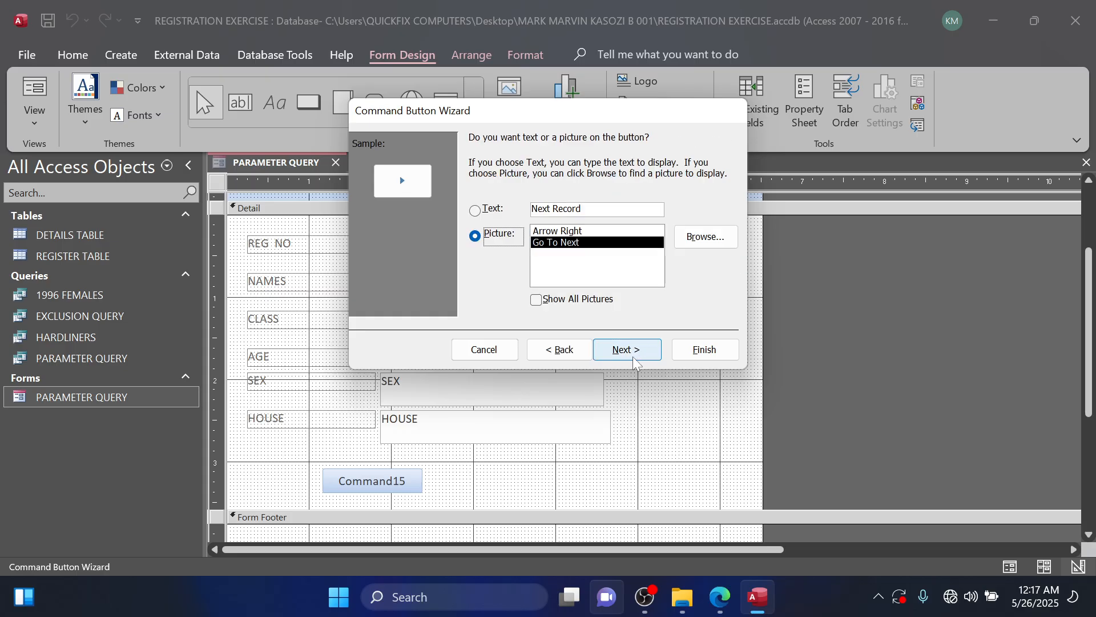
click(492, 210)
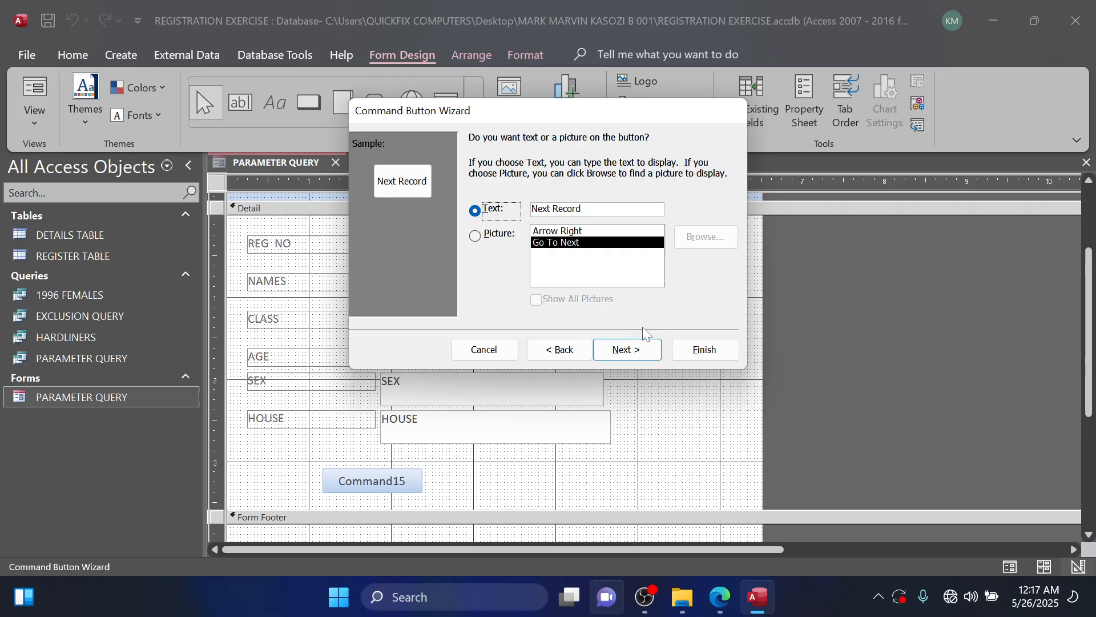
click(626, 349)
click(703, 349)
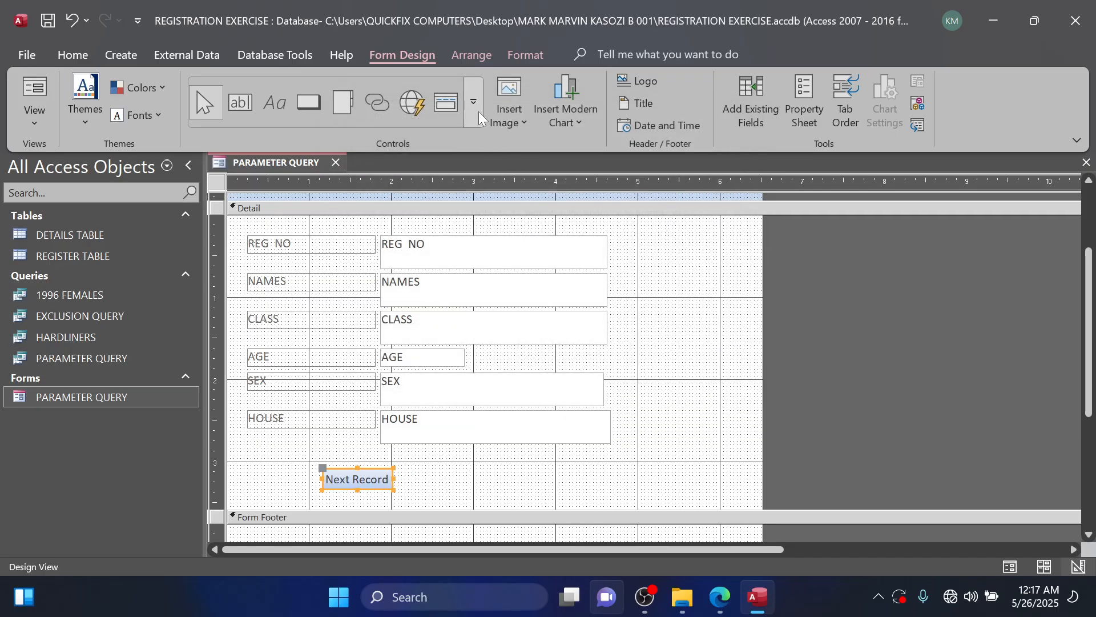
Add a second command button beside Next Record that goes to the previous record, labelled with the text Previous Record.
click(308, 103)
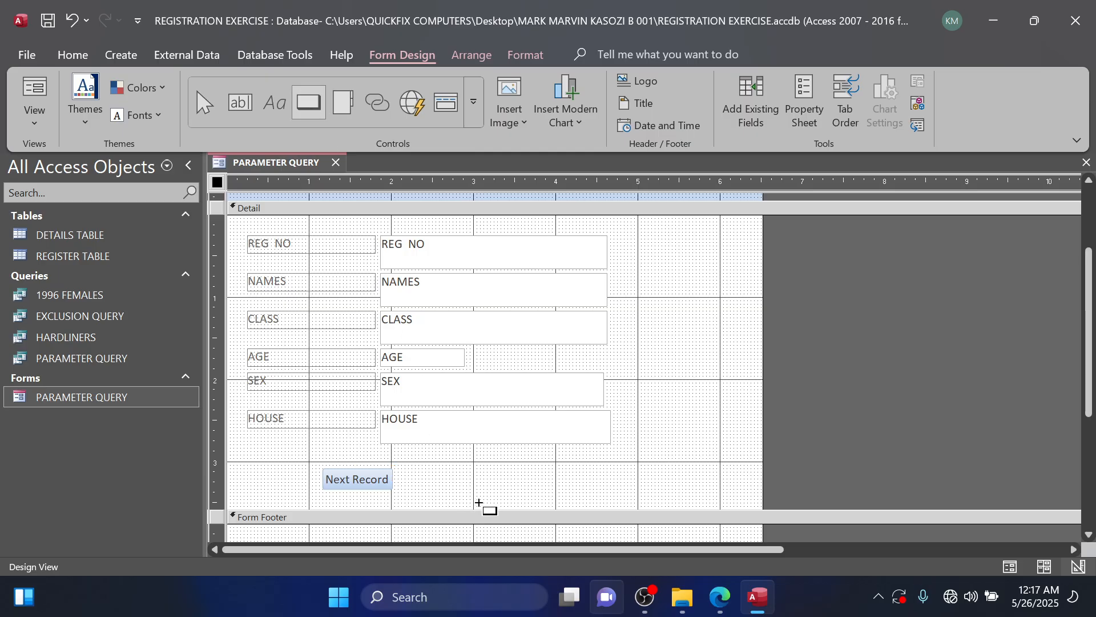
drag(508, 471, 597, 493)
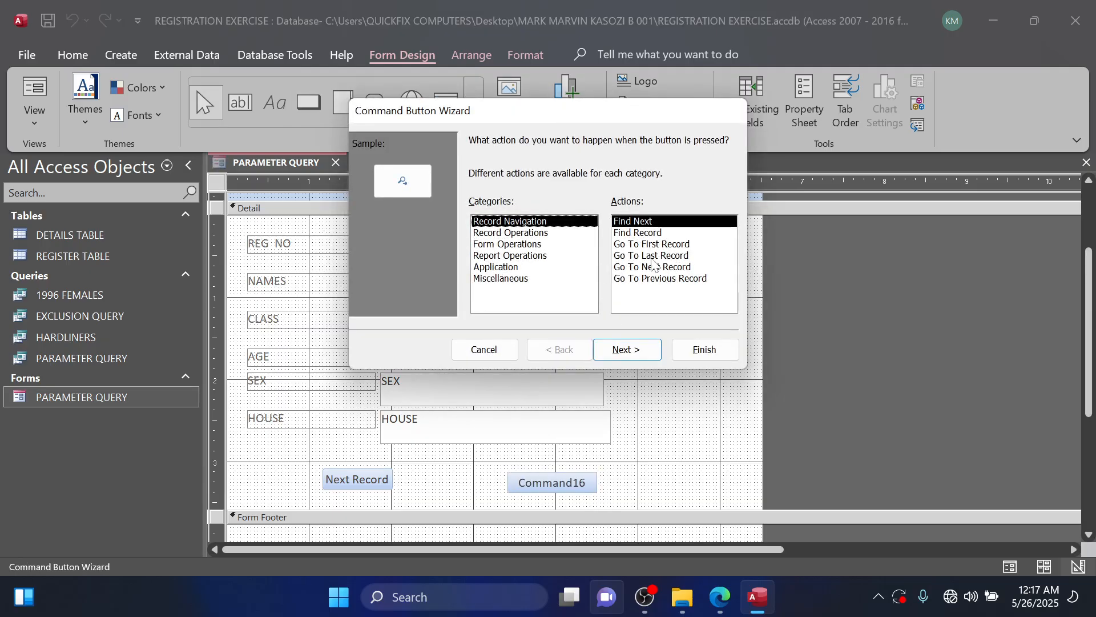
click(656, 279)
click(621, 362)
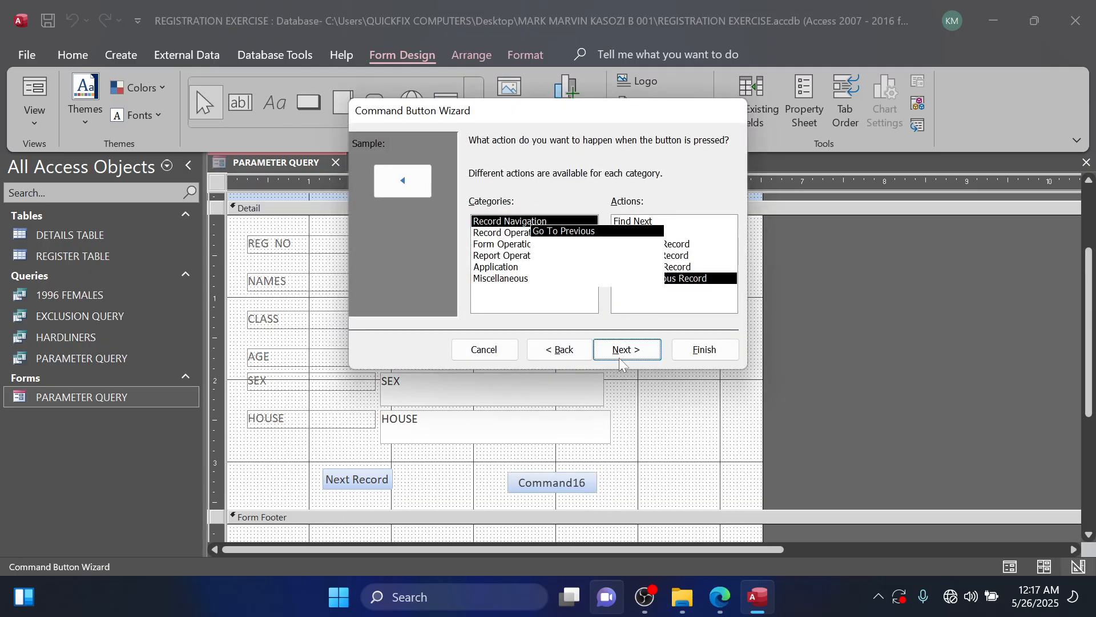
click(473, 210)
click(628, 349)
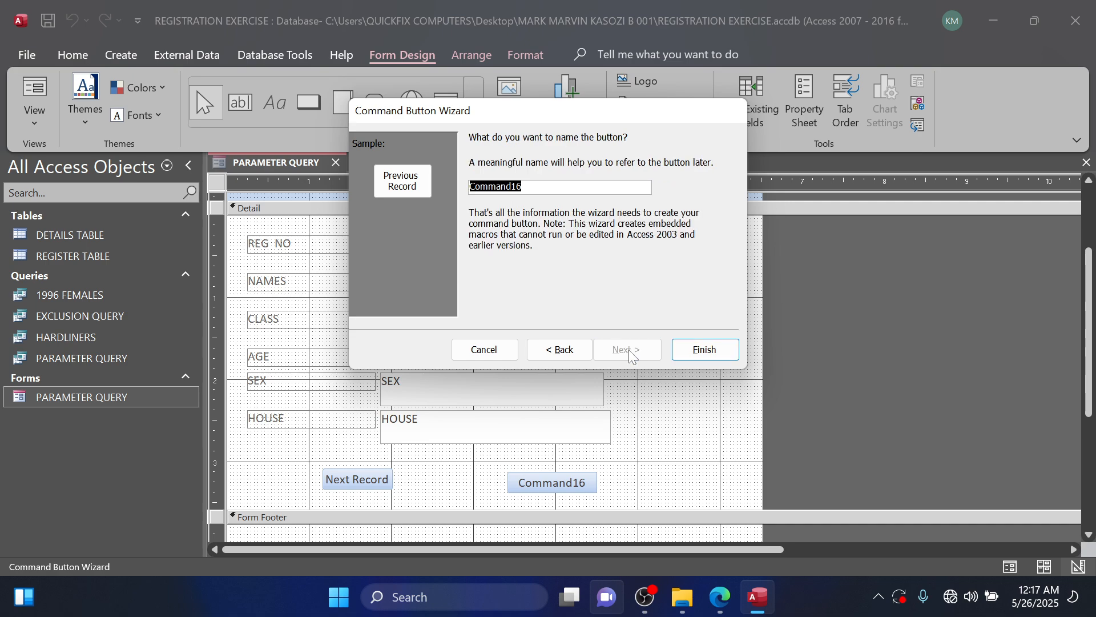
click(699, 354)
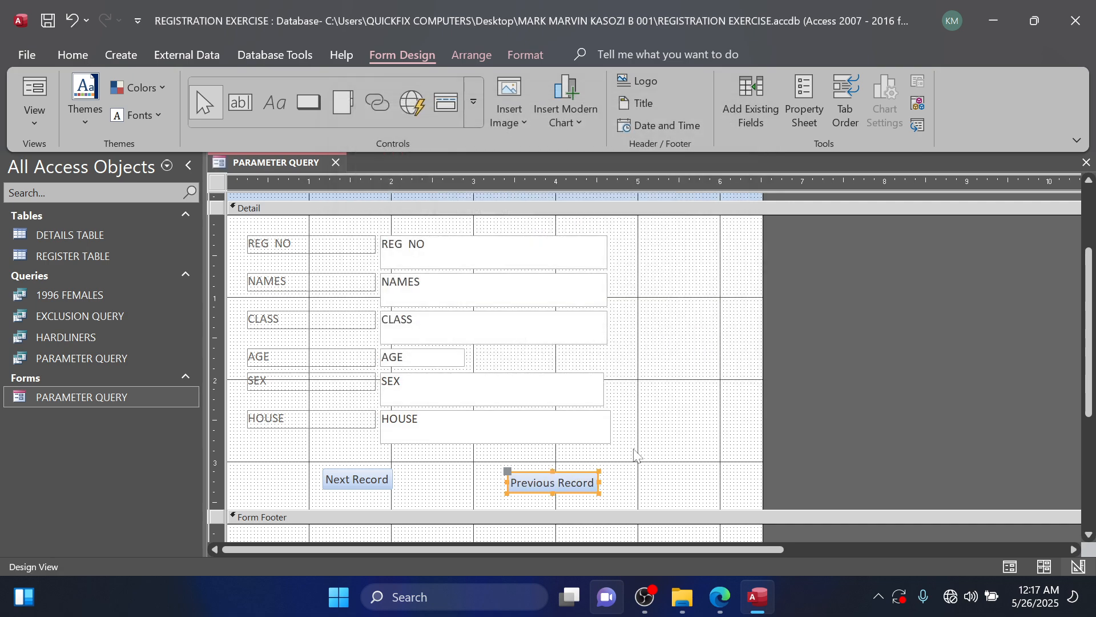
Nudge the Previous Record button slightly to line it up with the Next Record button.
key(Left)
key(Left)
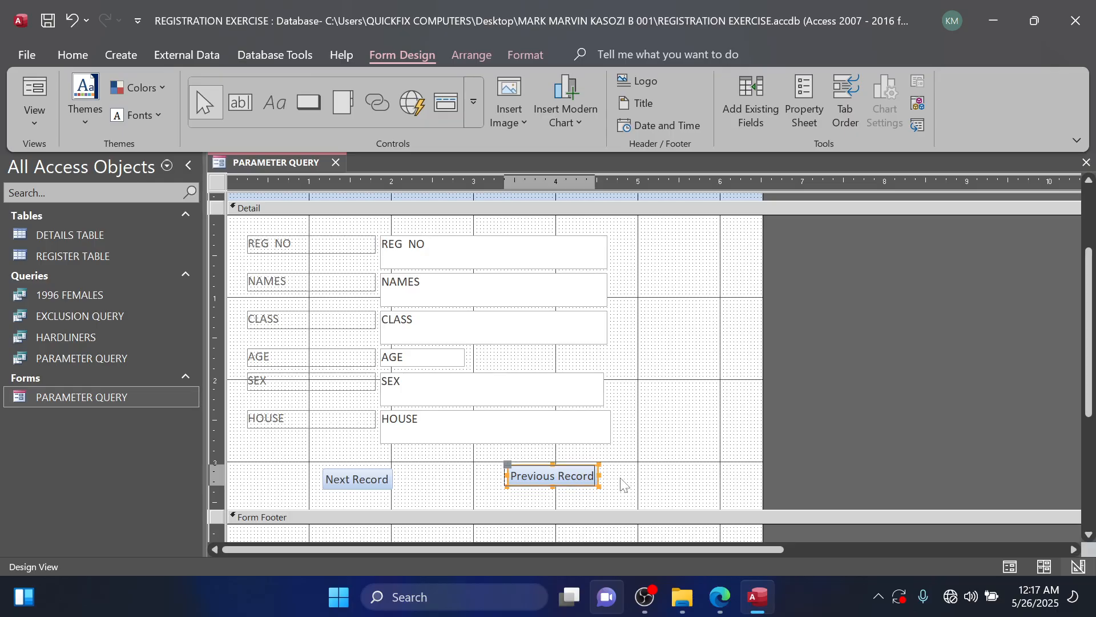
key(Up)
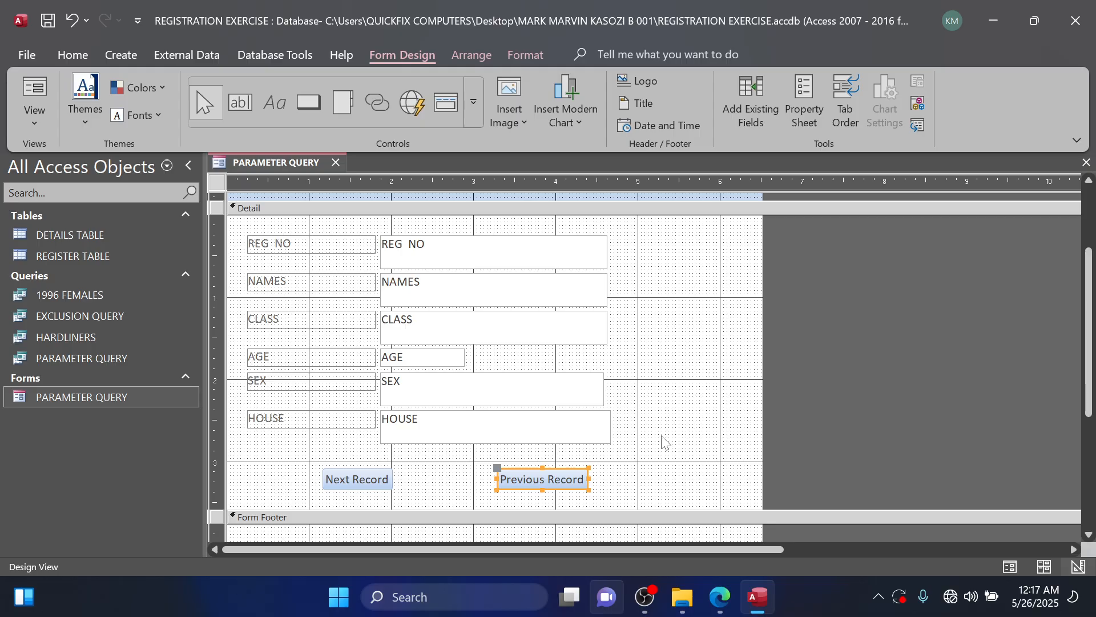
Fill the background of the form's Detail section with a light blue-gray color.
scroll(615, 410, up, 3)
right_click(658, 335)
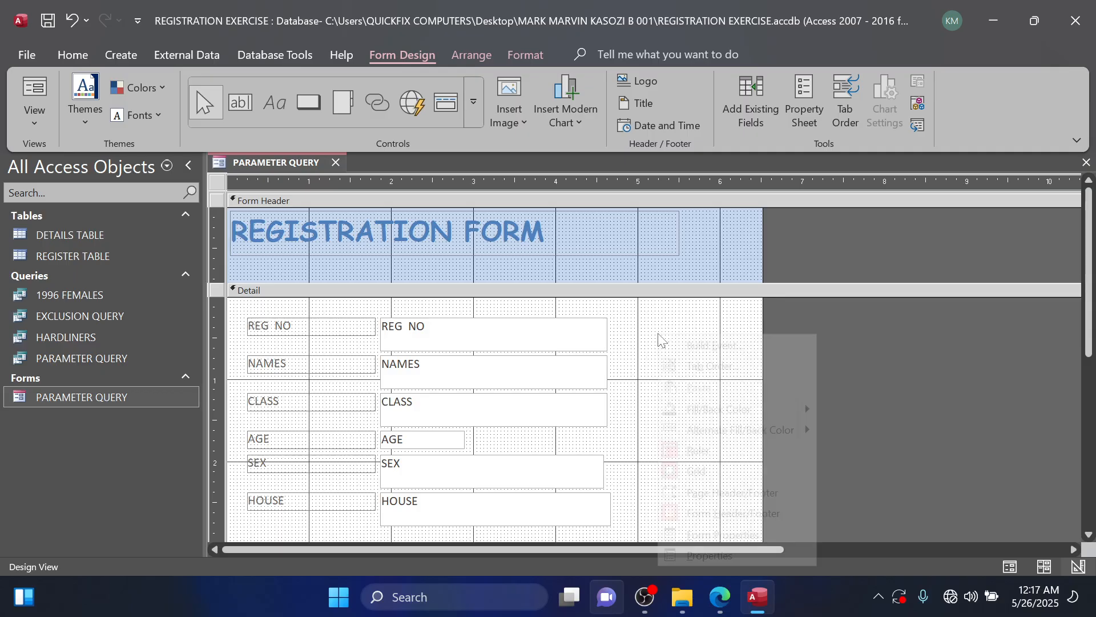
mouse_move(719, 408)
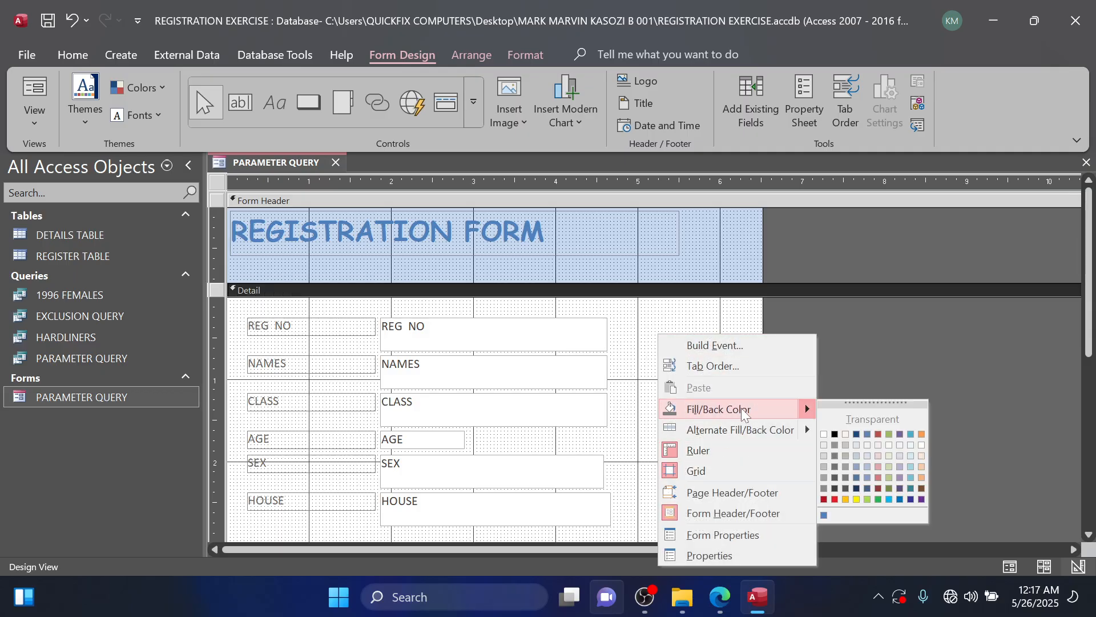
click(859, 444)
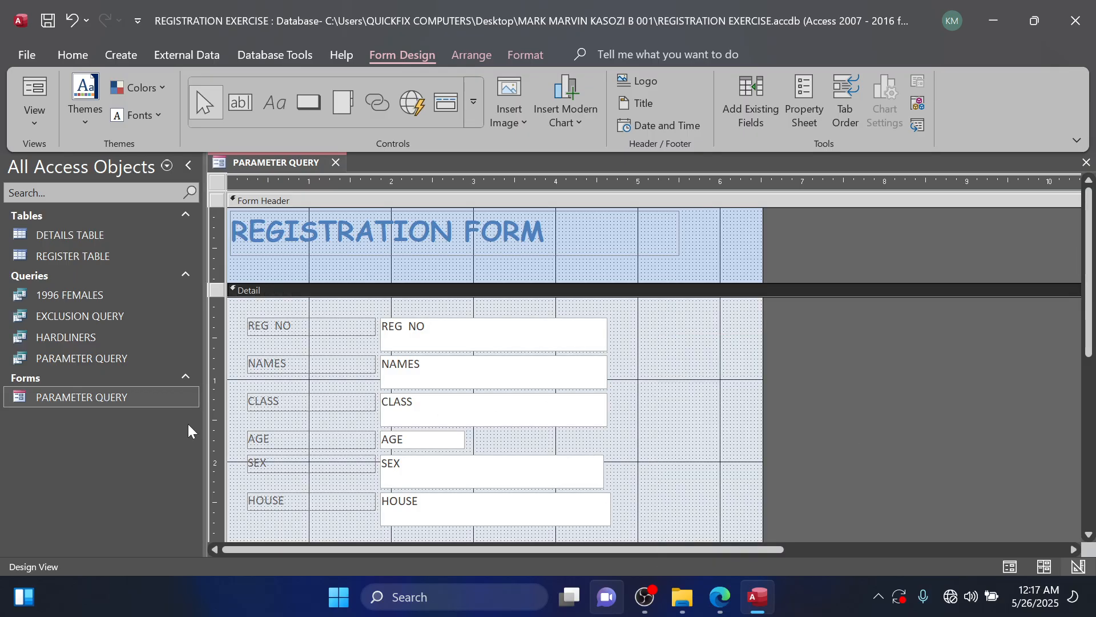
Run the form for the house Bikunya and test the Next Record and Previous Record buttons.
double_click(119, 399)
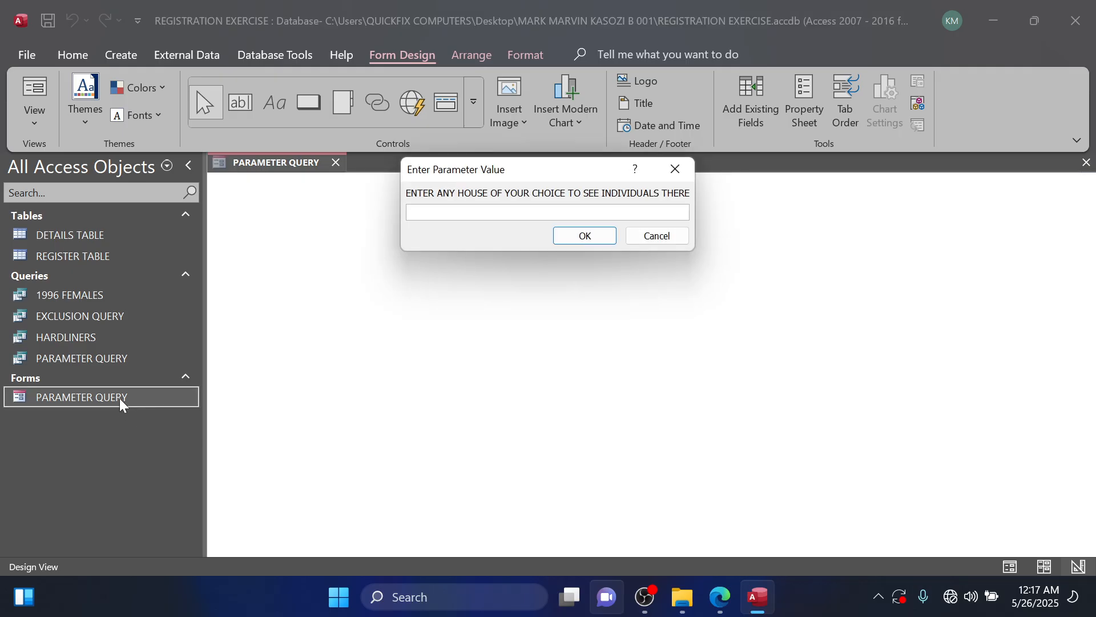
text(Bikunya)
click(563, 236)
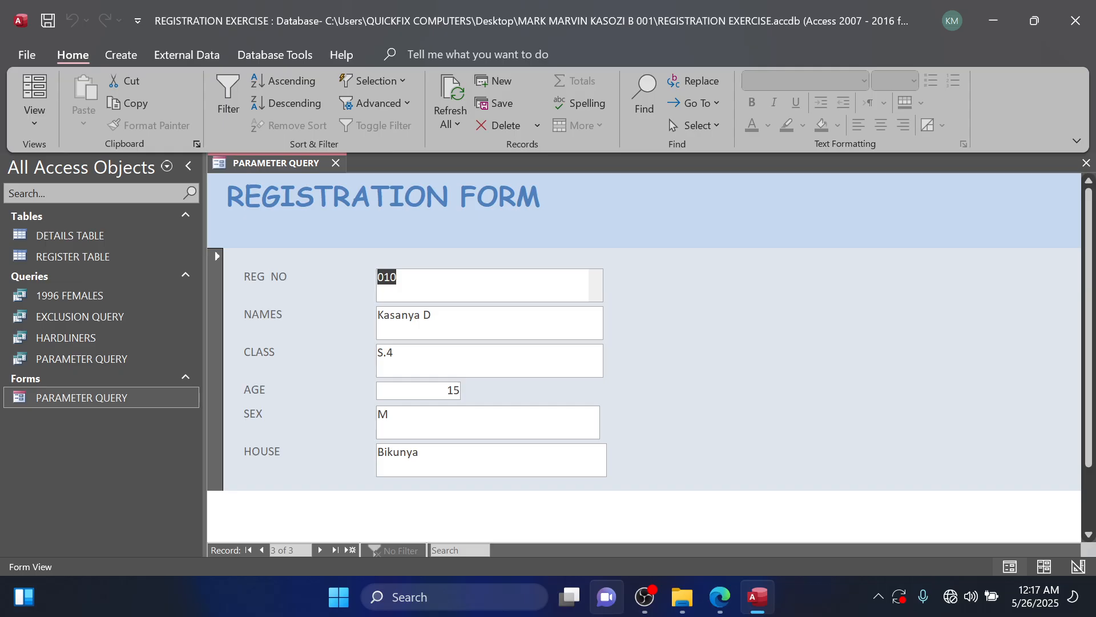
scroll(644, 369, down, 2)
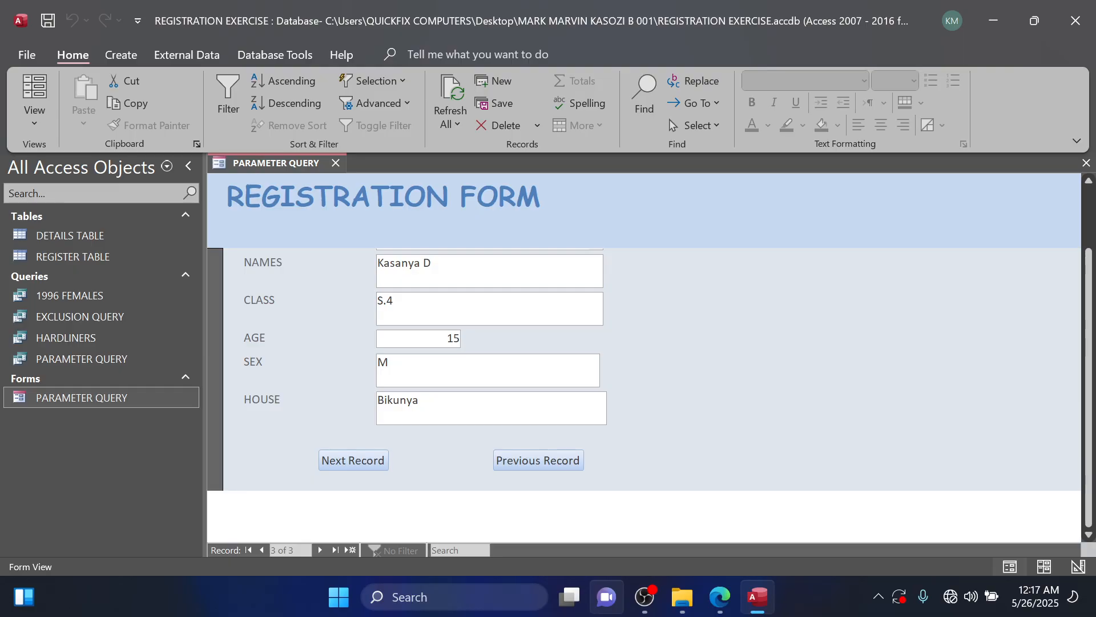
click(370, 464)
click(559, 470)
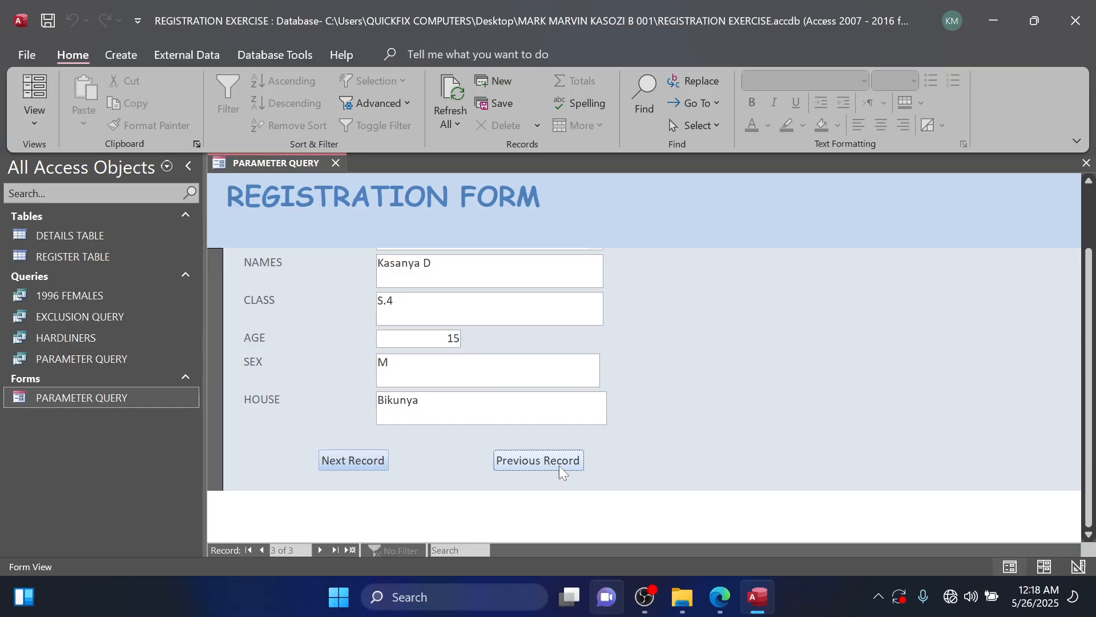
click(560, 470)
click(560, 470)
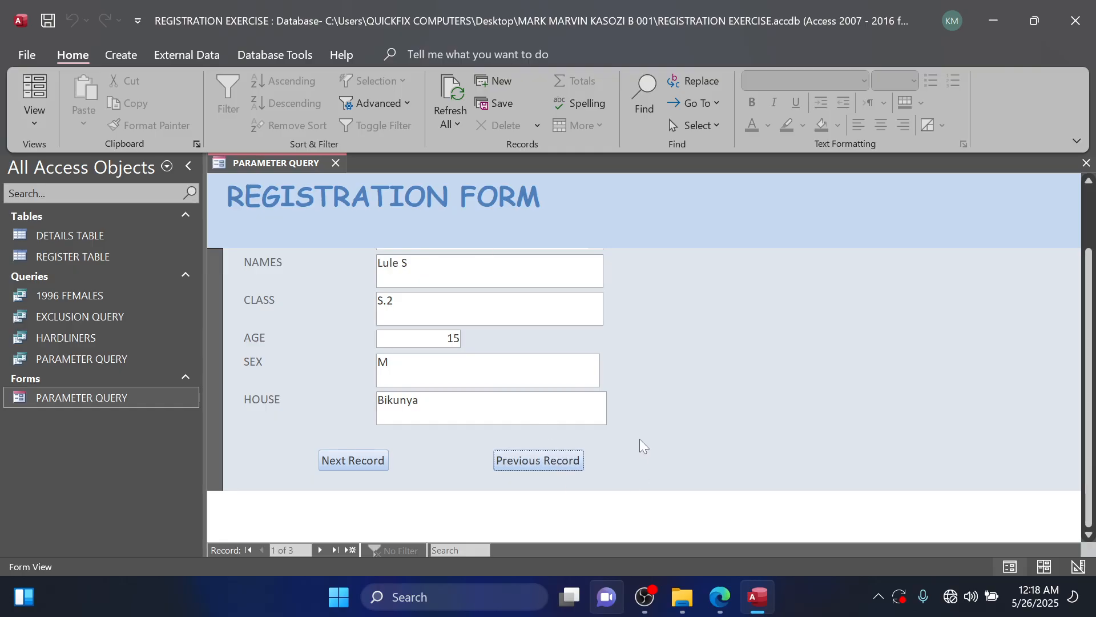
Close the PARAMETER QUERY form and save its design changes.
scroll(679, 437, up, 1)
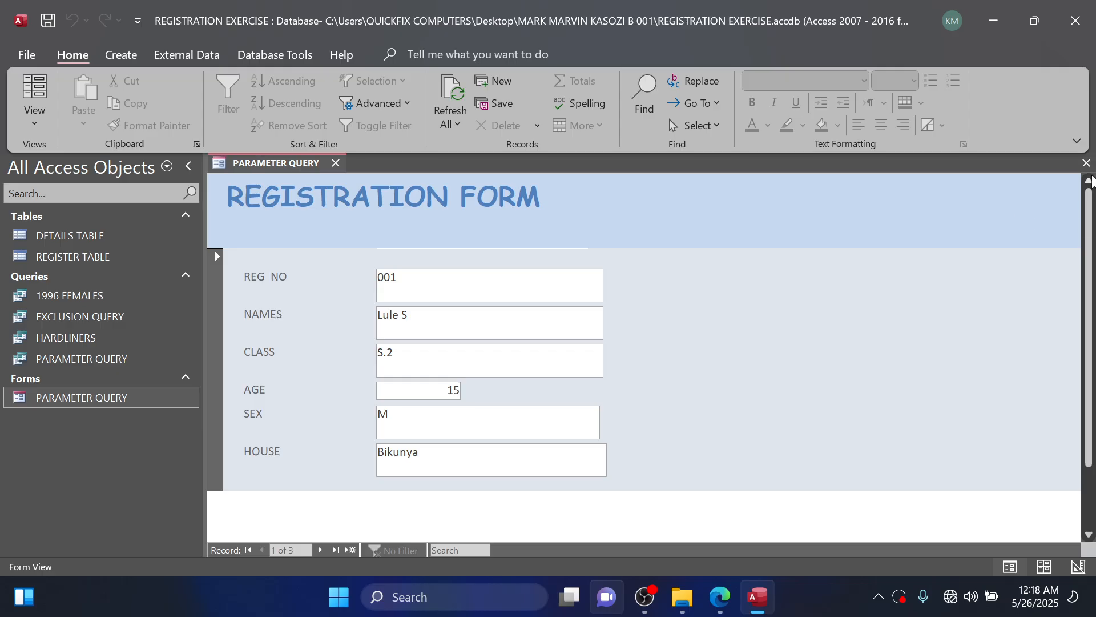
click(1087, 163)
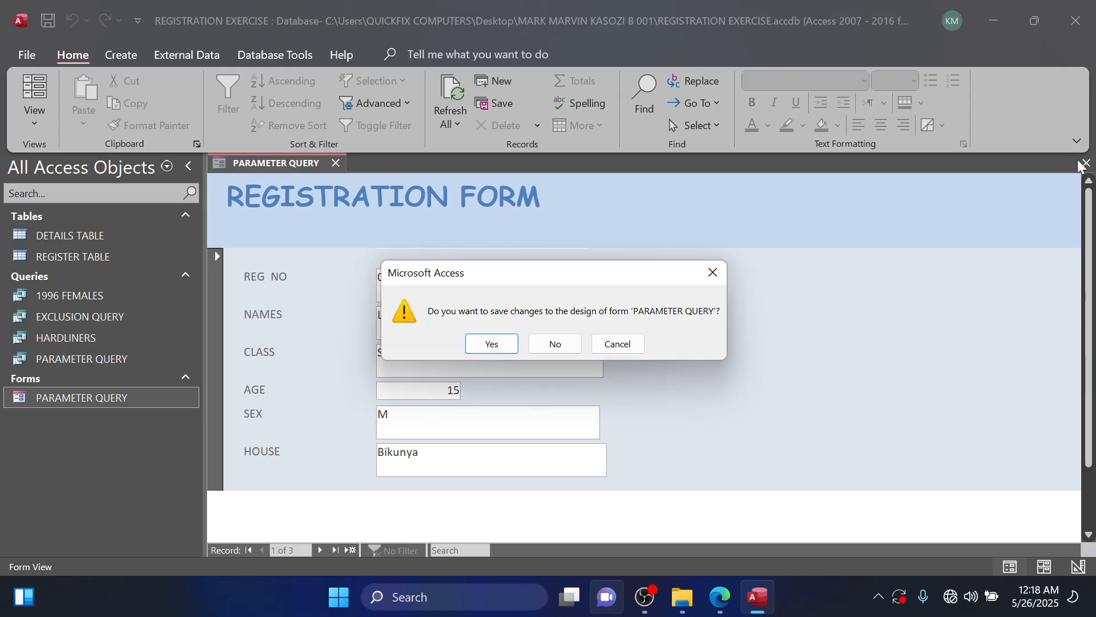
click(513, 344)
Switch to the question PDF in Edge to read the task about members born in 1996, and return to Access.
click(715, 597)
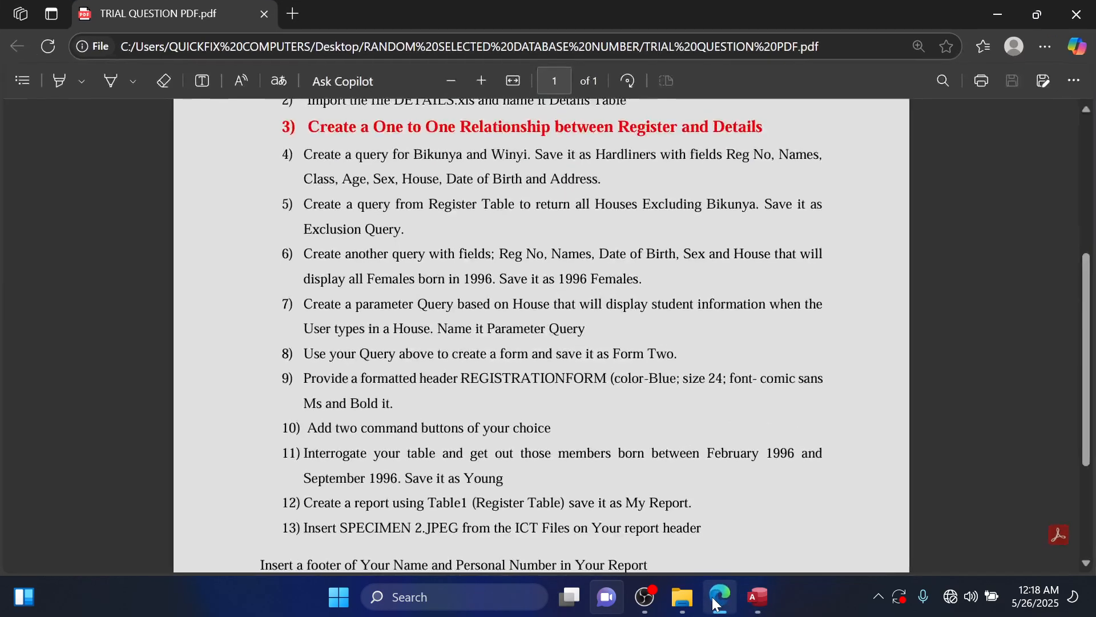
mouse_move(683, 596)
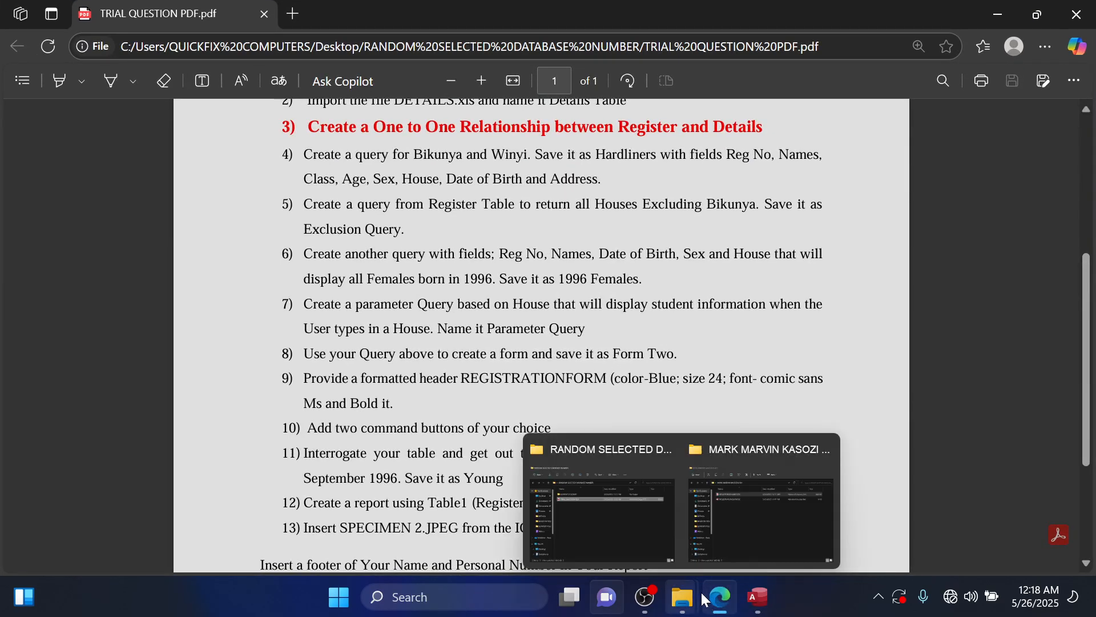
click(998, 13)
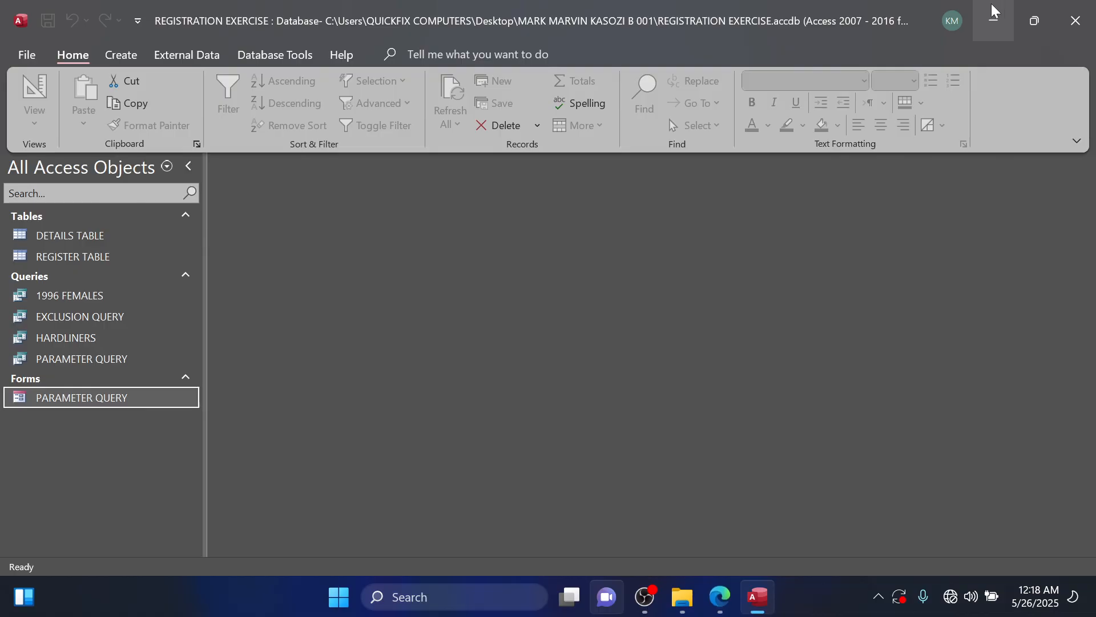
Open REGISTER TABLE and DETAILS TABLE to check which one holds the birth dates, and close both.
double_click(129, 260)
double_click(110, 242)
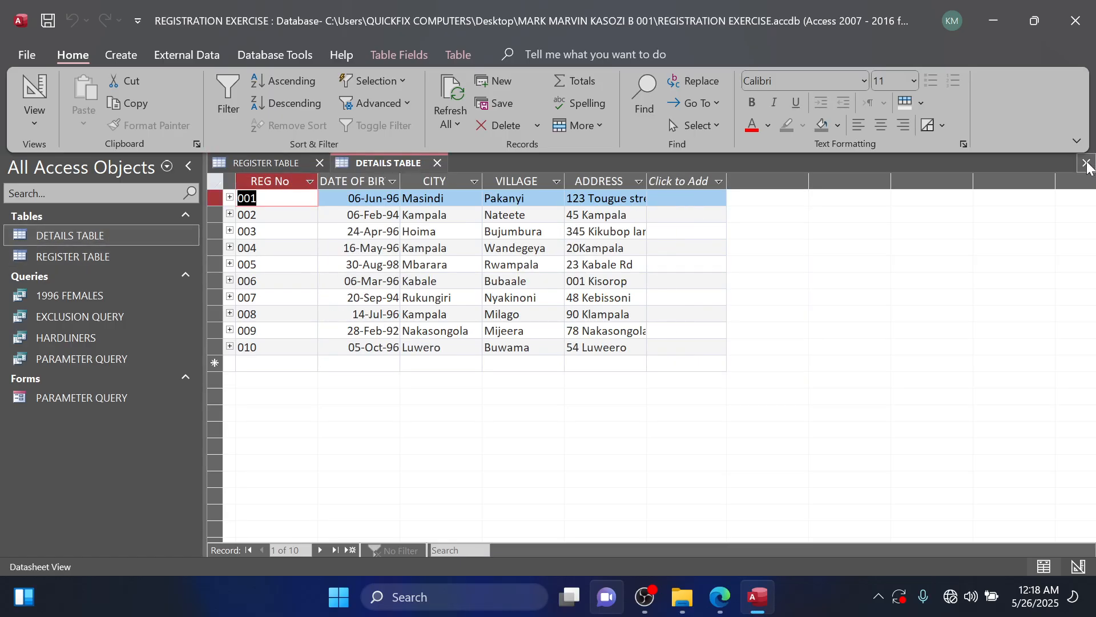
click(1087, 163)
click(1085, 162)
Create a new query in design view from DETAILS TABLE with the fields REG No, DATE OF BIRTH, CITY, VILLAGE and ADDRESS.
click(122, 57)
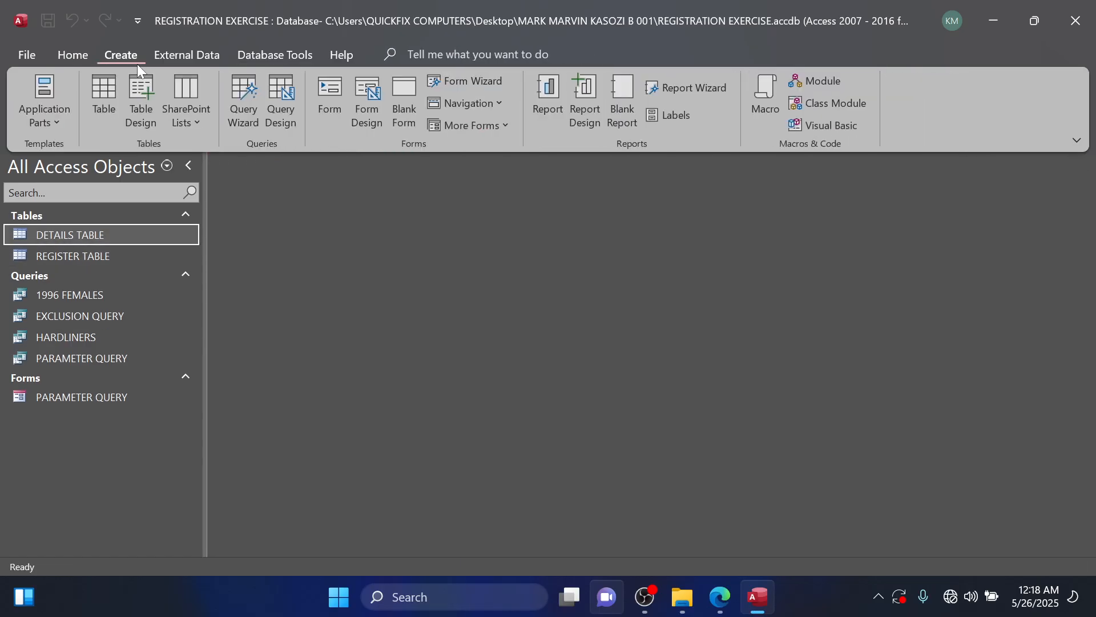
click(268, 106)
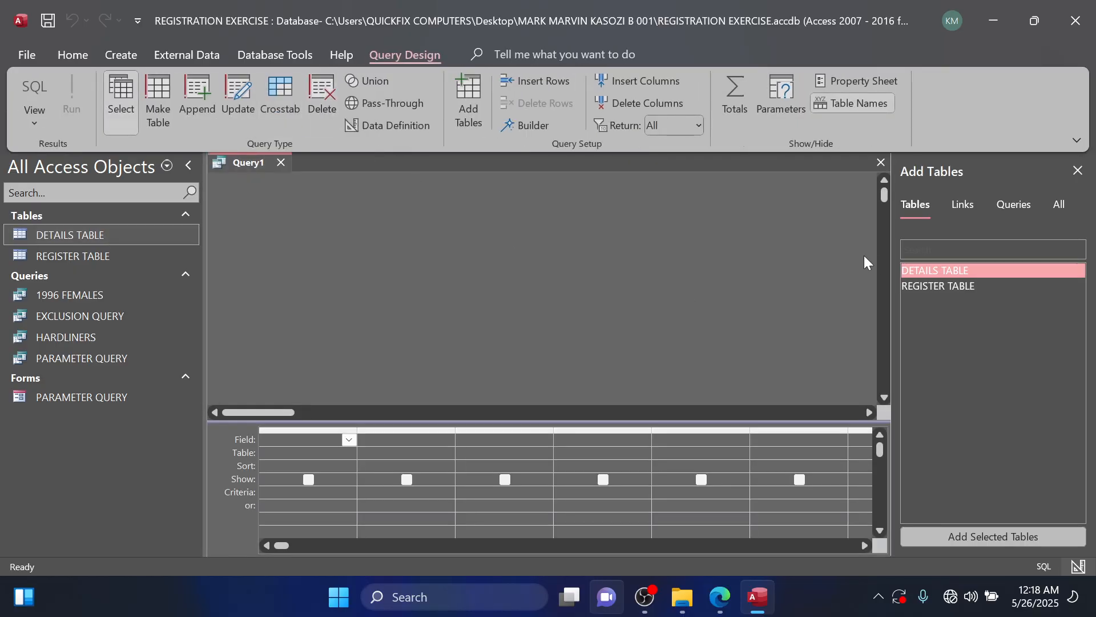
double_click(923, 270)
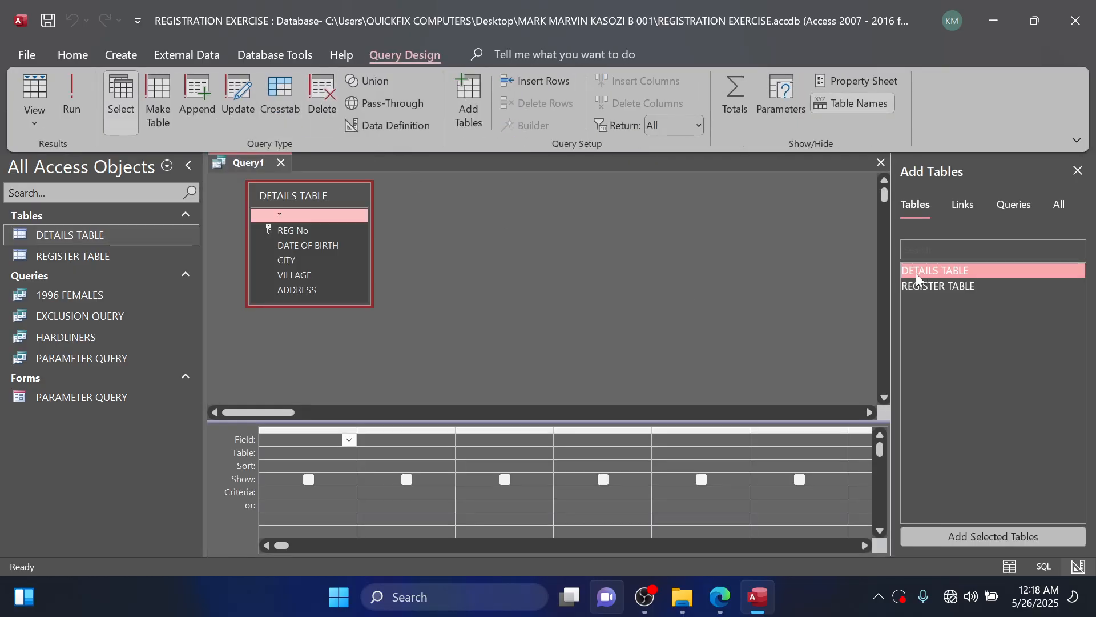
double_click(309, 230)
double_click(302, 246)
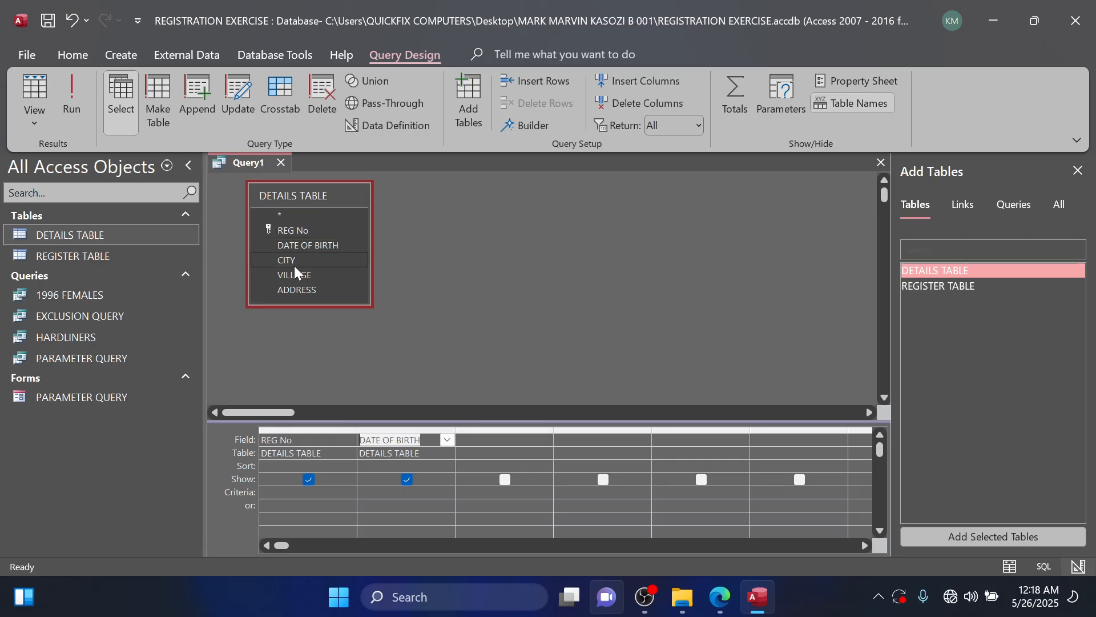
click(290, 260)
double_click(290, 260)
double_click(290, 276)
click(290, 291)
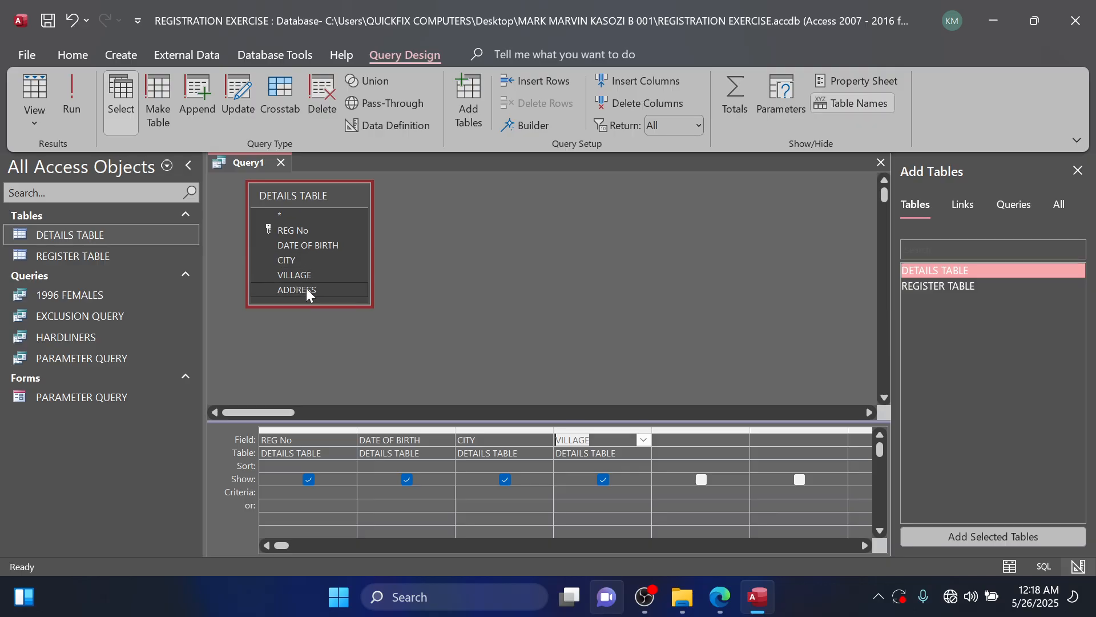
double_click(306, 288)
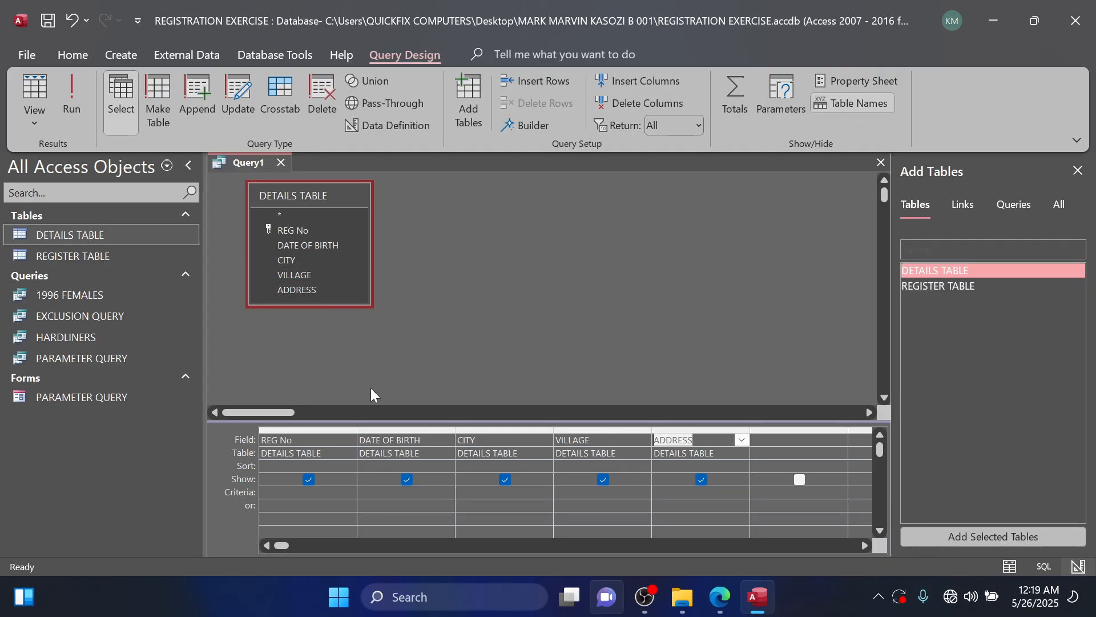
Set the DATE OF BIRTH criteria to BETWEEN #01/02/1996# AND #30/09/1996#.
click(403, 493)
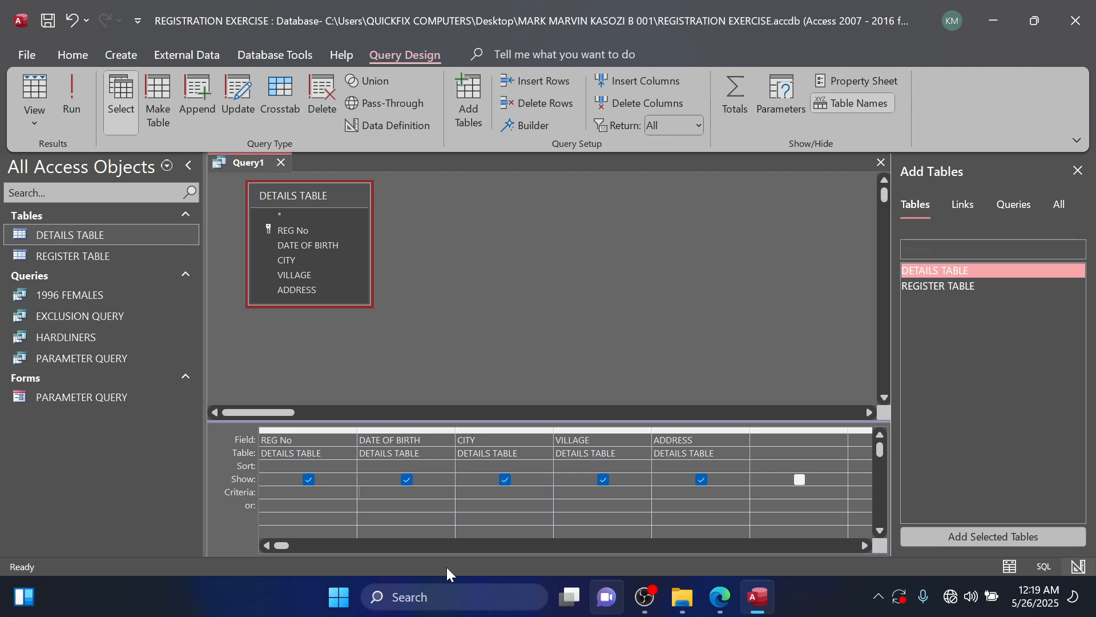
key(Caps_Lock)
text(BET)
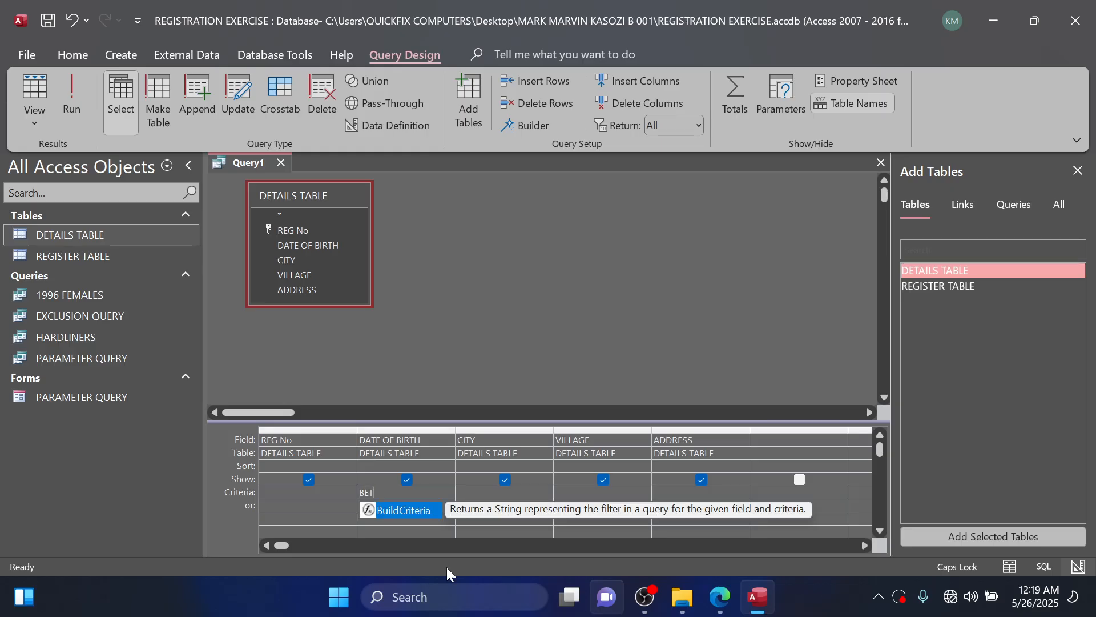
text(WEEN)
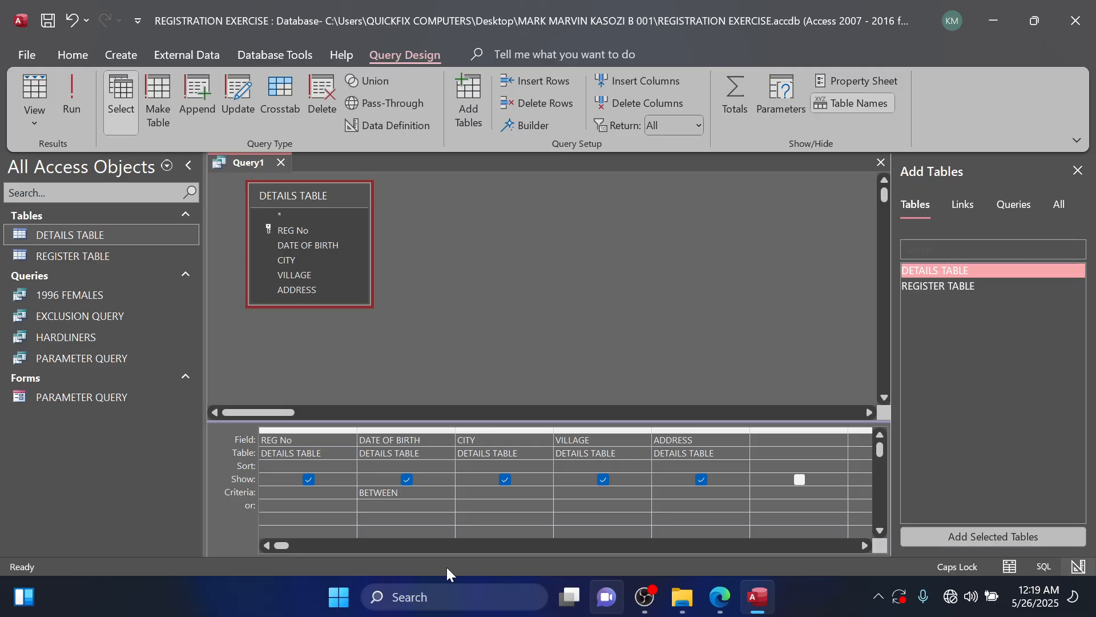
text( #01/02/1996)
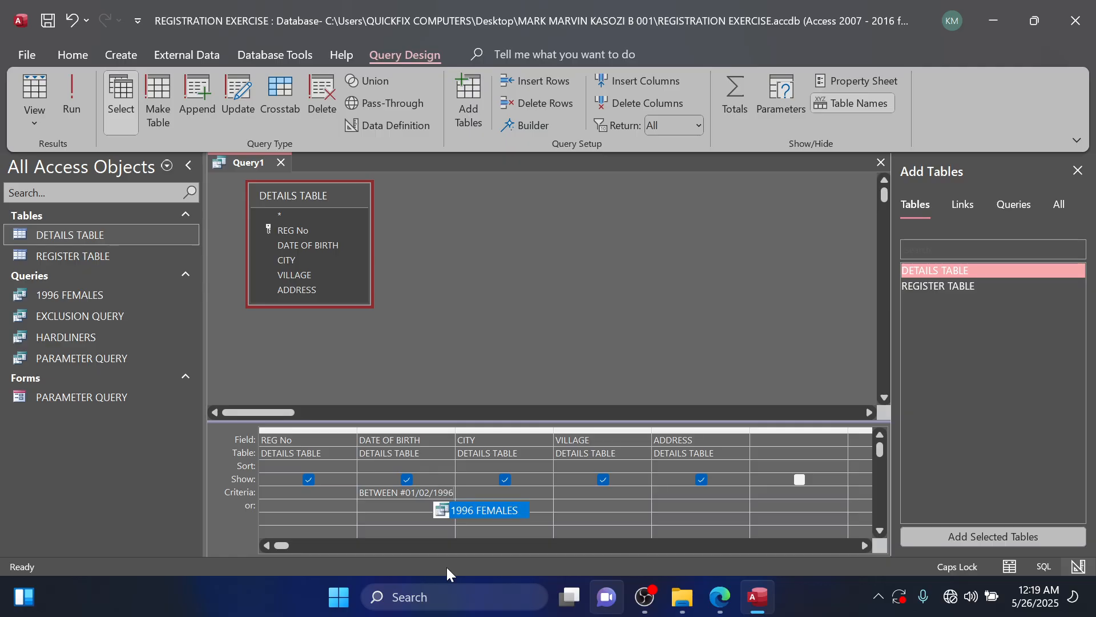
text(#)
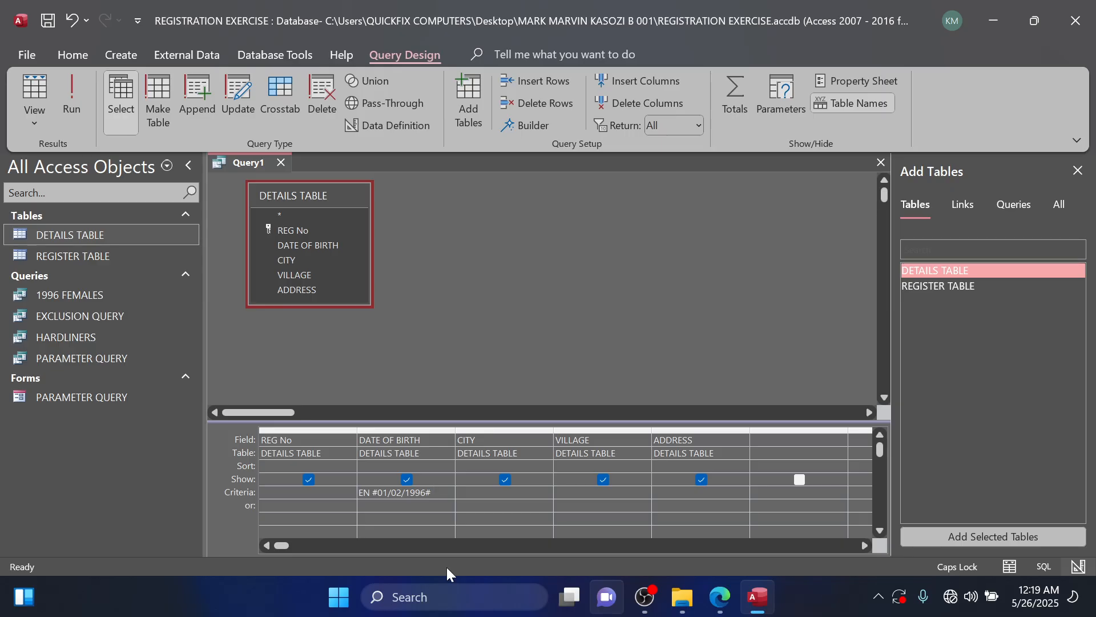
text( AND #)
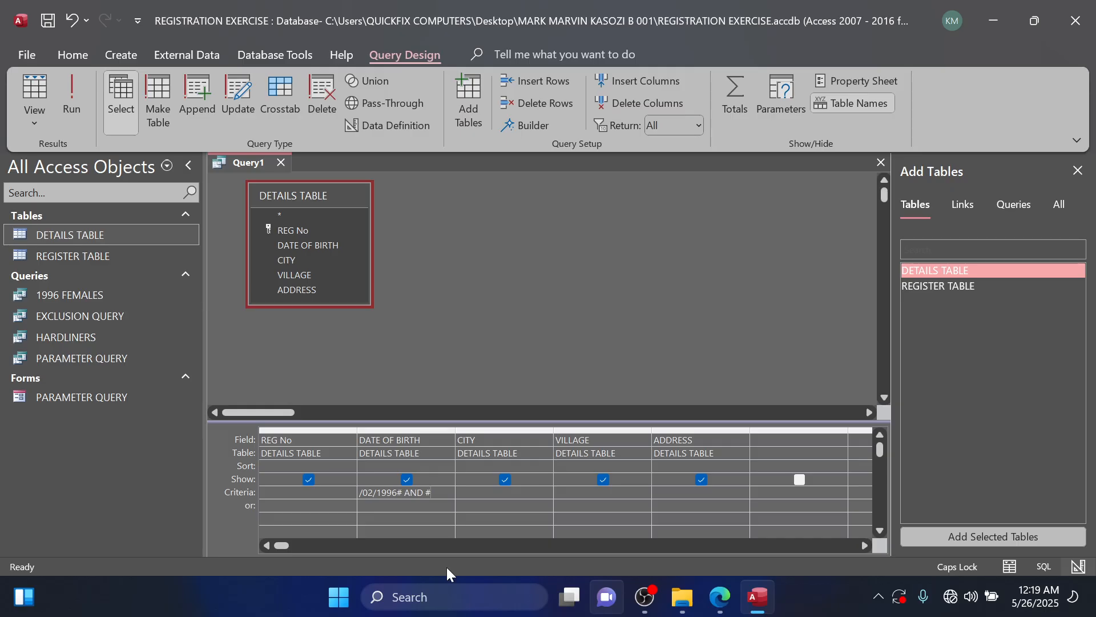
text(30/)
text(09/)
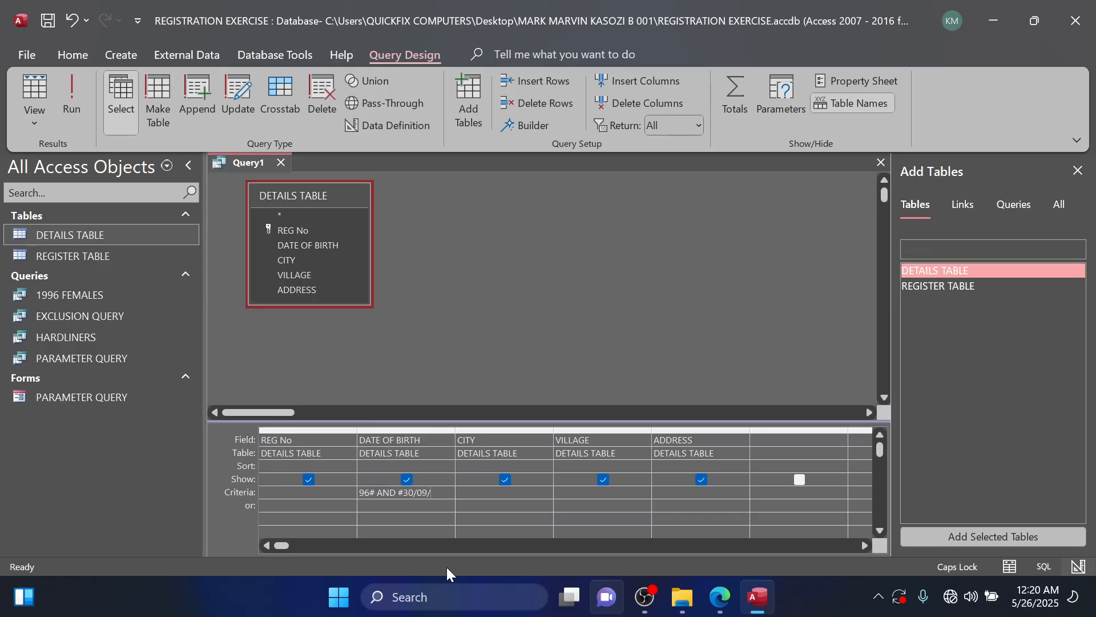
text(1996)
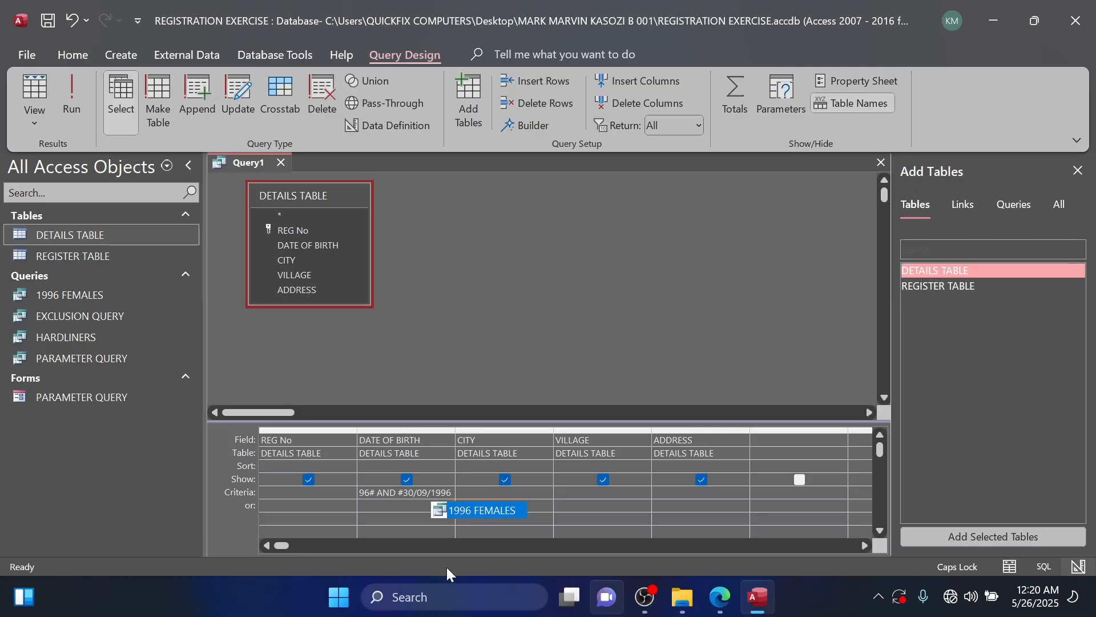
text(#)
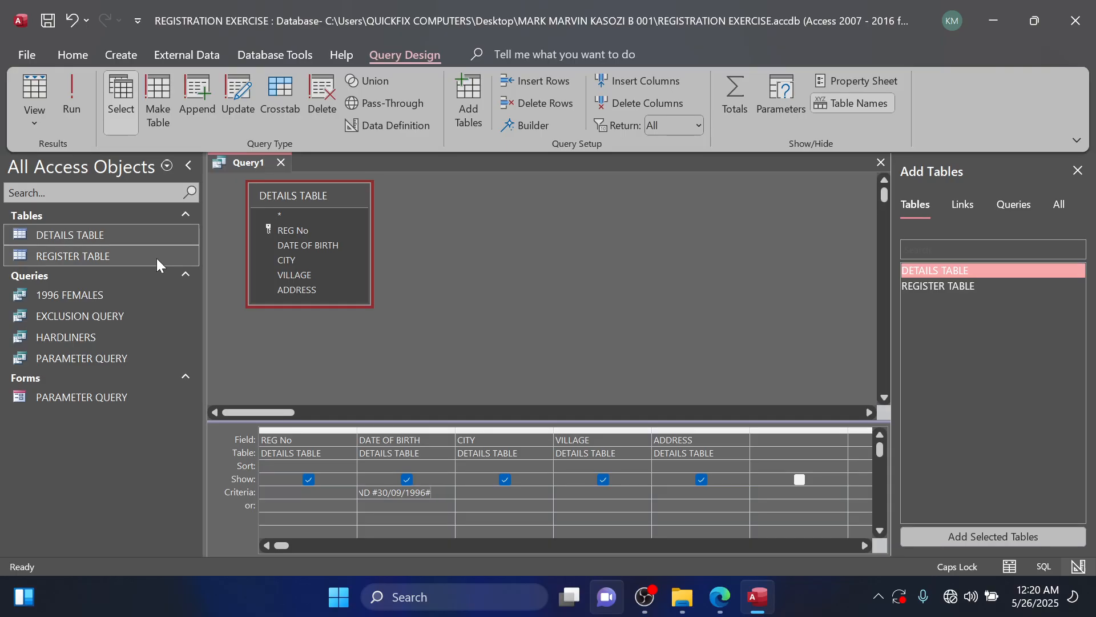
Run the query, save it as YOUNG and close it.
click(71, 112)
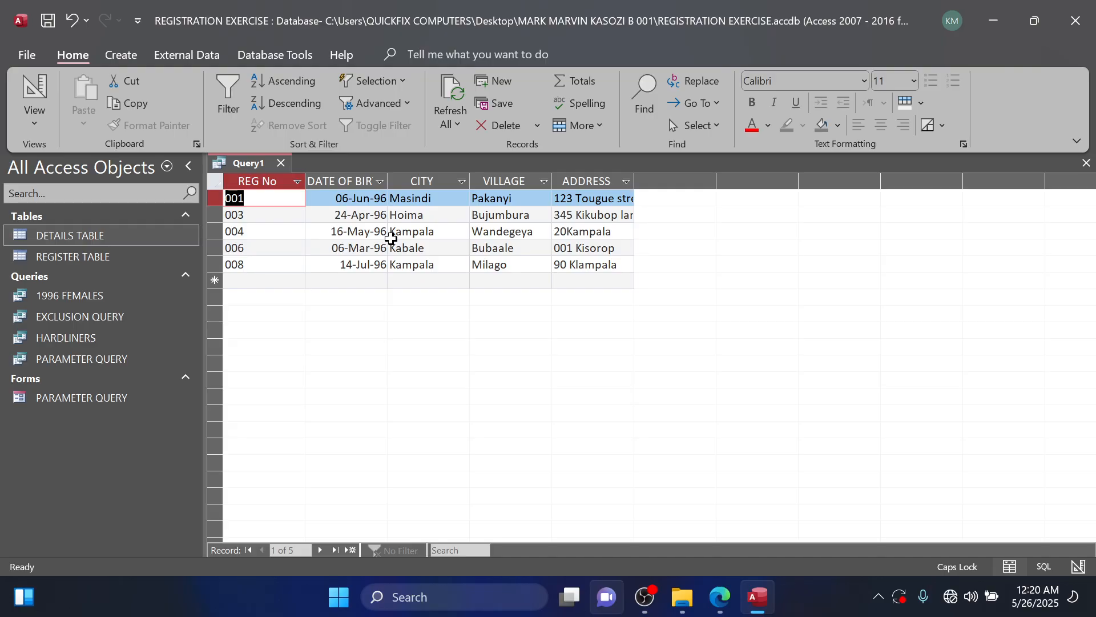
key(ctrl+s)
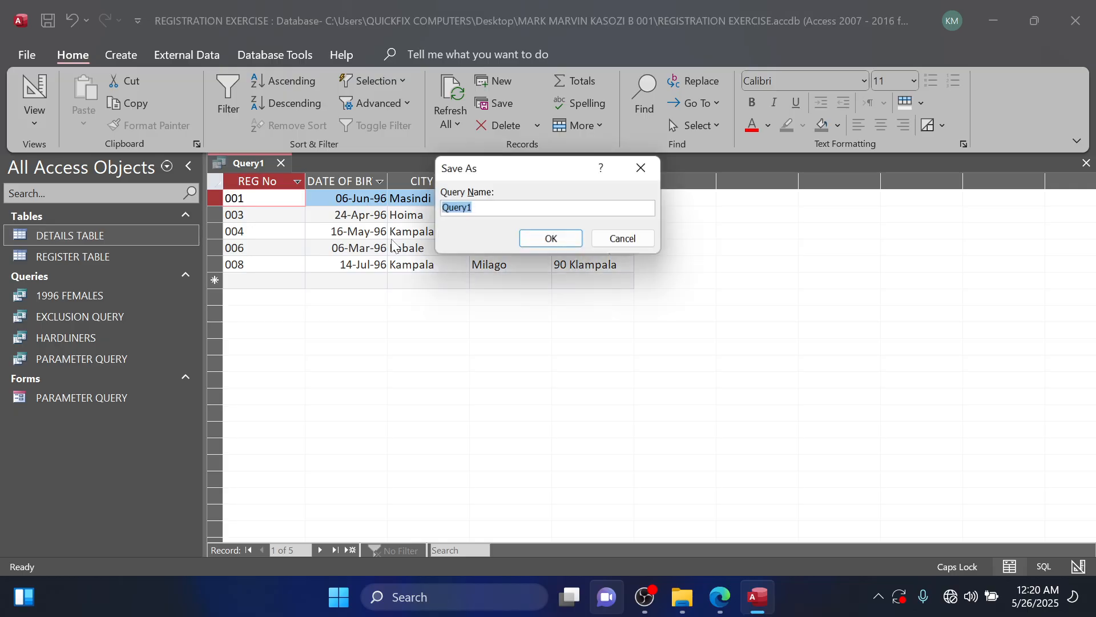
text(YOUNG)
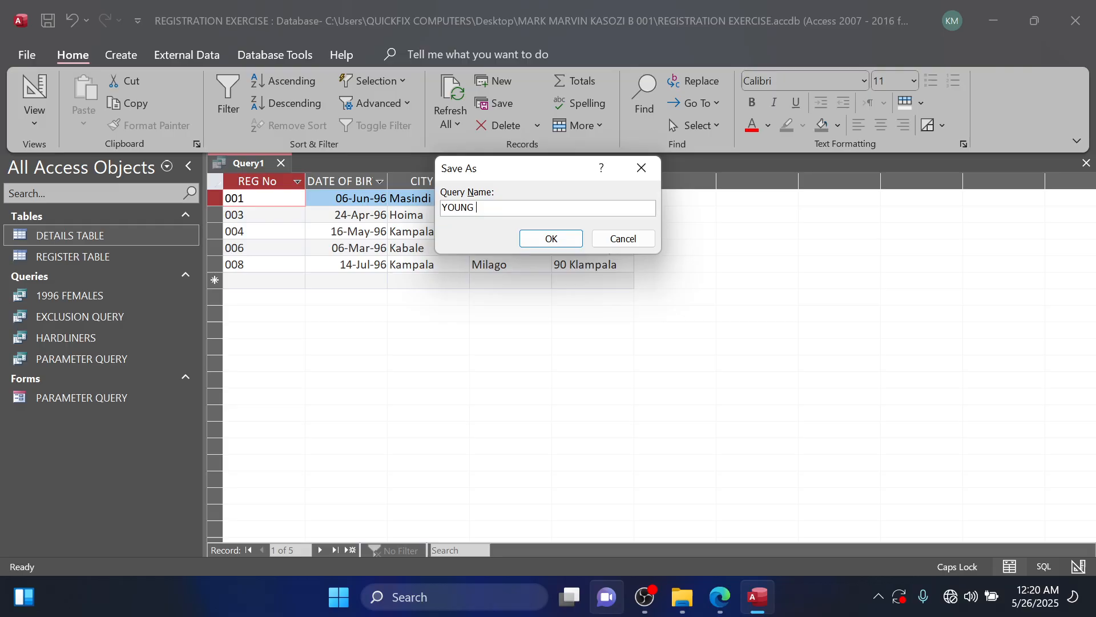
click(542, 243)
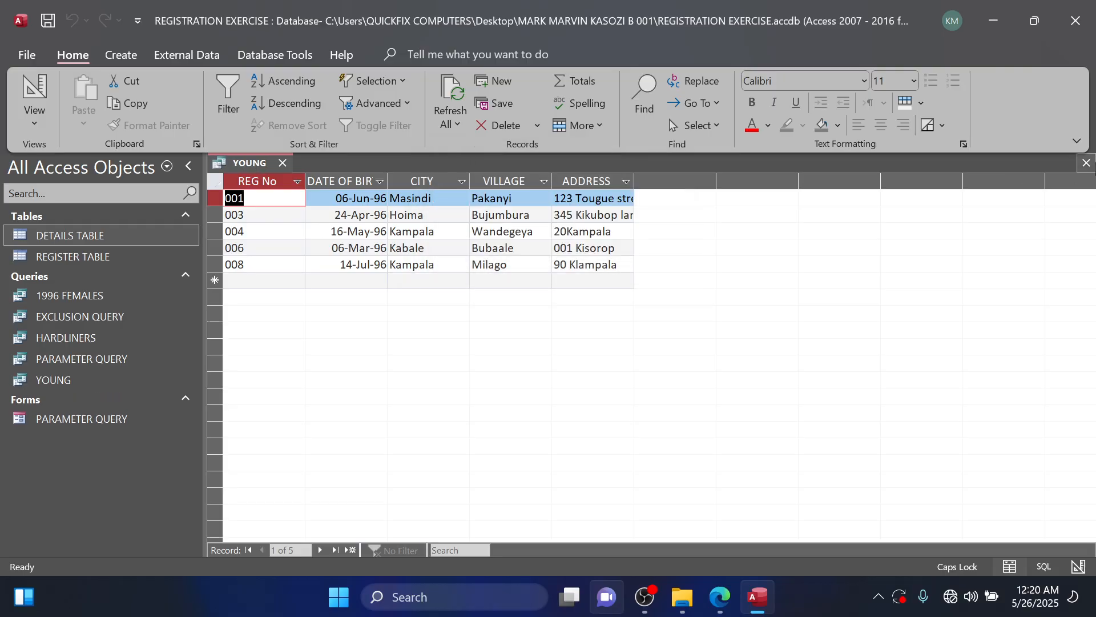
click(1086, 164)
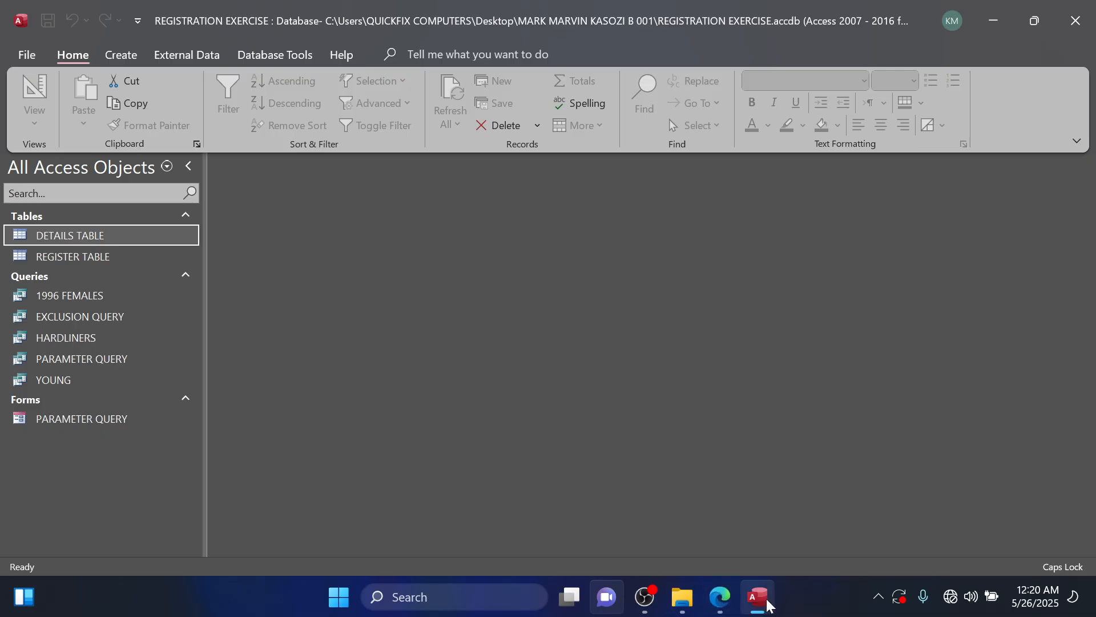
Switch to the question PDF in Edge to read the report tasks, and return to Access.
click(720, 597)
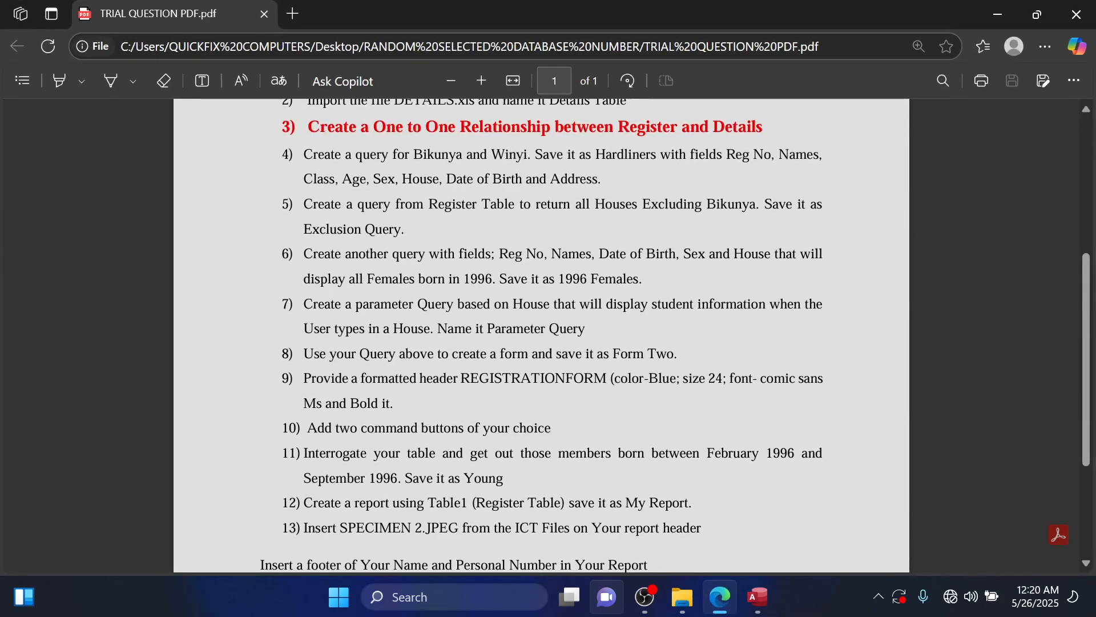
scroll(542, 335, down, 2)
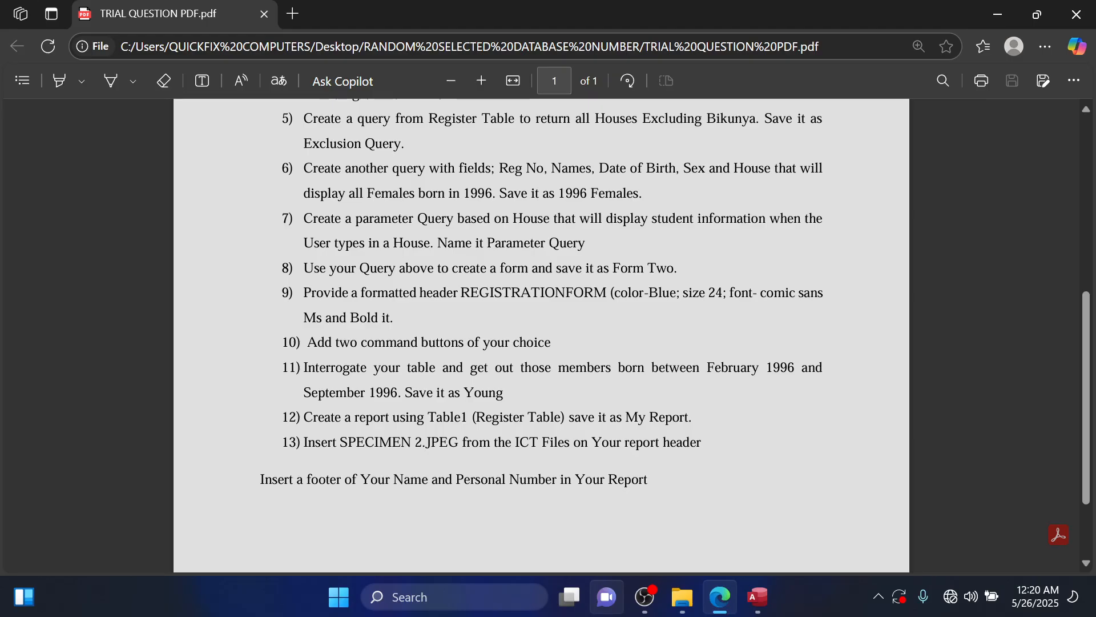
click(998, 15)
Start a new report in design view and expand the REGISTER TABLE fields in the list of available fields.
click(122, 58)
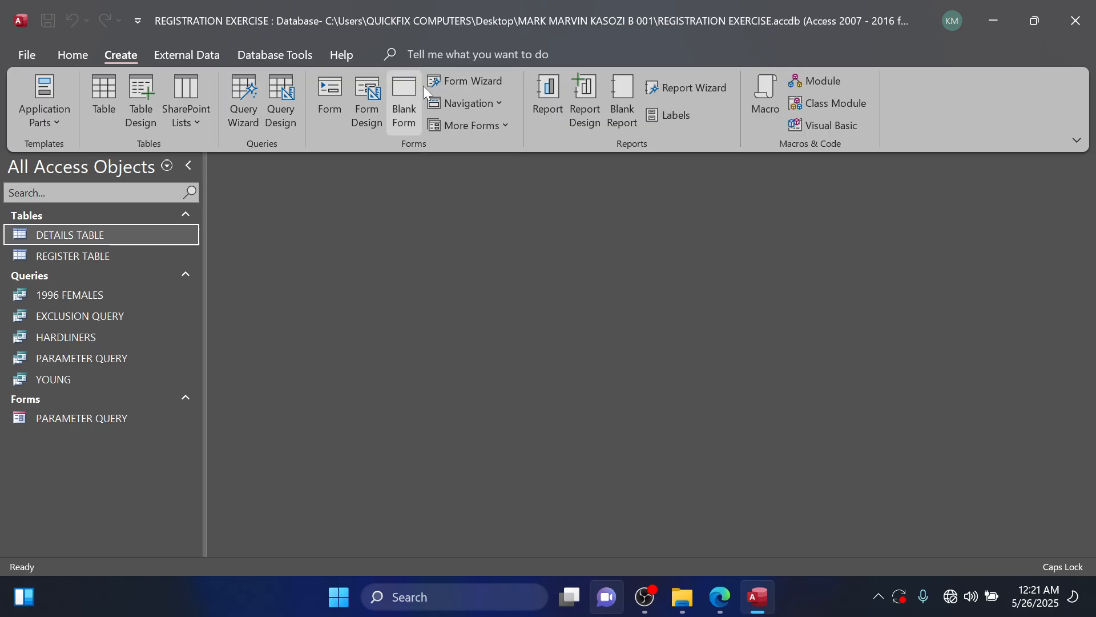
click(589, 101)
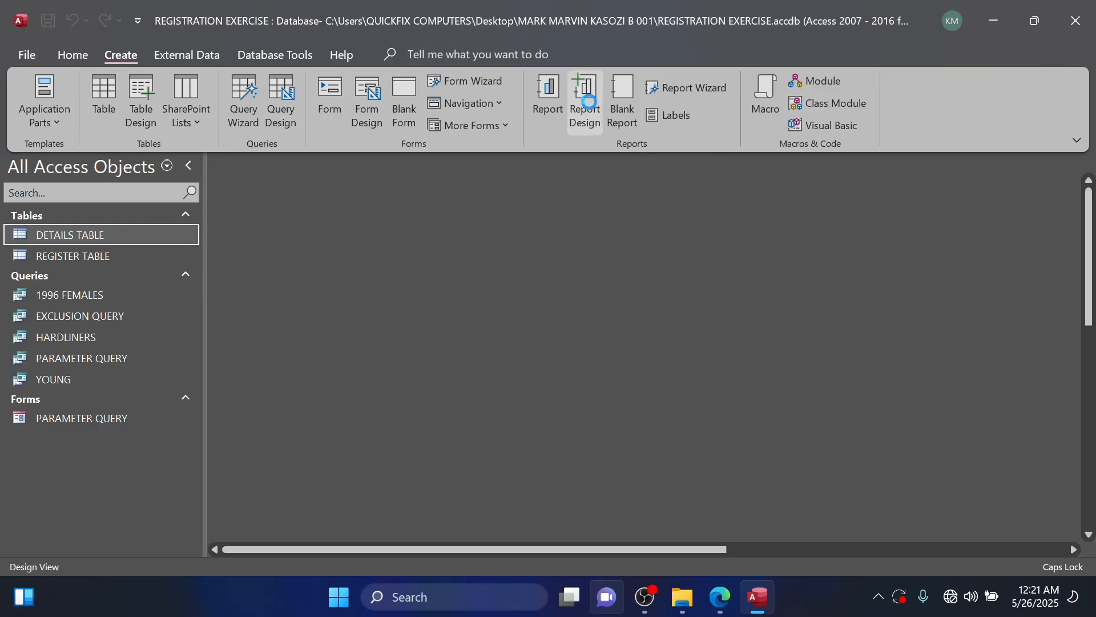
click(873, 127)
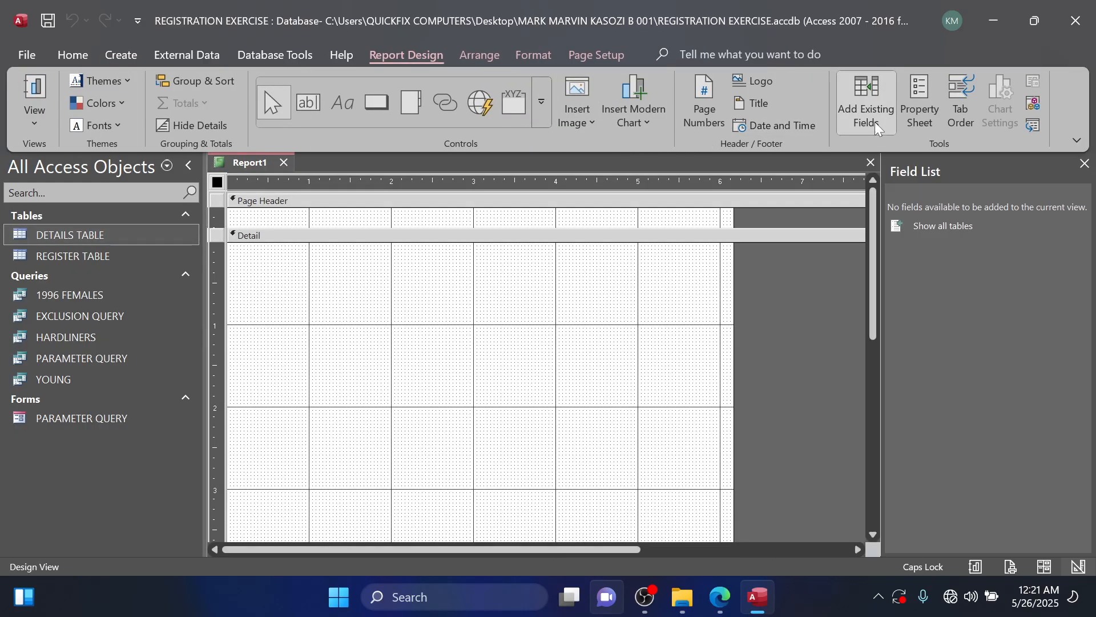
click(948, 226)
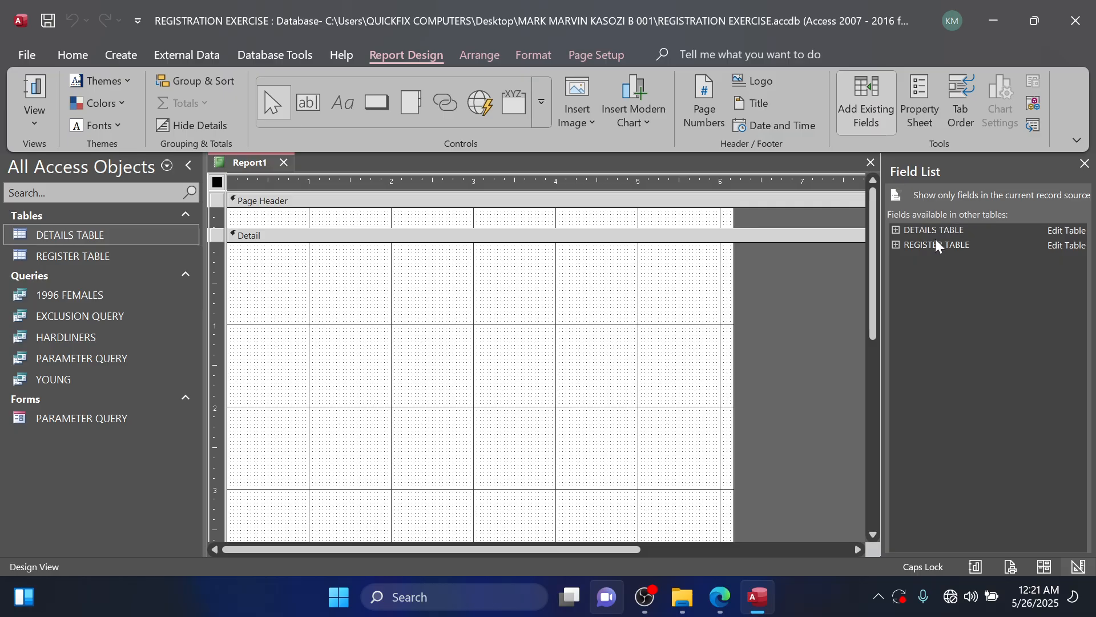
click(934, 244)
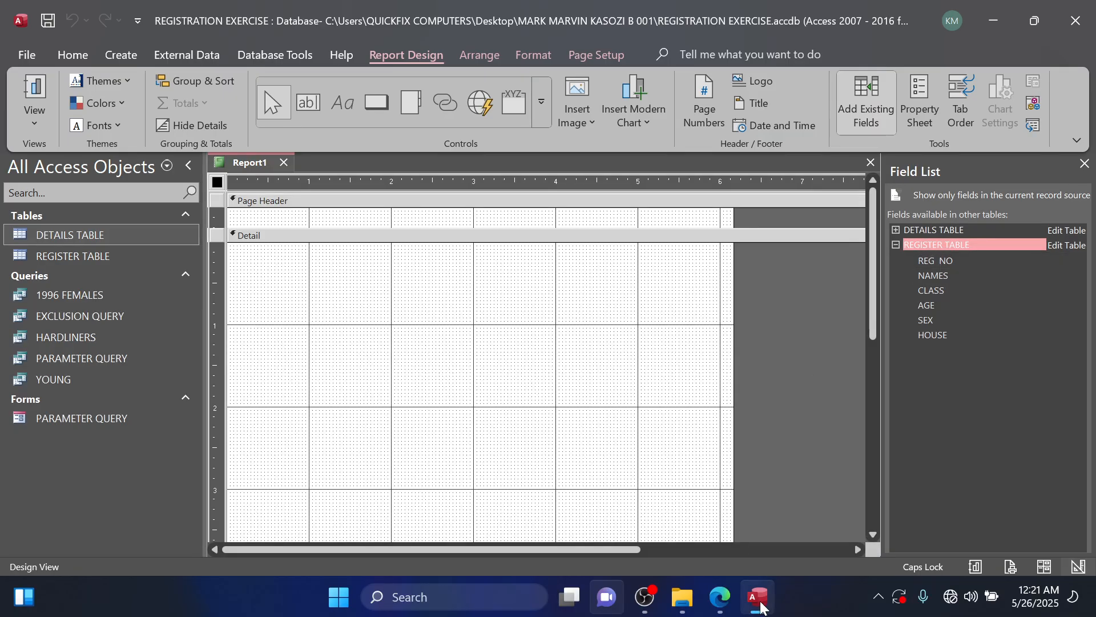
Recheck the report task in the question PDF, and add REG NO, NAMES, CLASS, AGE, SEX and HOUSE to the report's Detail section.
click(720, 597)
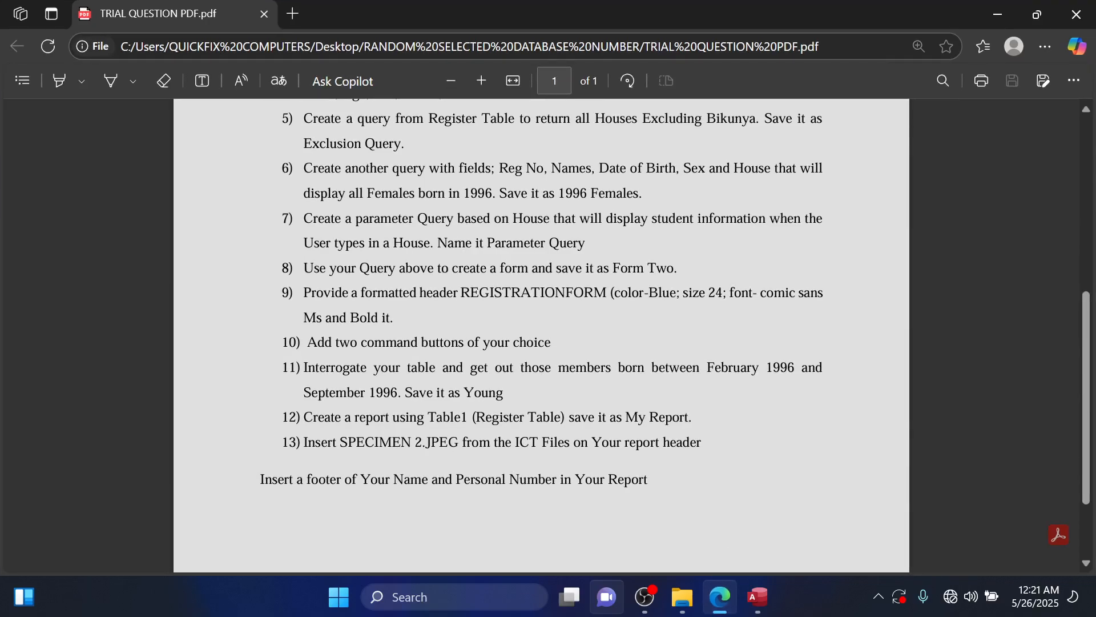
click(998, 14)
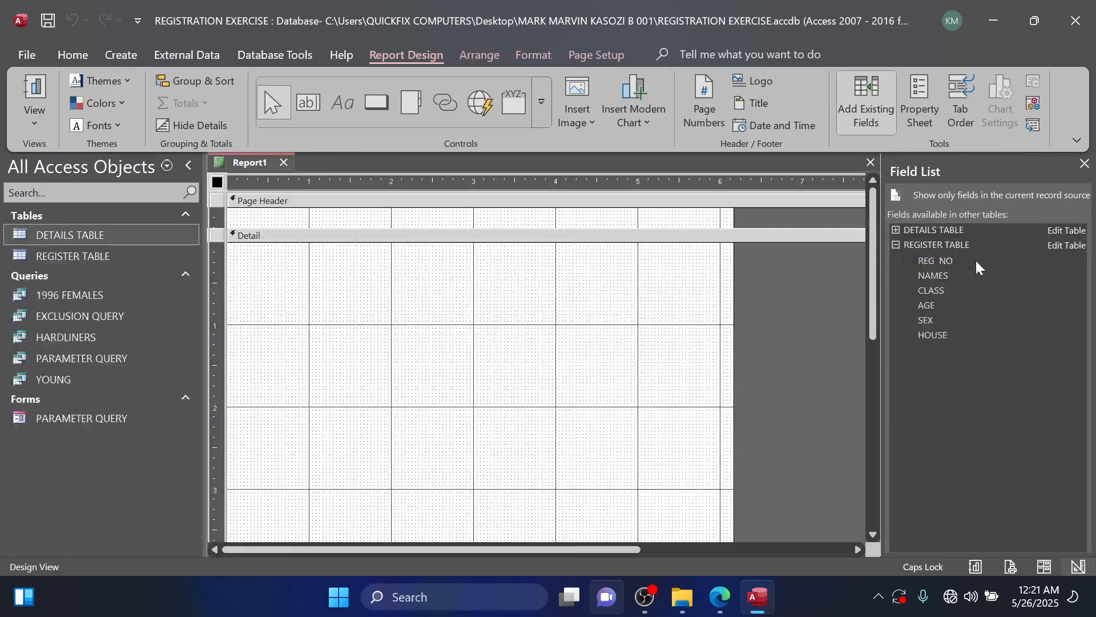
double_click(943, 263)
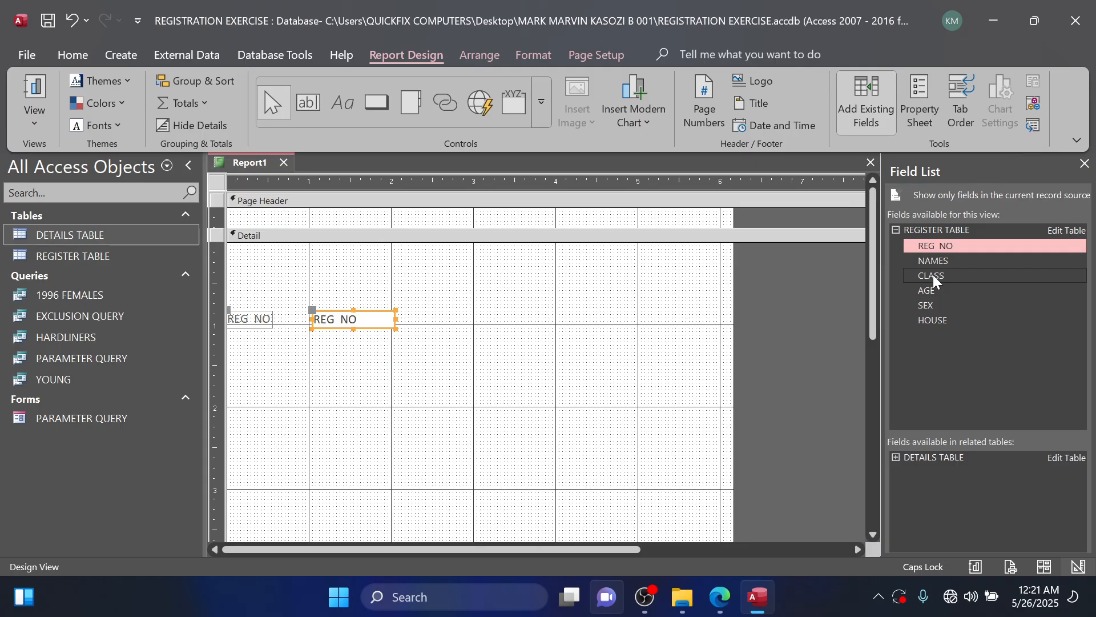
double_click(937, 262)
double_click(932, 277)
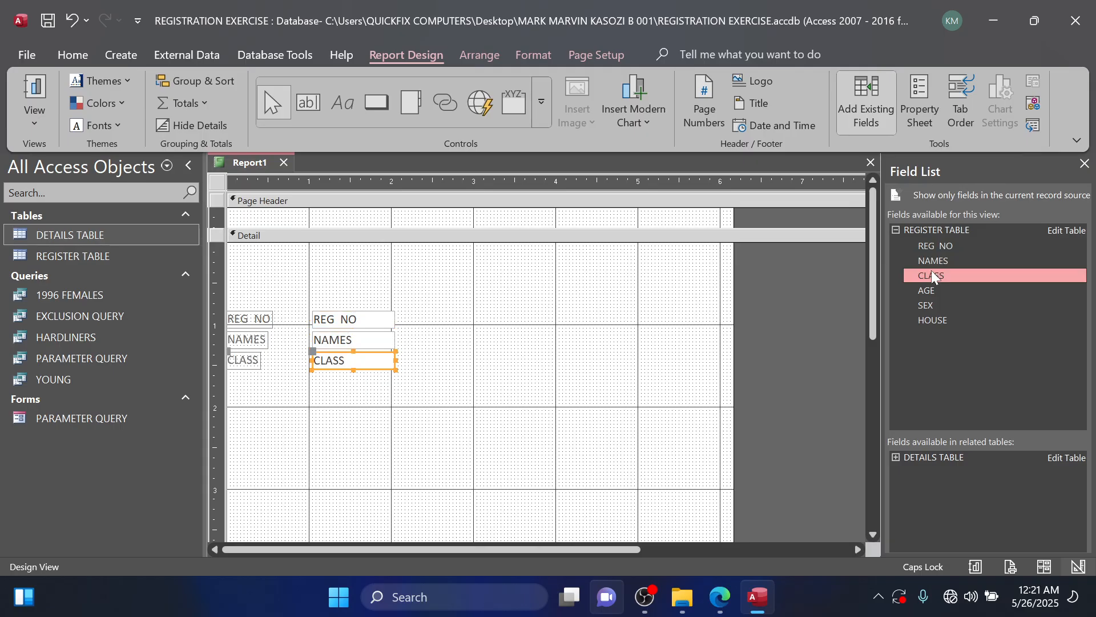
double_click(928, 290)
double_click(929, 306)
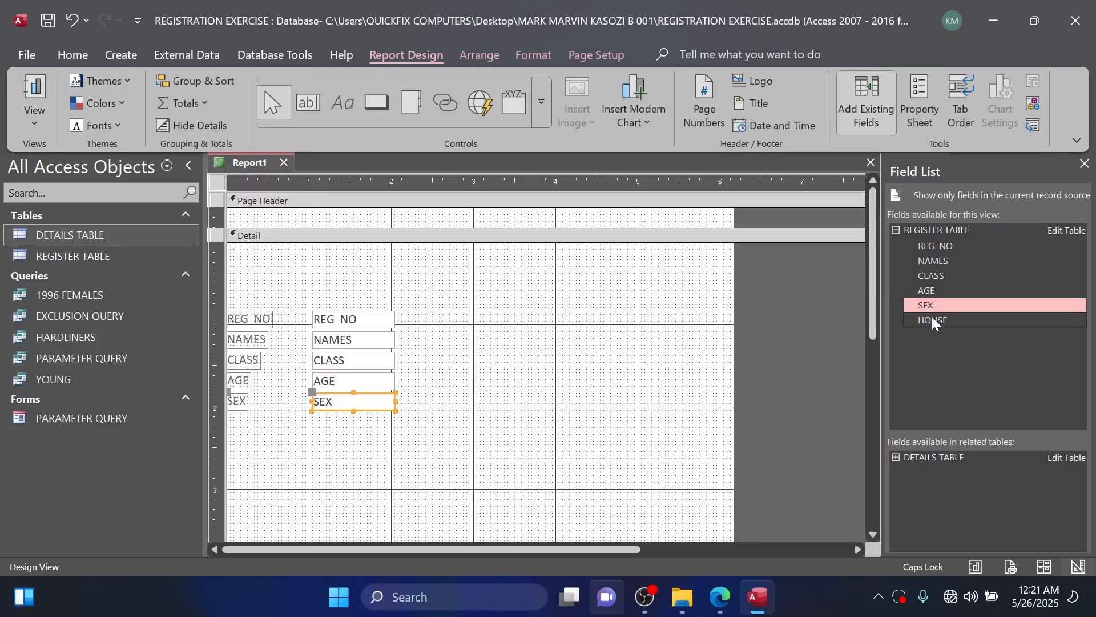
double_click(932, 321)
Move all field labels and boxes together so they start at about the 2-inch mark of the Detail section, nudged slightly down.
drag(248, 297, 438, 452)
drag(237, 329, 409, 329)
drag(400, 290, 643, 502)
drag(410, 289, 551, 453)
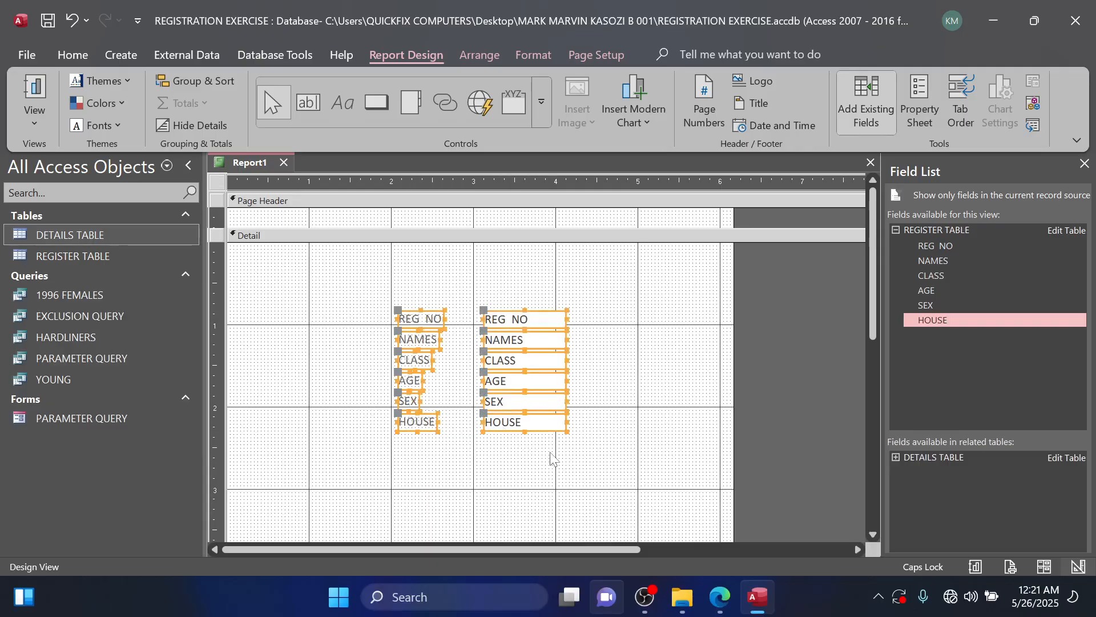
key(Left)
key(Down)
key(Down)
key(Down)
key(Down)
key(Down)
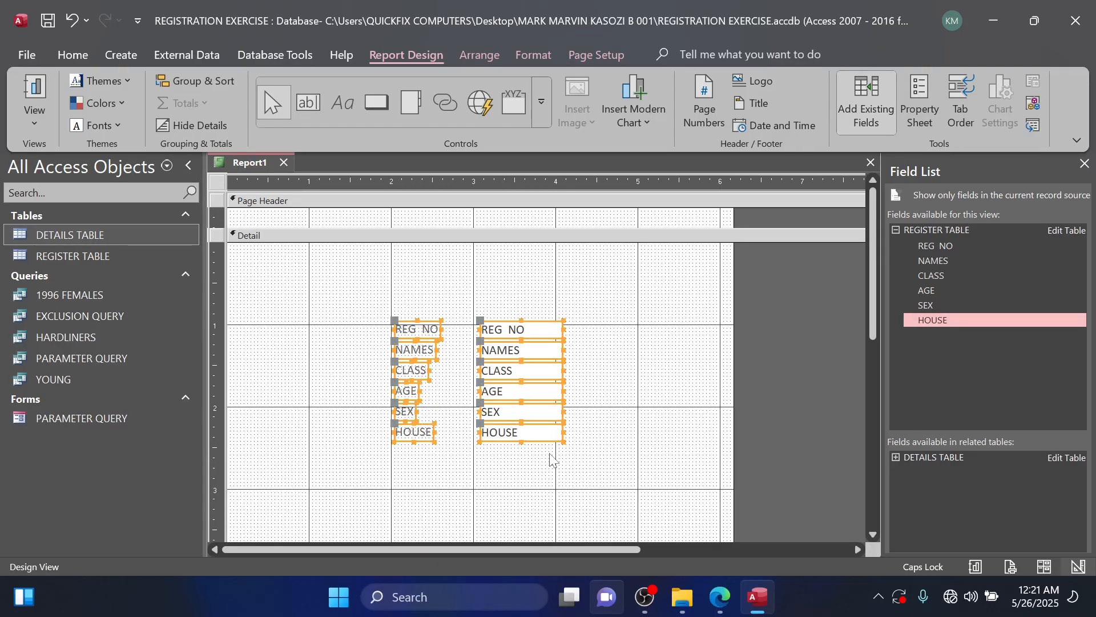
Nudge all field labels and boxes slightly left of the 2-inch mark, and recheck the report tasks in the question PDF.
key(Left)
key(Left)
key(Left)
key(Left)
key(Up)
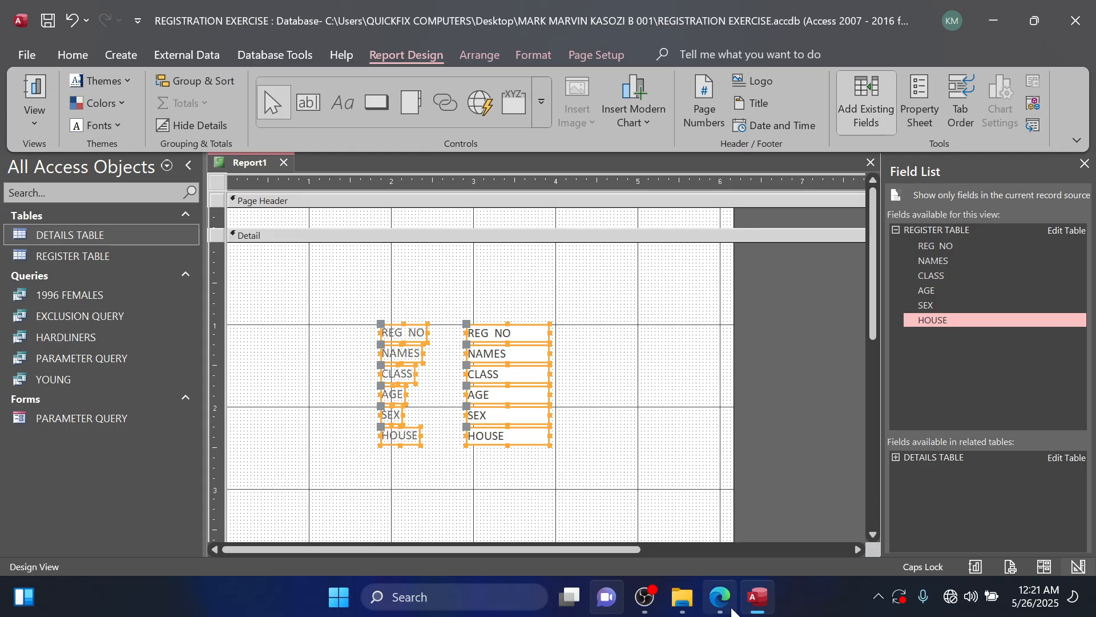
click(716, 597)
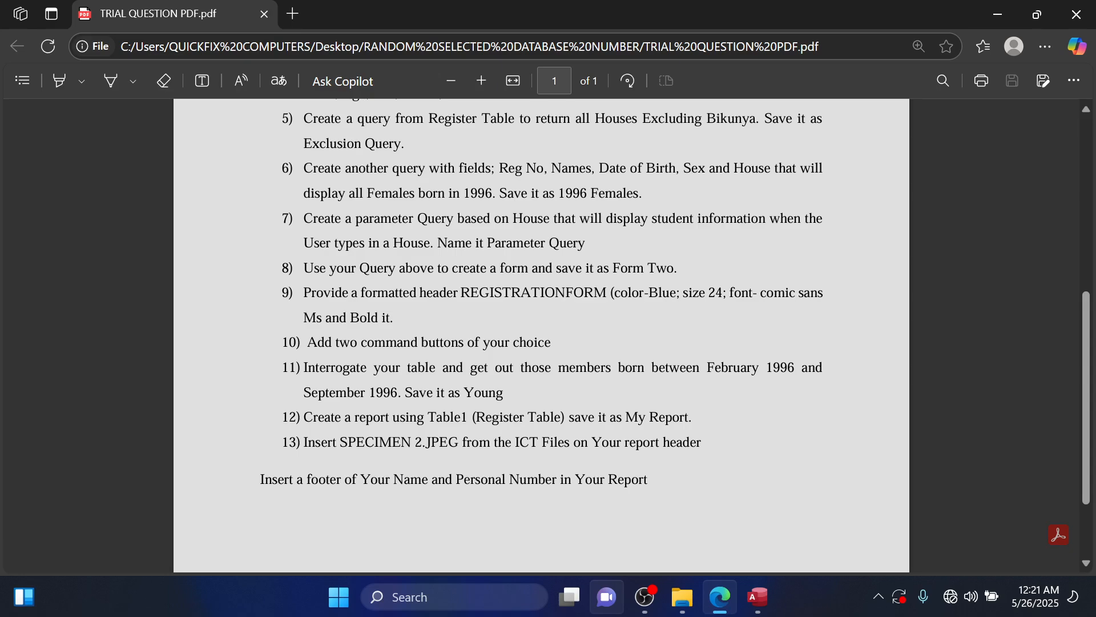
click(998, 15)
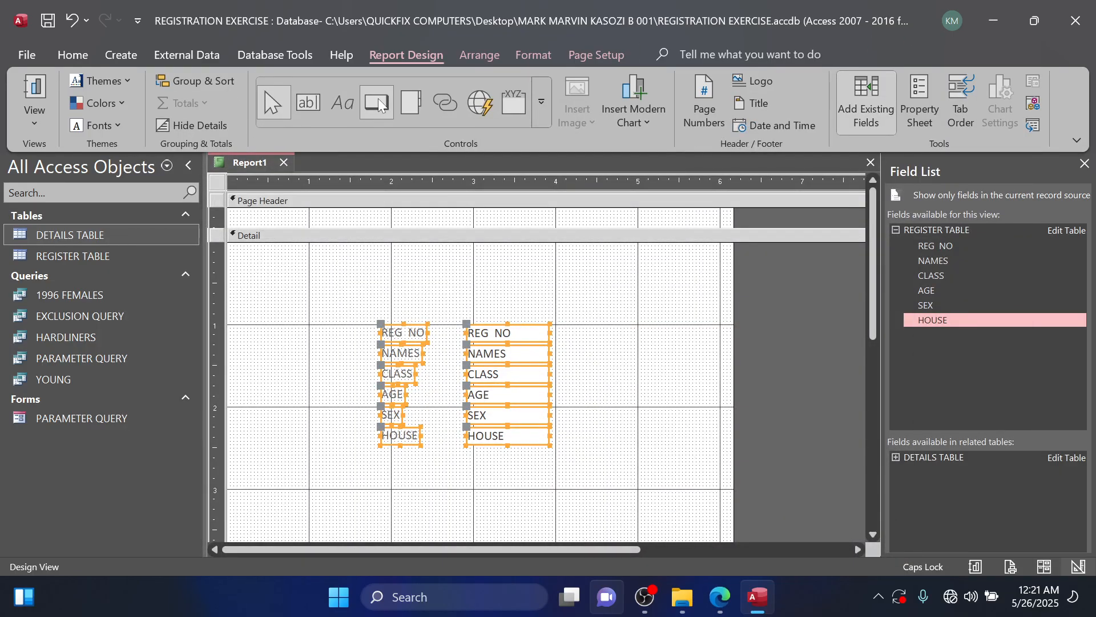
Add a label about 3.5 inches wide above the fields in the Detail section reading "A REPORT FROM THE REGISTER TABLE".
click(342, 105)
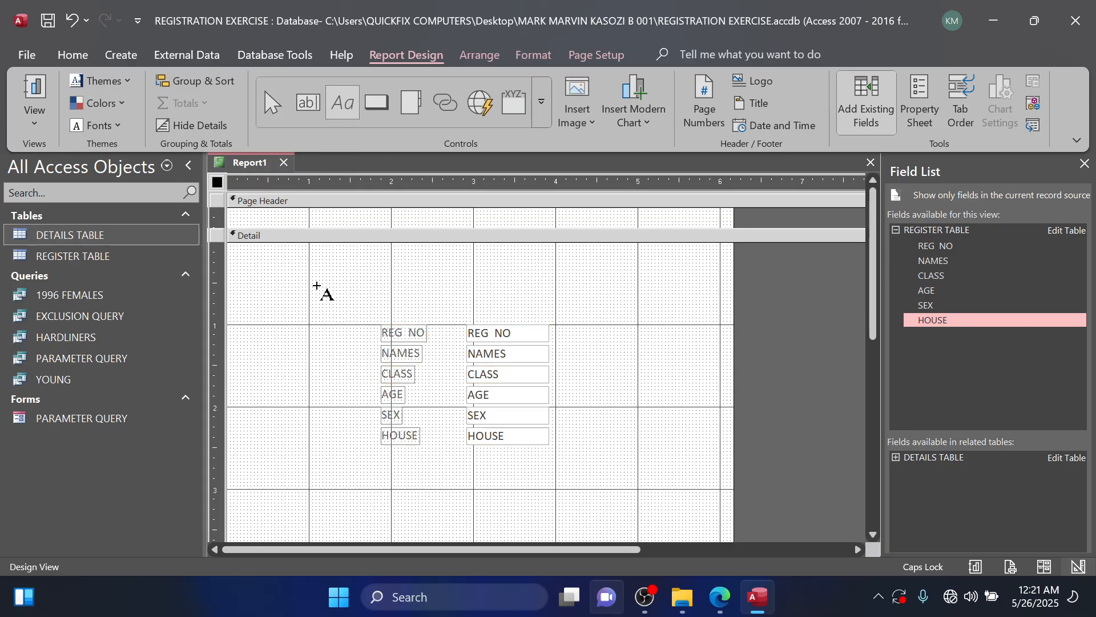
drag(317, 285, 602, 315)
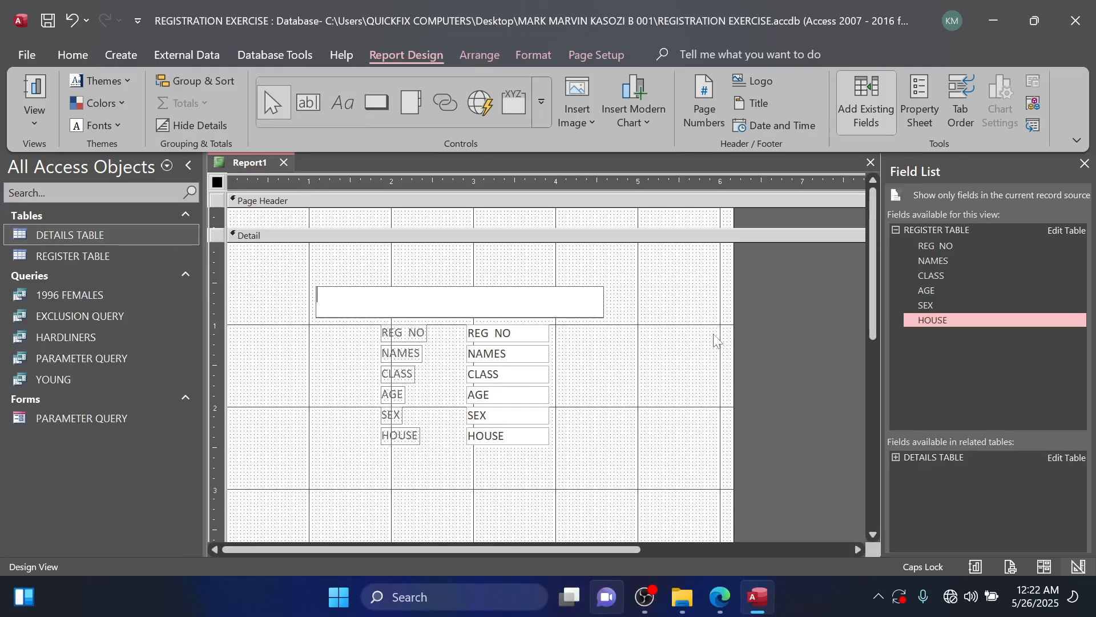
text(A REPORT FROM TH)
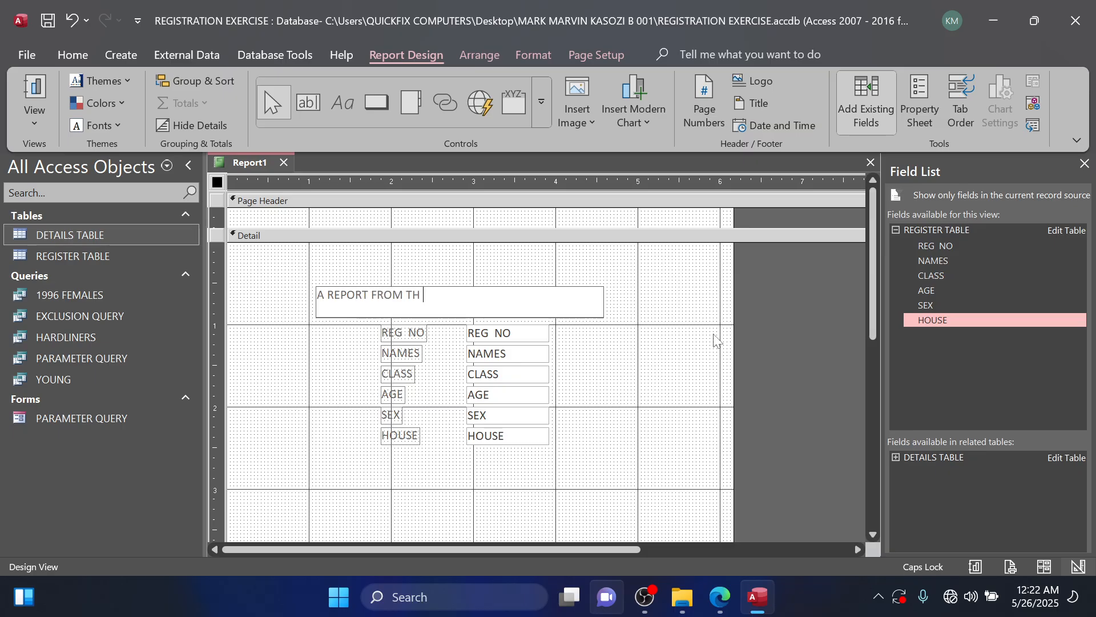
text( E REGISTER TABLE)
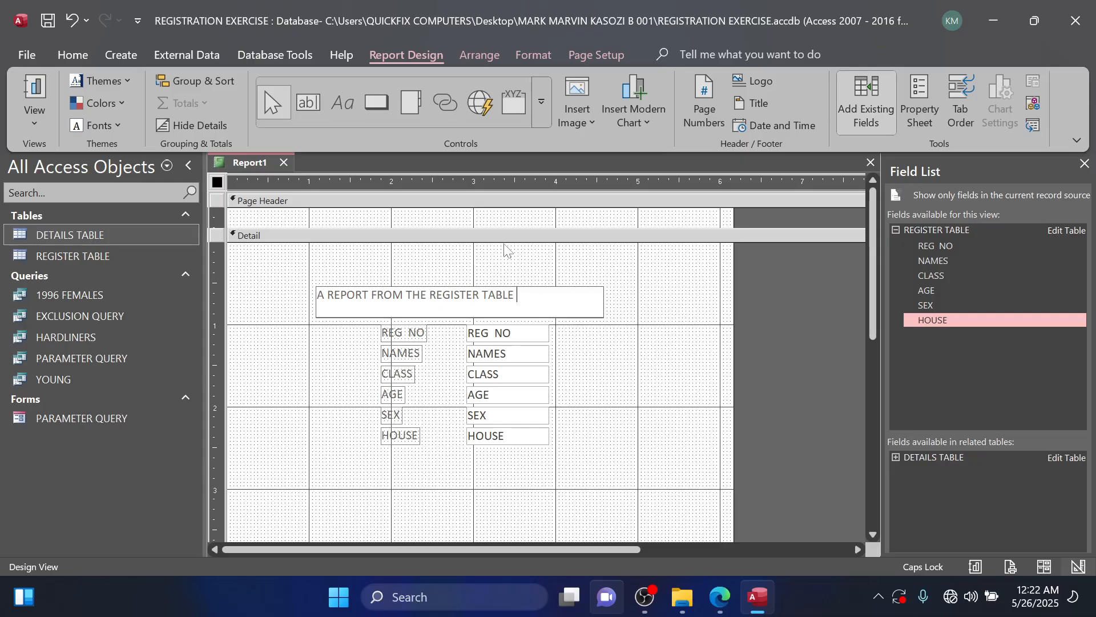
Set the font size of the report title label to 14.
key(ctrl+a)
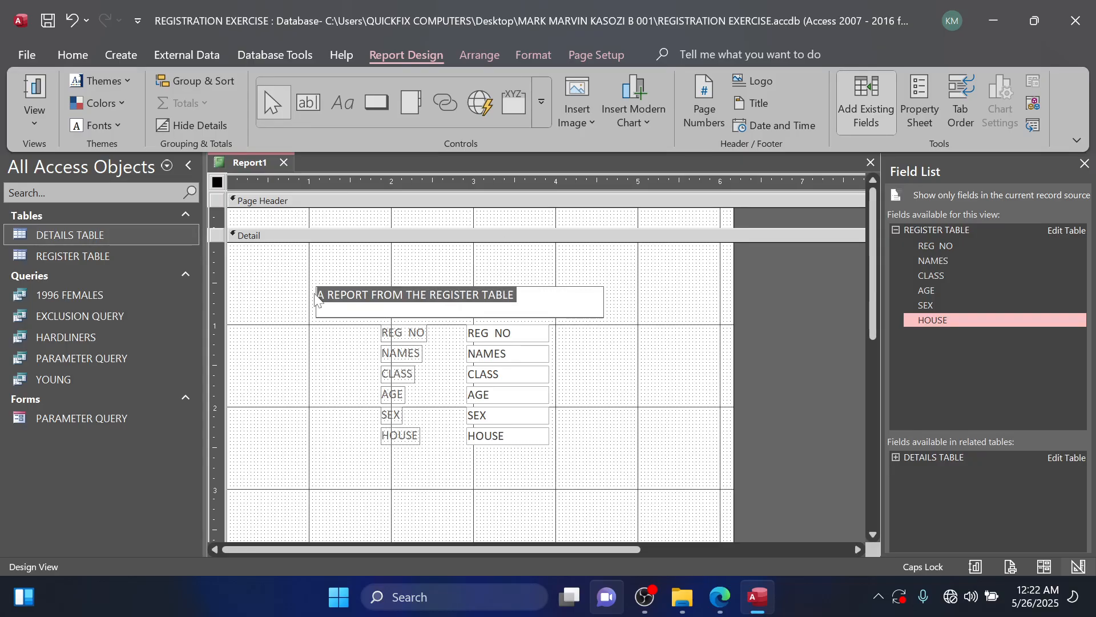
click(73, 55)
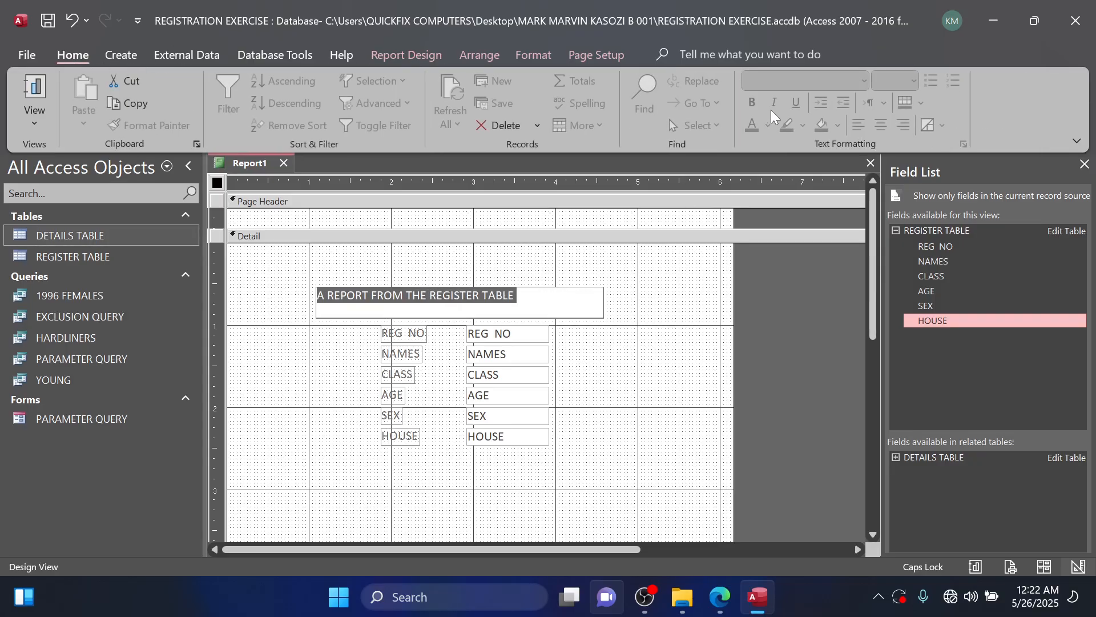
click(519, 296)
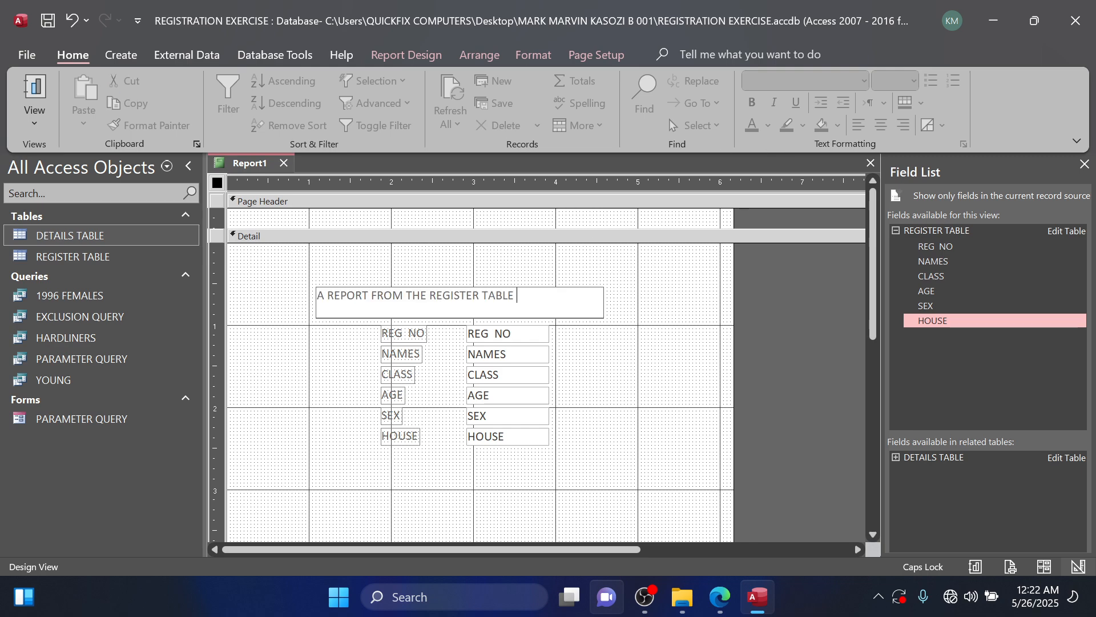
click(655, 353)
click(541, 300)
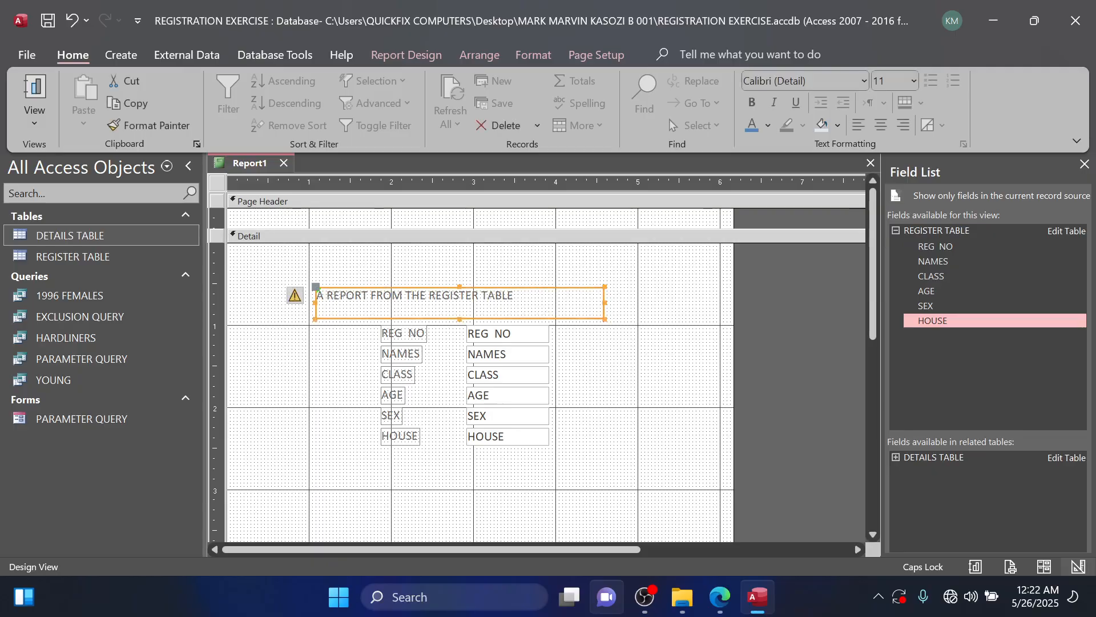
drag(537, 299, 317, 298)
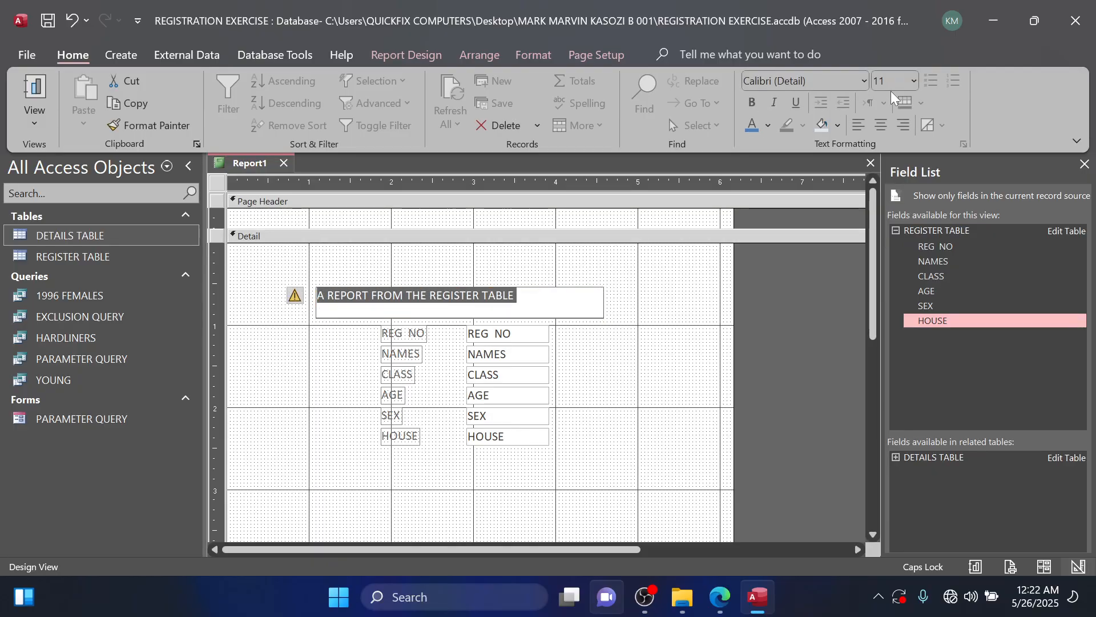
click(915, 80)
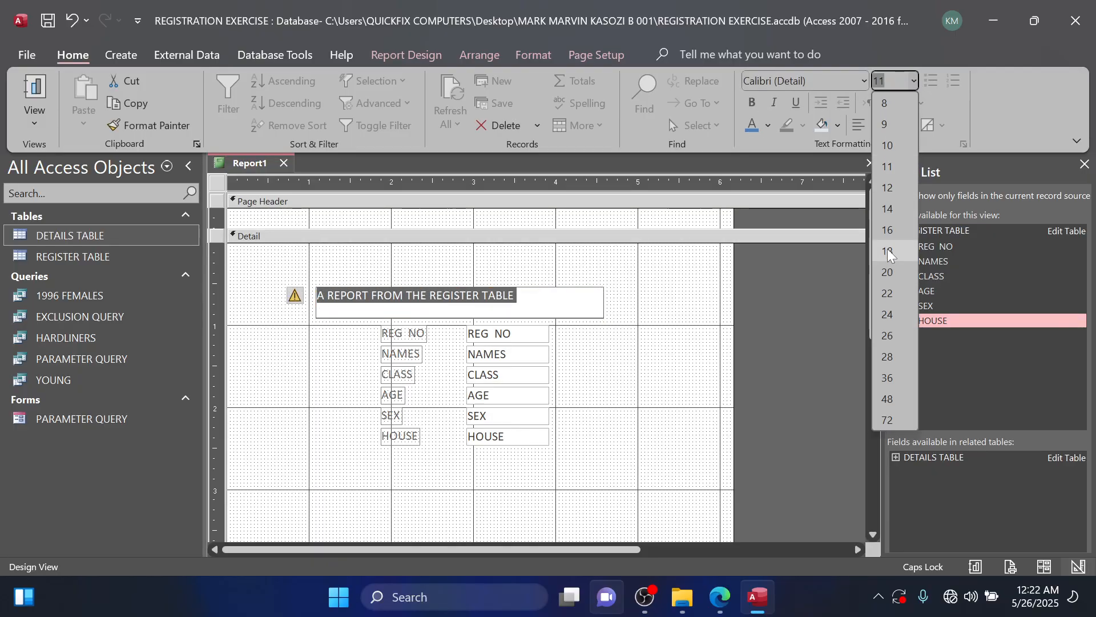
click(888, 231)
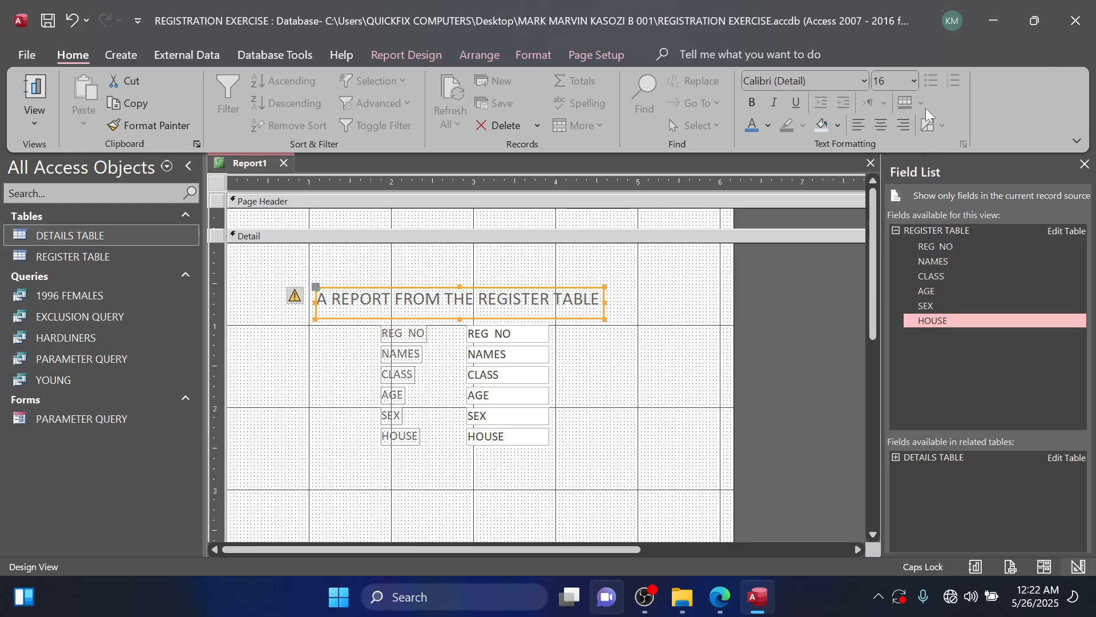
click(912, 81)
click(886, 209)
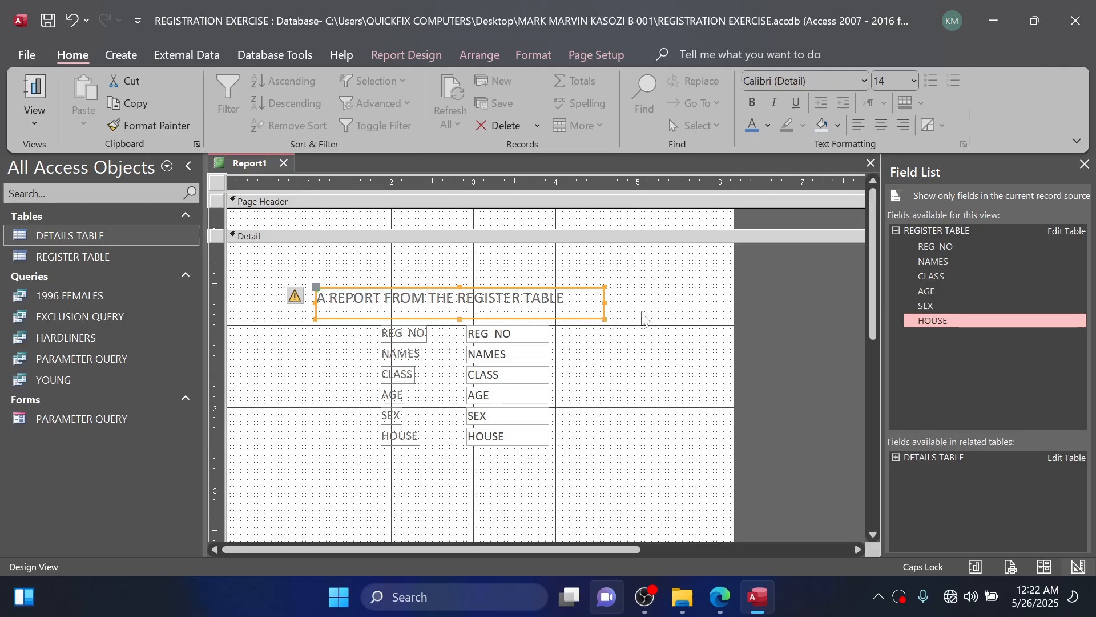
Make the title bold in Algerian and enlarge its label to about 3.7 by 0.6 inches to fit two lines.
click(750, 103)
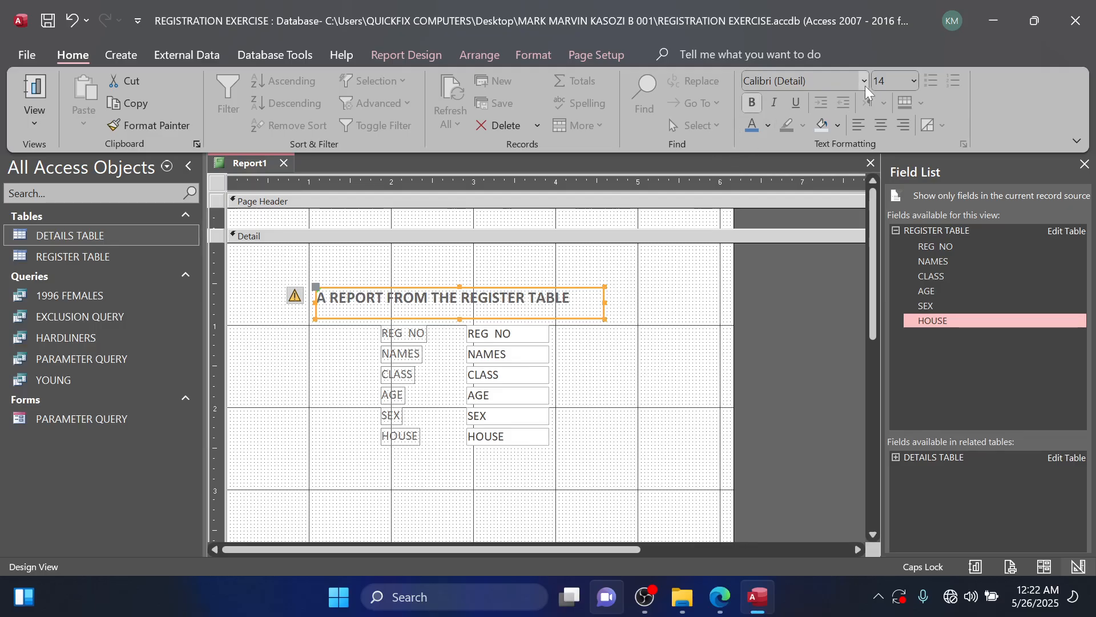
click(865, 81)
click(814, 173)
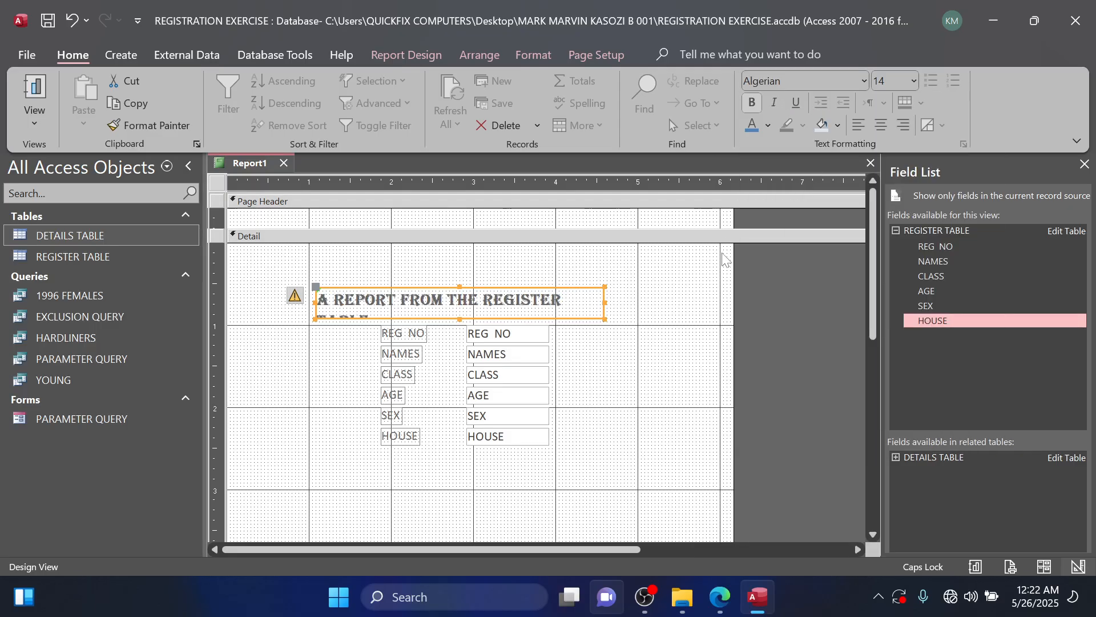
click(602, 317)
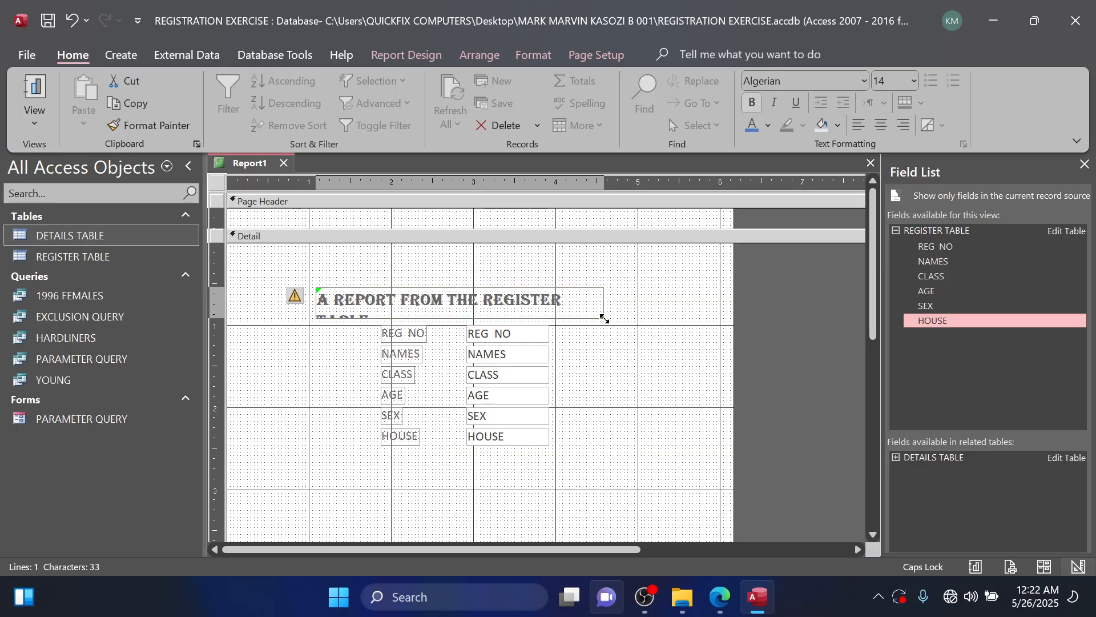
drag(604, 318, 618, 326)
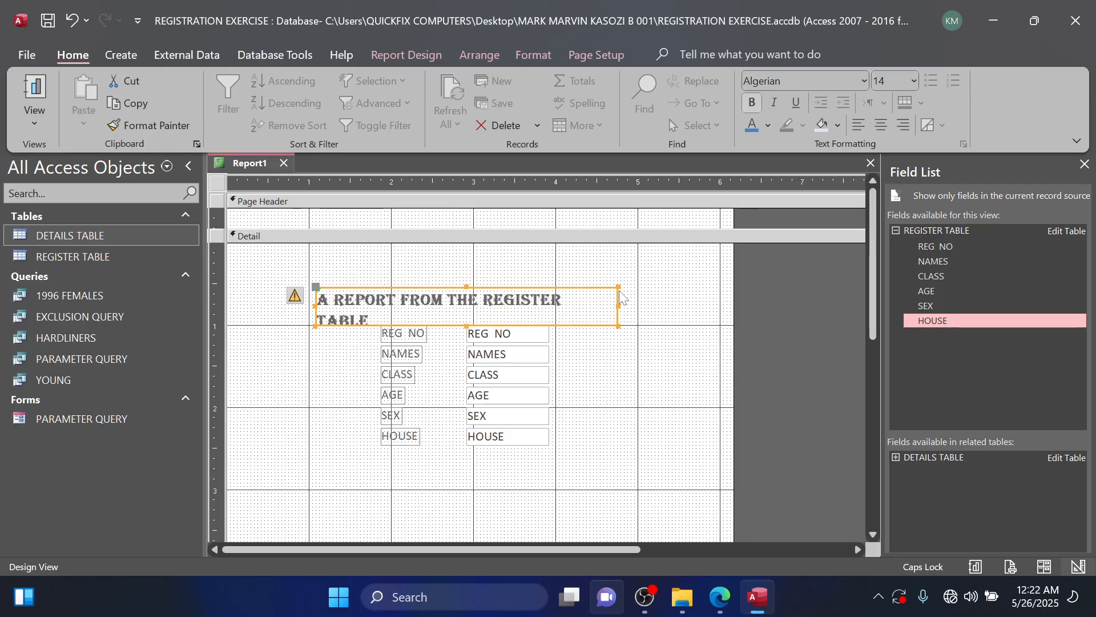
drag(619, 287, 618, 277)
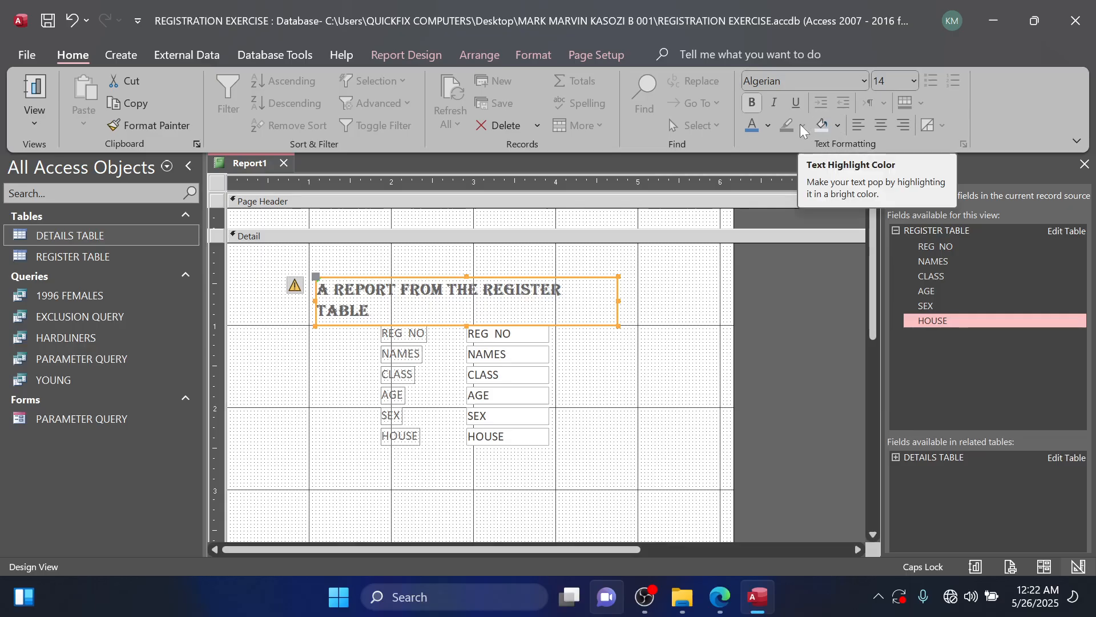
Give the title label a light grey fill with red, centred text.
click(838, 126)
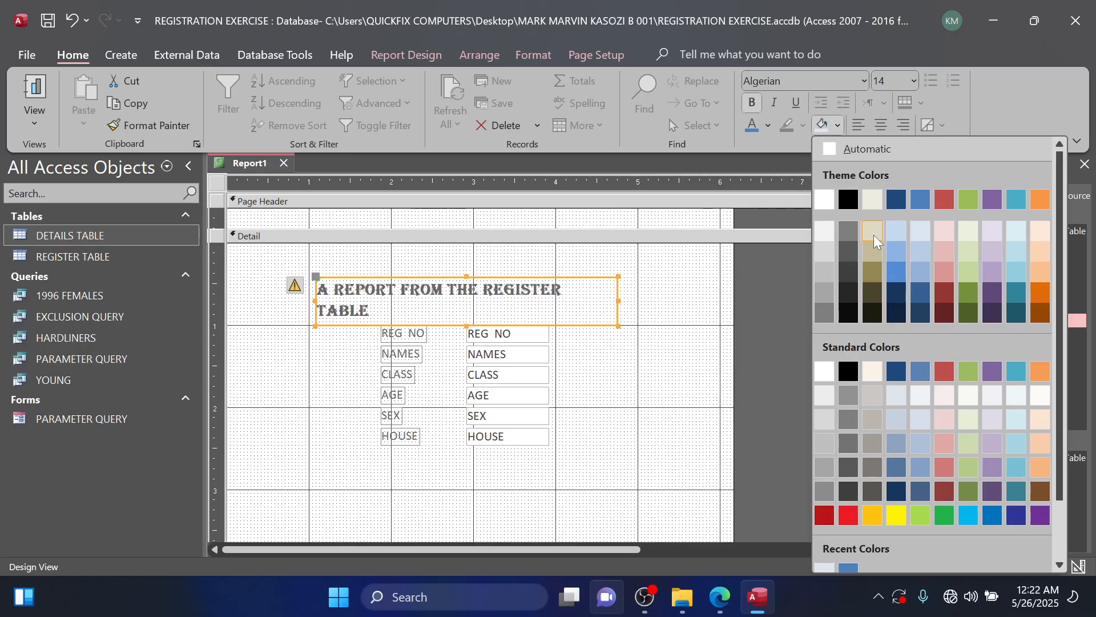
click(829, 245)
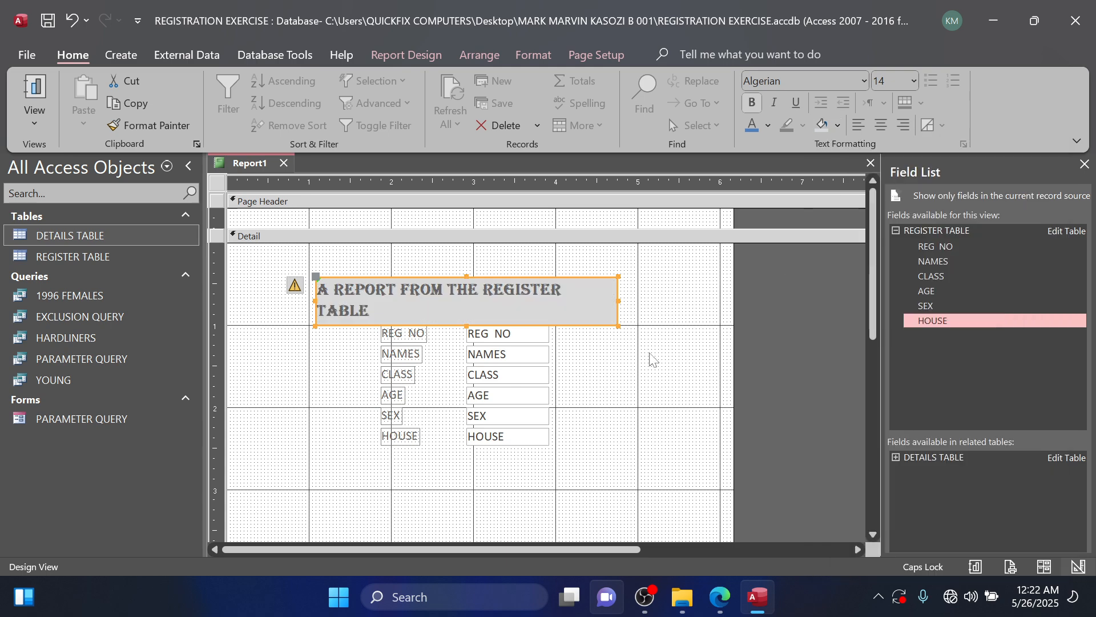
key(F2)
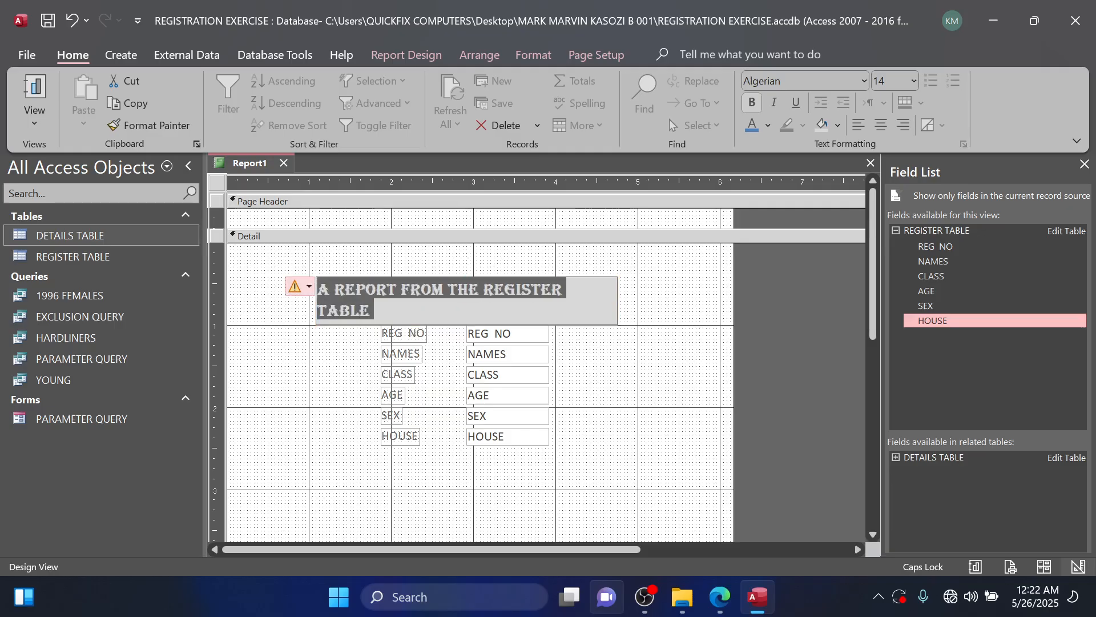
click(771, 128)
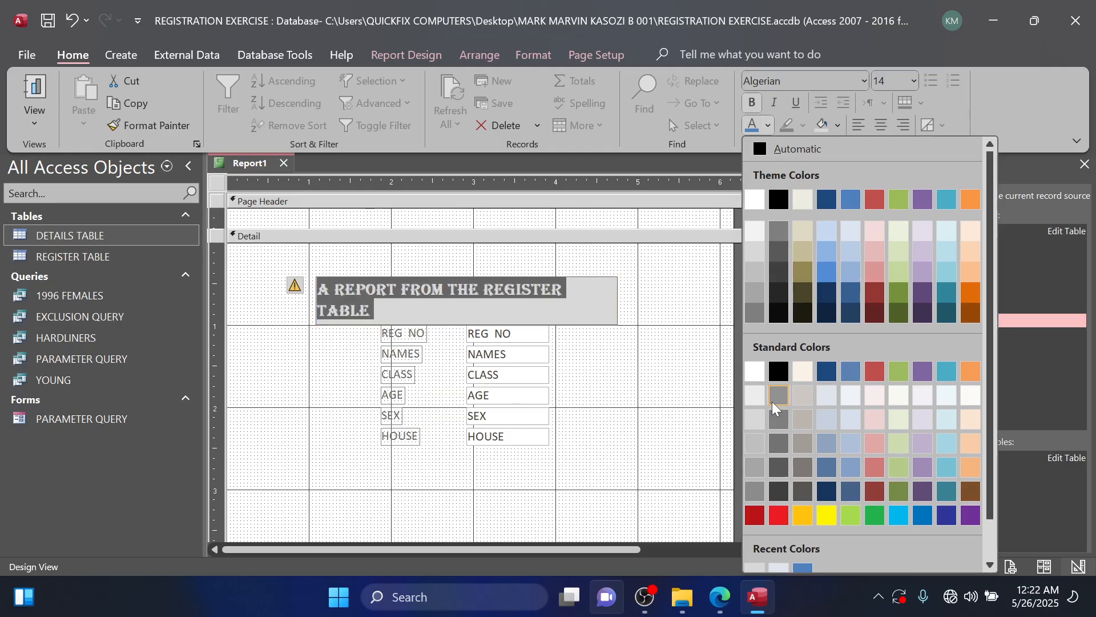
click(779, 509)
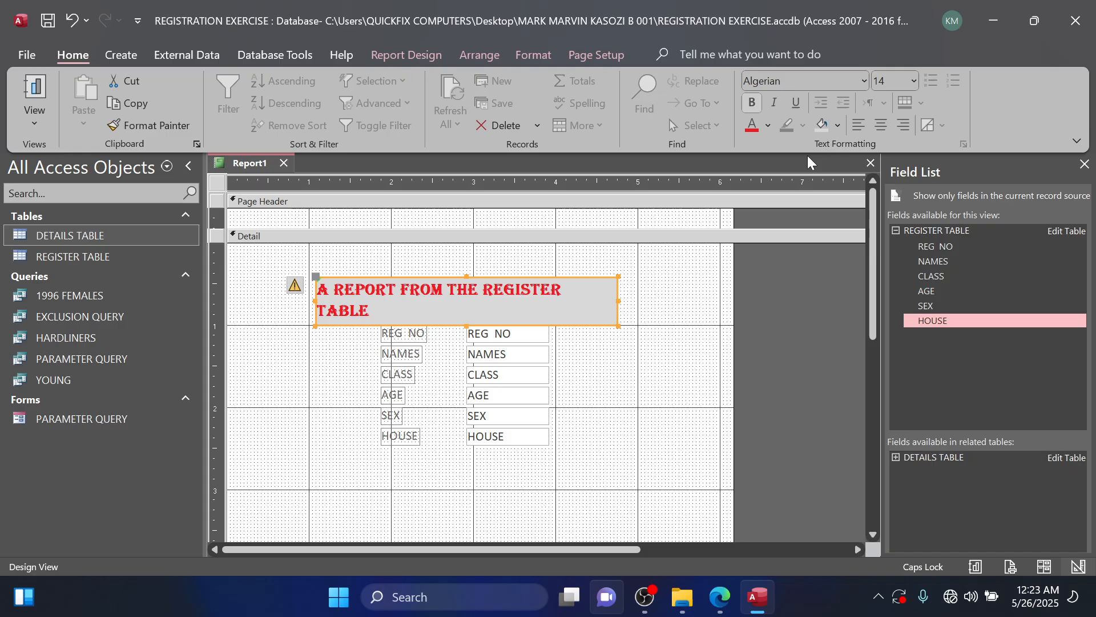
click(882, 127)
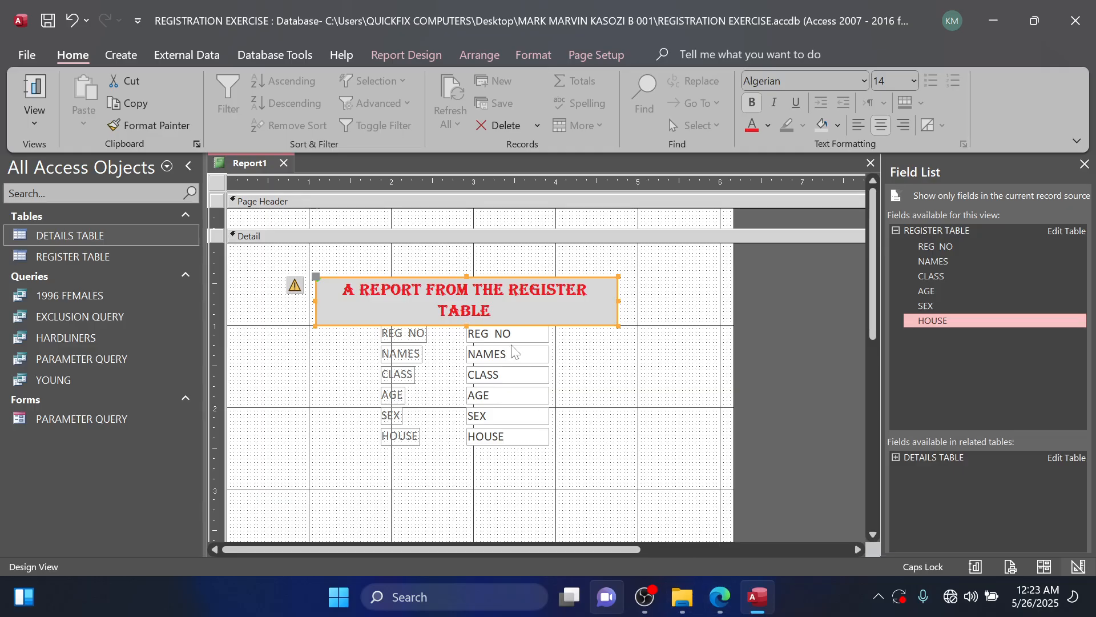
Make the Page Header section slightly taller and give the Detail section a light blue background.
drag(514, 228, 514, 238)
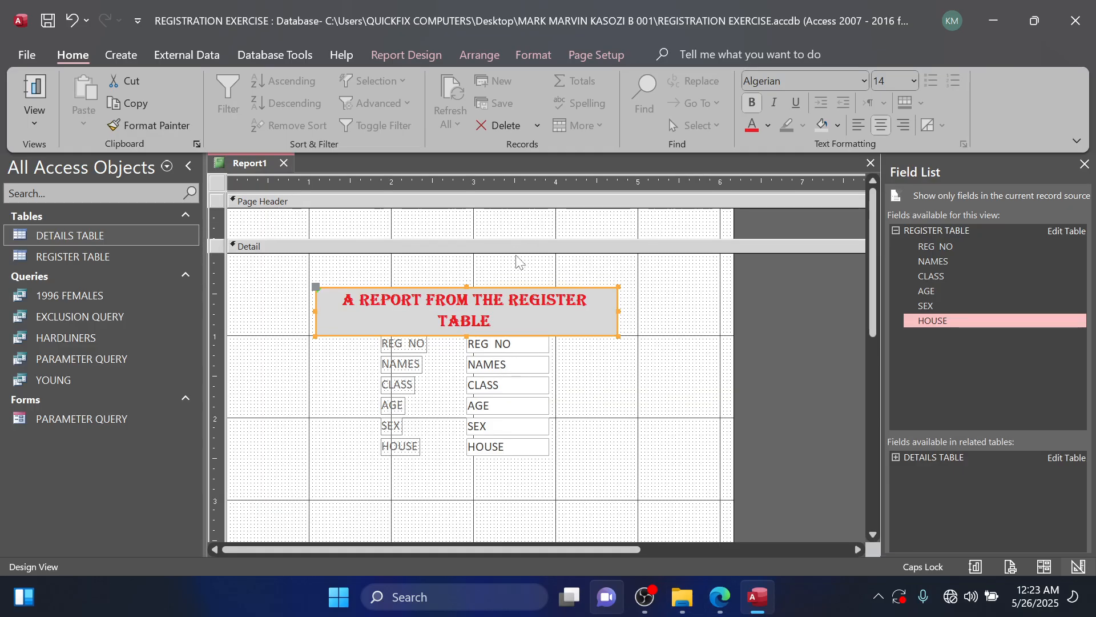
right_click(665, 359)
right_click(617, 394)
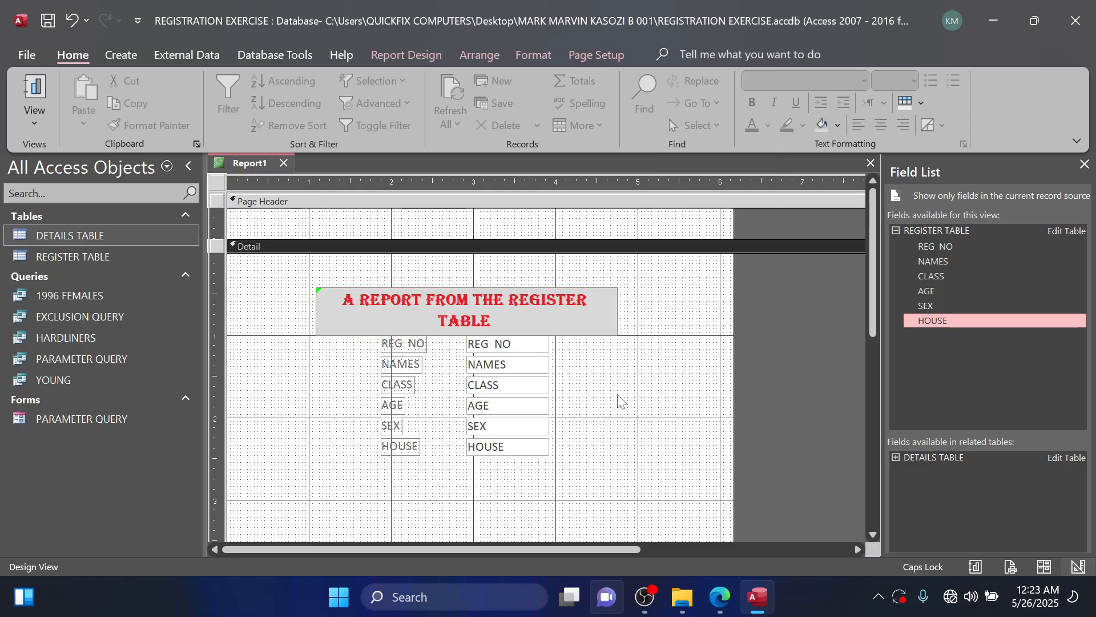
mouse_move(762, 216)
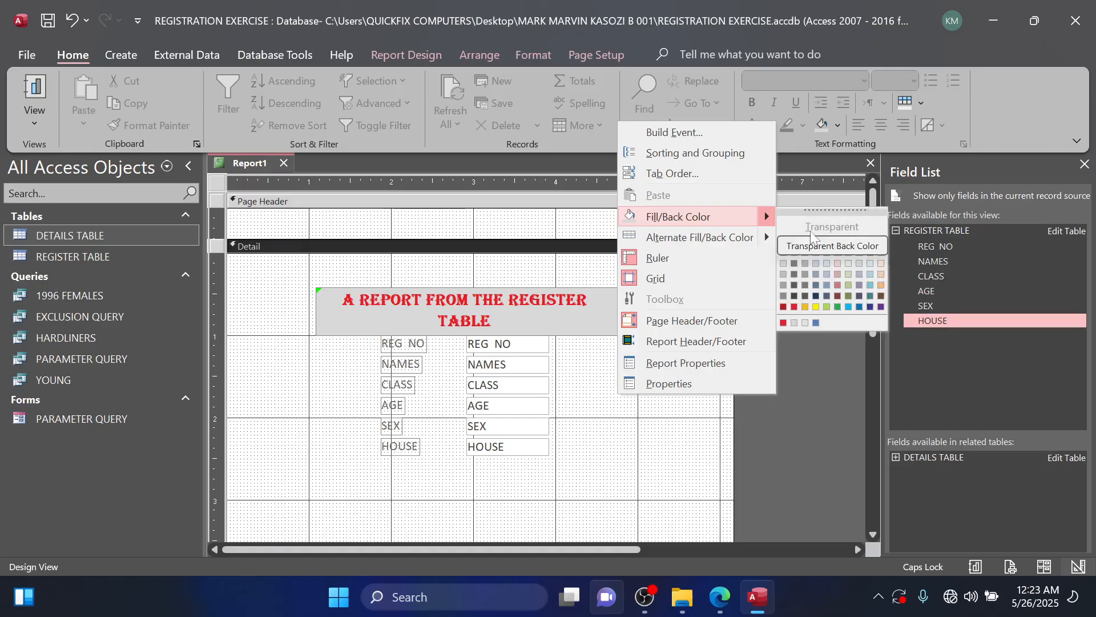
click(826, 252)
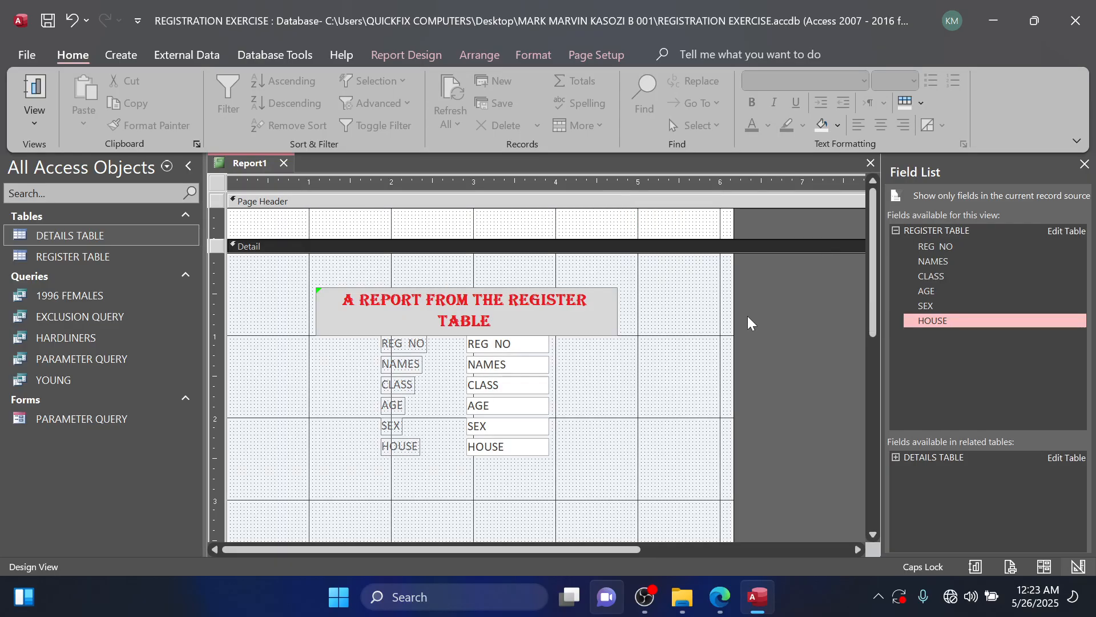
scroll(729, 340, down, 5)
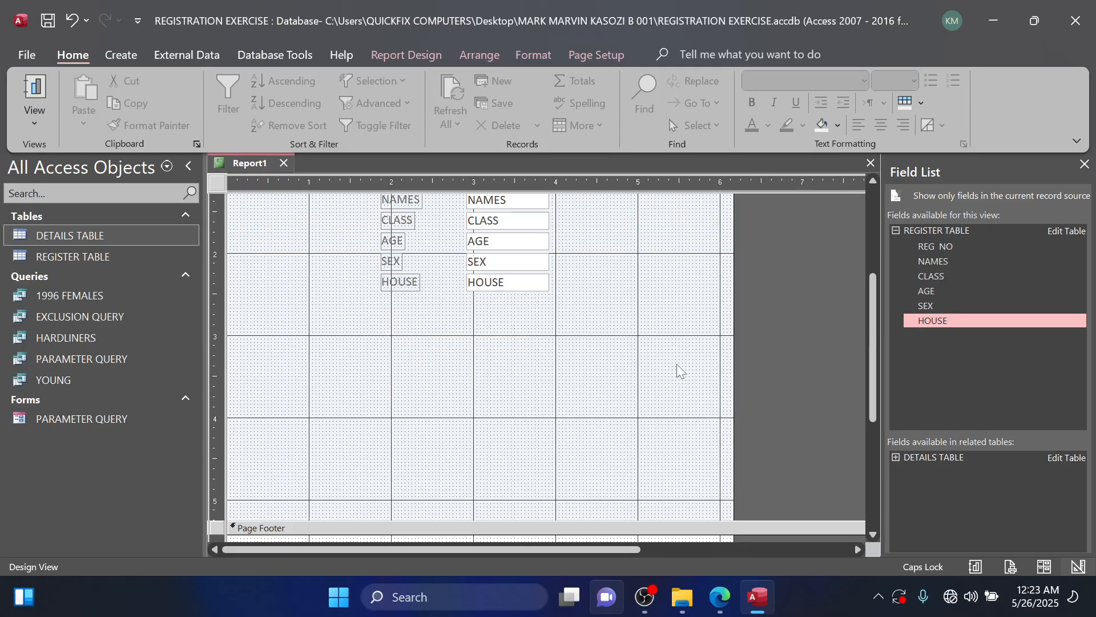
scroll(581, 432, up, 5)
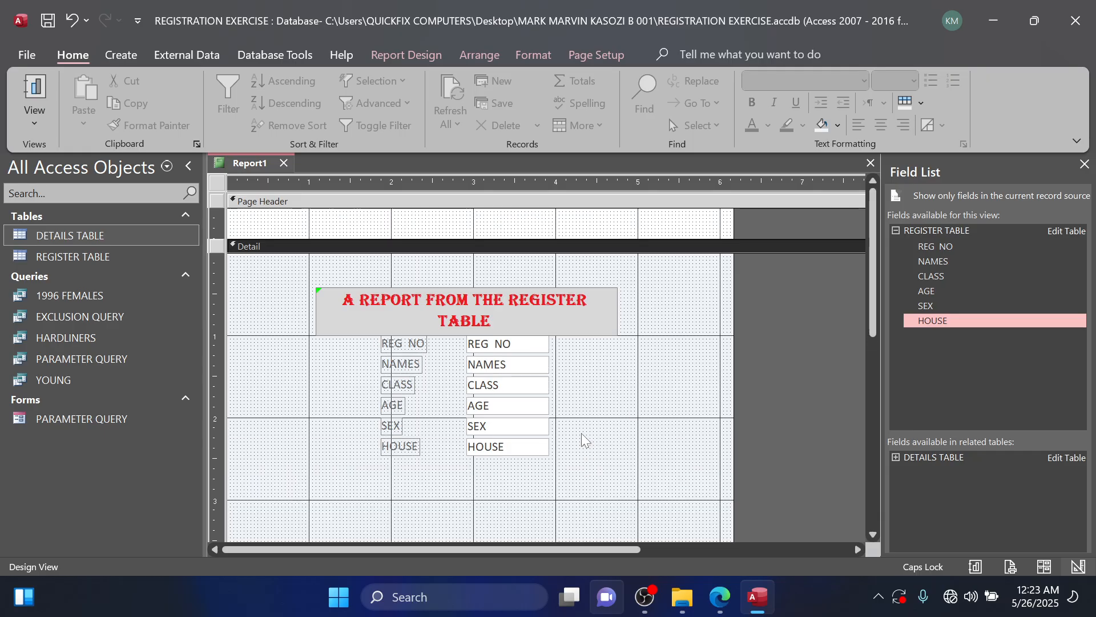
Insert the date in long weekday format and the time with seconds into the report header.
click(621, 220)
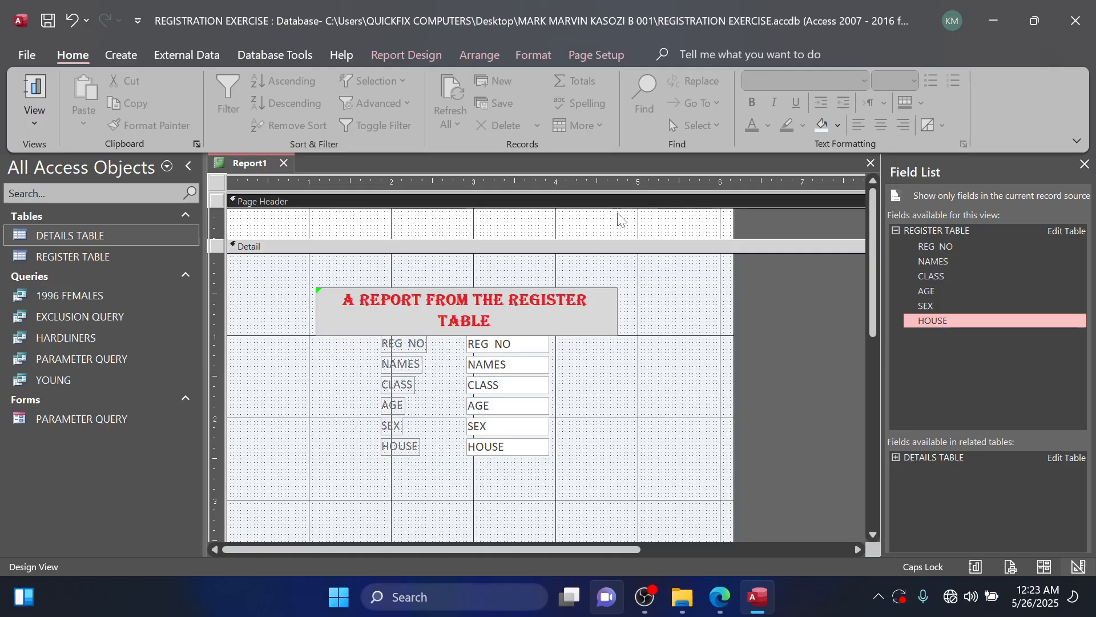
click(134, 57)
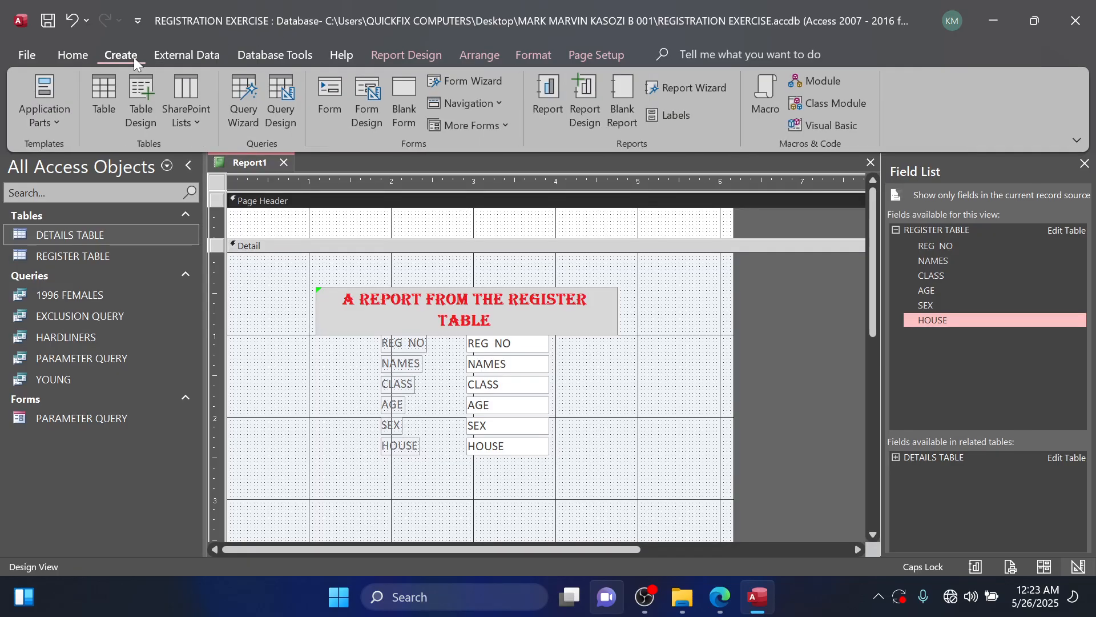
click(388, 54)
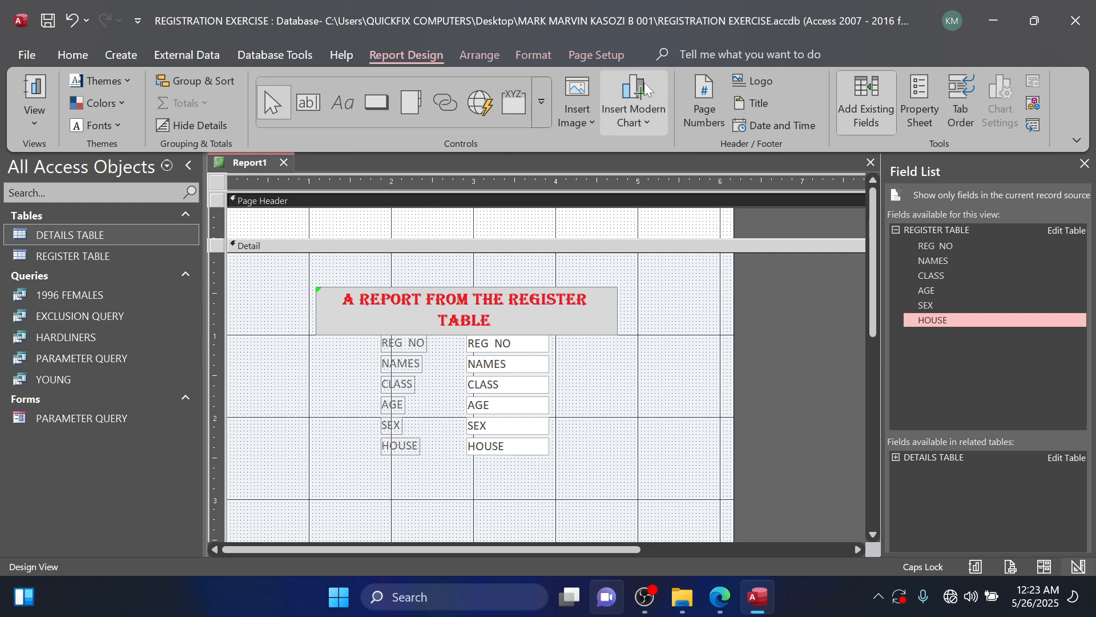
click(744, 122)
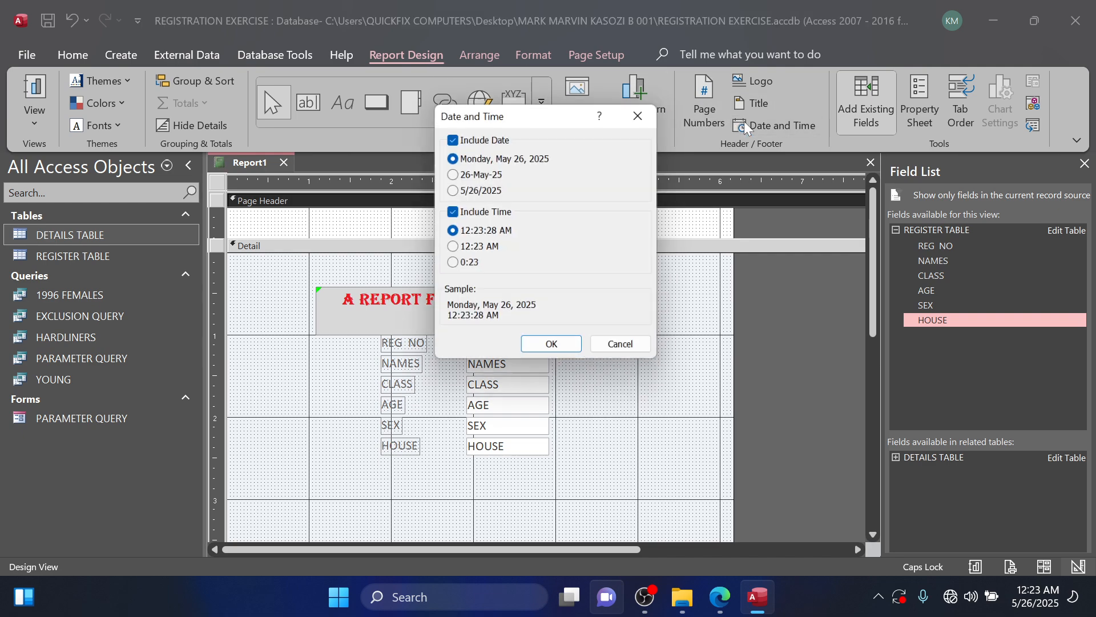
click(572, 354)
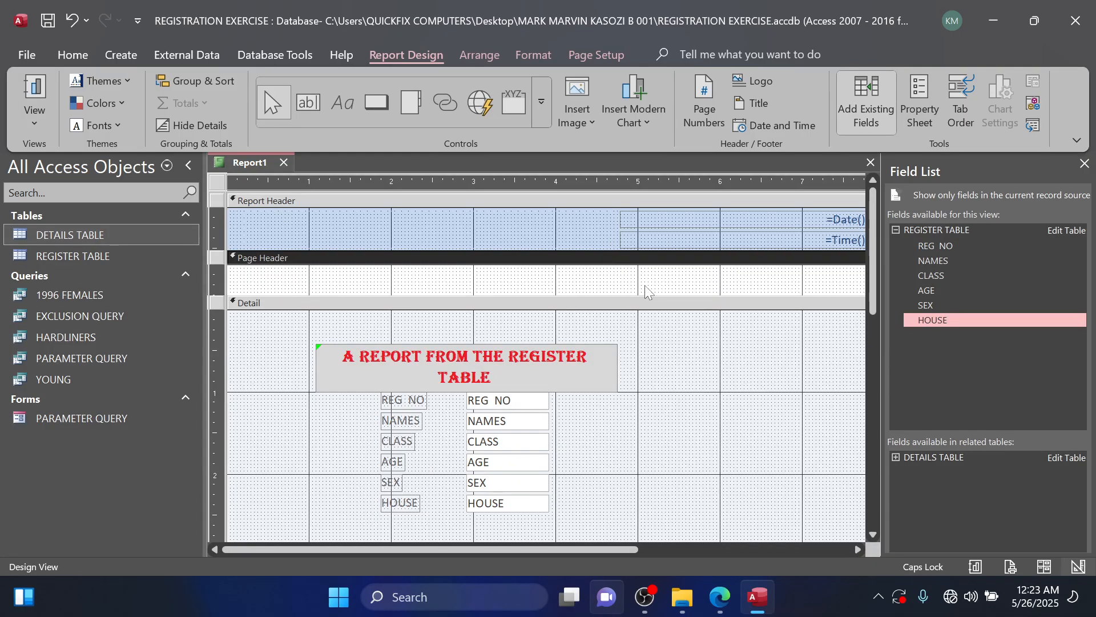
Check the trial question PDF for the required report name and save the report as MY REPORT.
scroll(650, 296, down, 3)
scroll(658, 297, up, 3)
scroll(694, 540, down, 3)
click(714, 596)
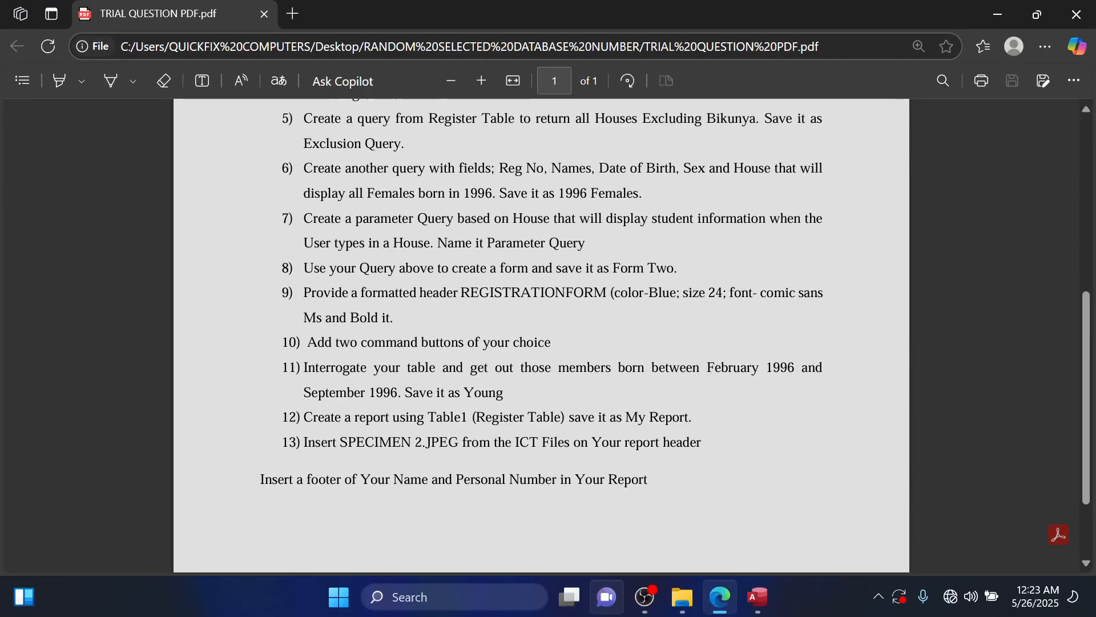
click(997, 14)
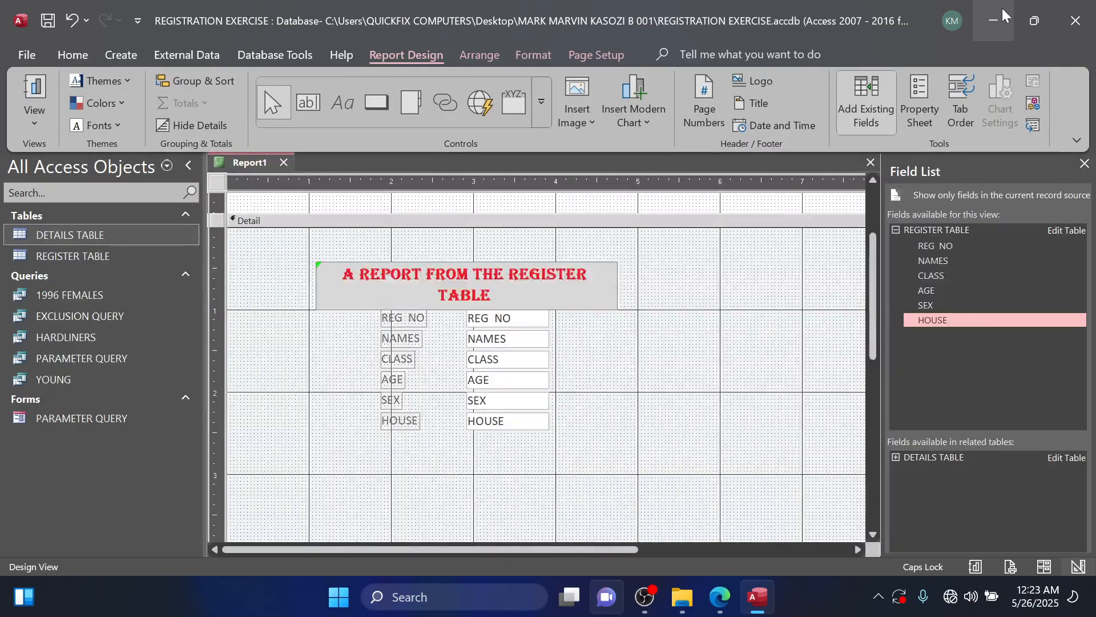
key(ctrl+s)
text(MY REPORT)
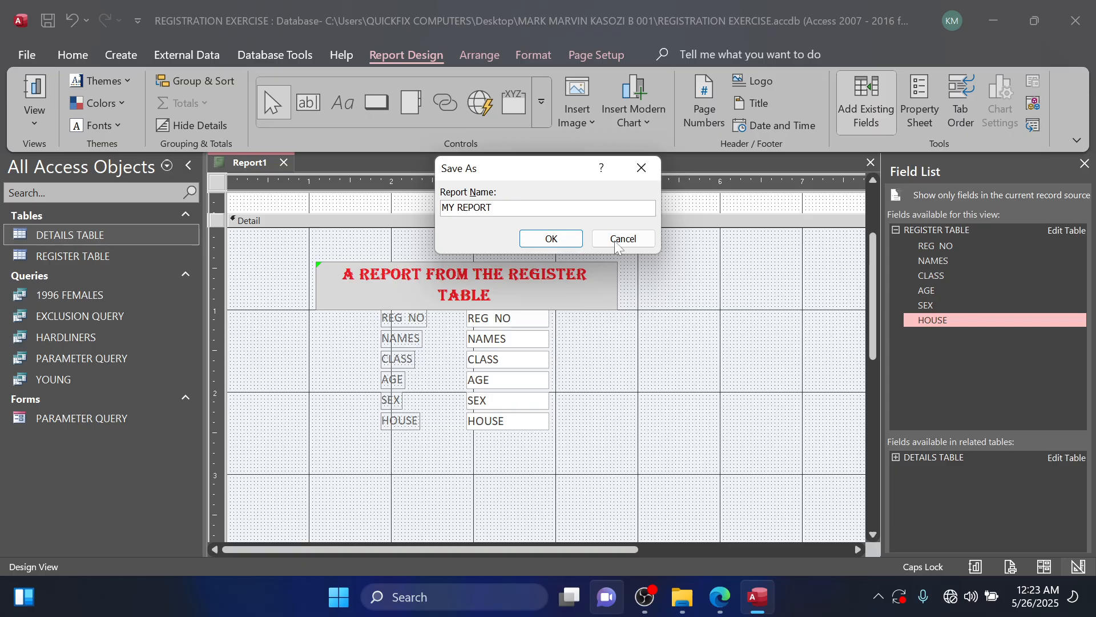
click(579, 234)
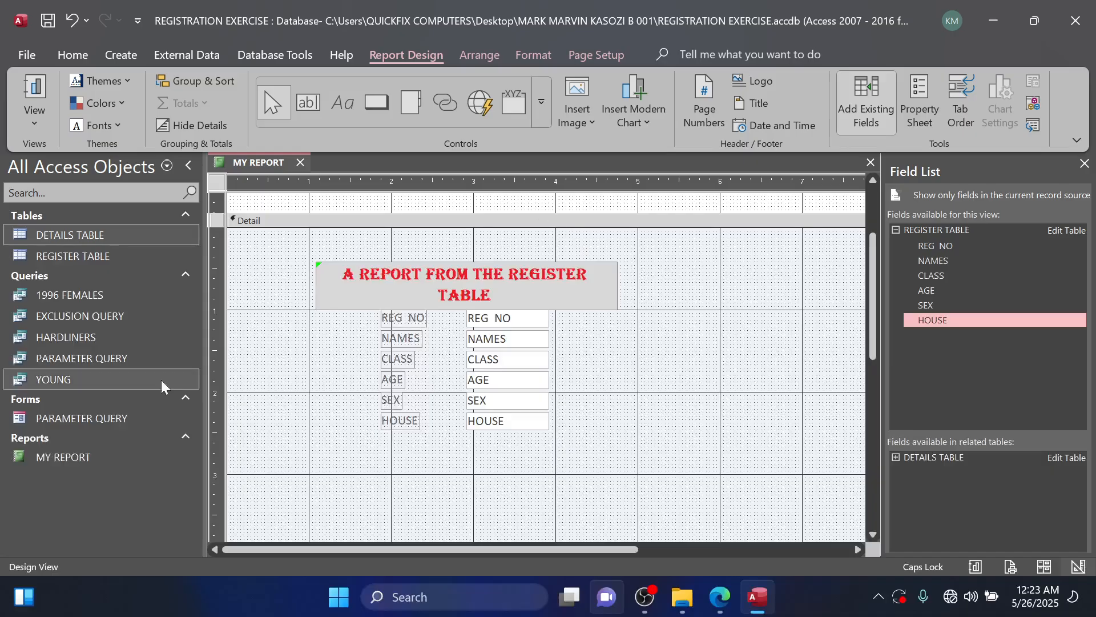
Open MY REPORT in Report View and look through its first few records.
double_click(90, 464)
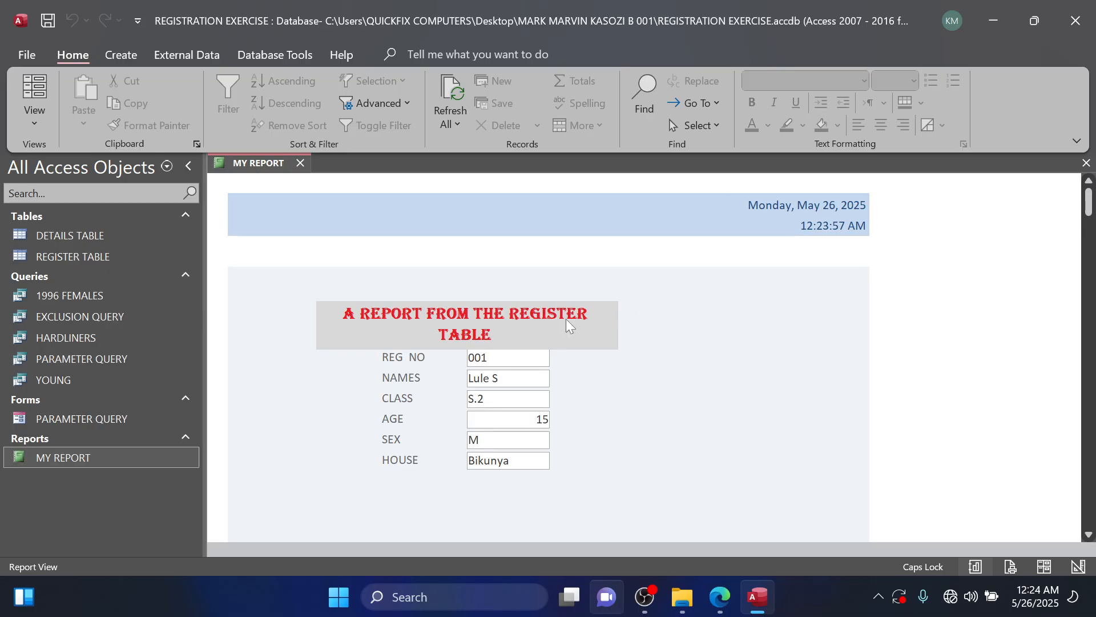
scroll(552, 315, down, 1)
scroll(541, 372, down, 5)
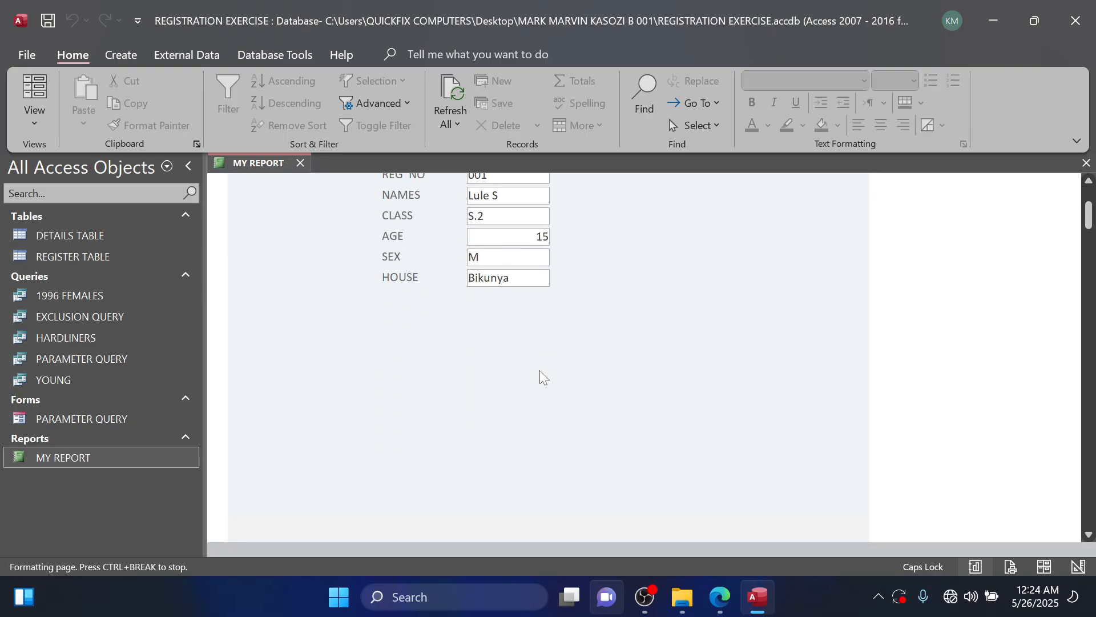
scroll(537, 398, down, 2)
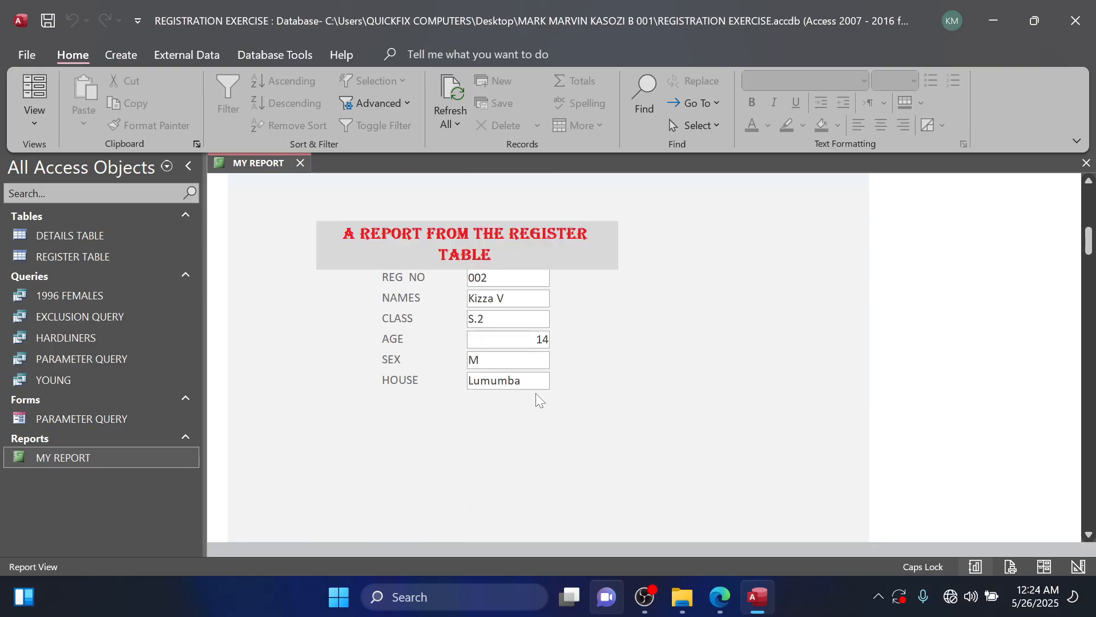
scroll(542, 398, down, 7)
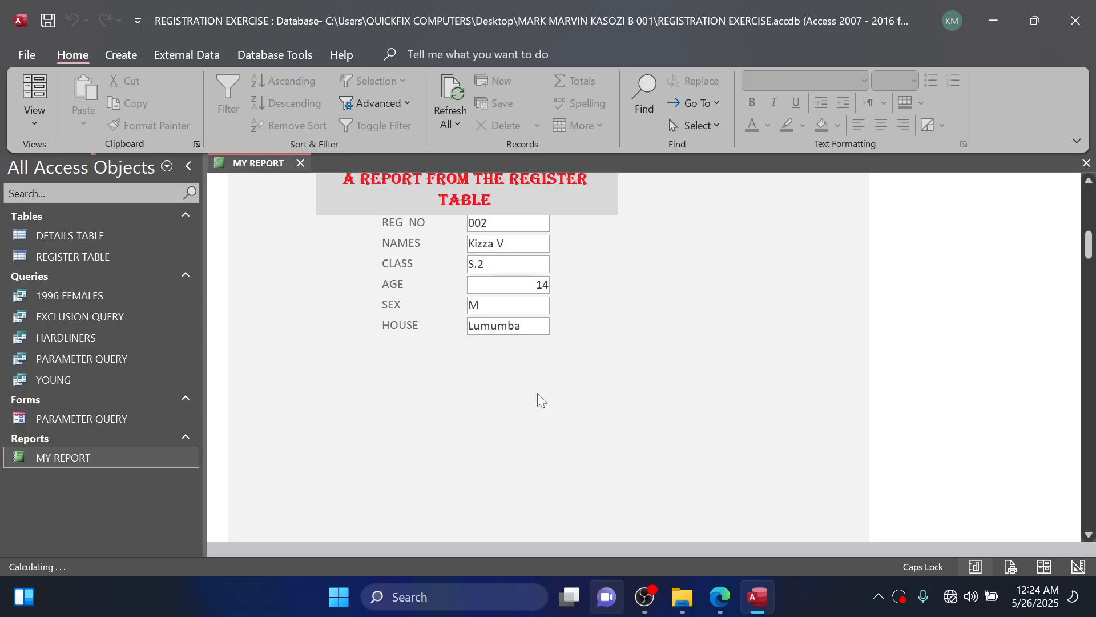
scroll(544, 399, down, 5)
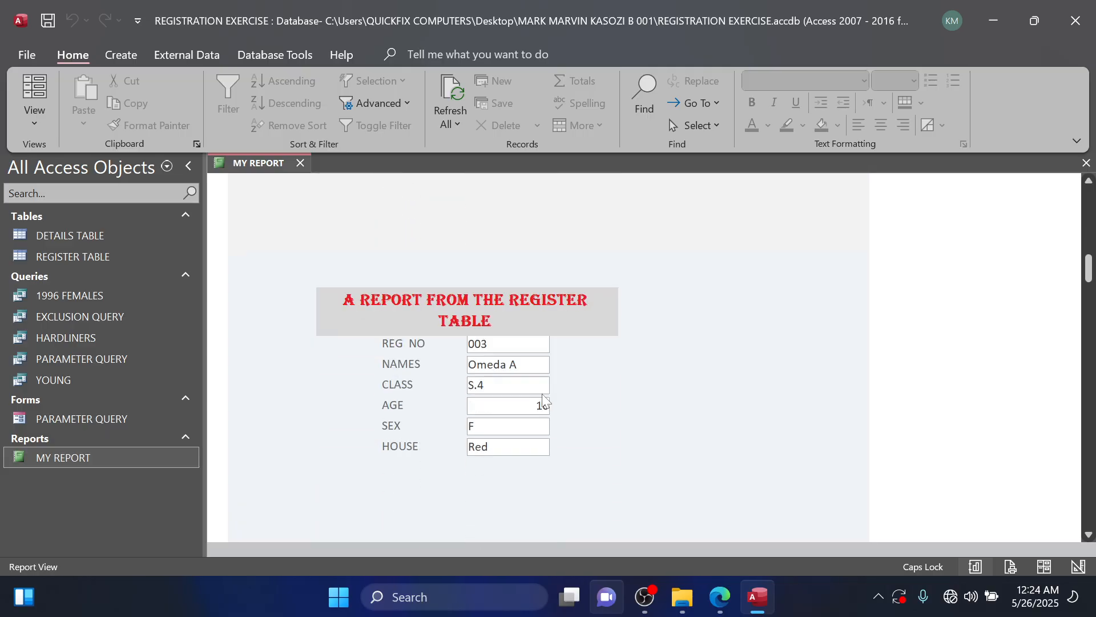
scroll(548, 397, up, 14)
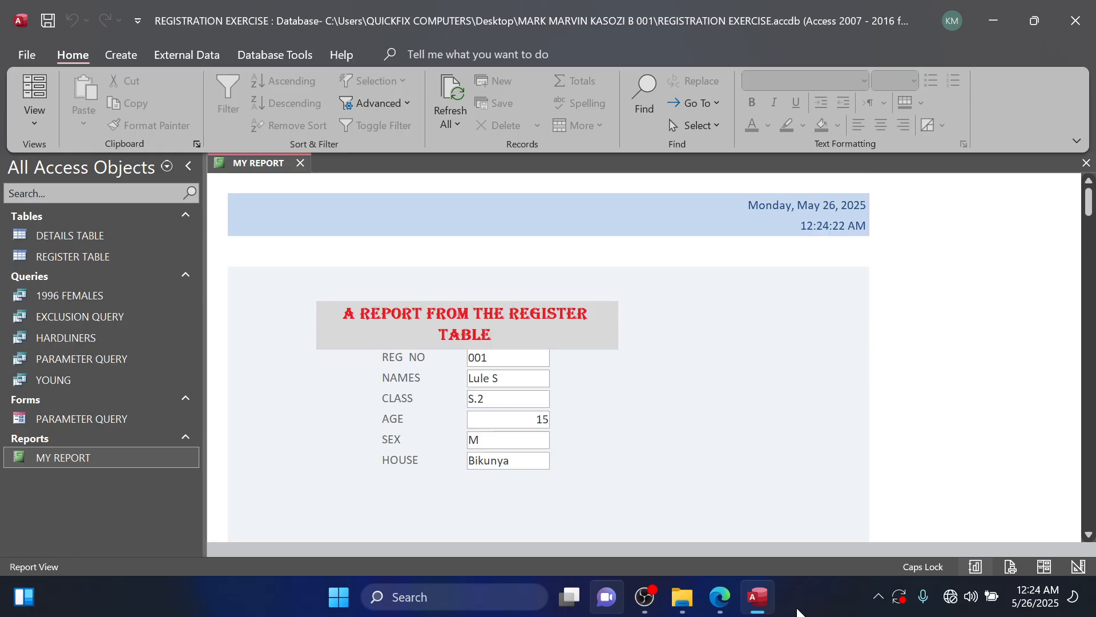
Switch to the trial question PDF in Edge to read the header image and footer tasks.
click(719, 597)
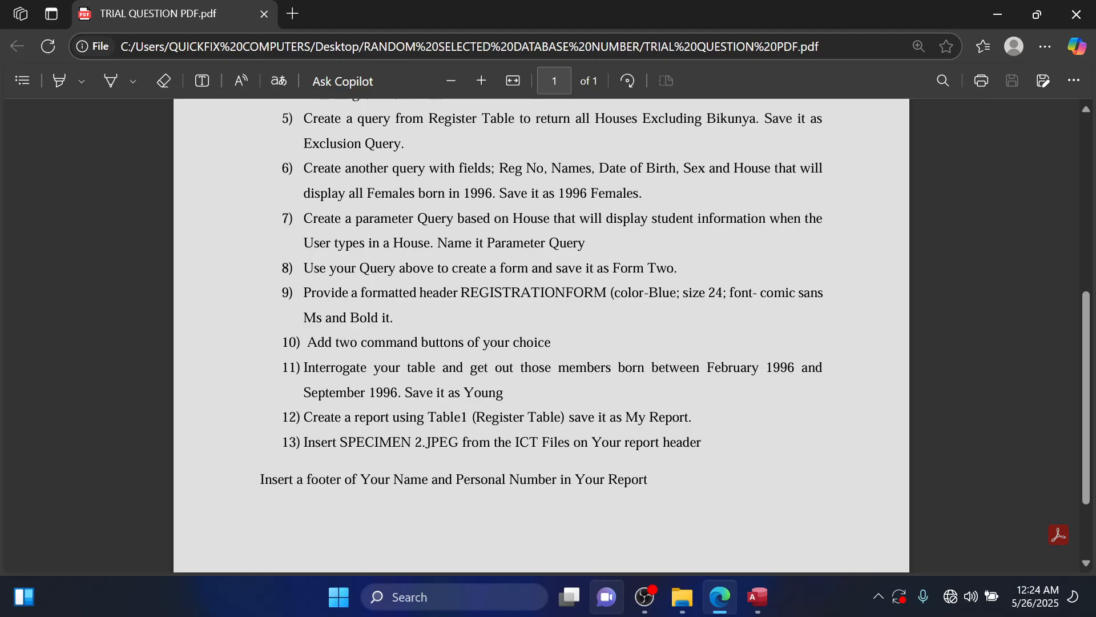
Return to Access and open MY REPORT in Design View.
click(999, 15)
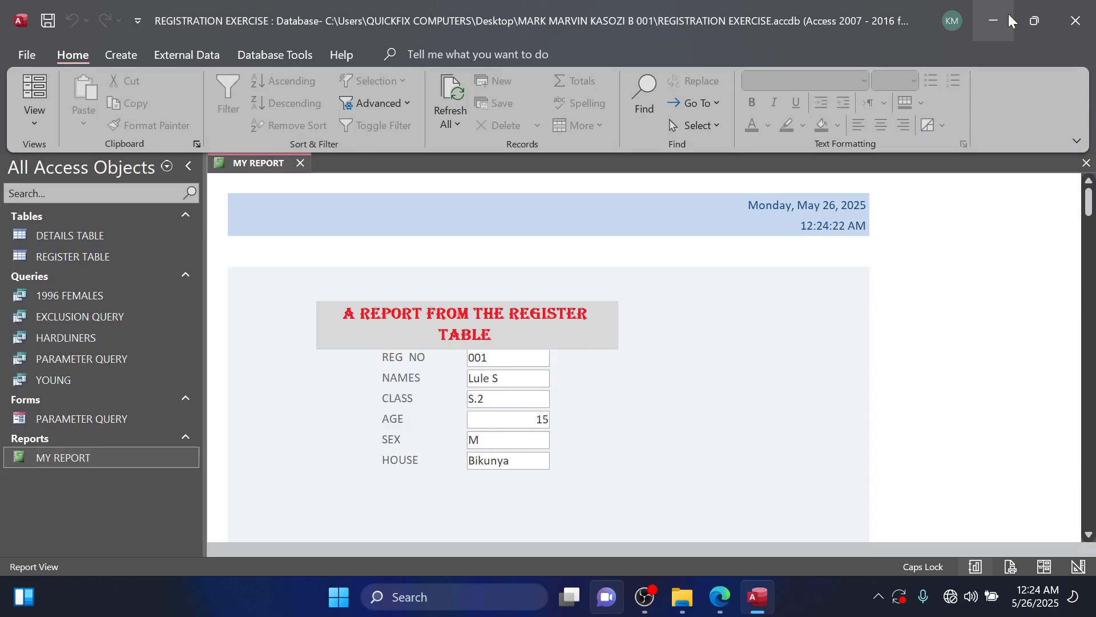
right_click(70, 466)
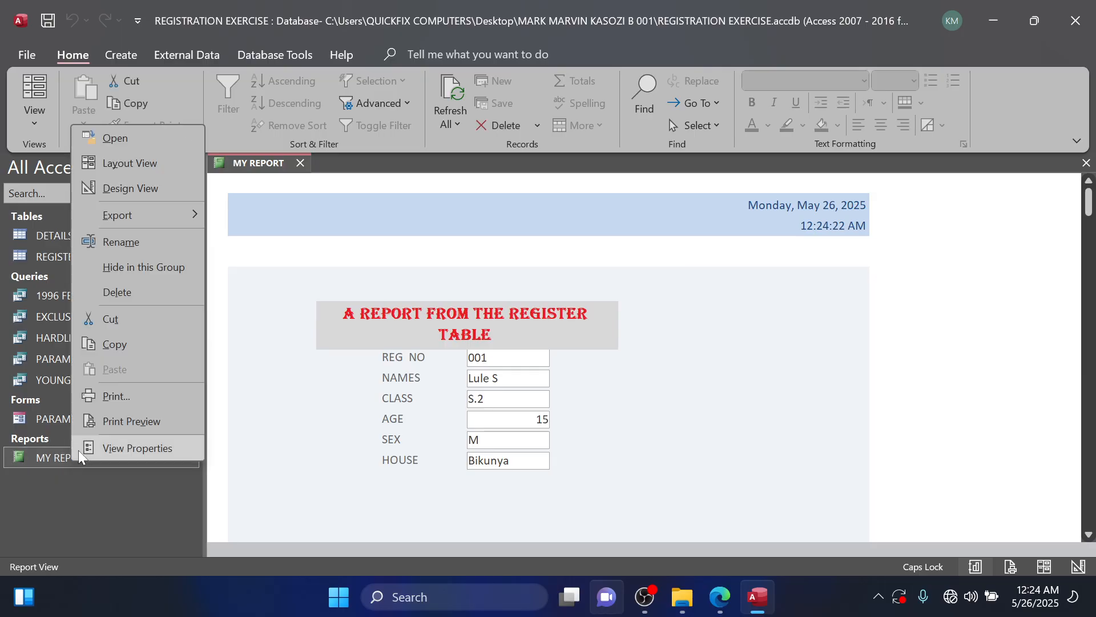
click(136, 194)
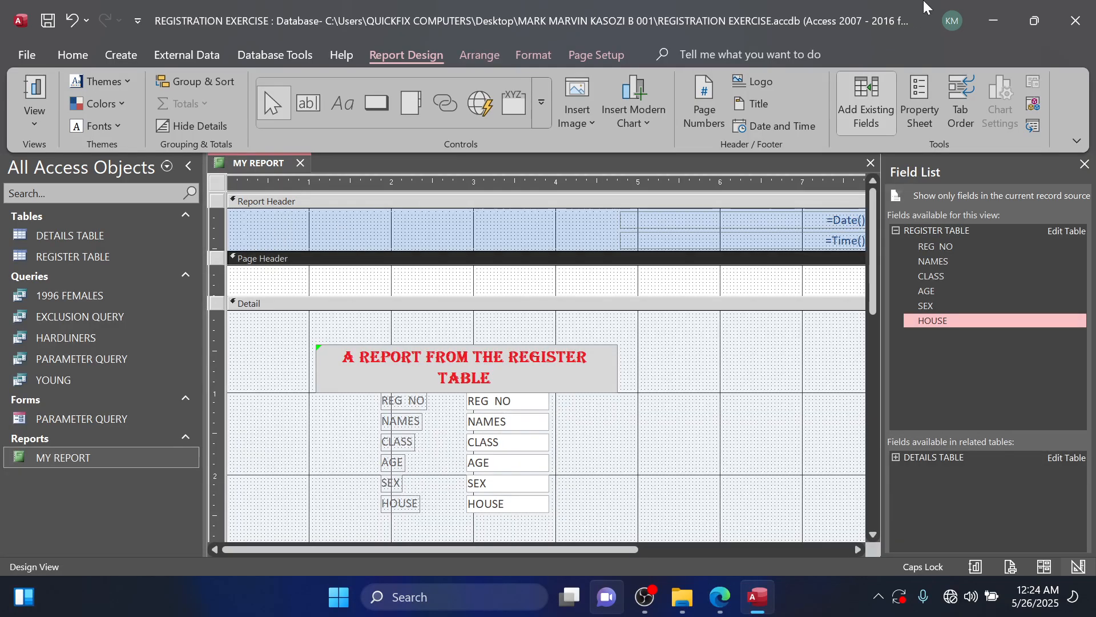
Open SPECIMEN 2 from the SUPPORT FOLDERS folder inside RANDOM SELECTED DATABASE NUMBER on the desktop and copy the image.
click(994, 20)
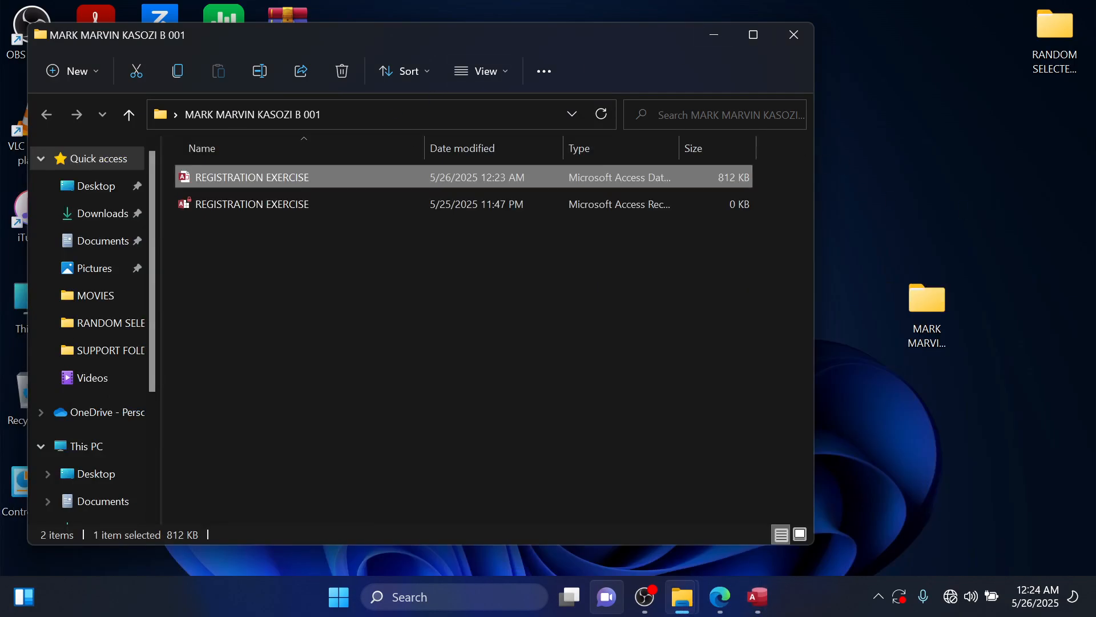
double_click(1055, 36)
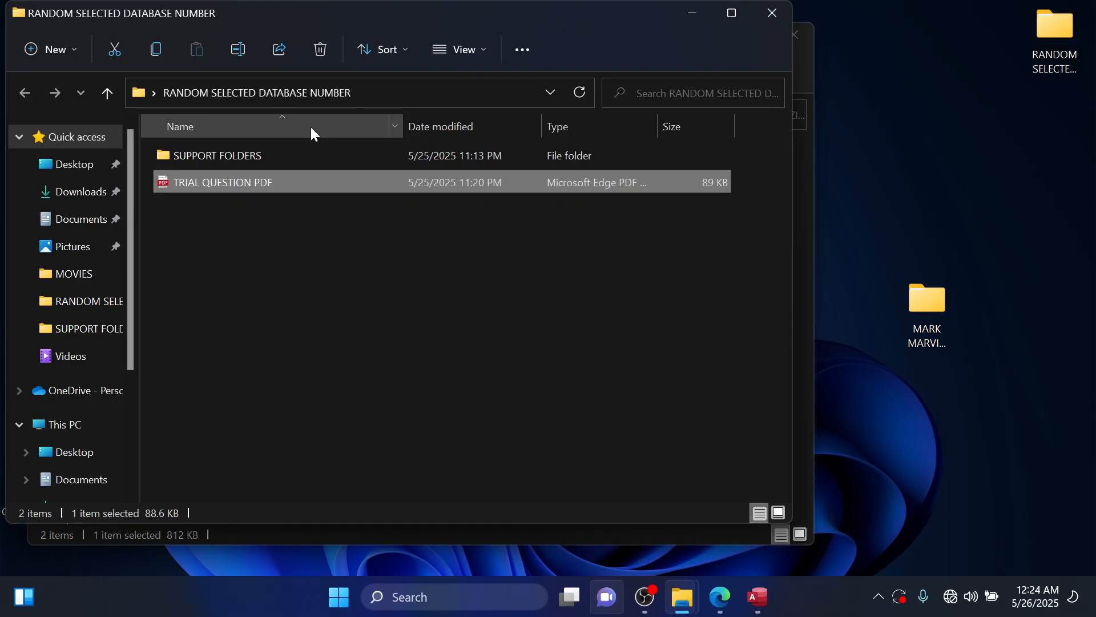
double_click(242, 152)
click(201, 210)
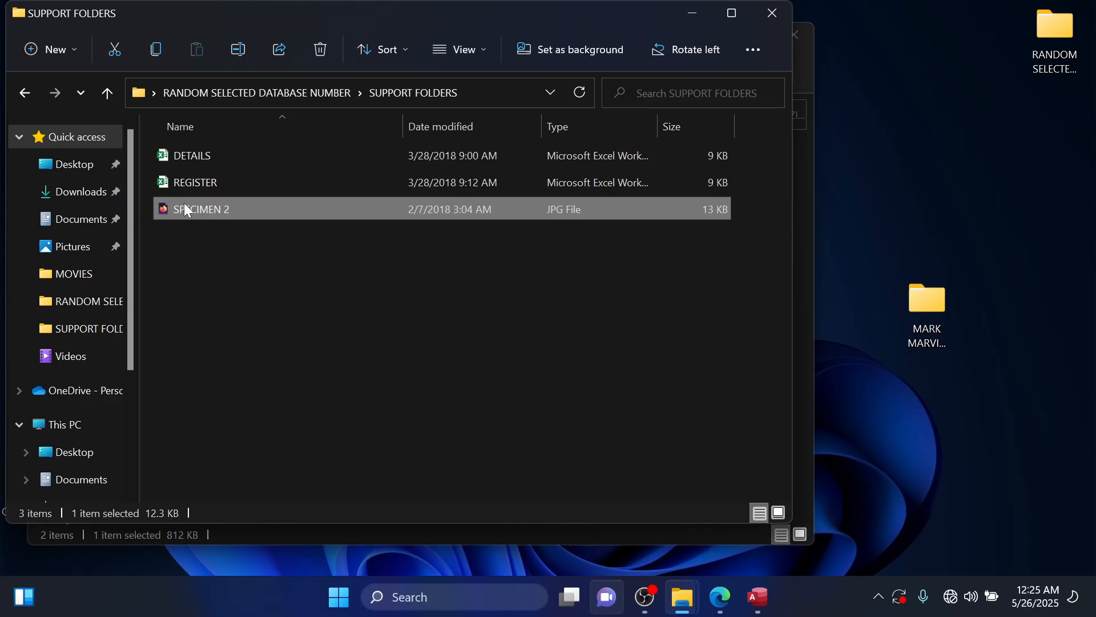
double_click(184, 205)
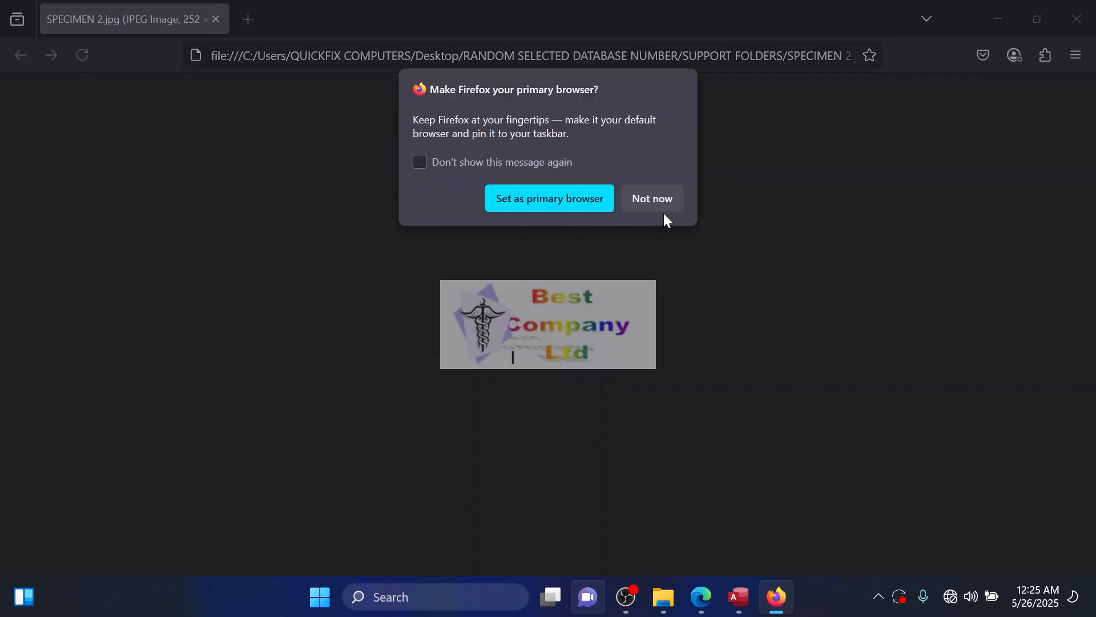
click(662, 209)
right_click(588, 297)
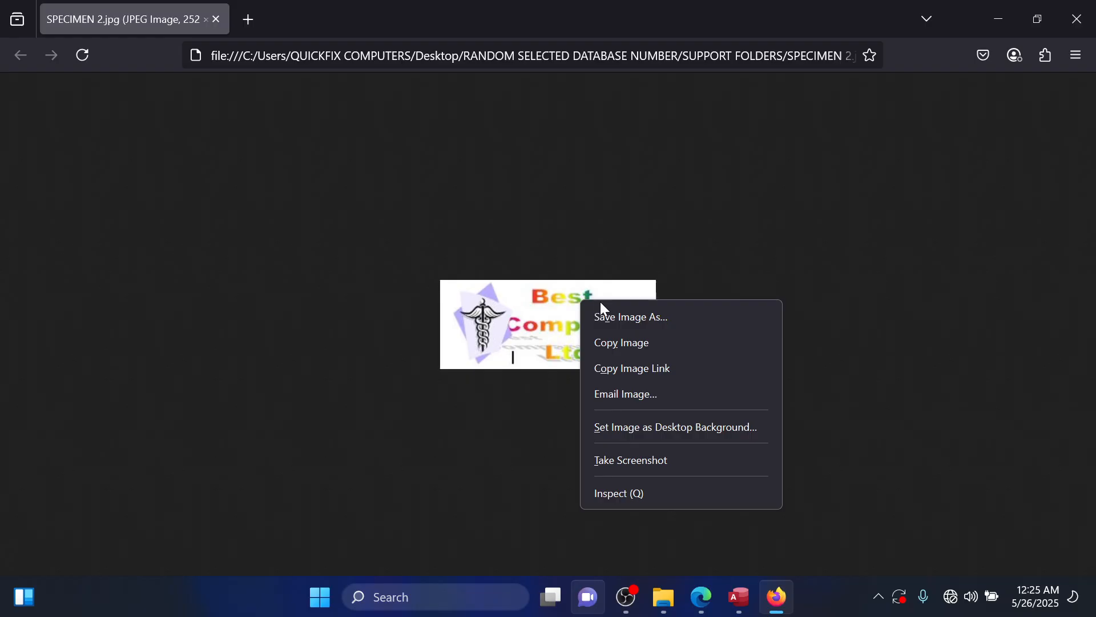
click(629, 352)
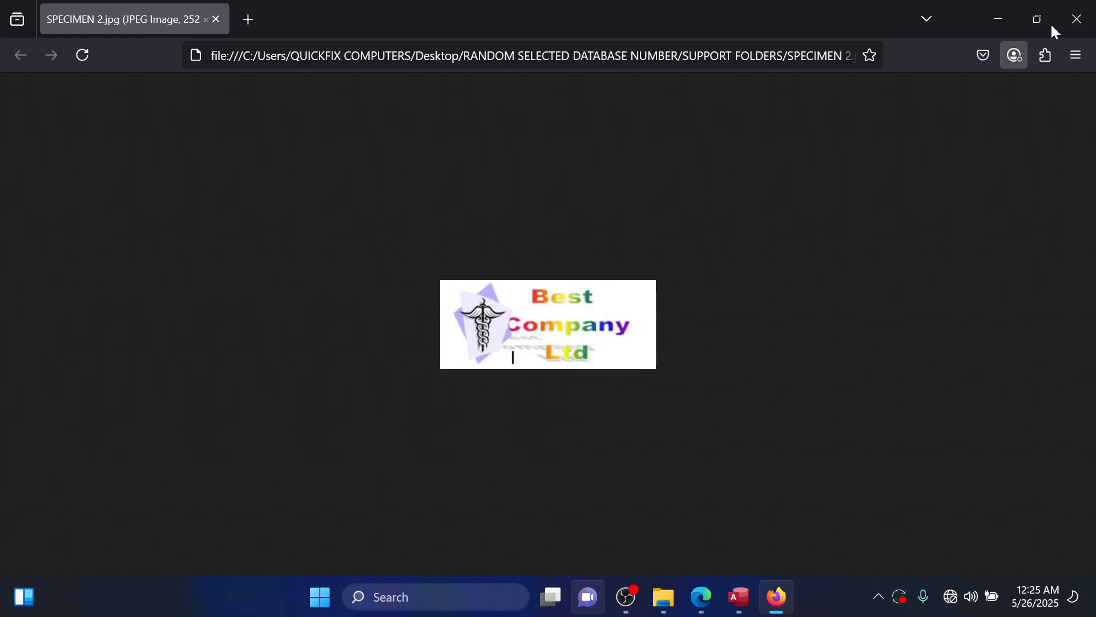
click(999, 13)
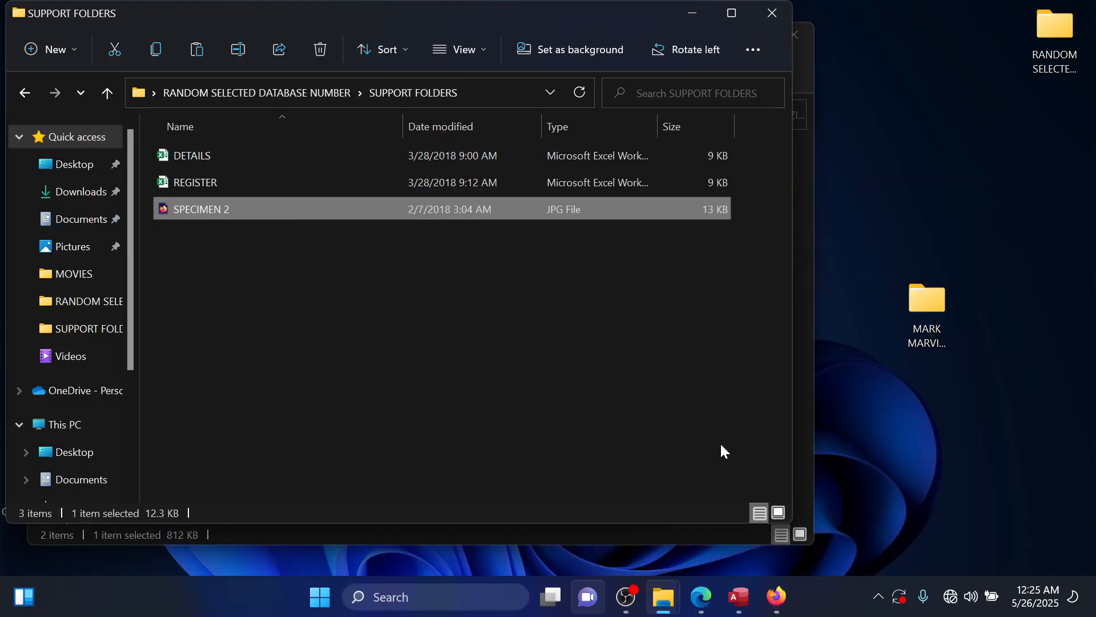
Switch to Access and paste the copied SPECIMEN 2 image into the report header.
click(739, 597)
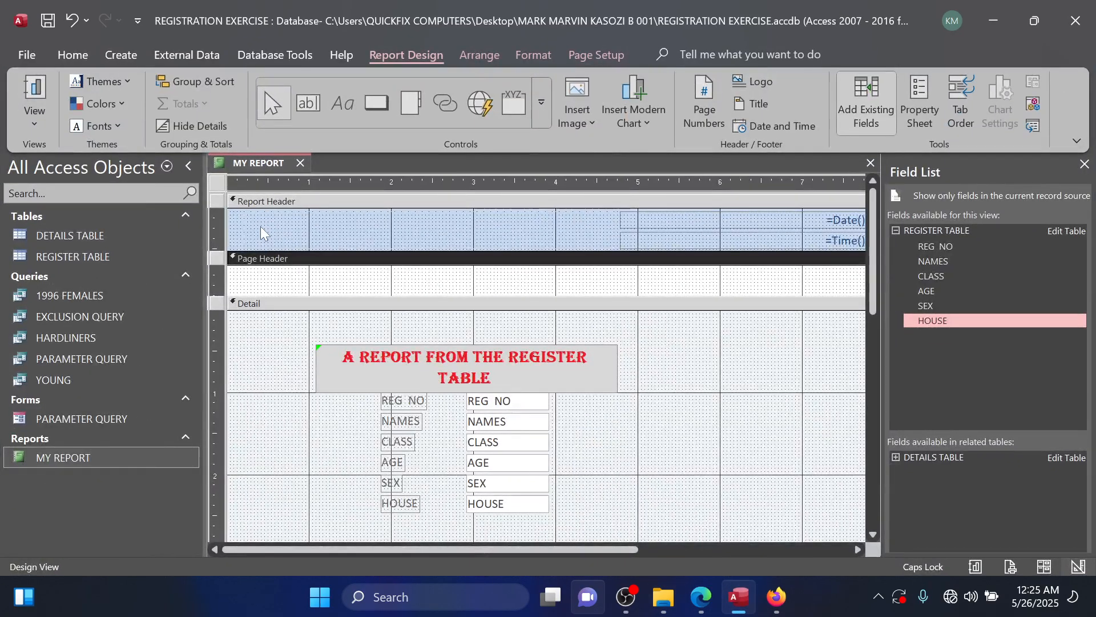
right_click(262, 217)
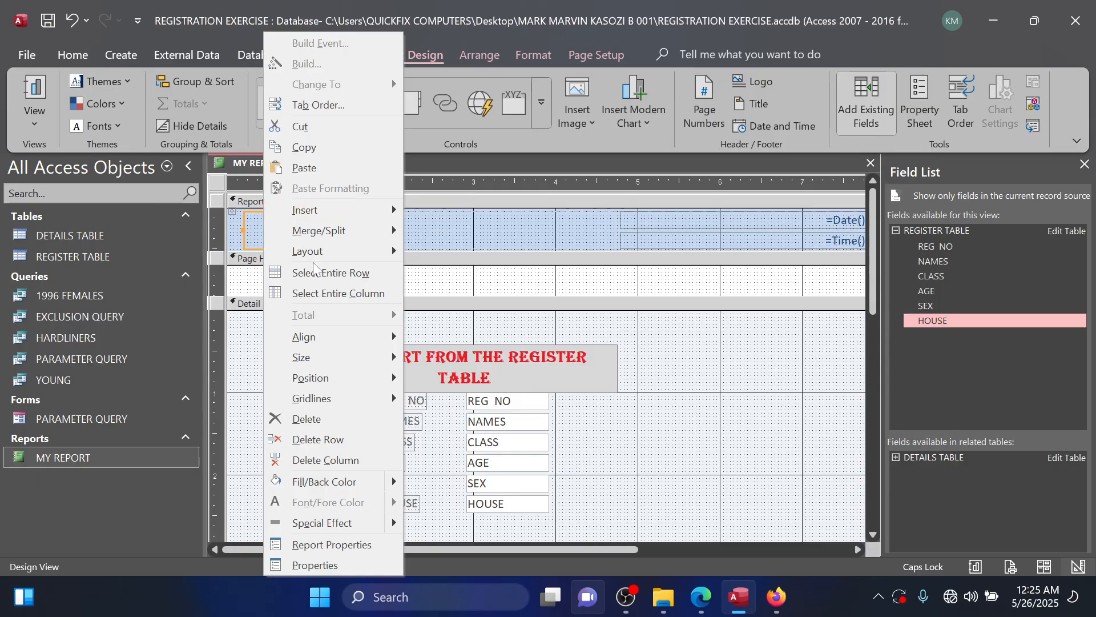
click(303, 168)
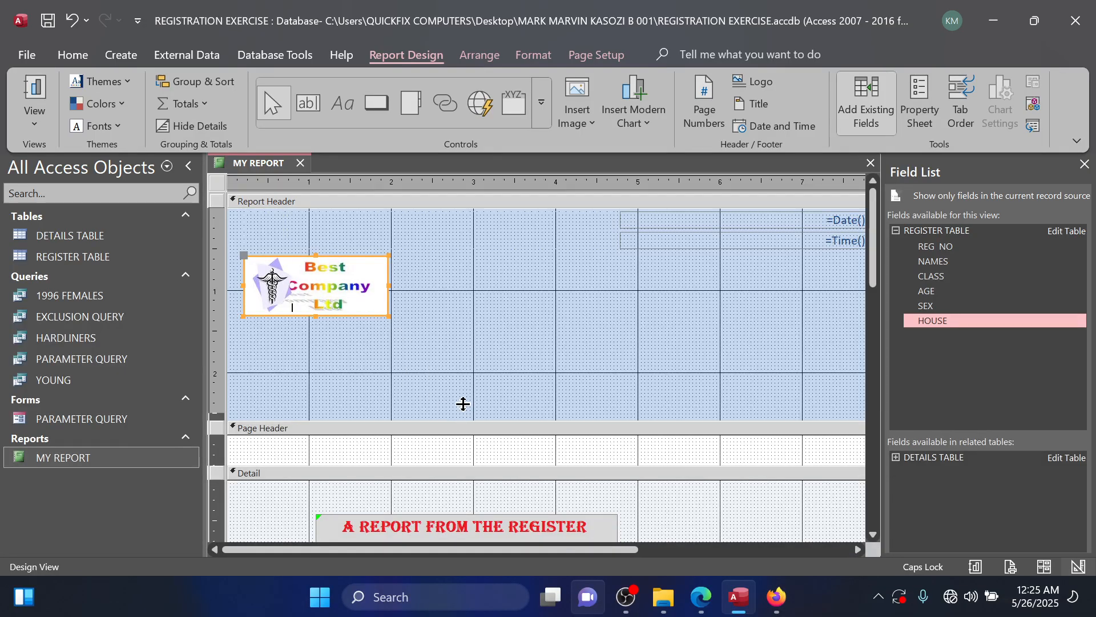
Reduce the report header's height, move the pasted logo up beside the date and time, and make it slightly taller.
drag(463, 404, 469, 318)
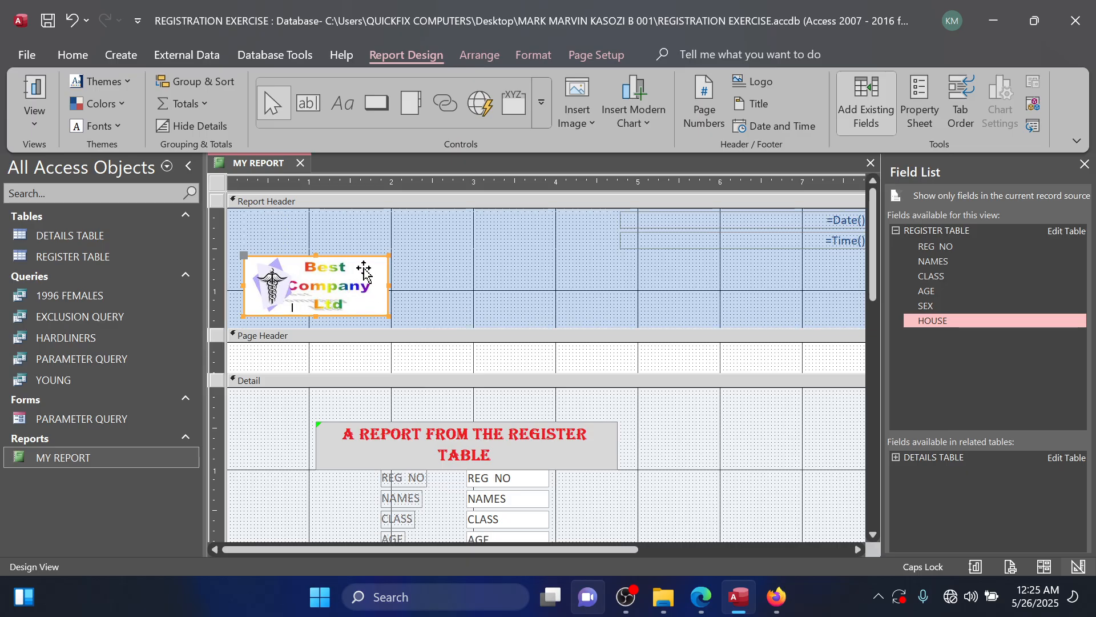
drag(364, 268, 359, 234)
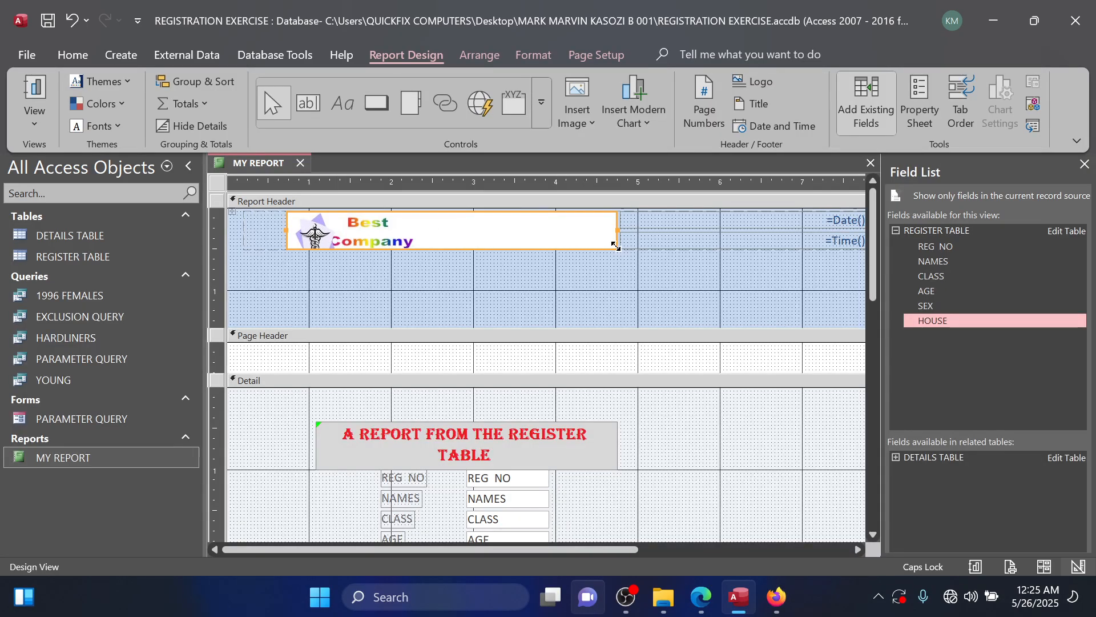
drag(616, 248, 615, 255)
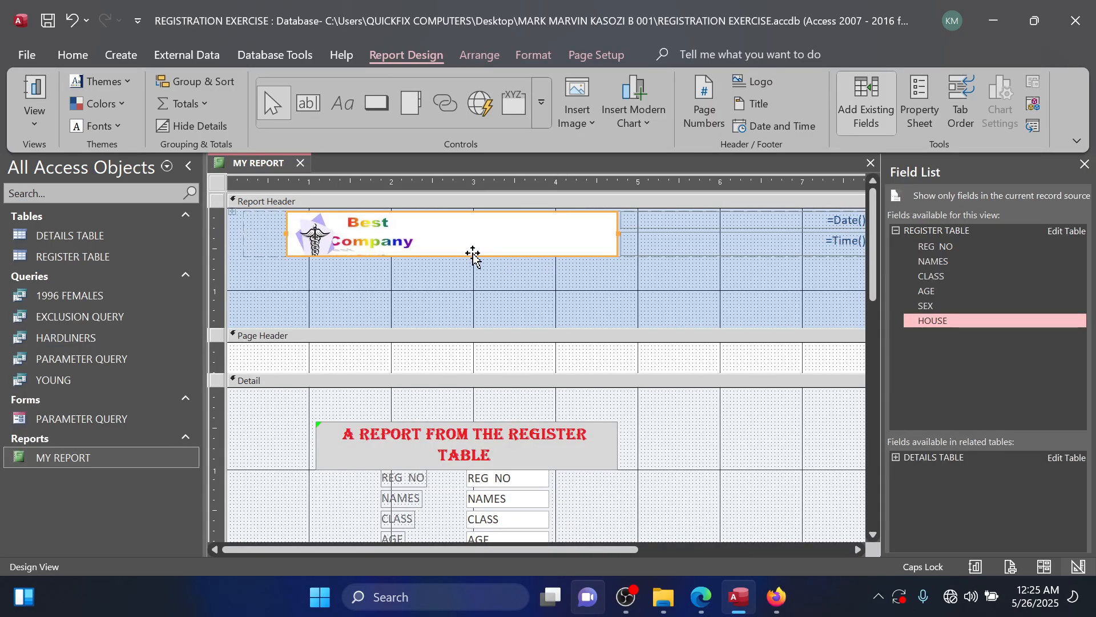
click(502, 272)
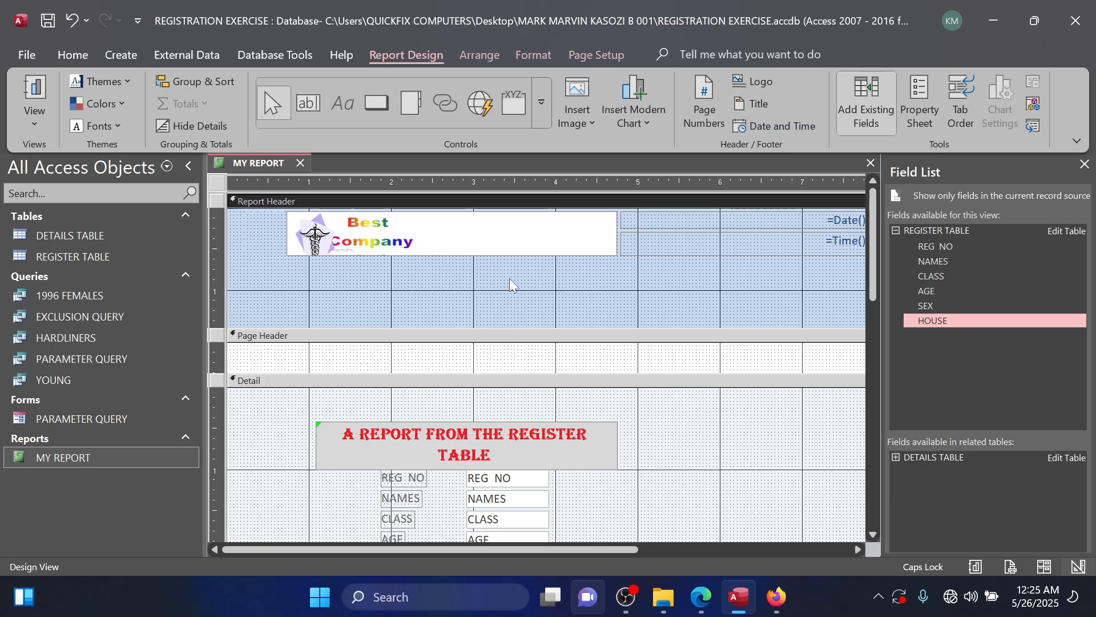
scroll(548, 299, down, 3)
scroll(549, 299, up, 3)
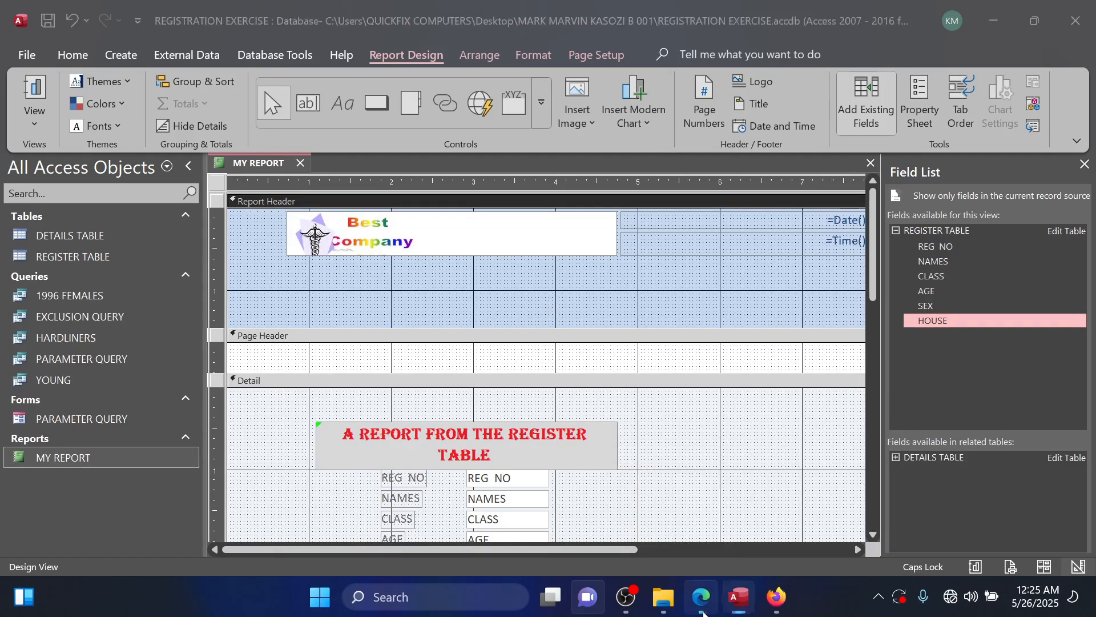
Check the footer task in the trial question PDF in Edge, and in Access increase the height of MY REPORT's report footer.
click(704, 609)
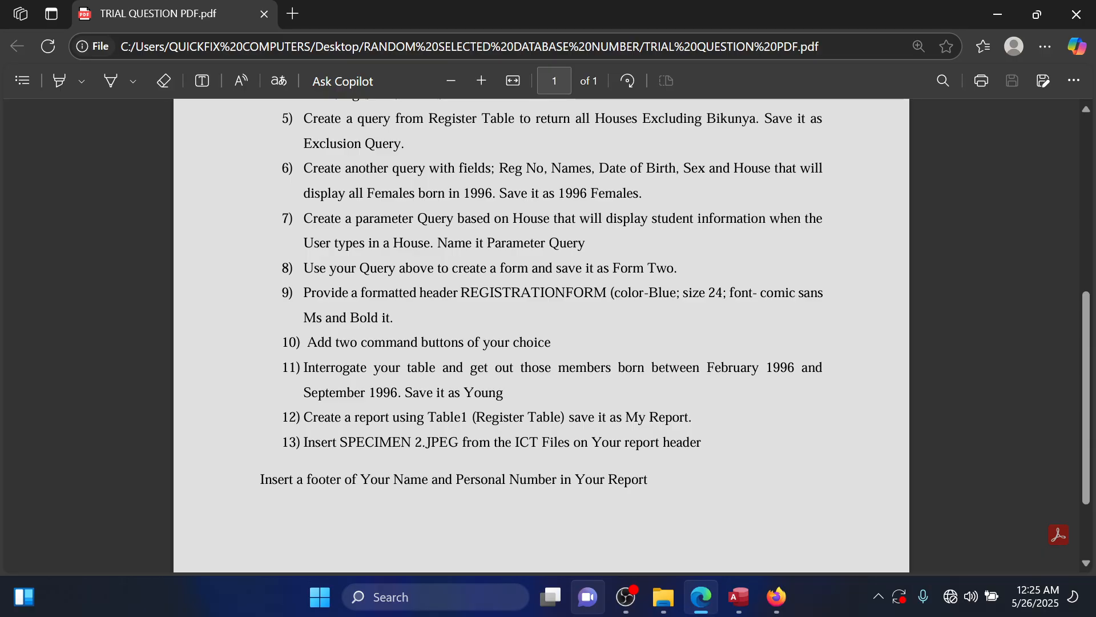
scroll(454, 511, down, 2)
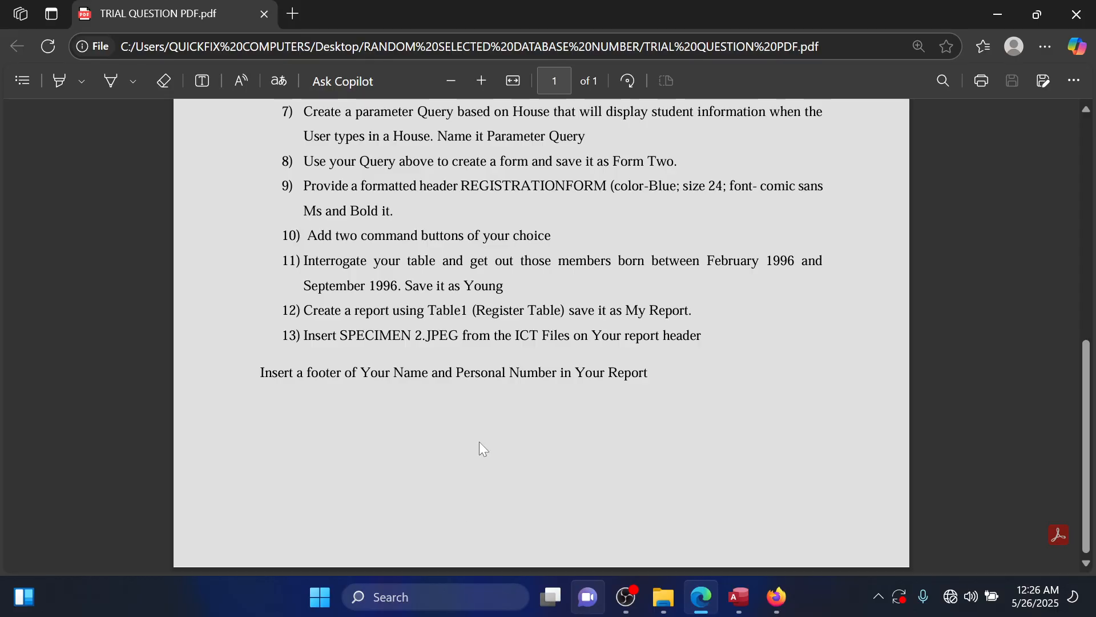
click(992, 14)
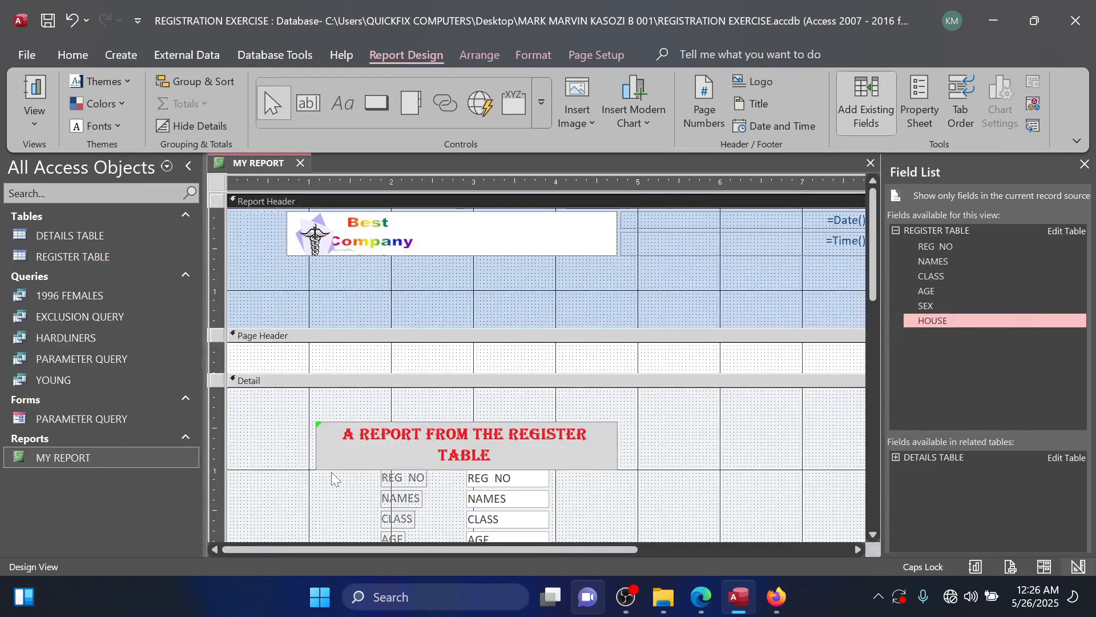
scroll(331, 475, down, 6)
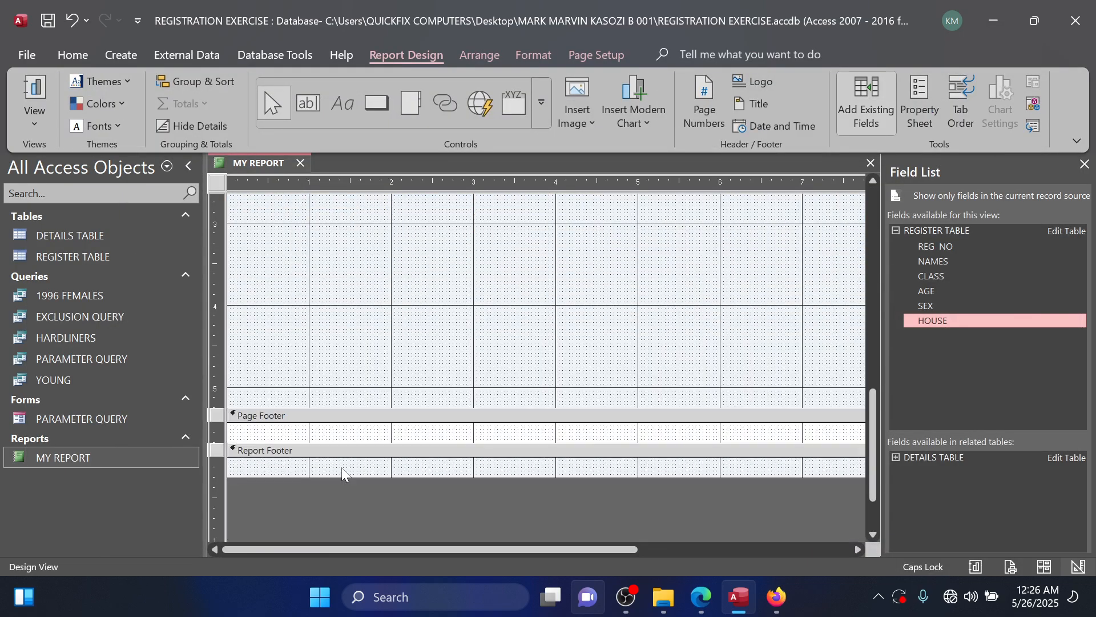
drag(420, 479, 386, 504)
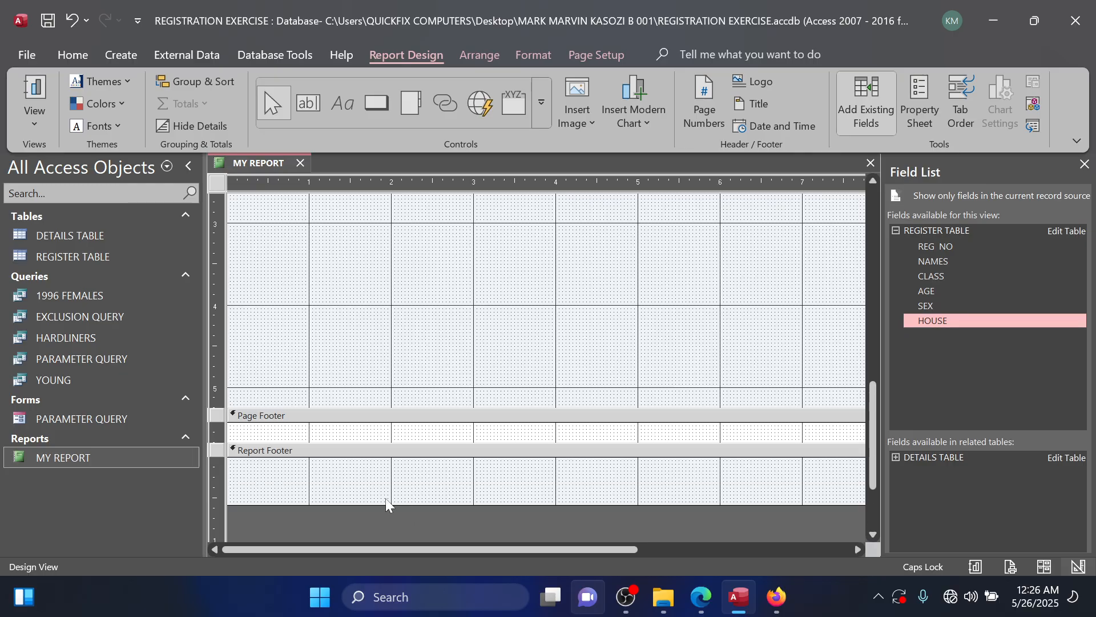
click(378, 109)
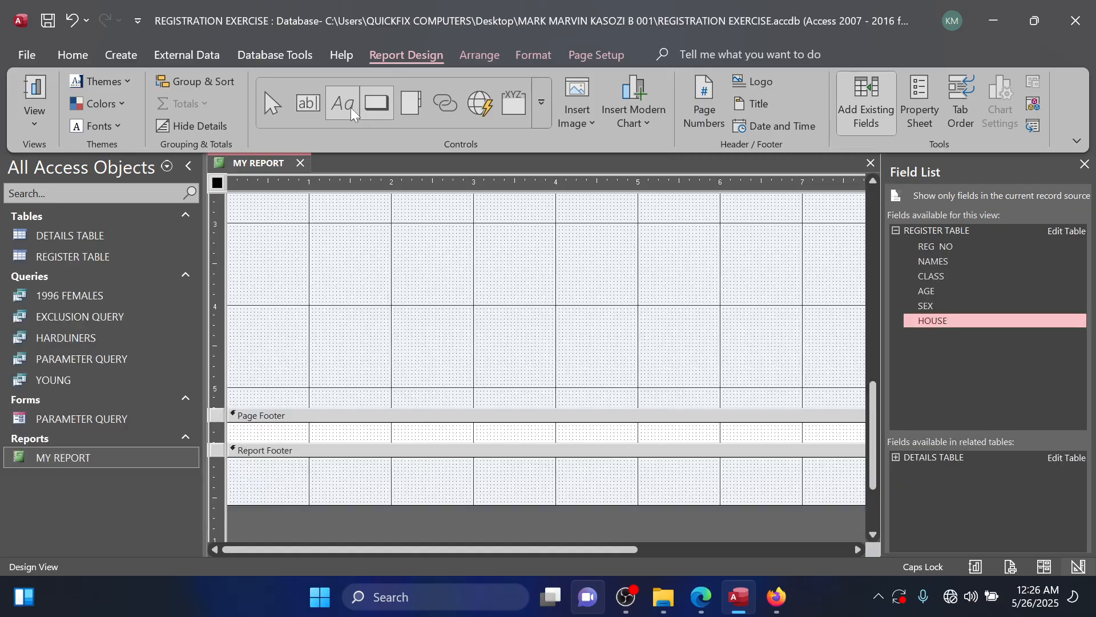
click(351, 112)
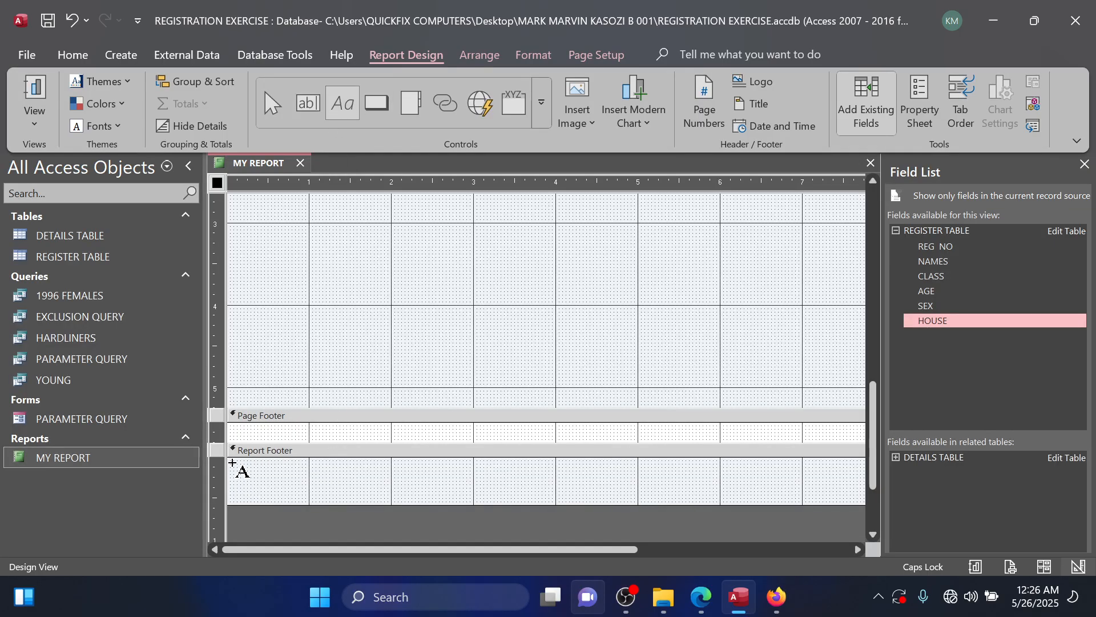
drag(233, 464, 411, 497)
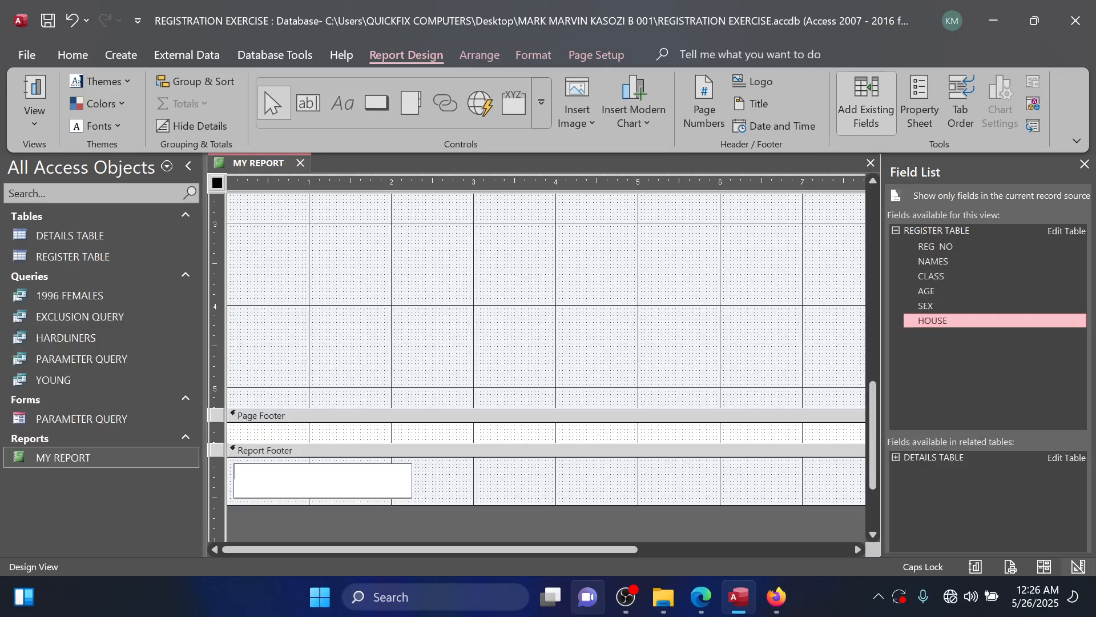
click(429, 478)
click(309, 103)
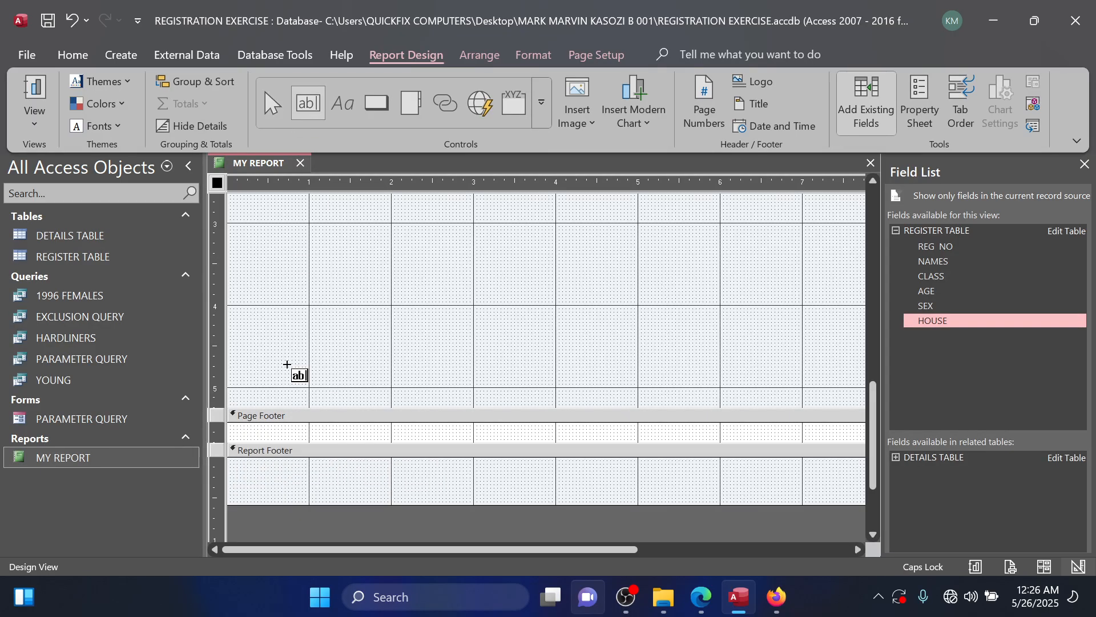
drag(238, 464, 427, 497)
key(Delete)
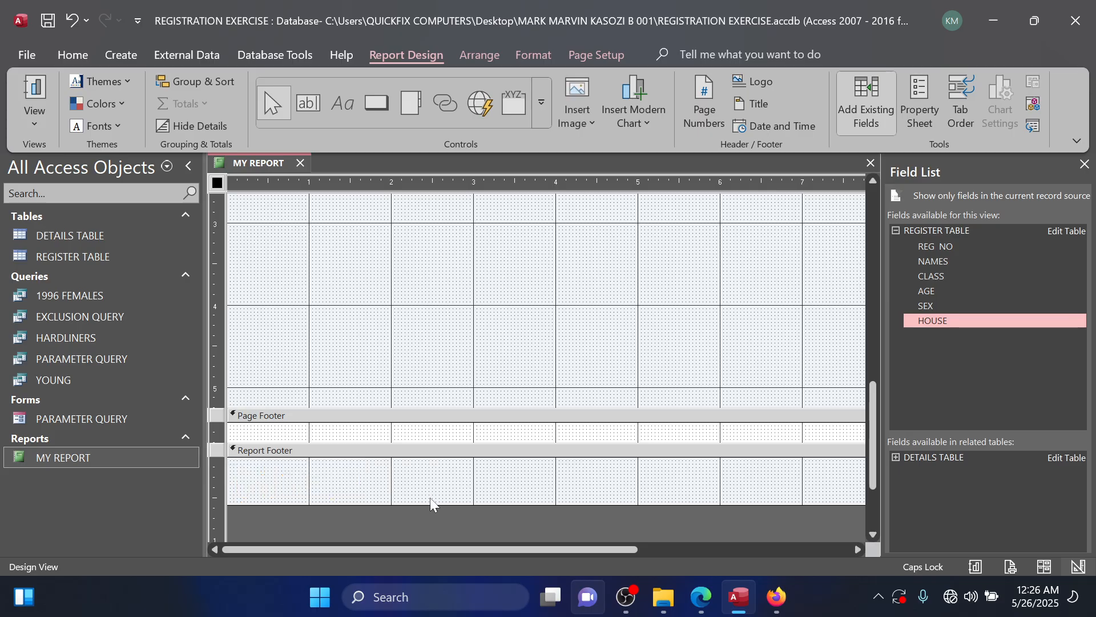
Add a label to the report footer containing the candidate's full name and personal number.
click(338, 109)
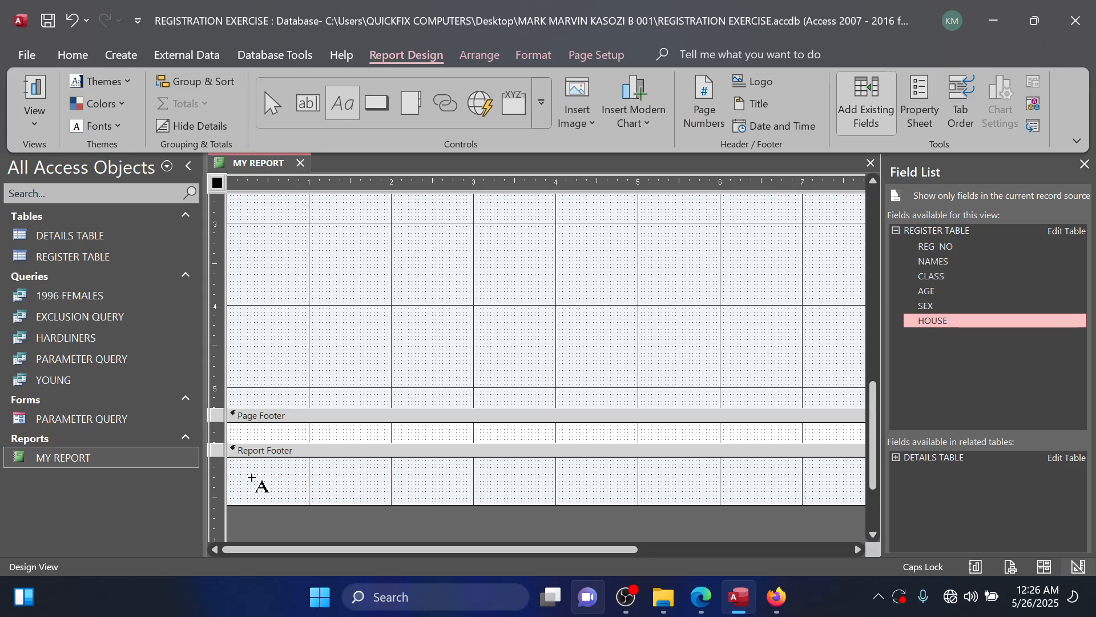
drag(243, 464, 440, 498)
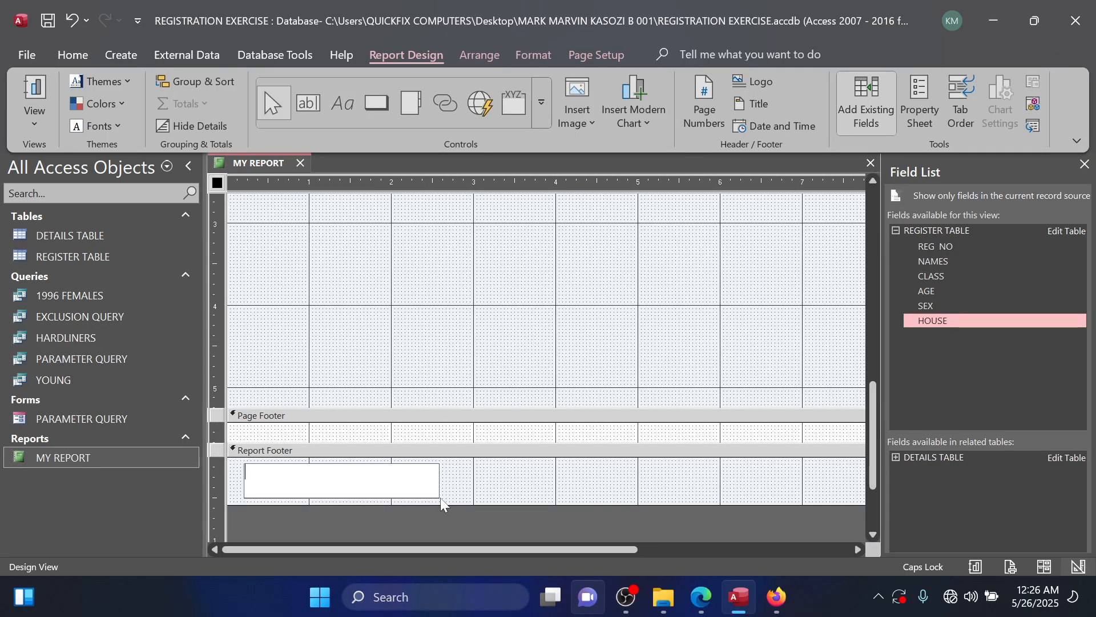
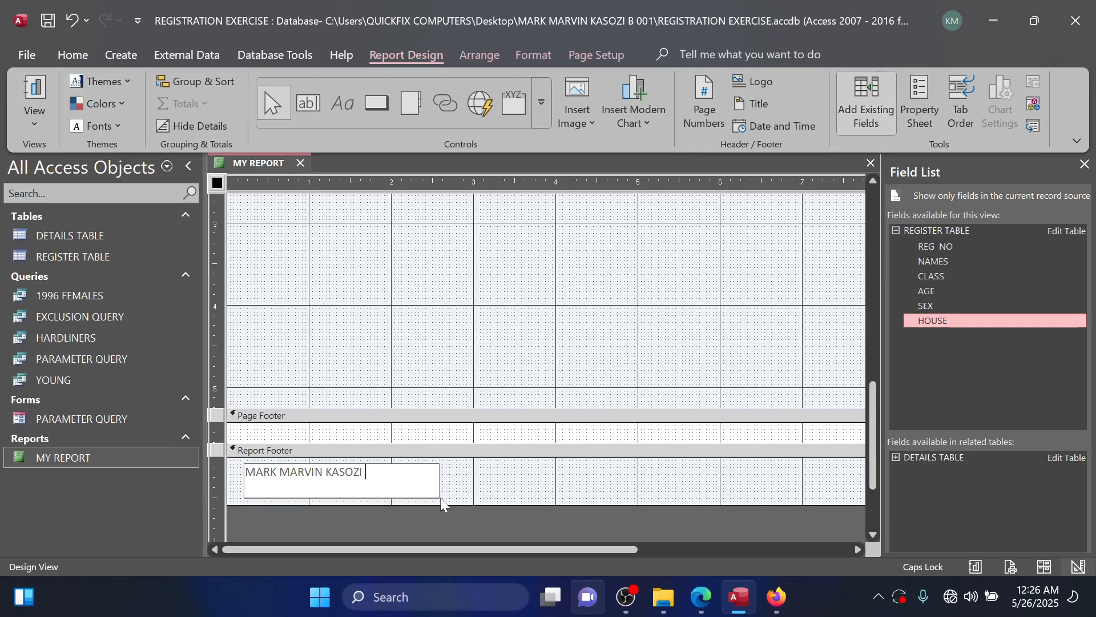
text(B 001)
click(463, 456)
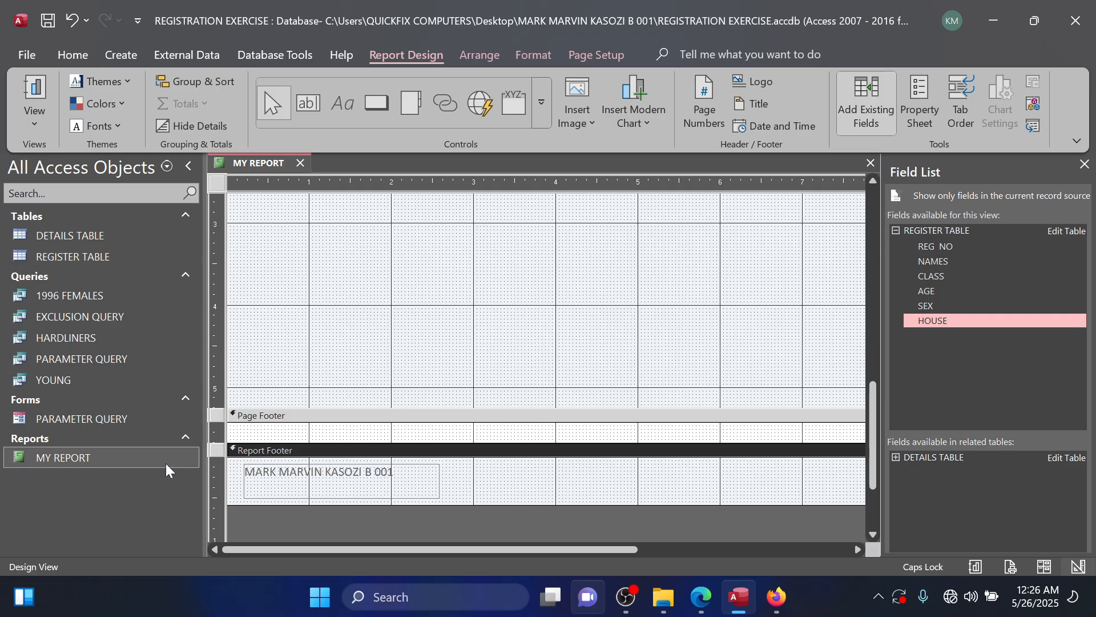
Open MY REPORT in Report View and check the header image and the footer at the end of the report.
double_click(98, 459)
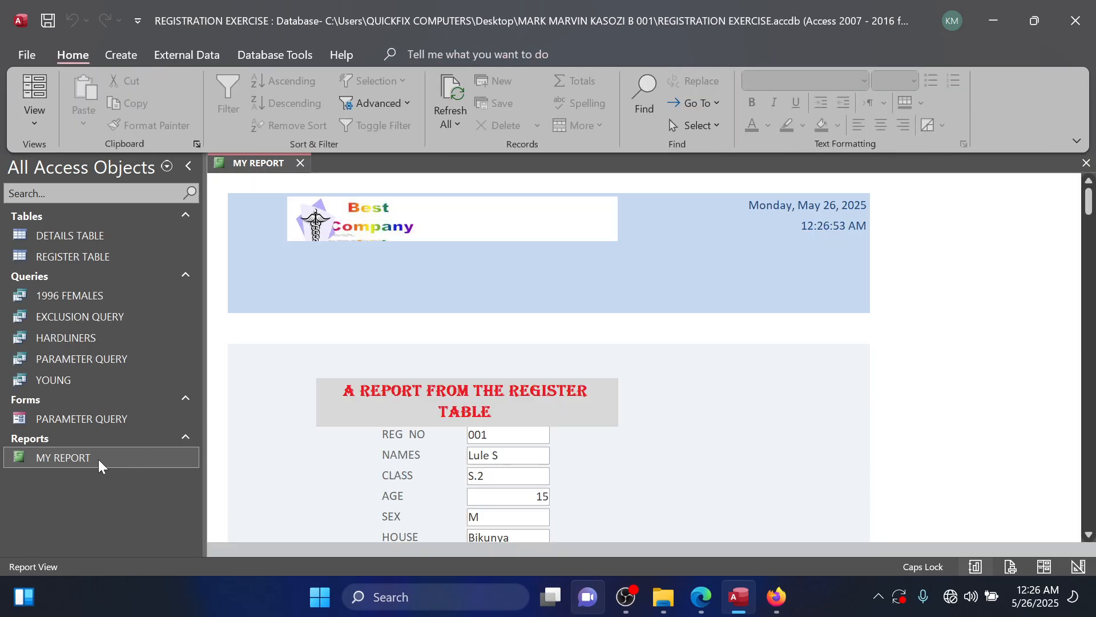
scroll(355, 422, down, 3)
scroll(355, 422, down, 12)
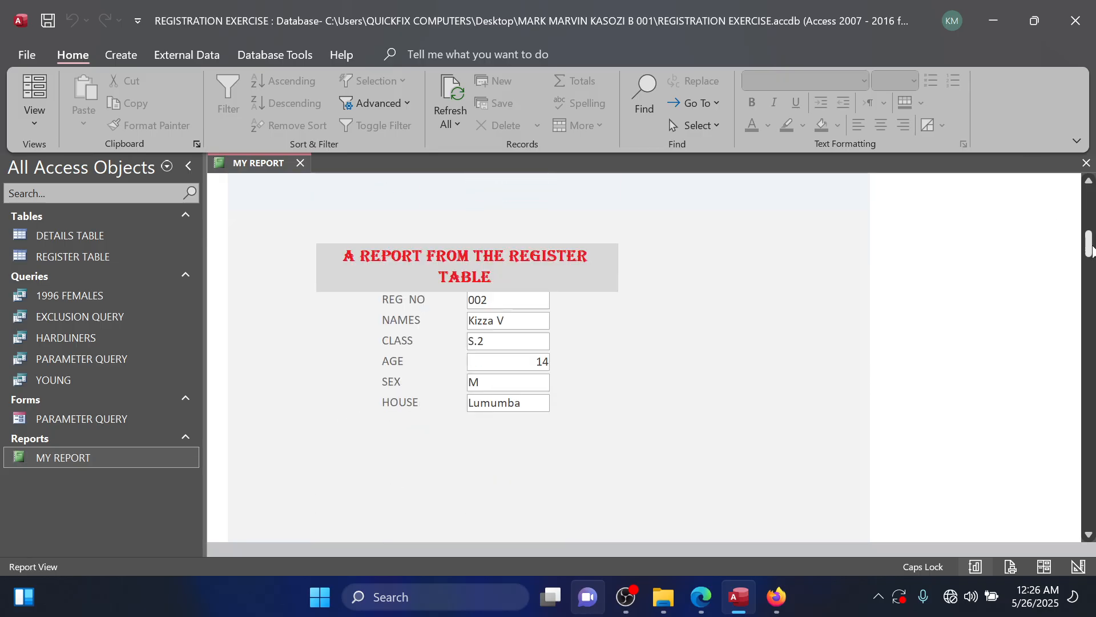
drag(1089, 246, 1089, 521)
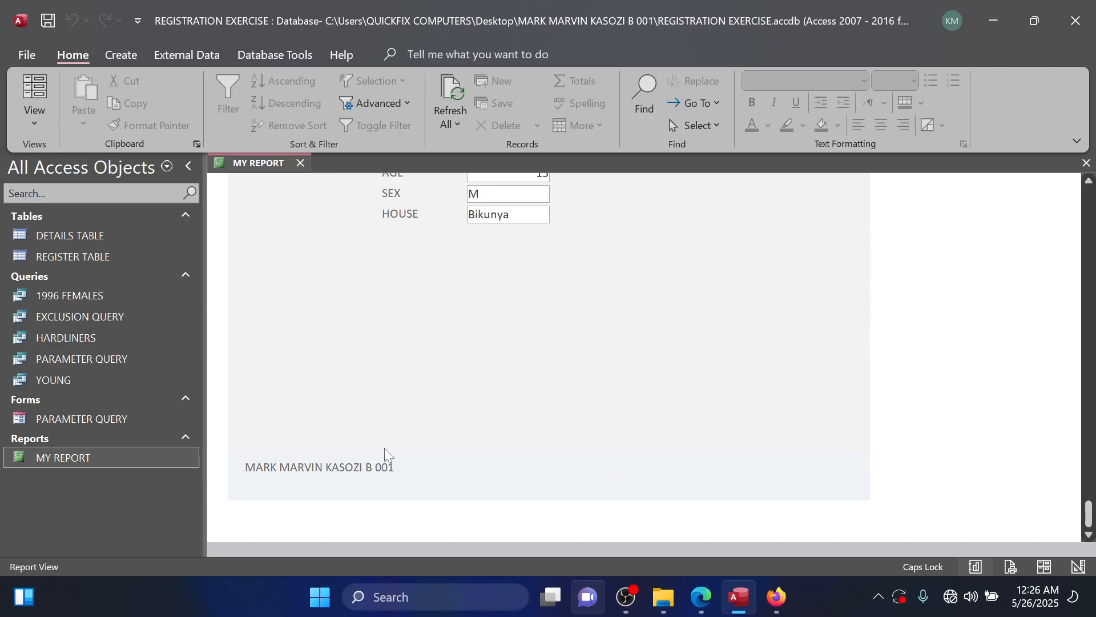
In MY REPORT's Design View, make the report header logo slightly taller so its frame fits the whole image.
drag(1091, 516, 1089, 200)
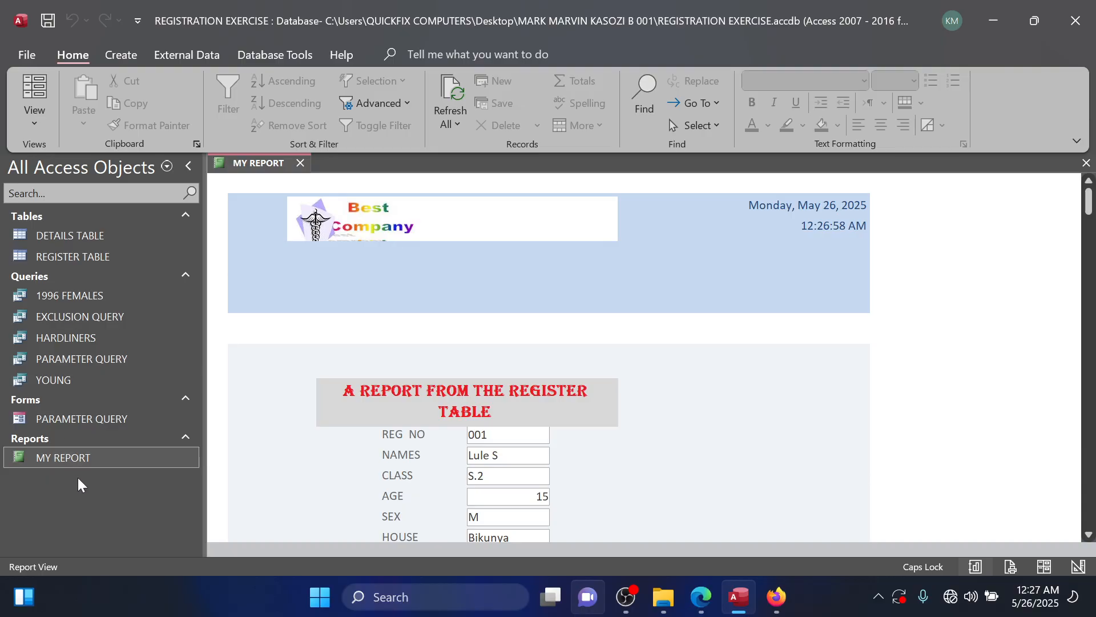
right_click(98, 464)
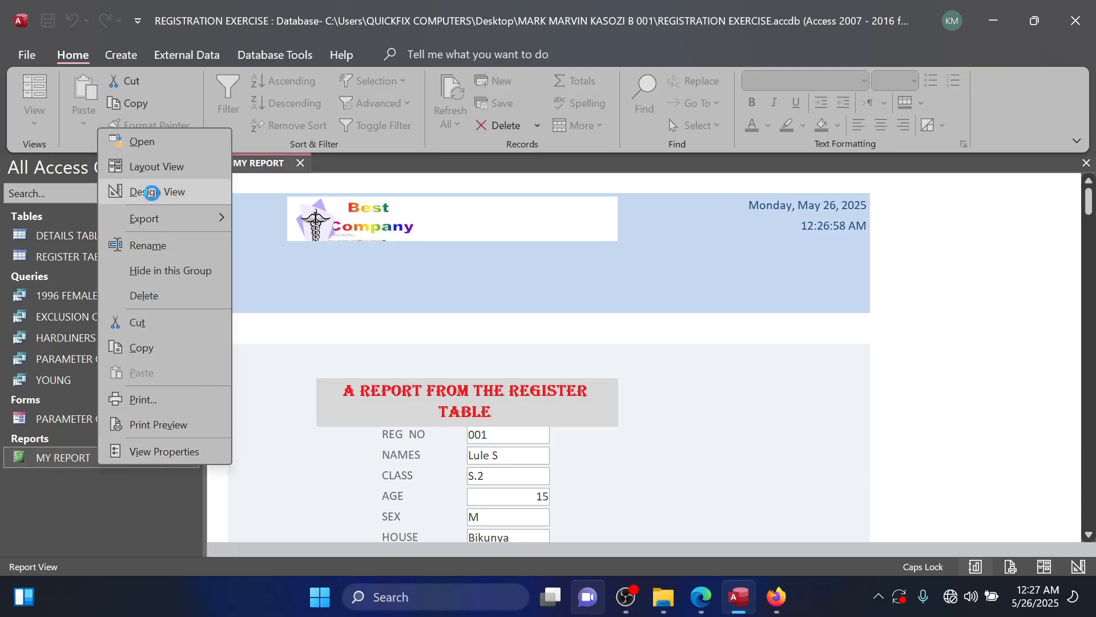
click(150, 191)
click(409, 251)
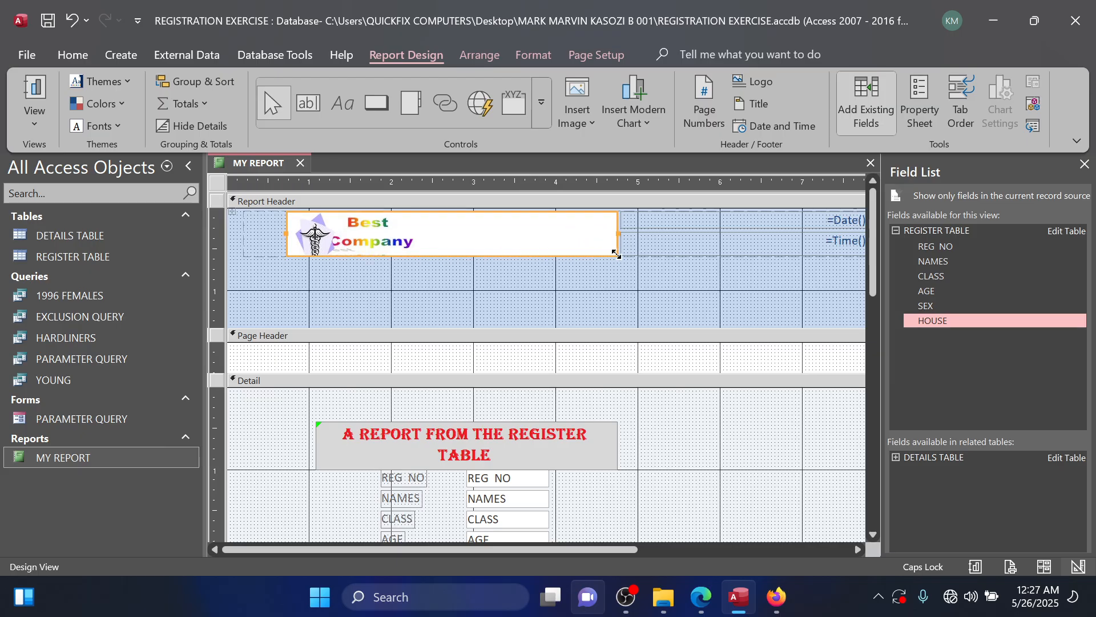
drag(618, 255, 621, 271)
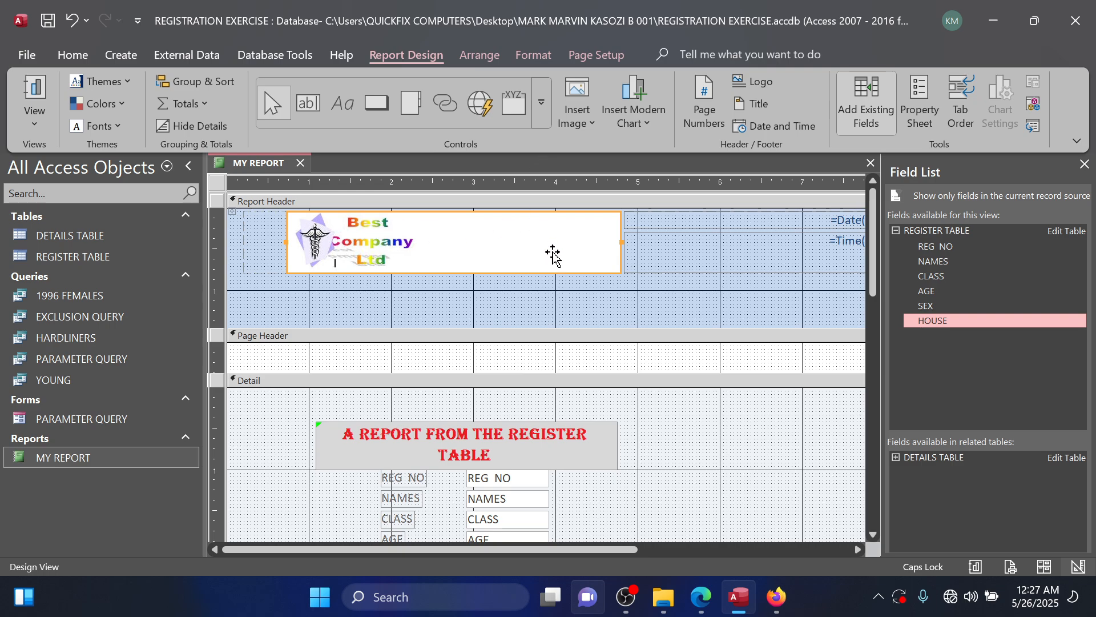
scroll(584, 277, down, 3)
scroll(584, 279, up, 3)
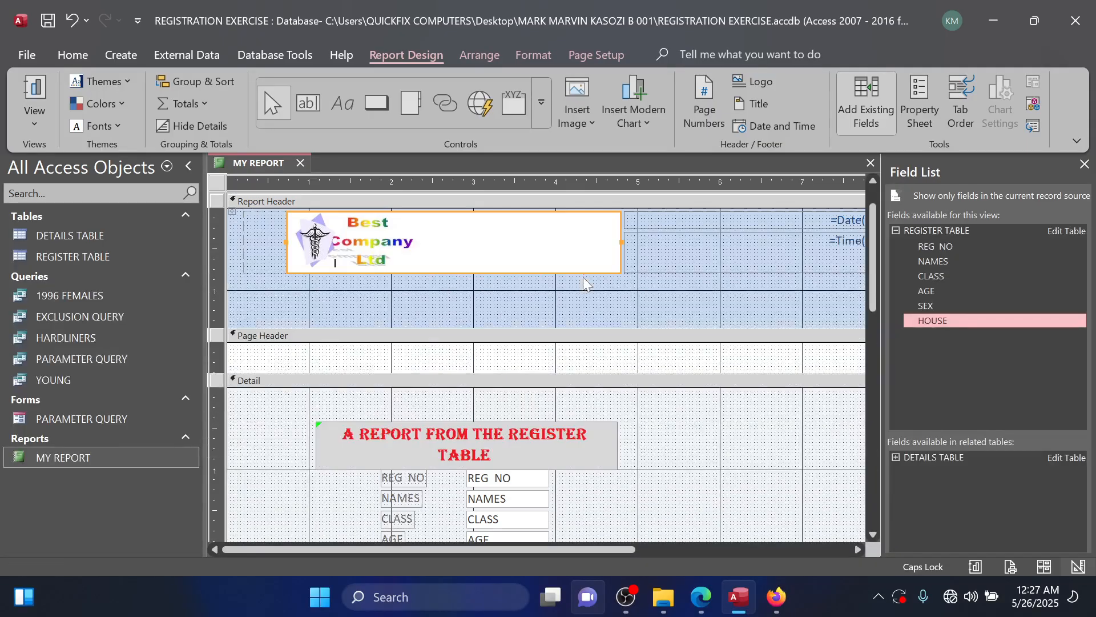
Open MY REPORT in Report View and check how the resized logo looks in the header.
double_click(50, 457)
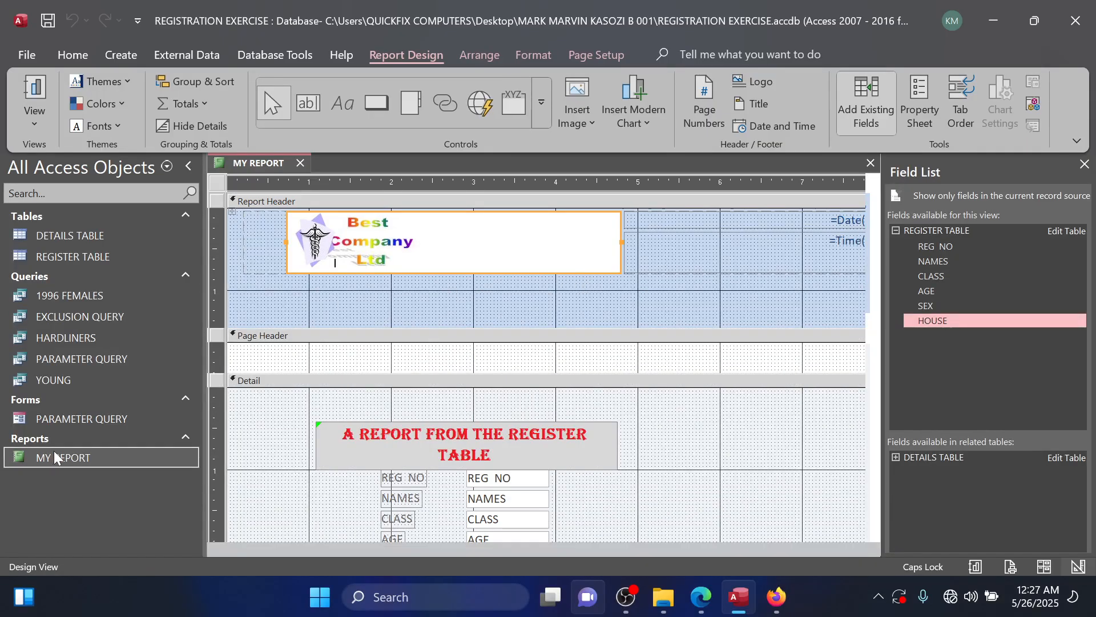
scroll(419, 323, down, 3)
scroll(425, 329, up, 3)
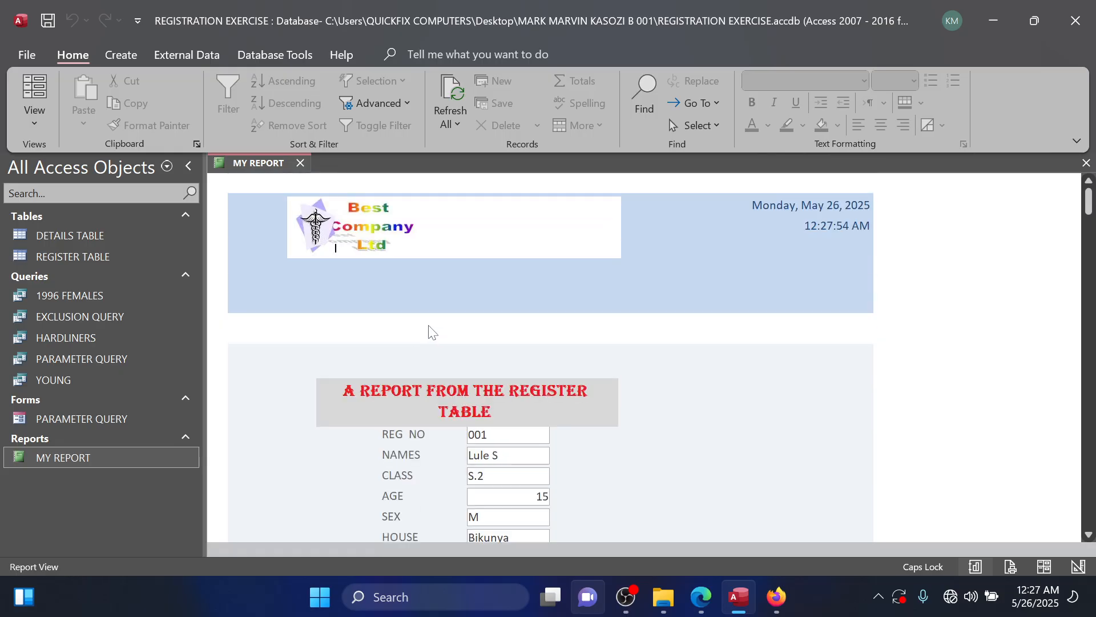
Open DETAILS TABLE, dismiss the Field List, and close both the table and MY REPORT.
double_click(133, 237)
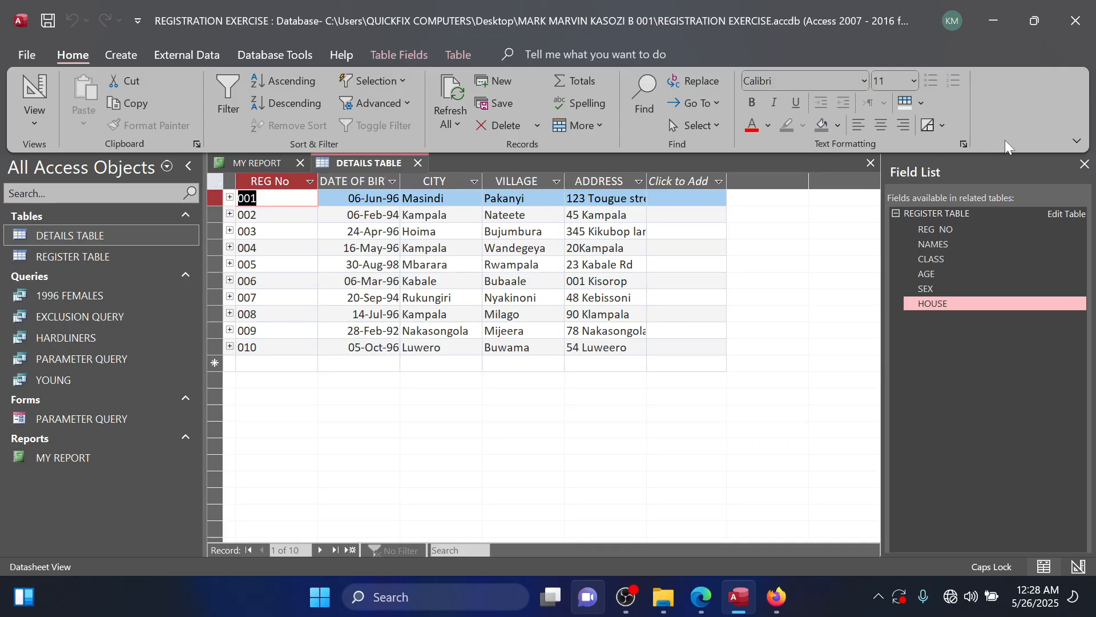
click(1085, 164)
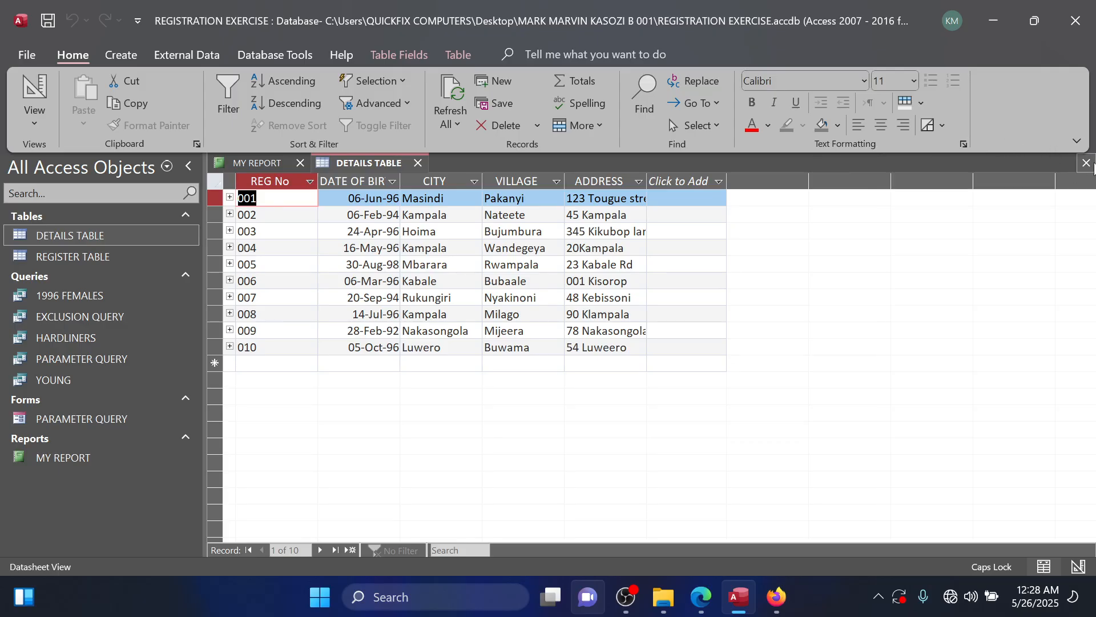
click(1088, 163)
click(1086, 163)
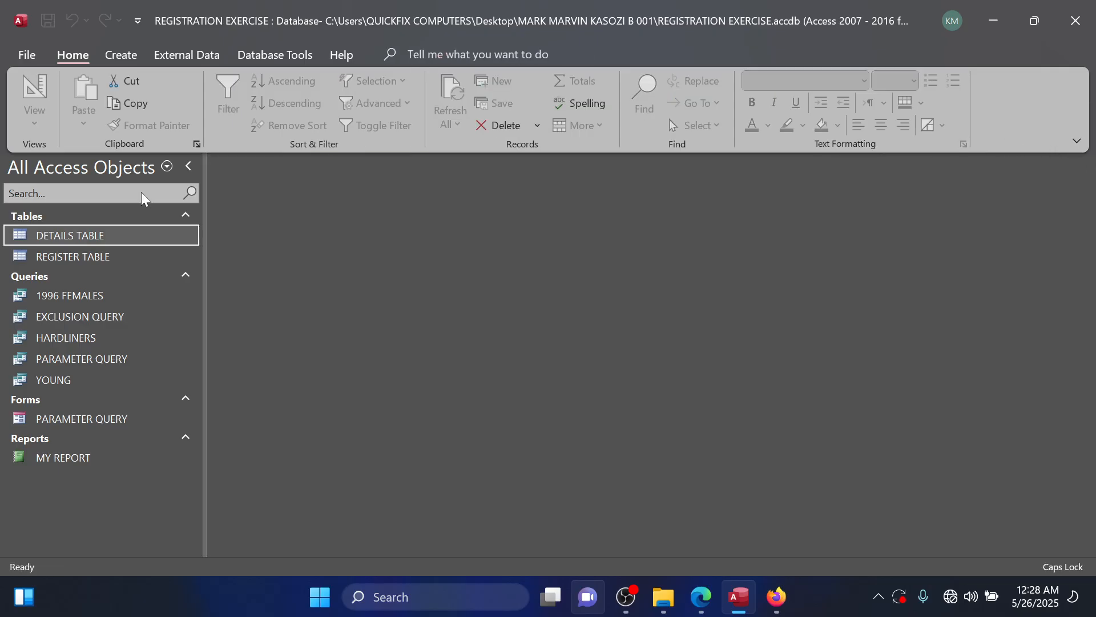
Reopen DETAILS TABLE, call up its print settings and look through the available printers.
double_click(120, 234)
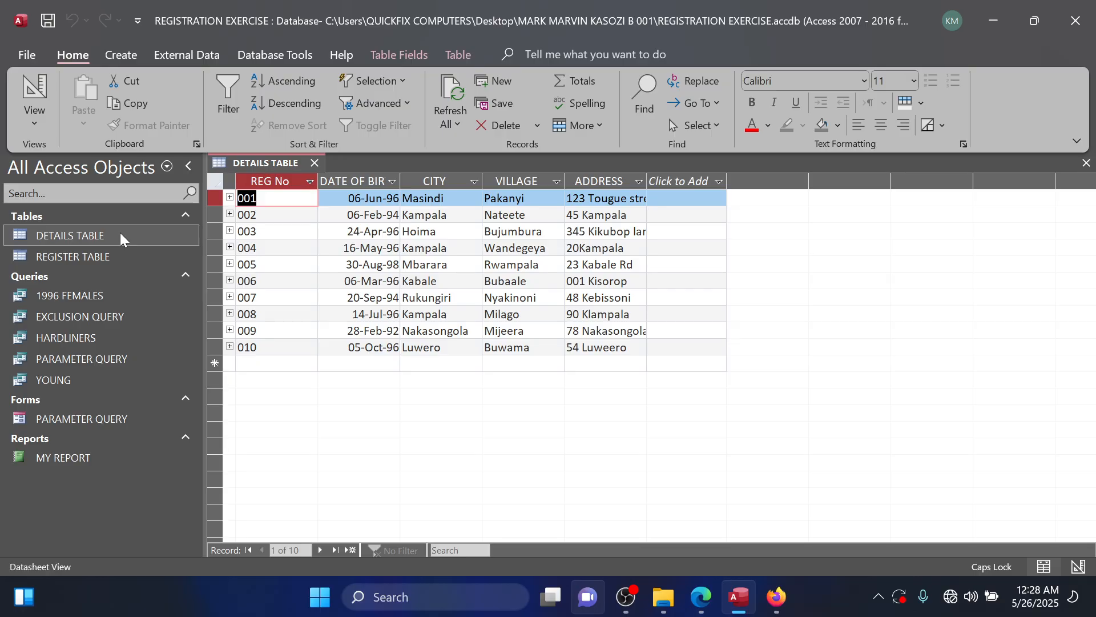
key(ctrl+p)
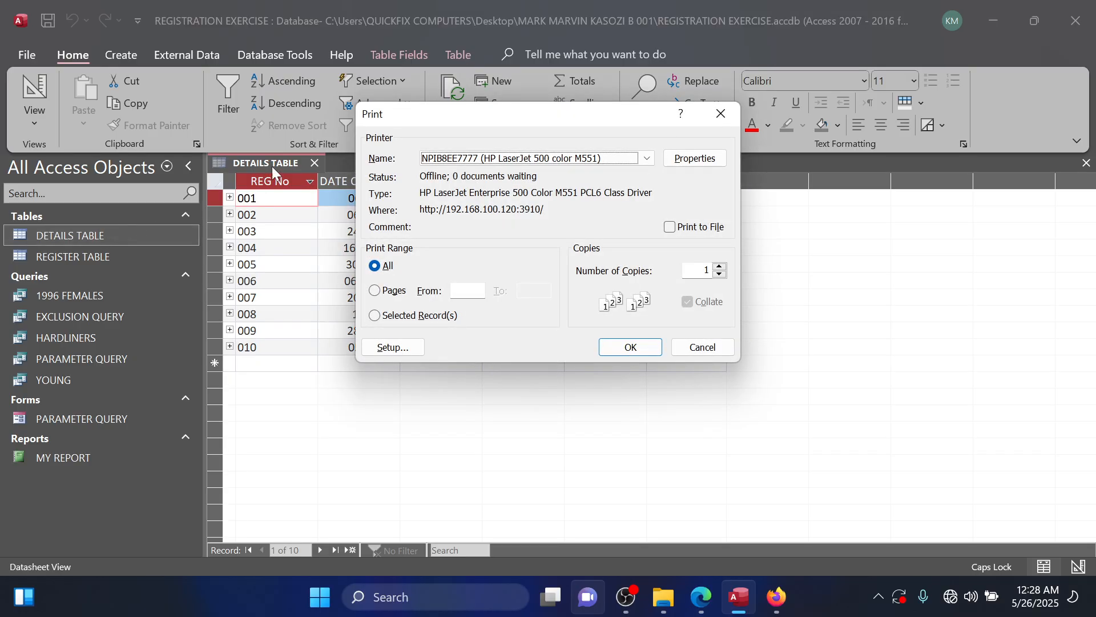
click(647, 160)
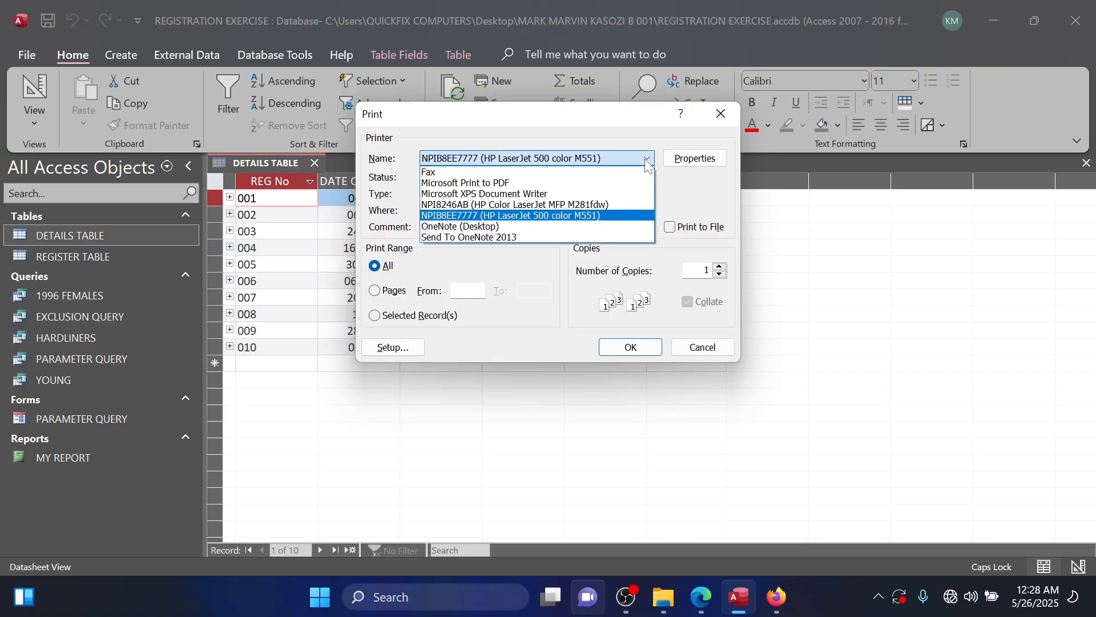
click(647, 162)
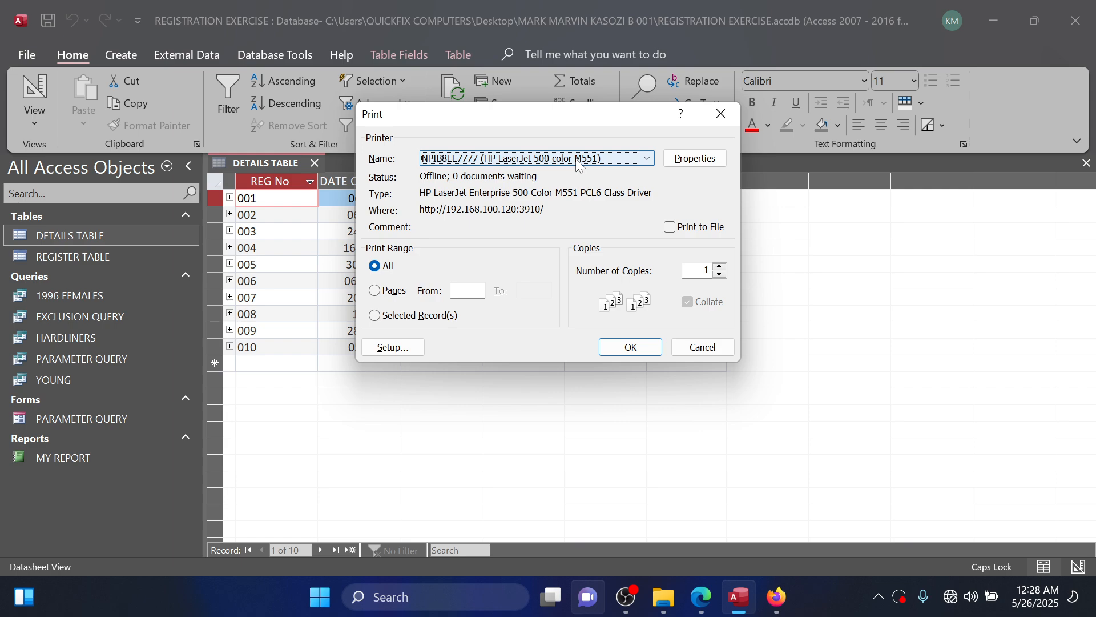
Try Landscape orientation in the printer's document properties for DETAILS TABLE, and leave the print settings without printing.
click(703, 165)
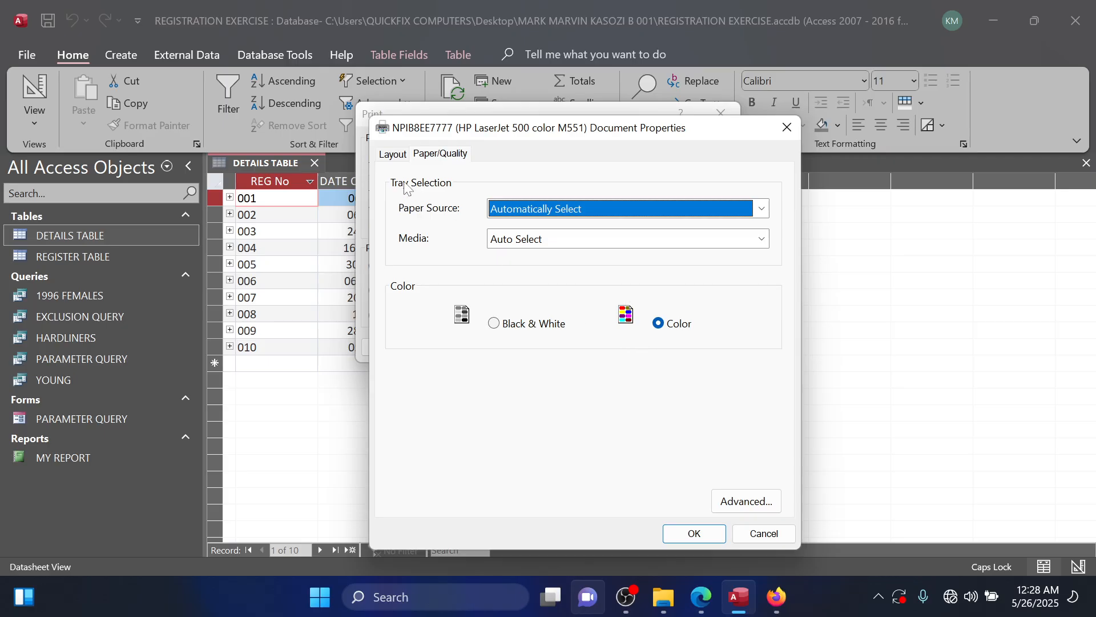
click(394, 155)
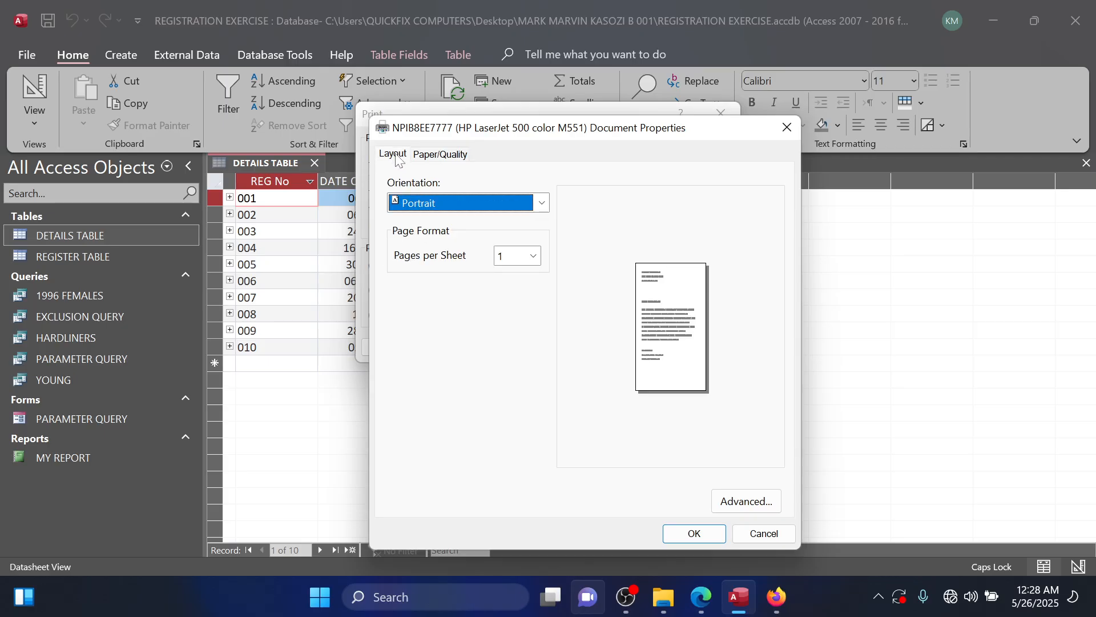
click(542, 205)
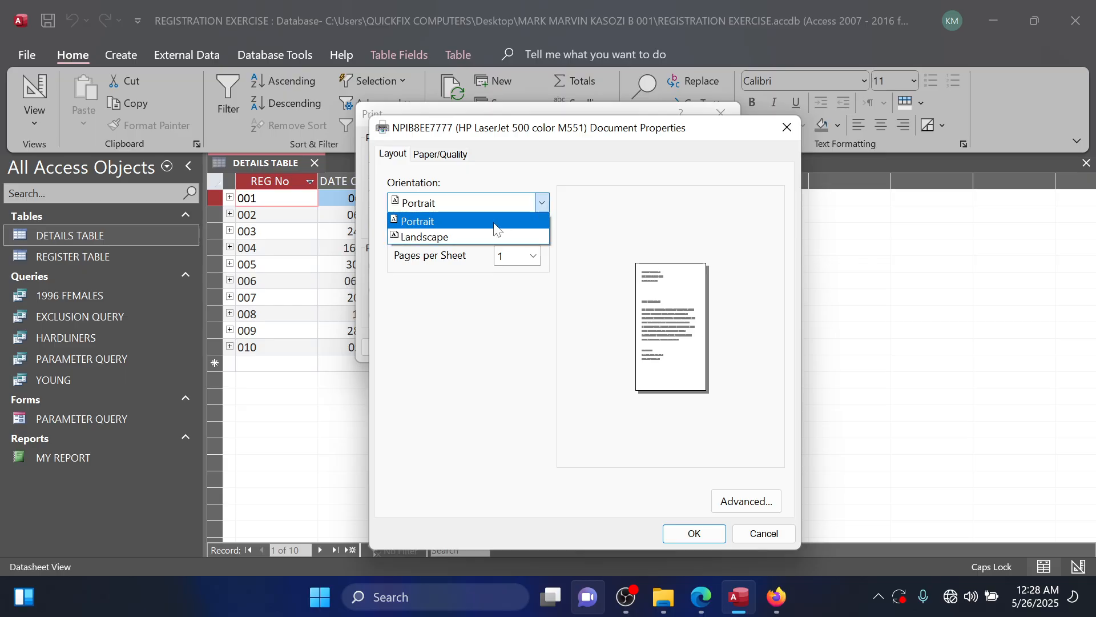
click(434, 237)
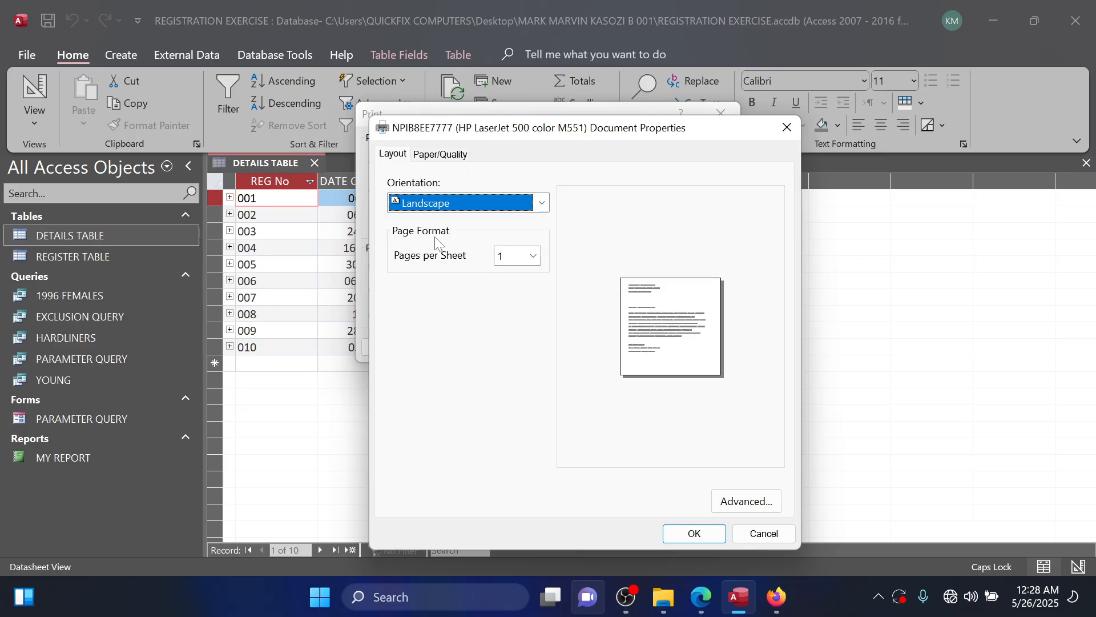
click(699, 541)
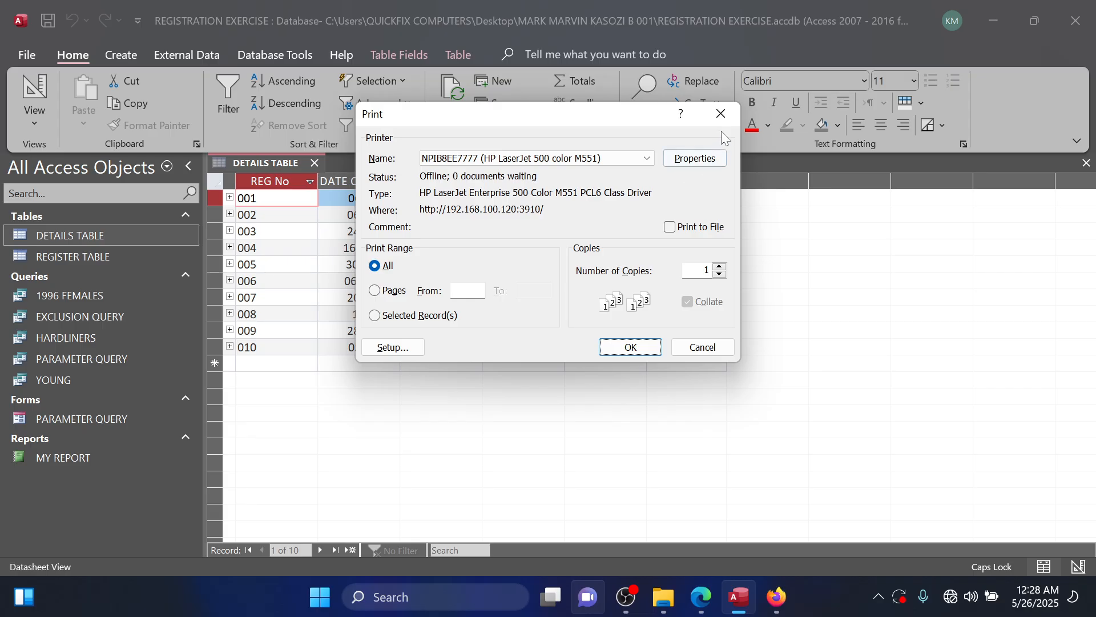
click(721, 114)
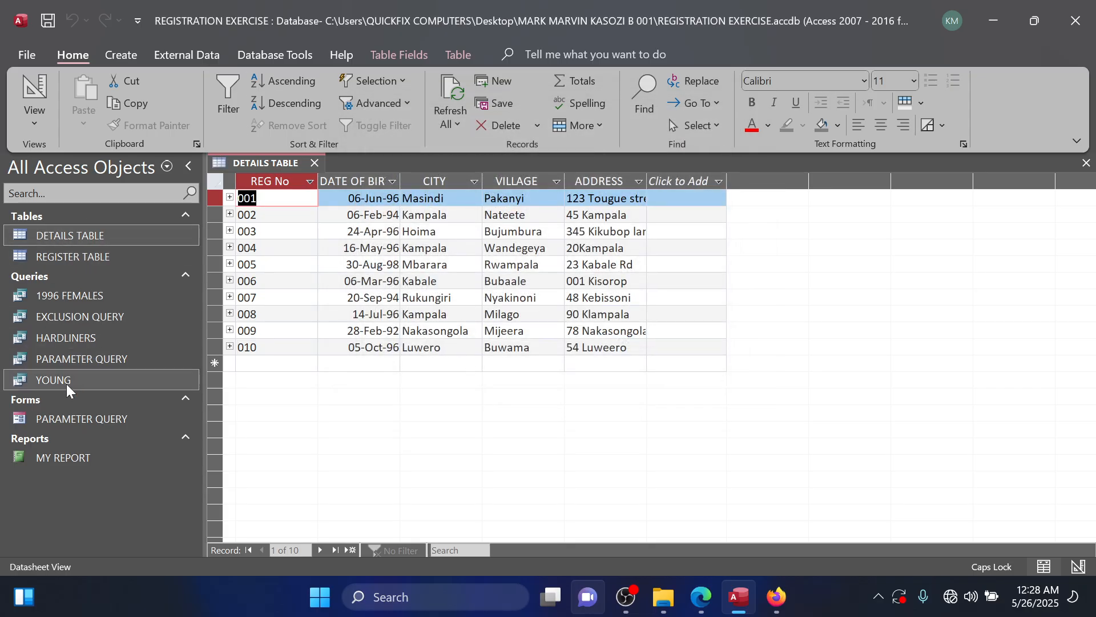
Open MY REPORT and examine its printer's paper, quality and orientation properties without printing.
double_click(57, 457)
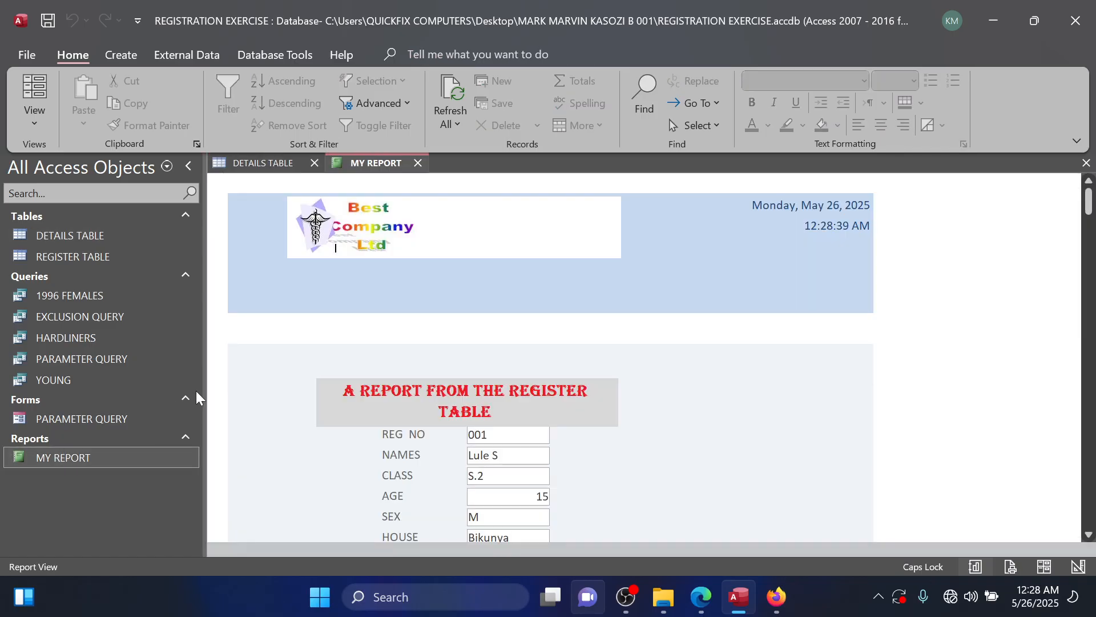
key(ctrl+p)
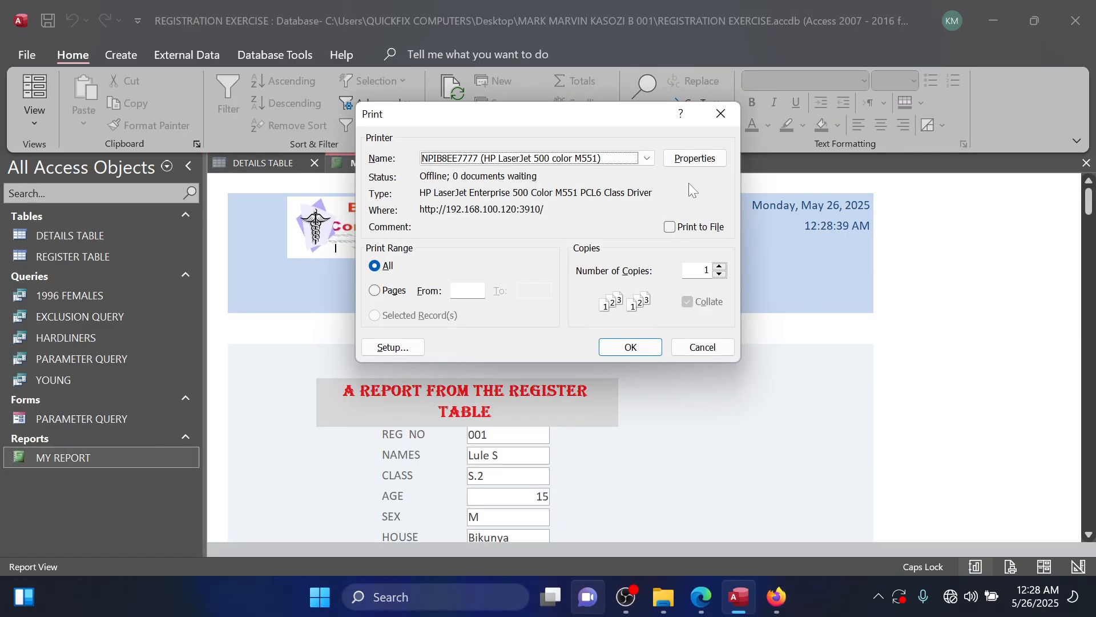
click(678, 163)
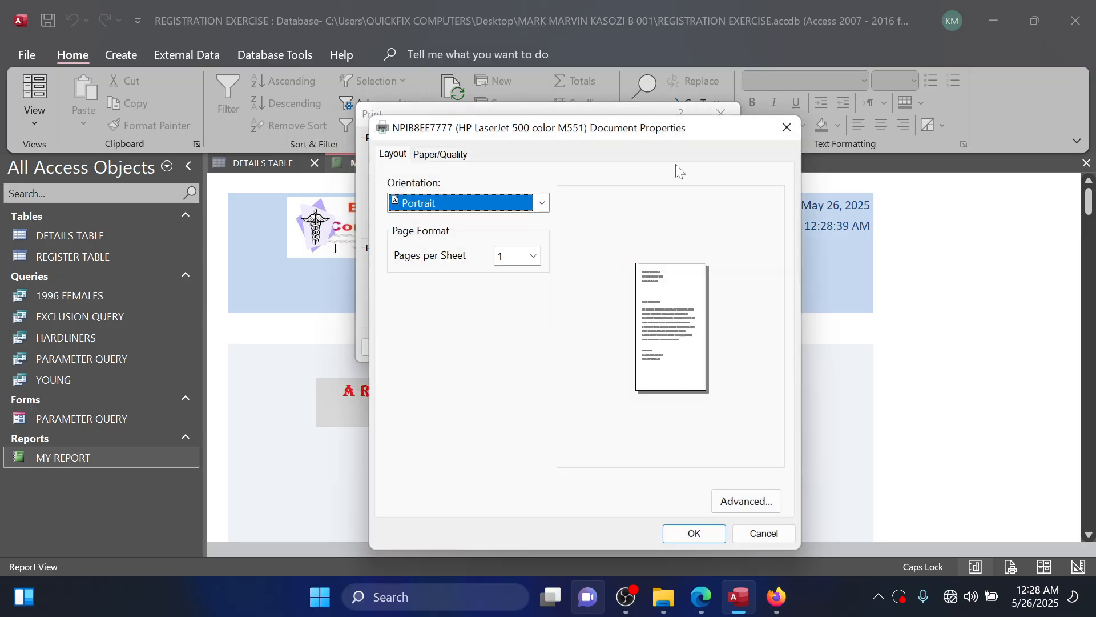
click(425, 156)
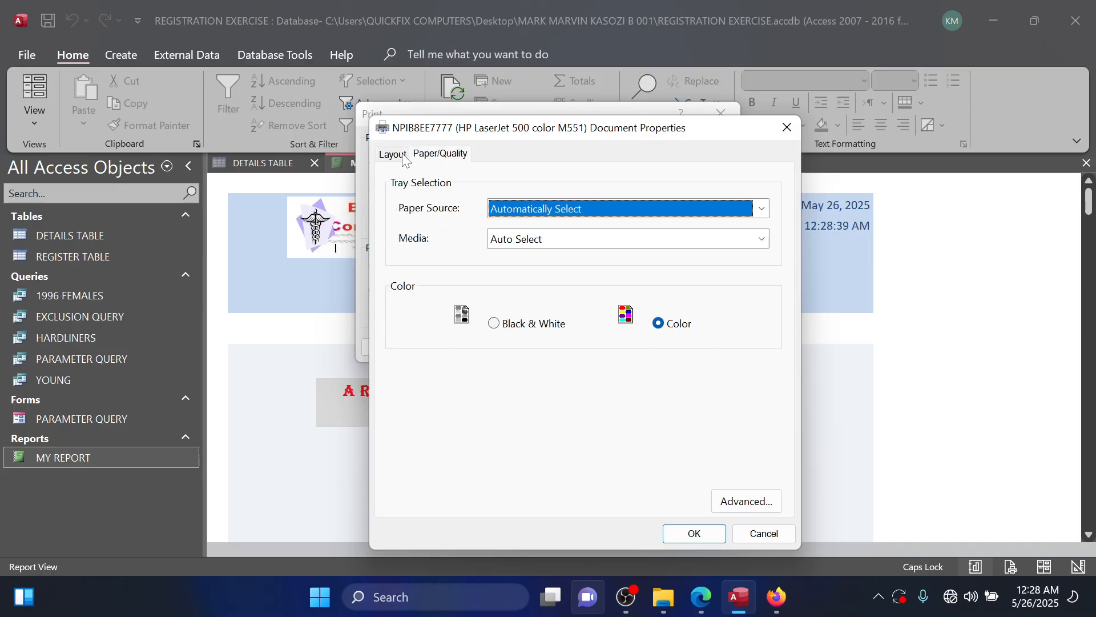
click(401, 158)
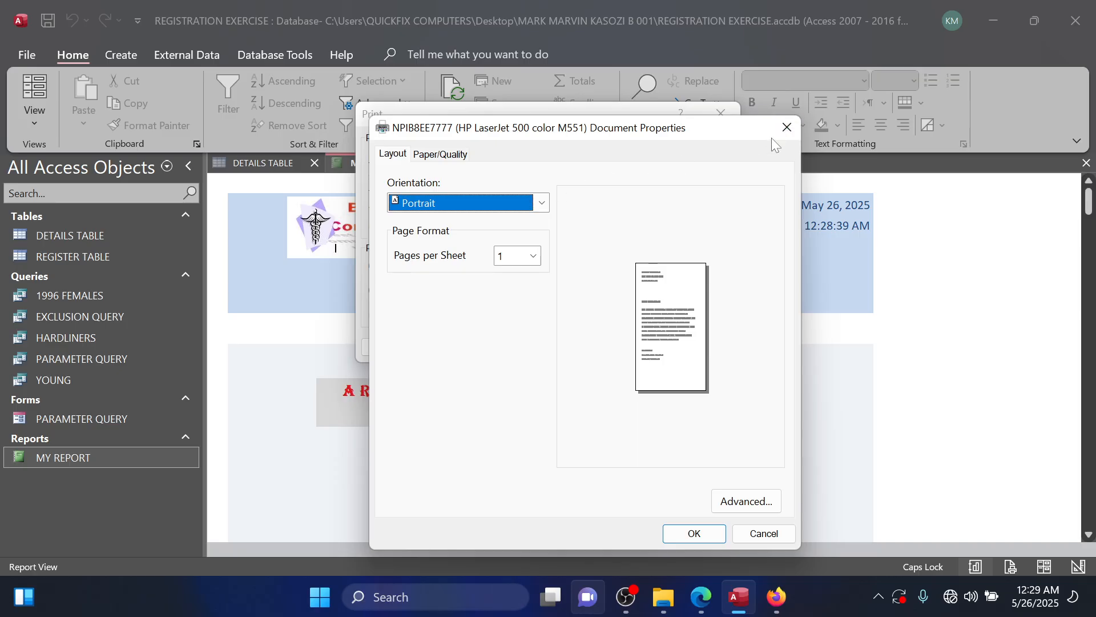
click(787, 127)
click(719, 112)
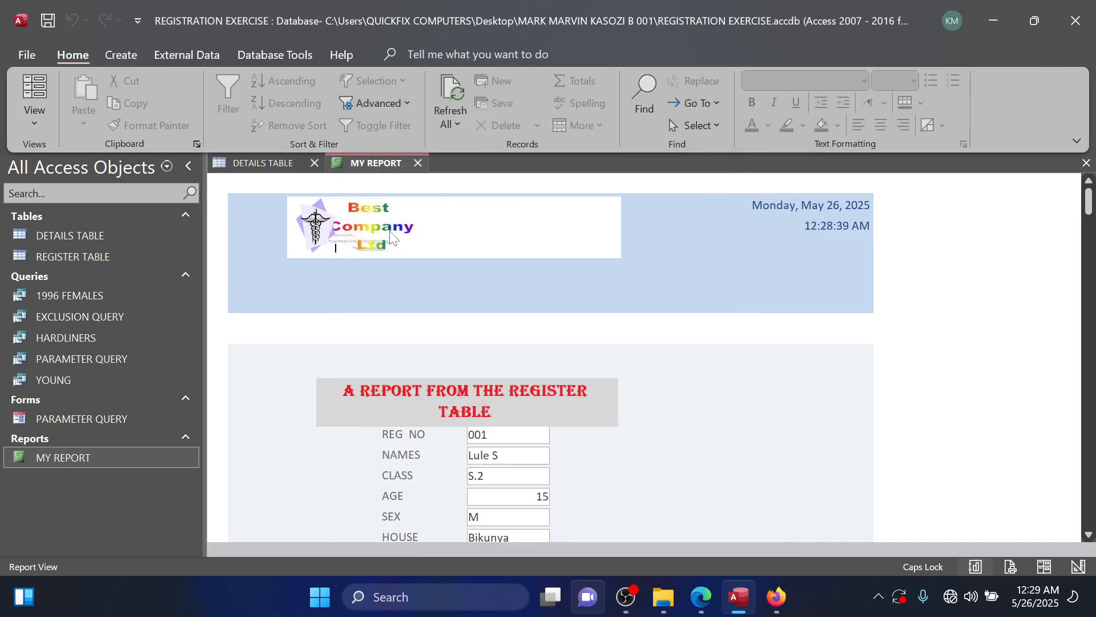
Open the HARDLINERS query and examine its print orientation settings without printing.
double_click(70, 335)
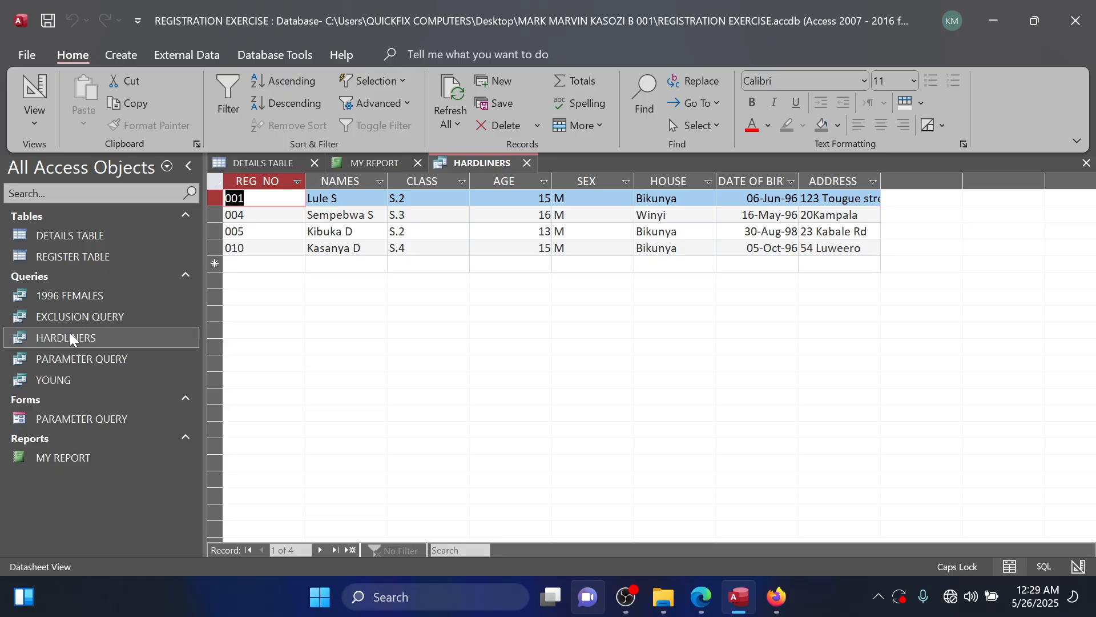
key(ctrl+p)
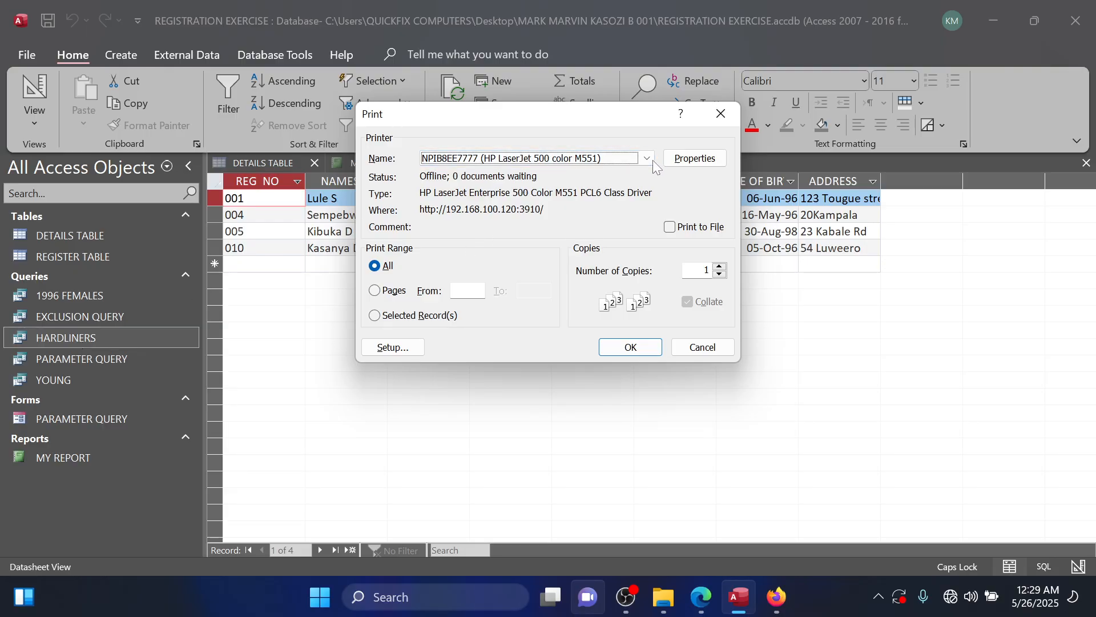
click(698, 160)
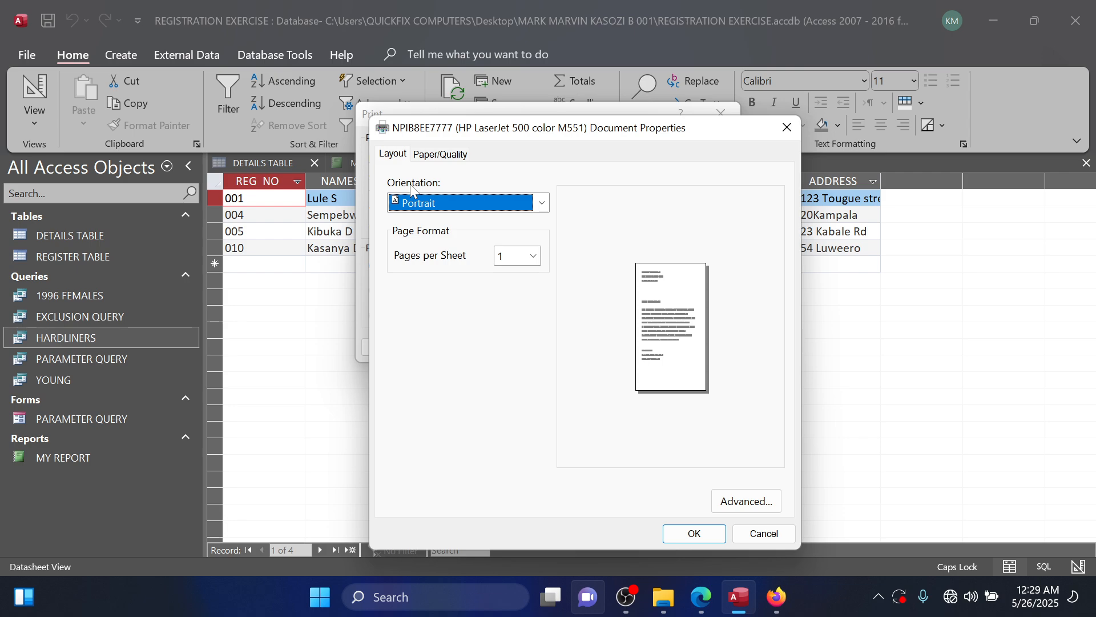
click(784, 130)
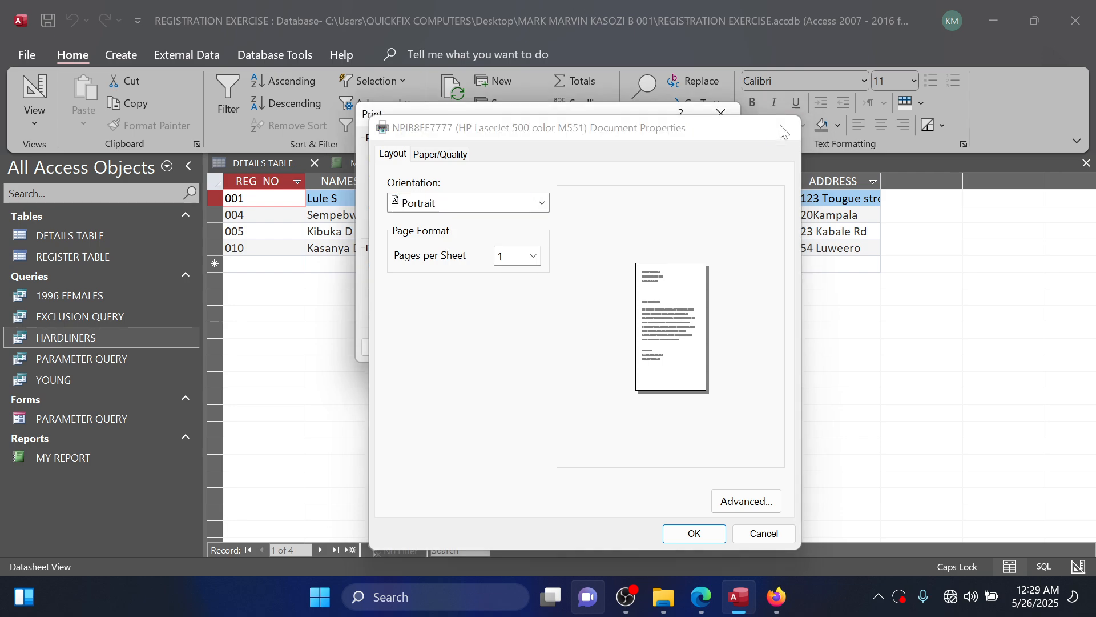
click(722, 112)
Close Access, the open folder windows and the SPECIMEN 2 image in Firefox.
click(1073, 17)
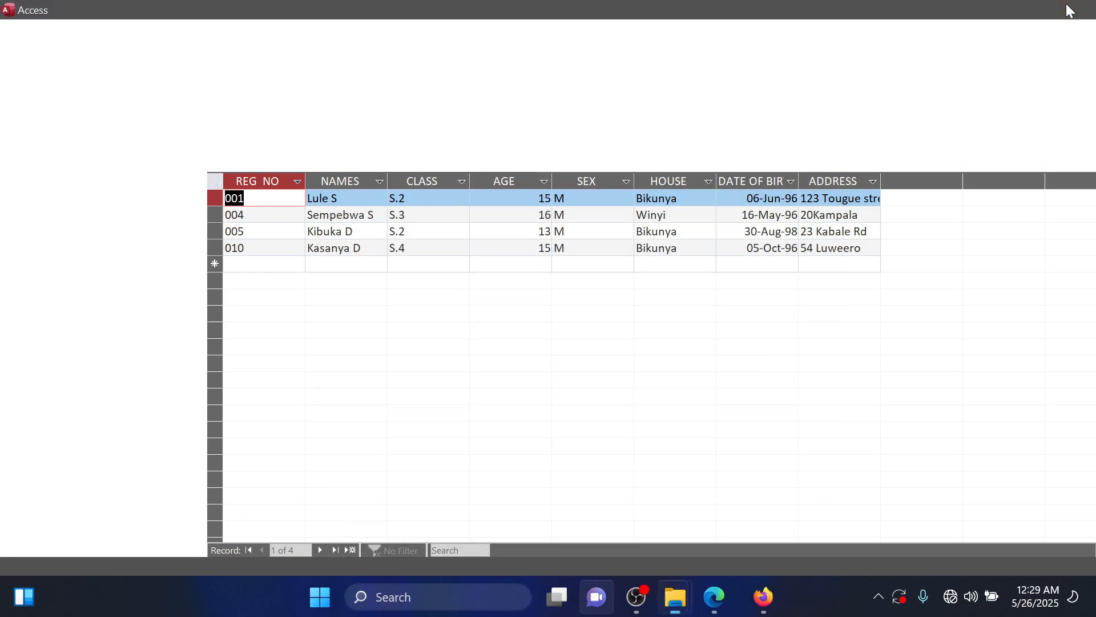
click(771, 11)
click(791, 35)
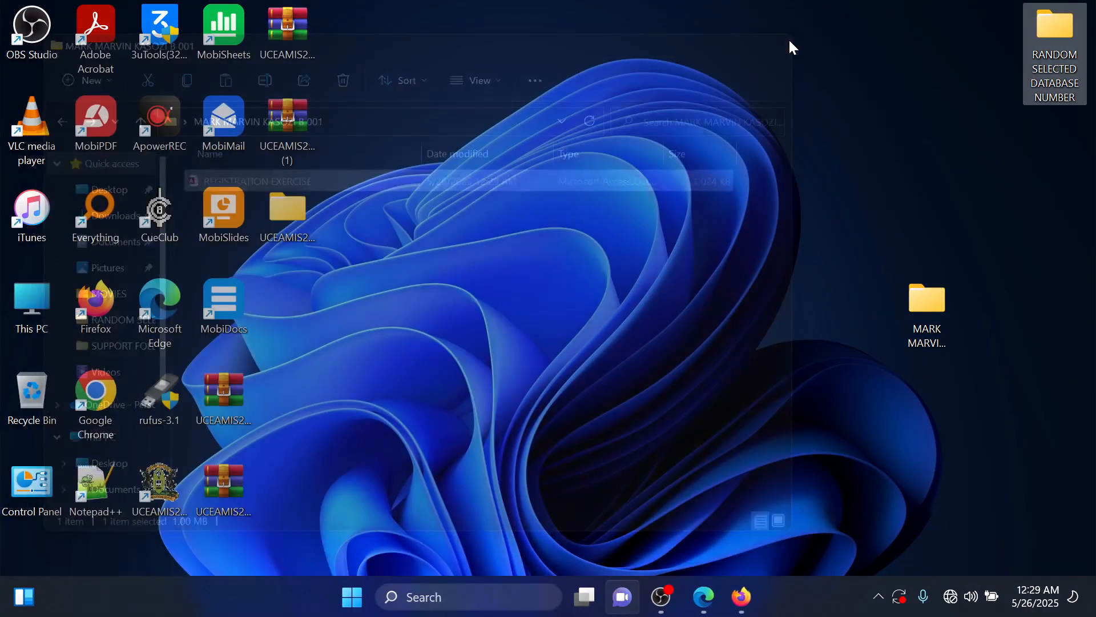
click(731, 608)
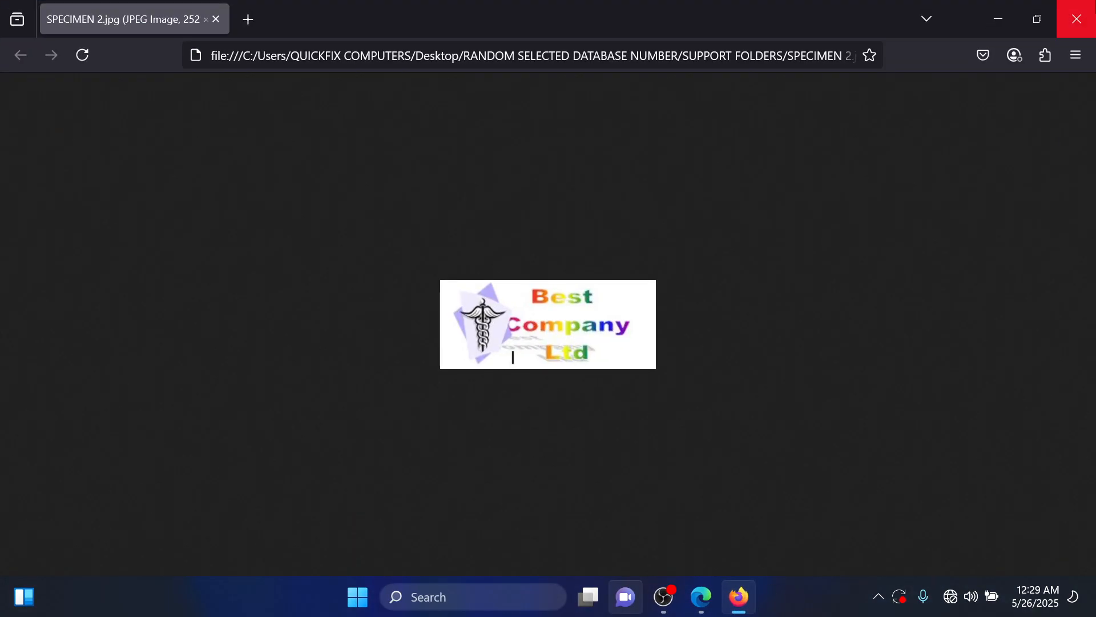
click(1077, 19)
Switch to Edge, review all tasks in the trial question PDF, and close it.
click(731, 610)
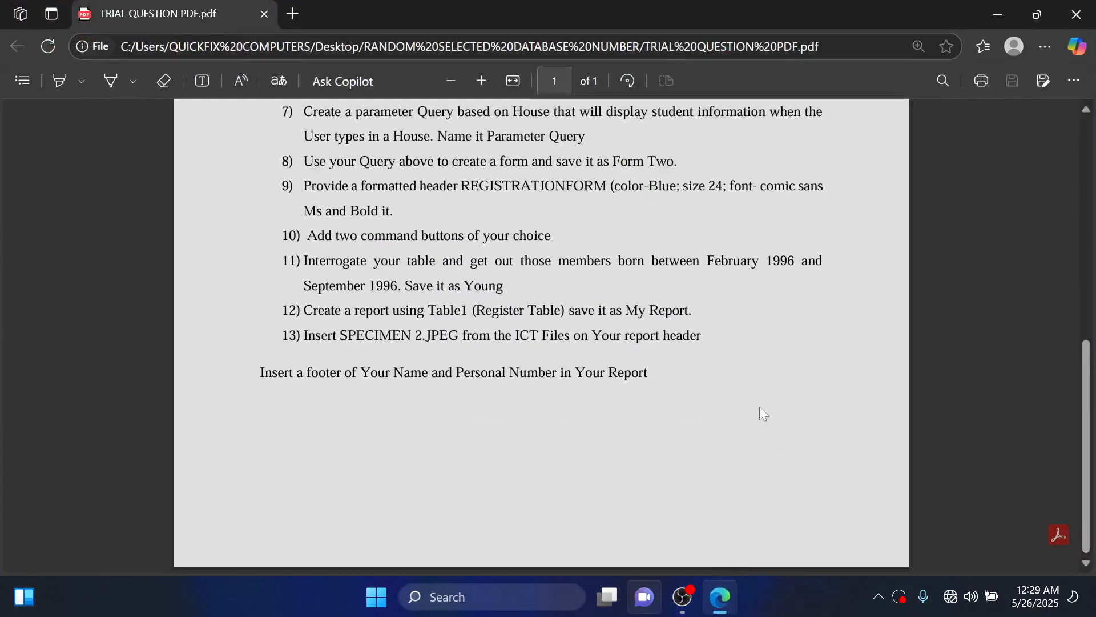
scroll(720, 289, up, 5)
scroll(720, 309, up, 2)
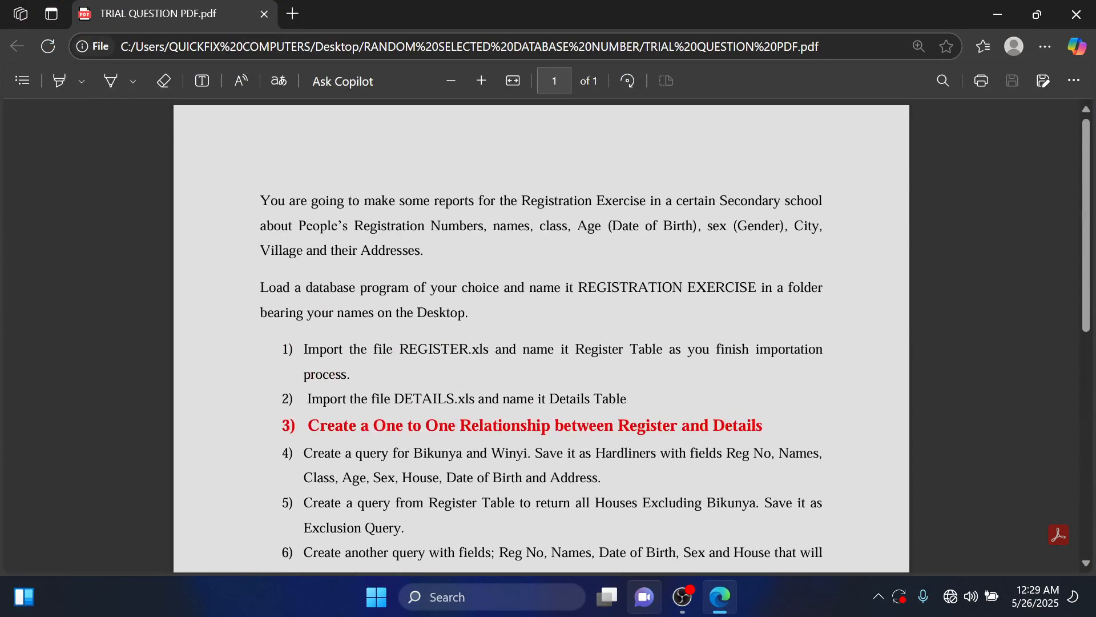
scroll(720, 309, down, 3)
scroll(720, 309, down, 2)
scroll(719, 308, down, 2)
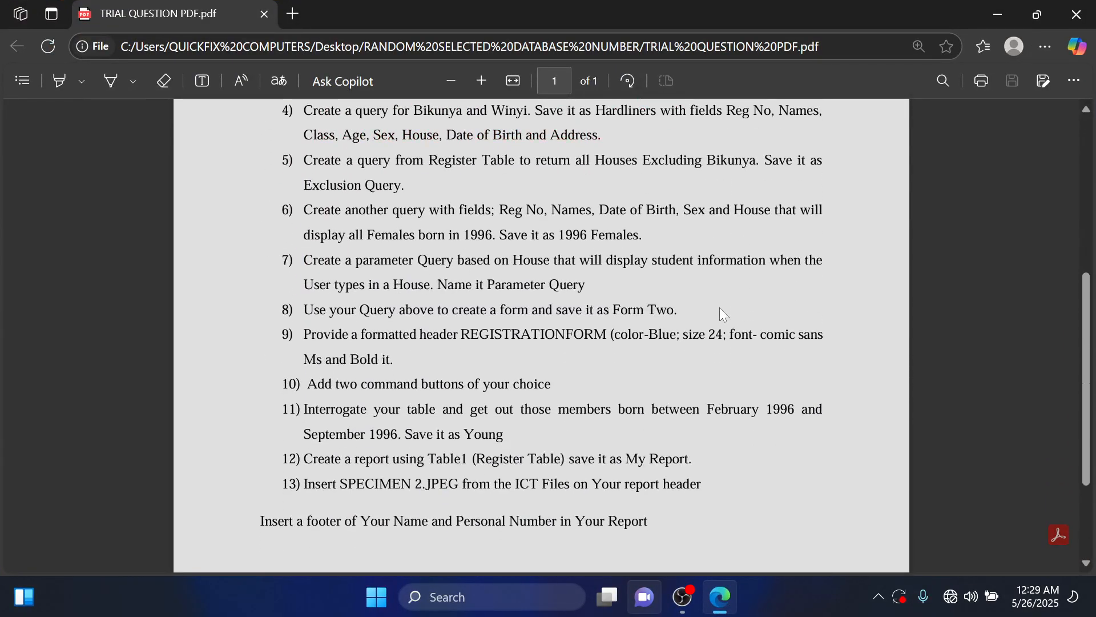
scroll(720, 307, up, 5)
click(1077, 14)
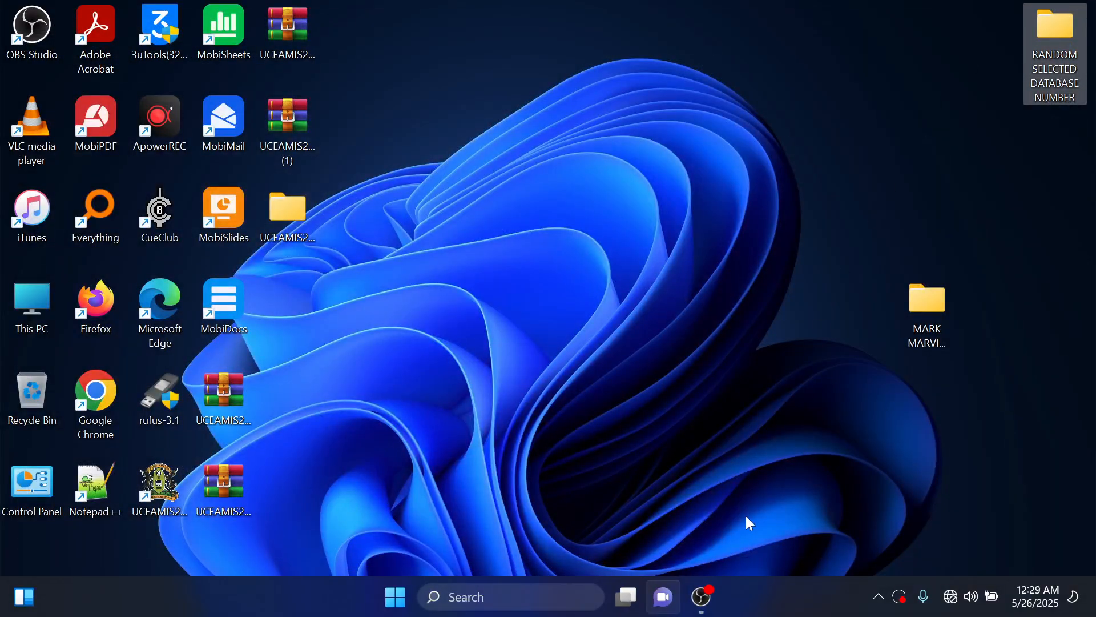
Move the candidate's work folder on the desktop to directly below the RANDOM SELECTED DATABASE NUMBER folder.
drag(931, 312, 1045, 137)
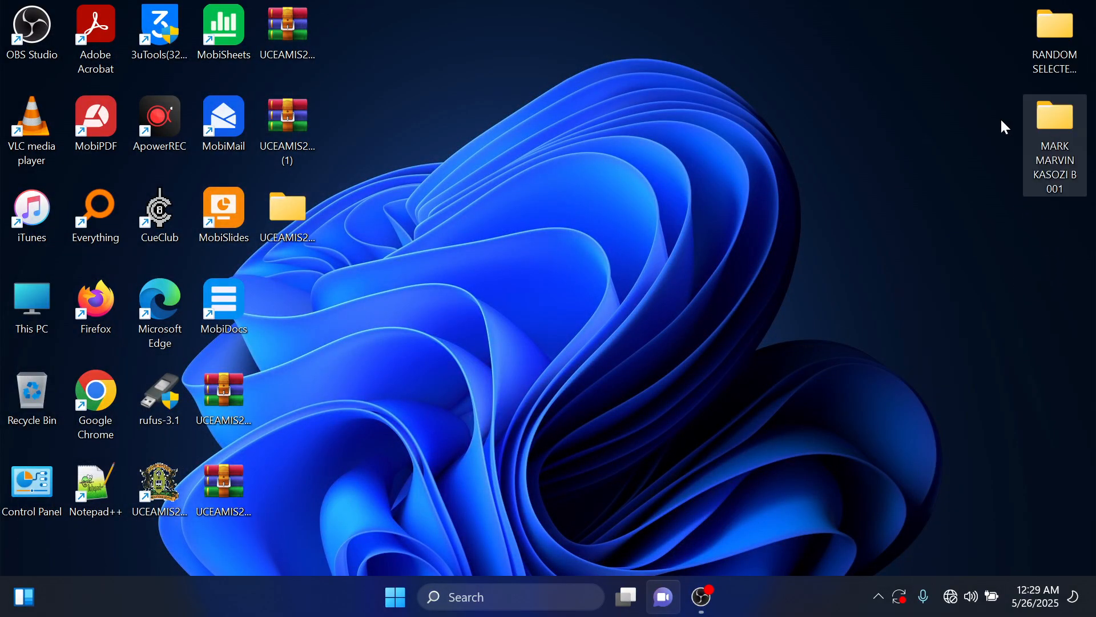
right_click(937, 116)
click(827, 224)
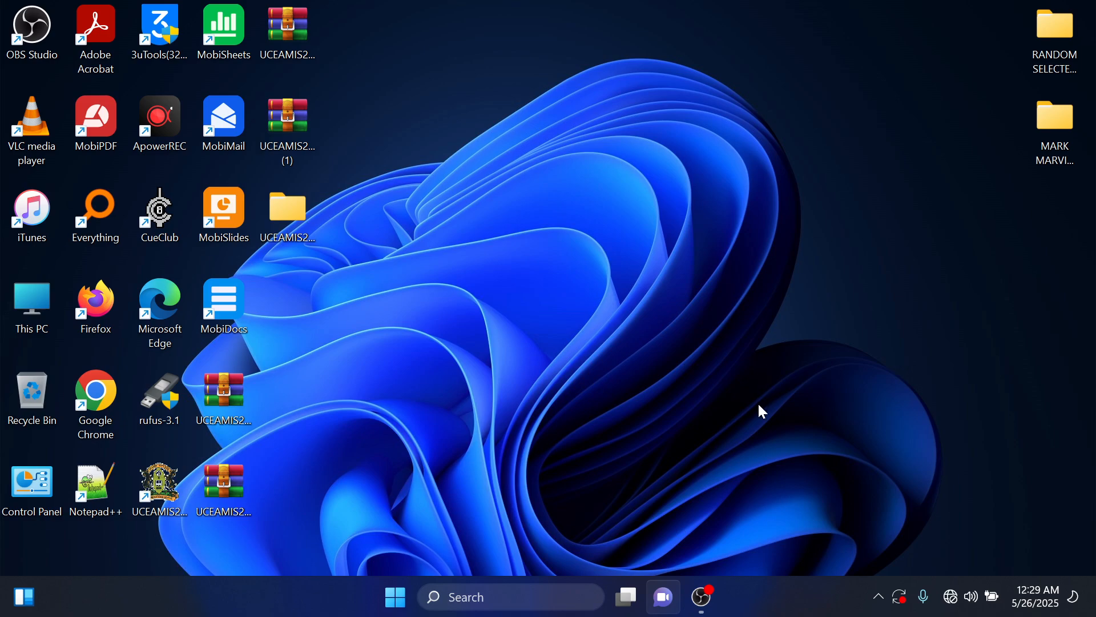
click(709, 594)
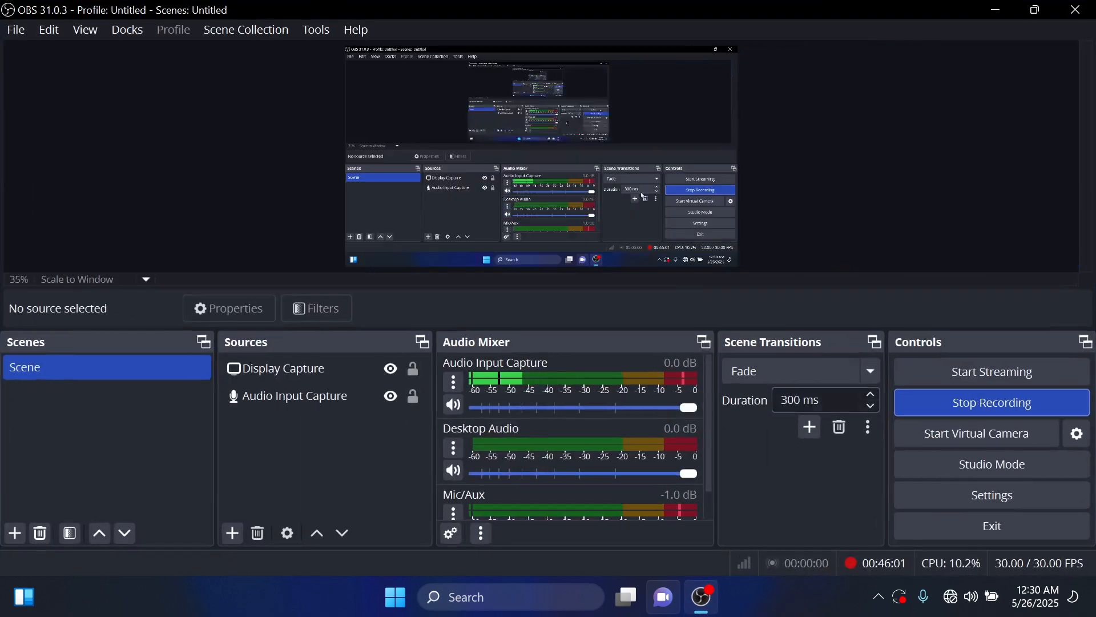